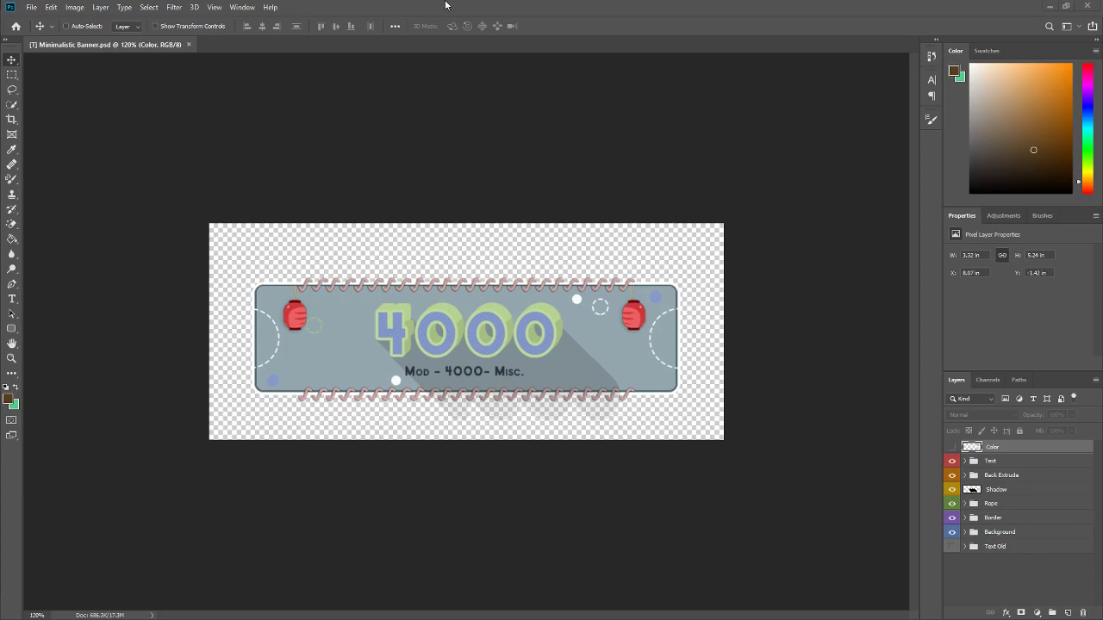
Step: Toggle the Rope group's visibility to examine the sample banner with and without its rope edging
scroll(353, 327, down, 2)
scroll(354, 327, up, 3)
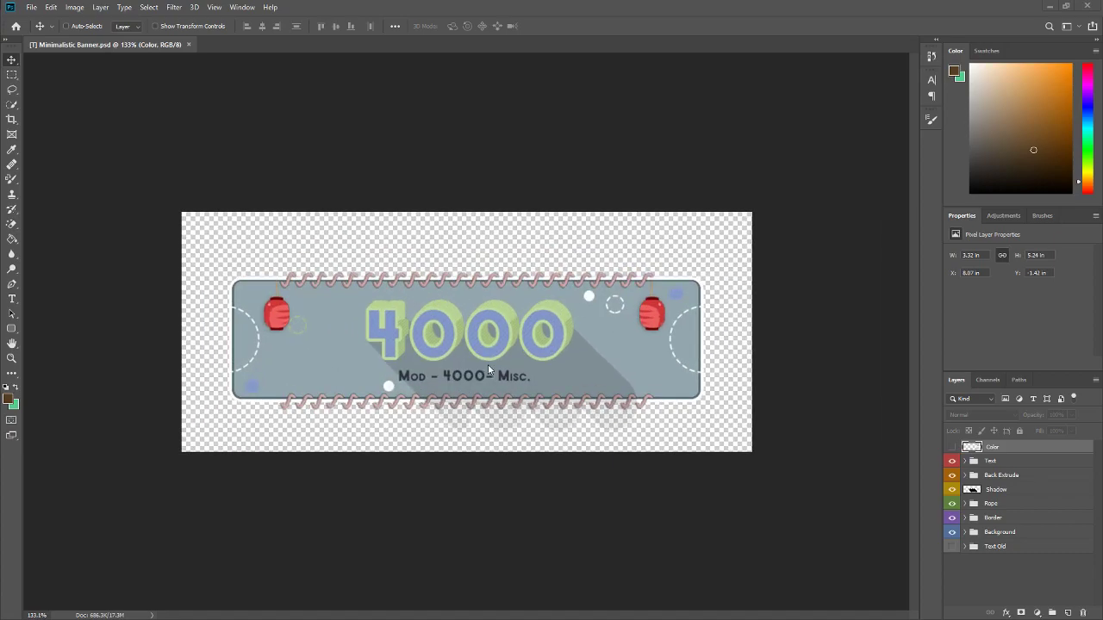
scroll(414, 358, up, 3)
scroll(414, 357, down, 2)
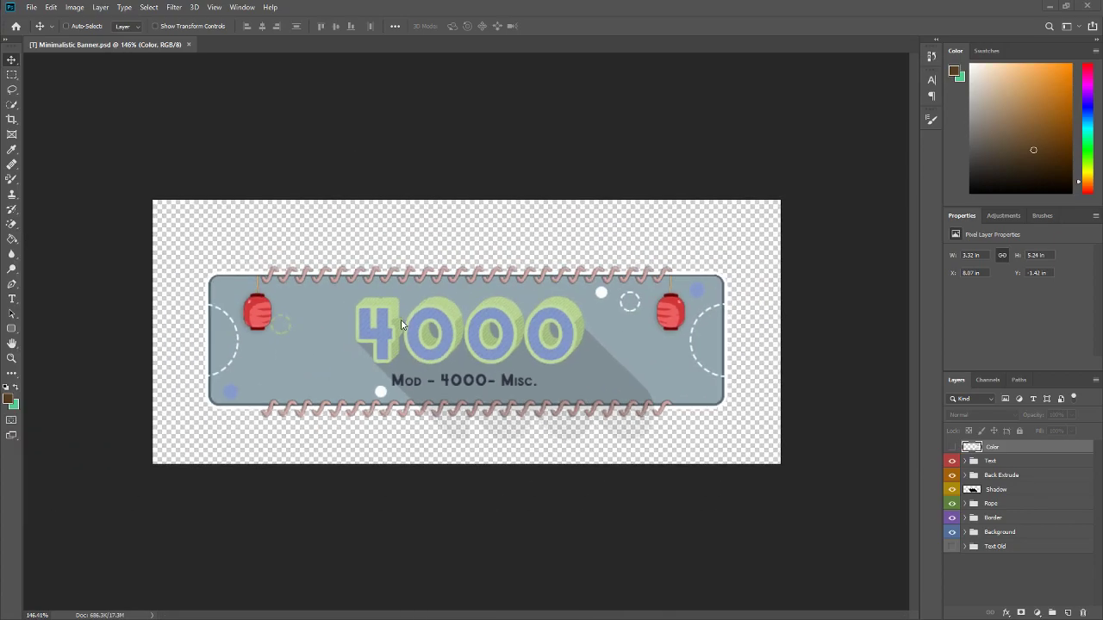
click(954, 505)
click(955, 505)
click(954, 505)
click(955, 505)
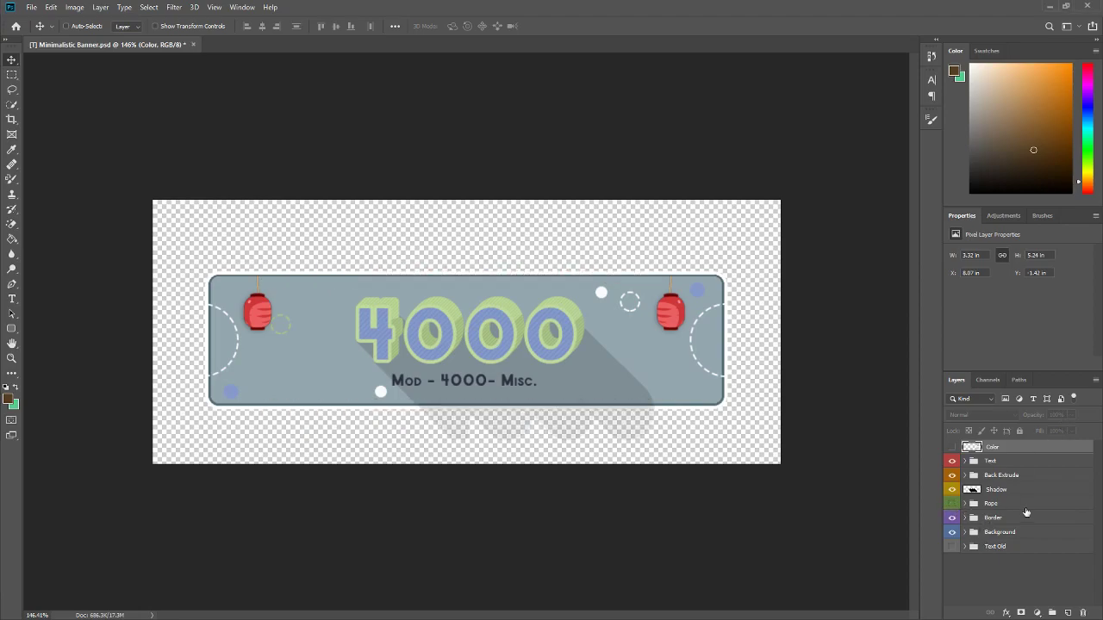
Step: Hide Layer 8 copy, Layer 9 copy, Layer 8 and Layer 9 in the Background group, and show the Rope group
click(964, 532)
scroll(956, 555, down, 2)
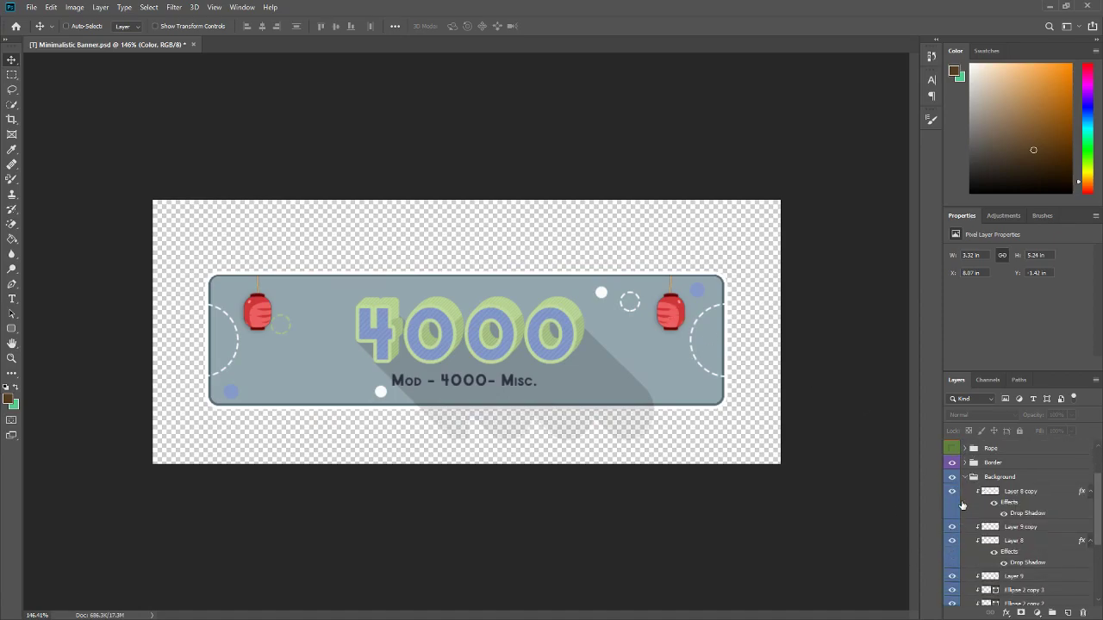
click(955, 491)
click(953, 527)
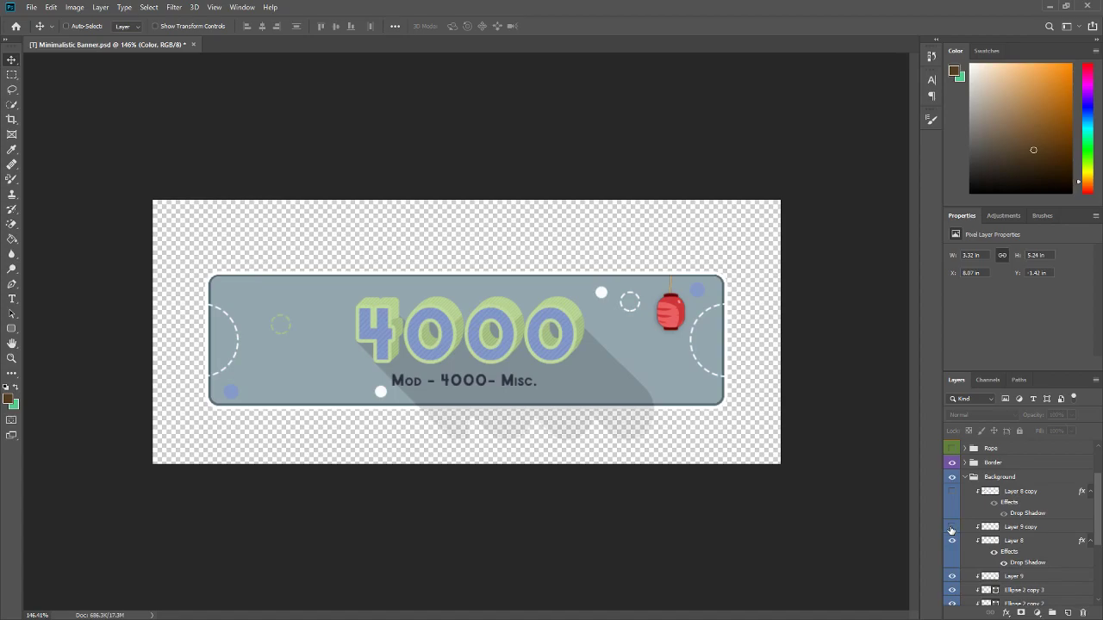
click(954, 541)
click(952, 576)
click(953, 448)
scroll(753, 414, down, 2)
scroll(604, 379, up, 3)
scroll(517, 362, down, 3)
scroll(449, 344, up, 2)
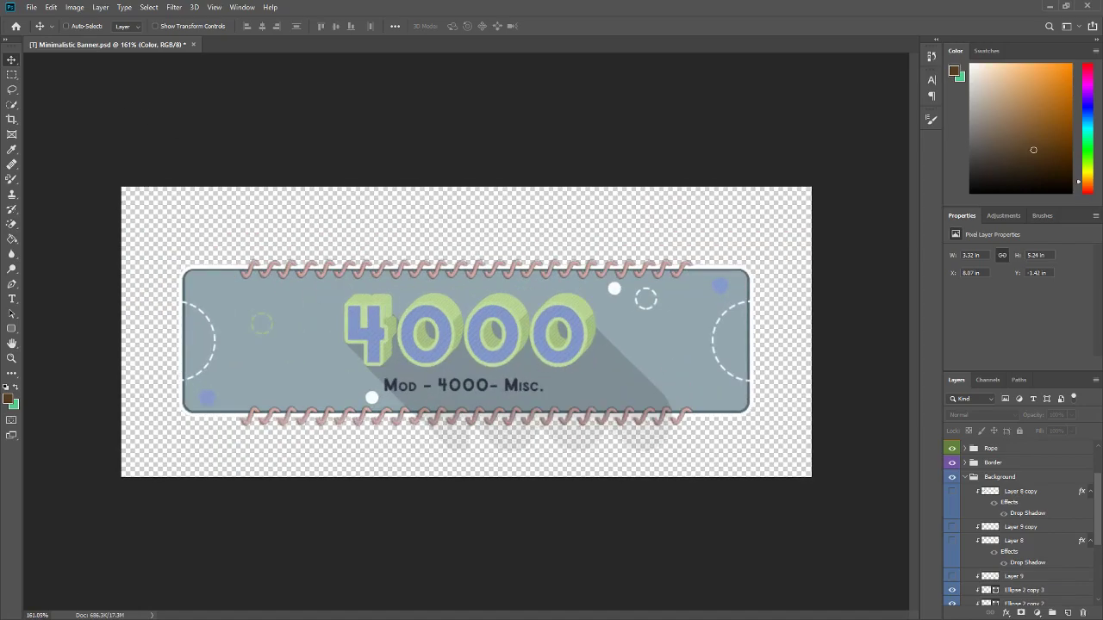
Step: Create a new 750 × 320 pixel document at 72 pixels/inch with a white background
click(31, 7)
click(40, 20)
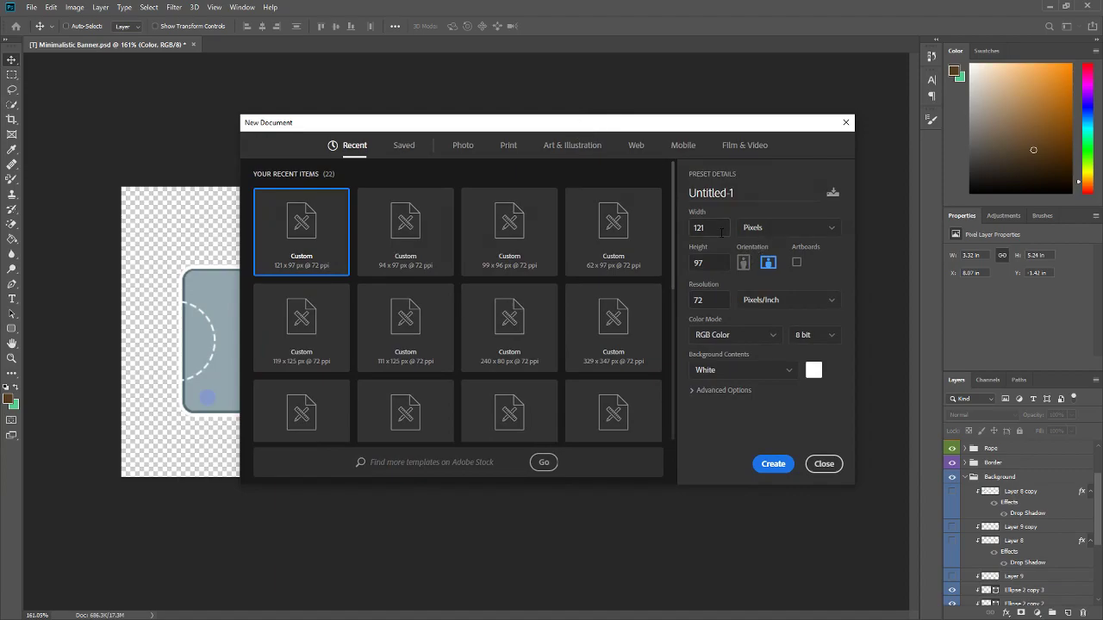
text(750)
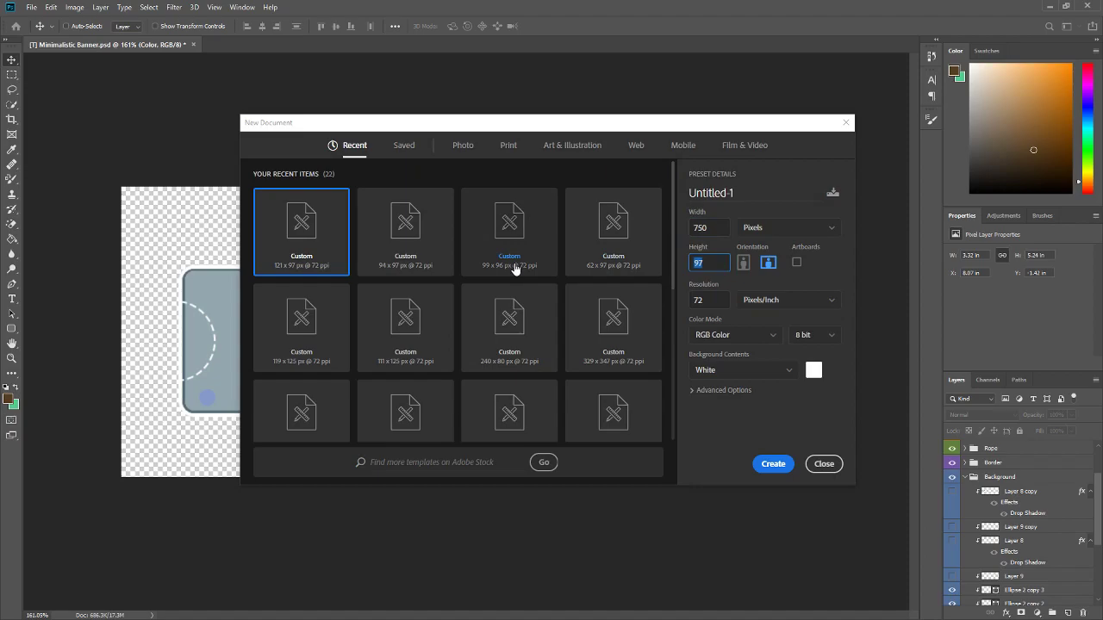
key(Tab)
text(320)
key(Tab)
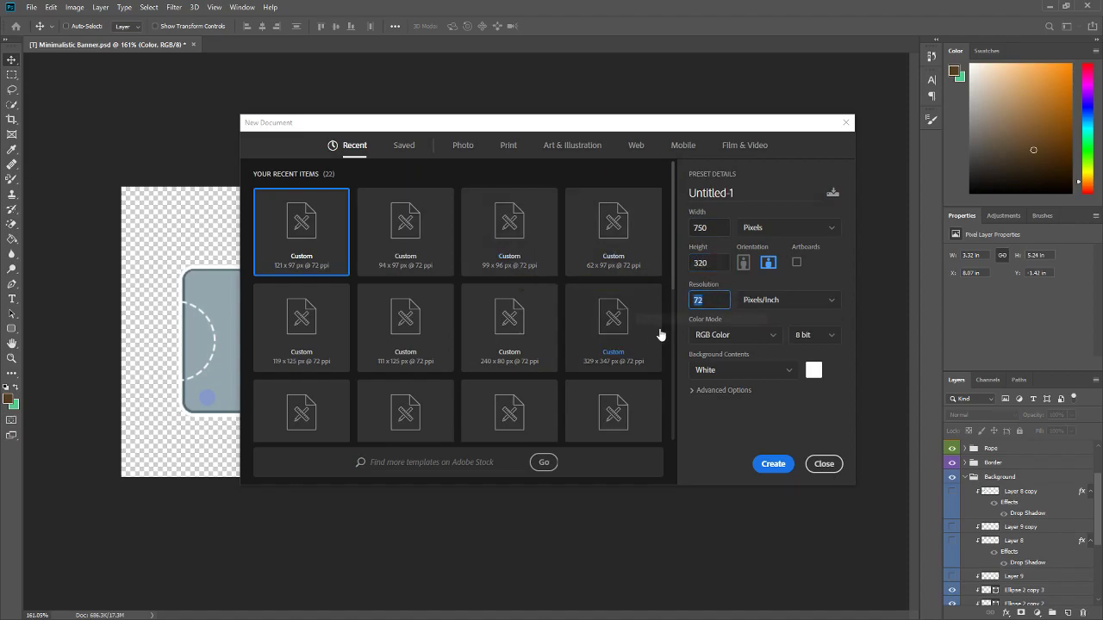
click(767, 463)
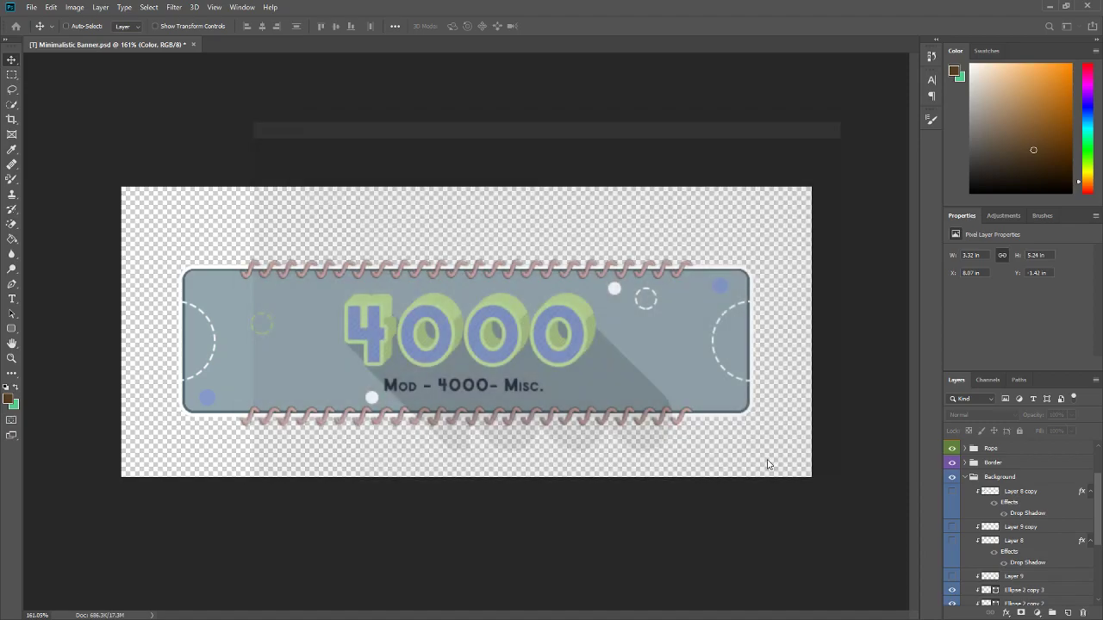
Step: Add an empty layer to the new untitled document and delete its white Background layer
click(165, 45)
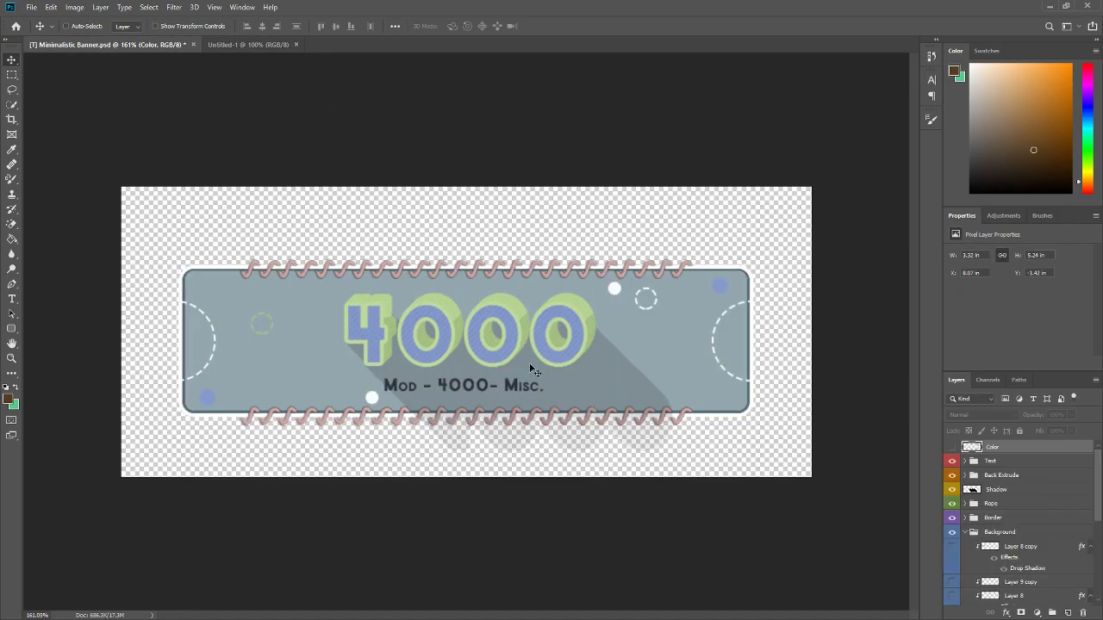
click(267, 44)
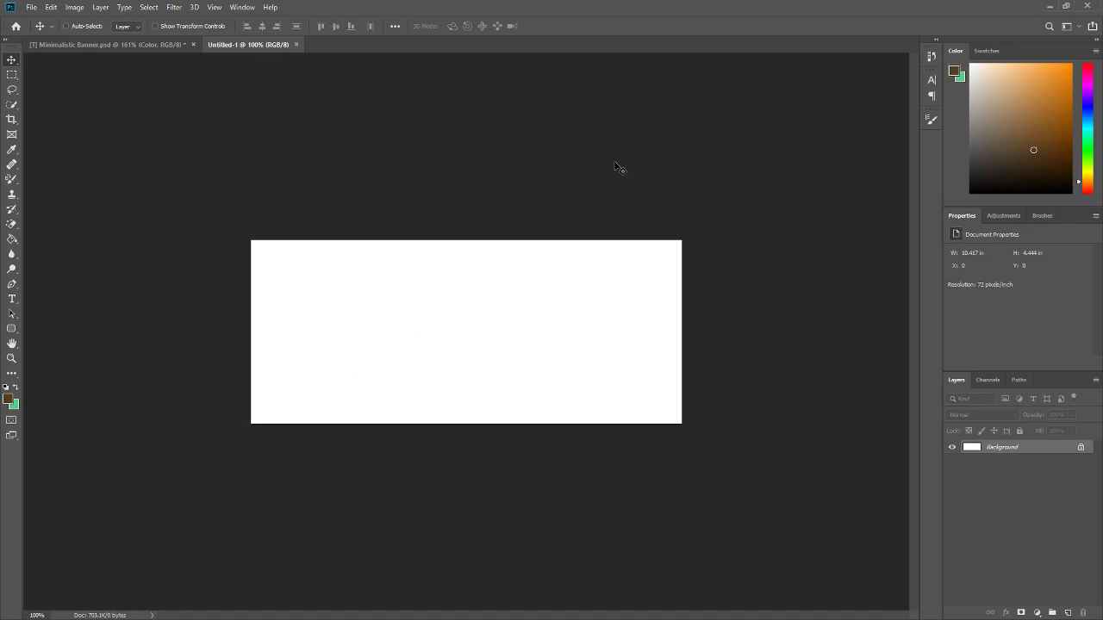
key(ctrl+minus)
key(ctrl+plus)
click(1067, 612)
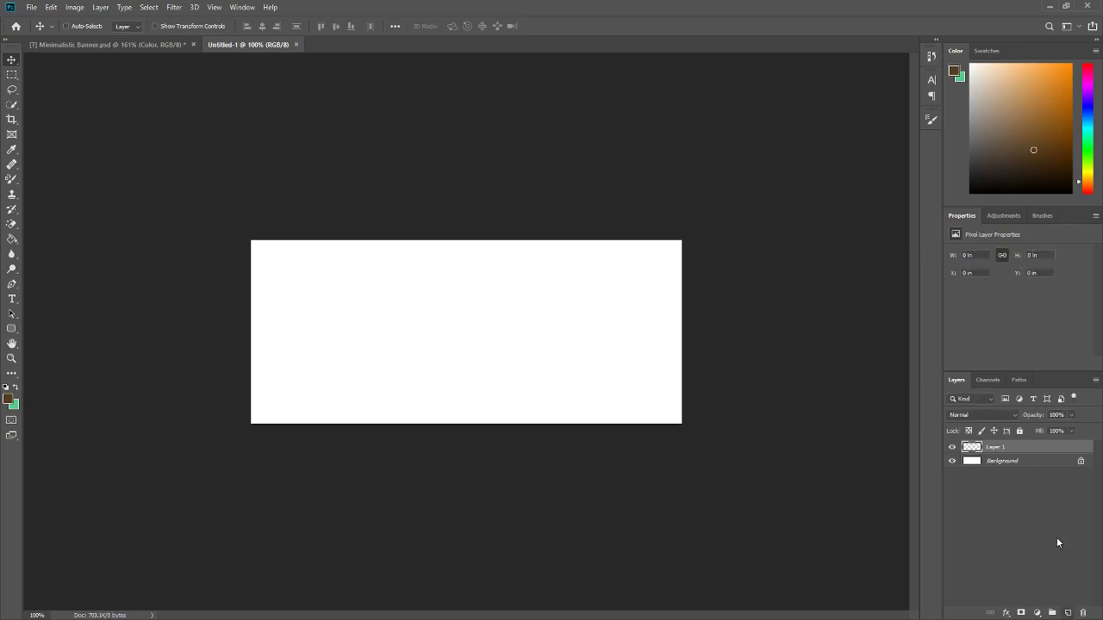
click(1010, 463)
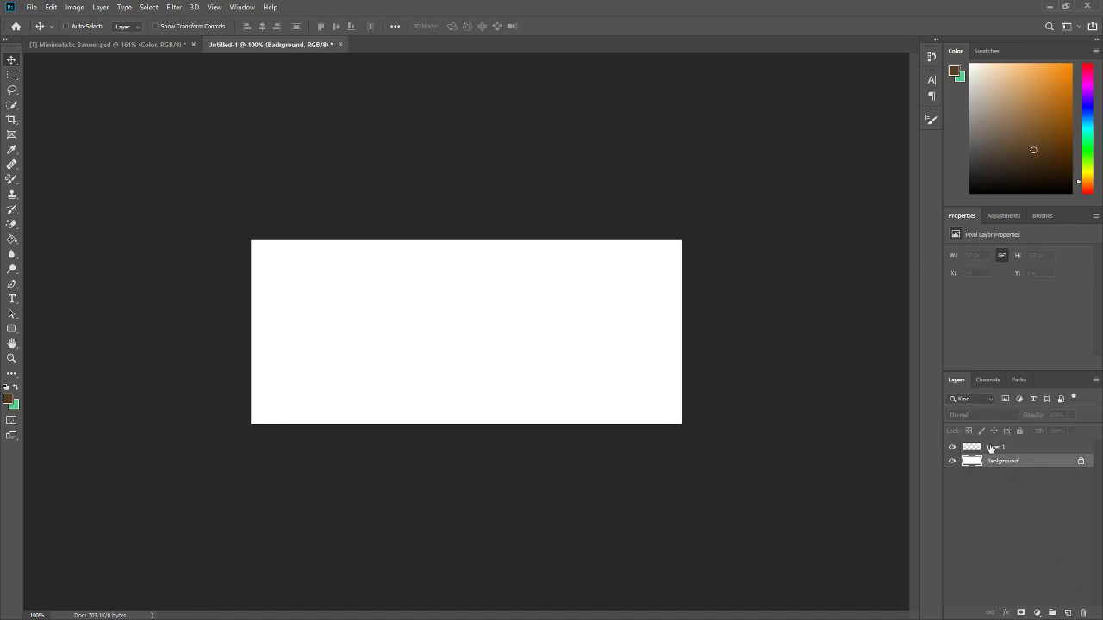
key(Delete)
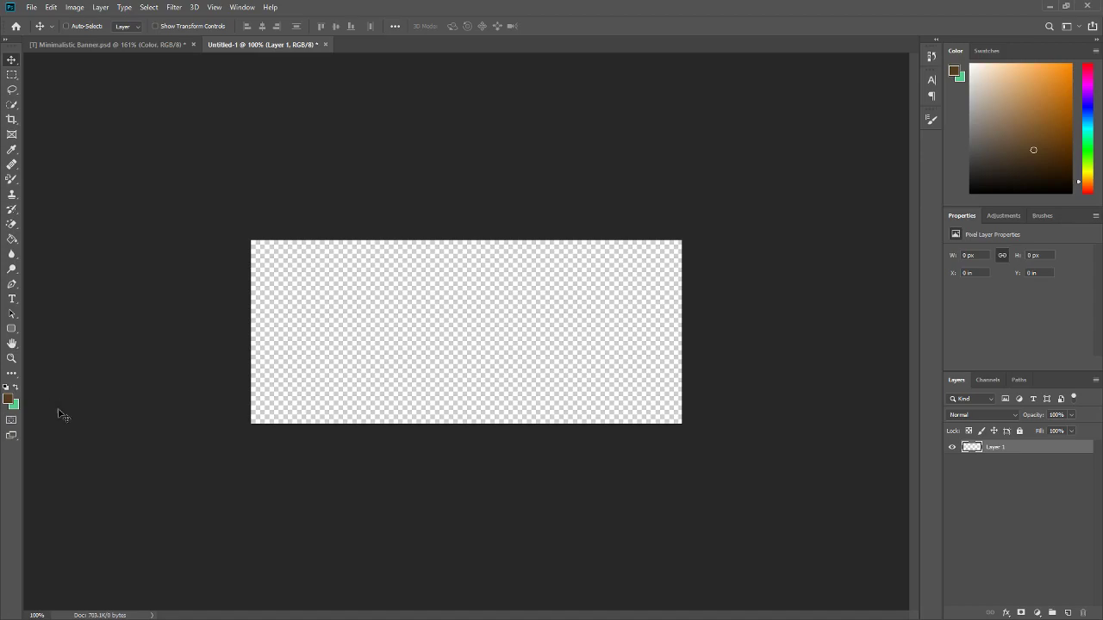
Step: Show the Color palette layer in Minimalistic Banner.psd and copy it into the Untitled-1 document
click(9, 397)
click(900, 403)
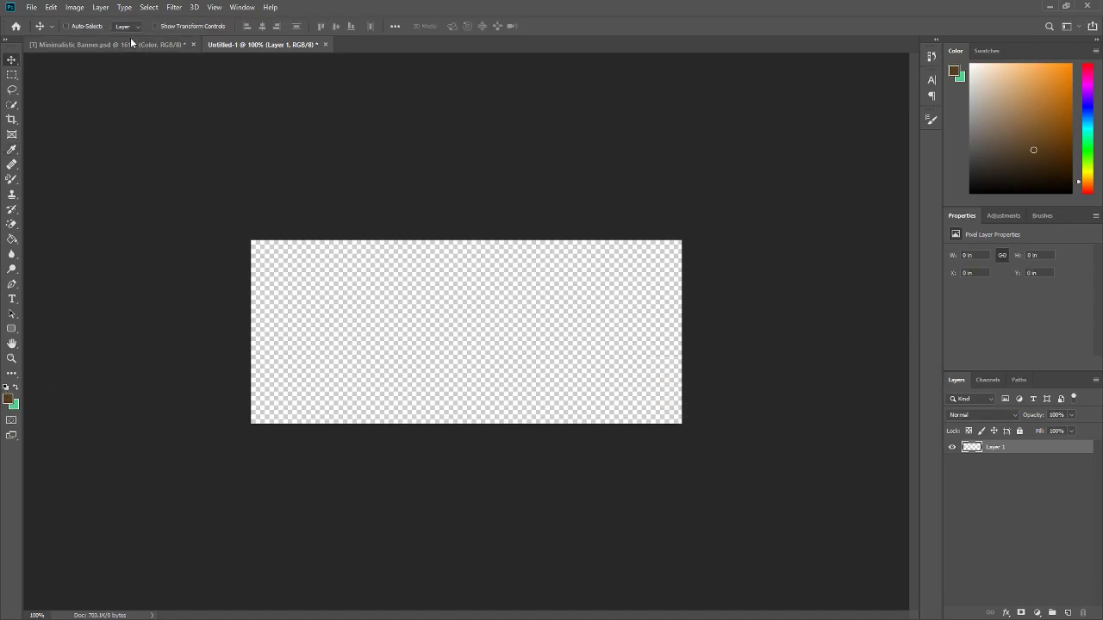
click(129, 45)
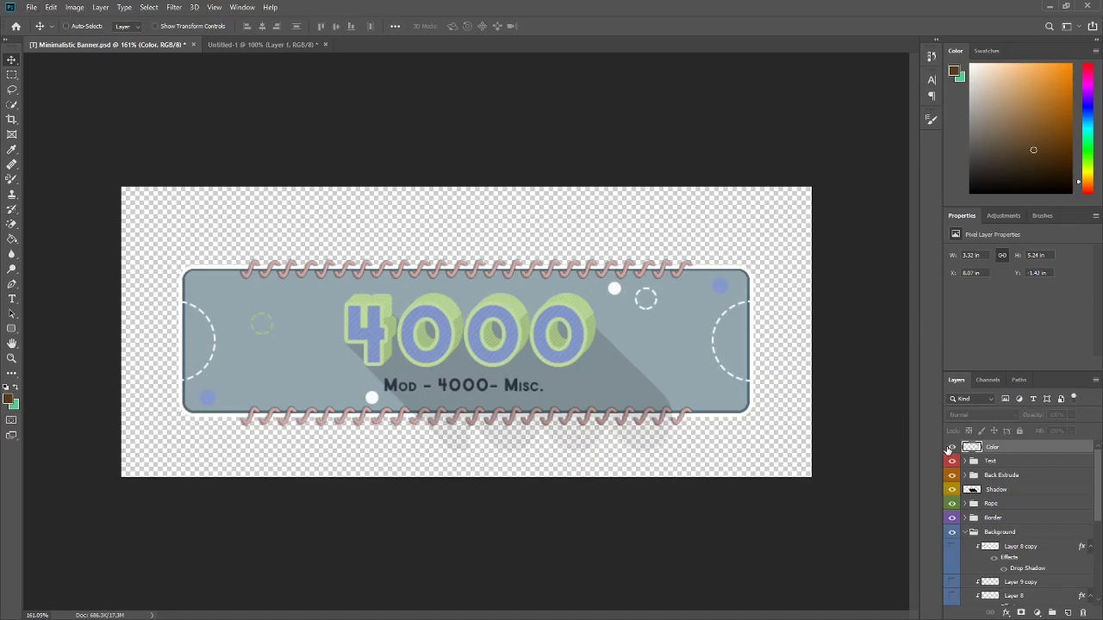
drag(778, 261, 560, 323)
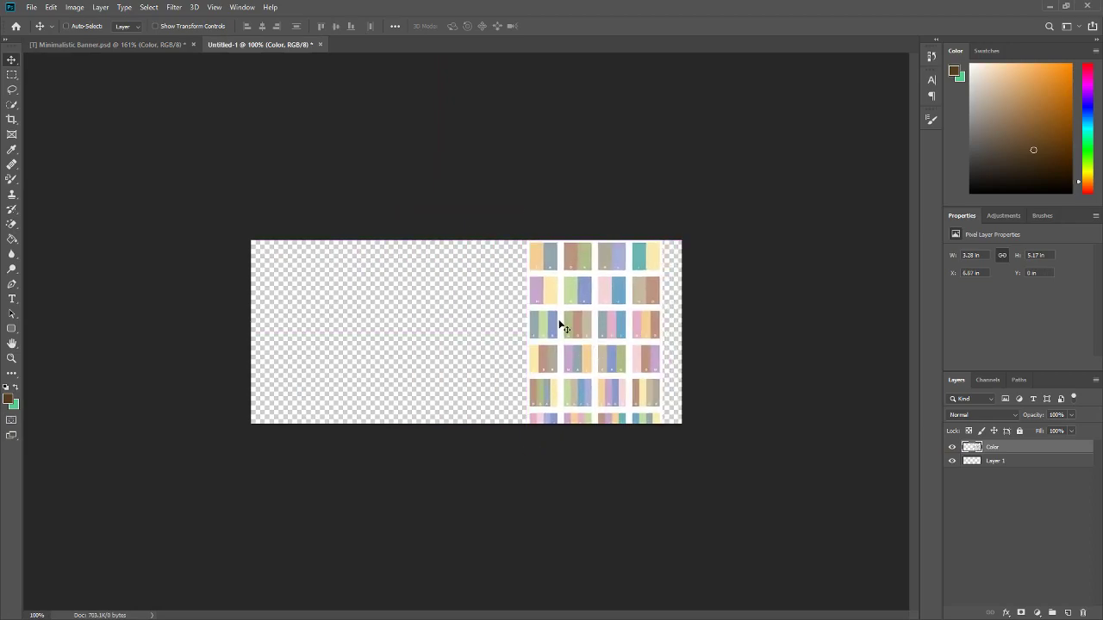
scroll(690, 345, up, 2)
drag(689, 344, 473, 356)
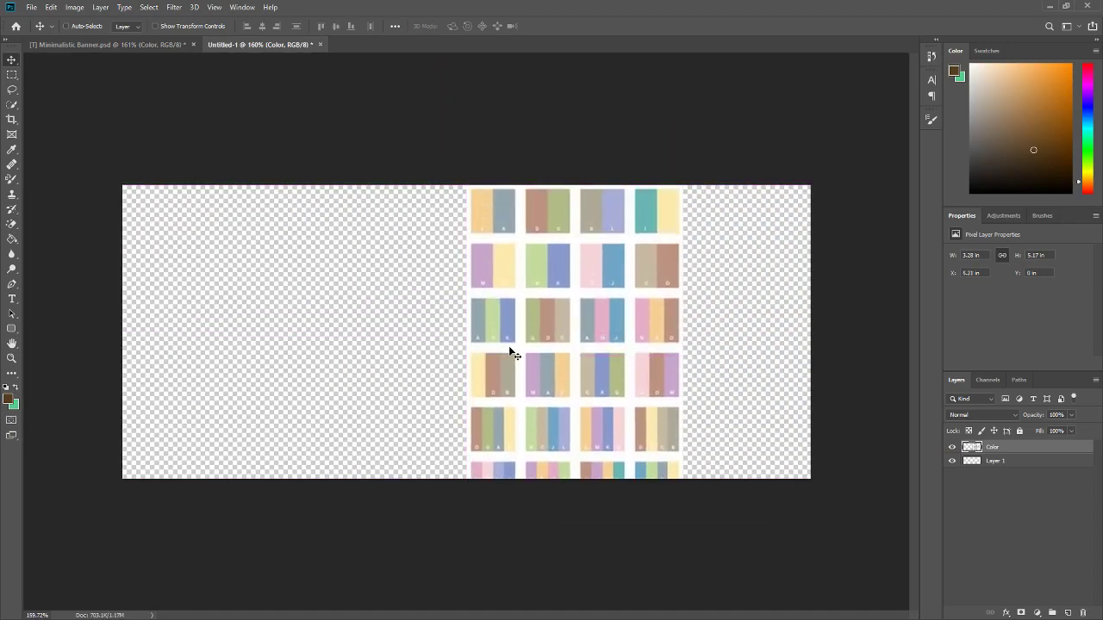
Step: Move the colour palette to the canvas's right side, with its top edge flush with the canvas top
click(149, 44)
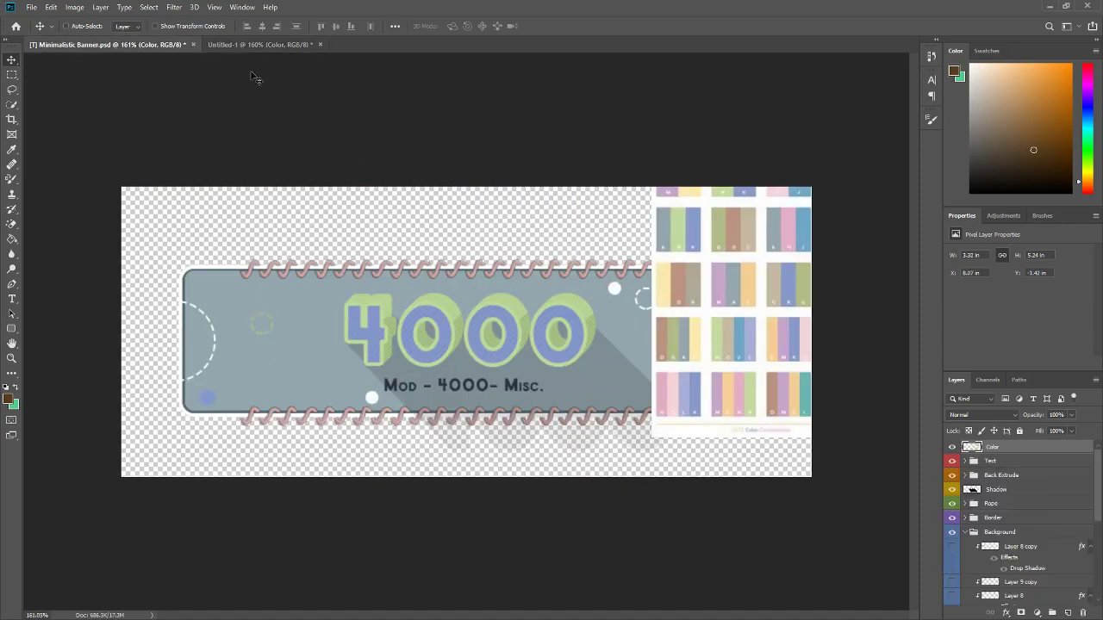
click(250, 45)
drag(532, 261, 451, 163)
scroll(534, 431, up, 3)
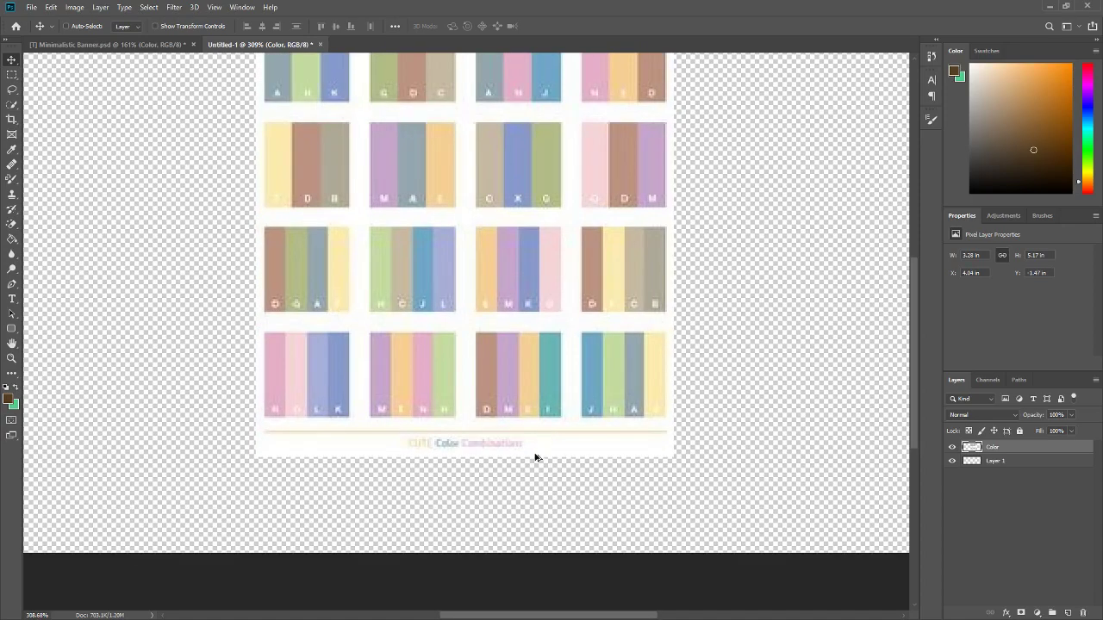
scroll(628, 460, down, 4)
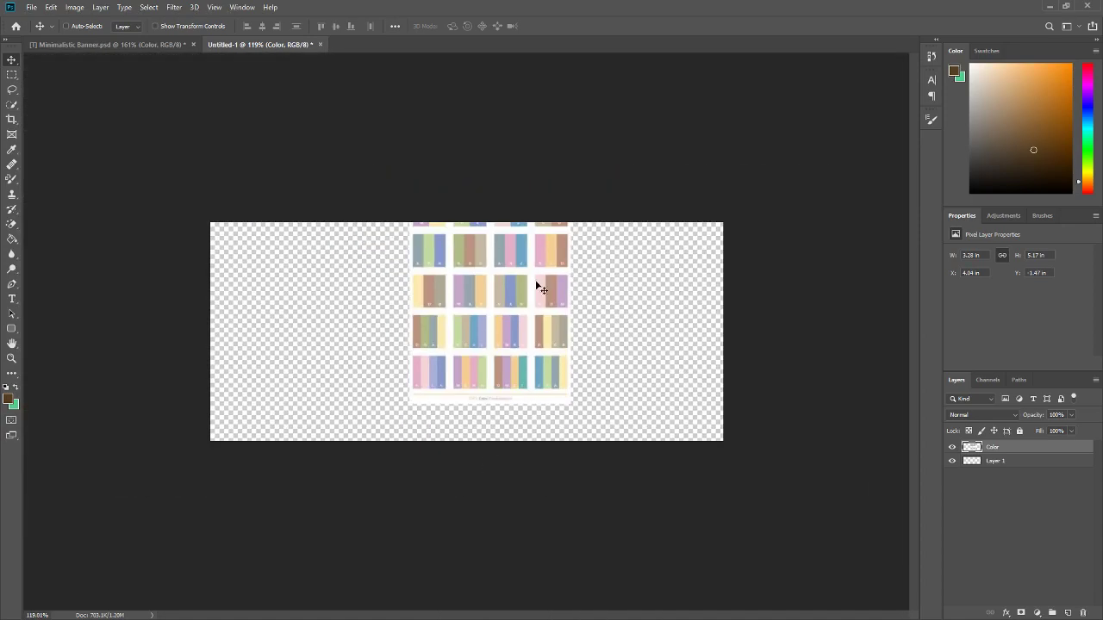
drag(490, 293, 684, 366)
key(ctrl+0)
Step: Sample the A-H-K palette's grey-blue as the foreground colour and its periwinkle blue as the background colour
key(i)
click(696, 313)
key(v)
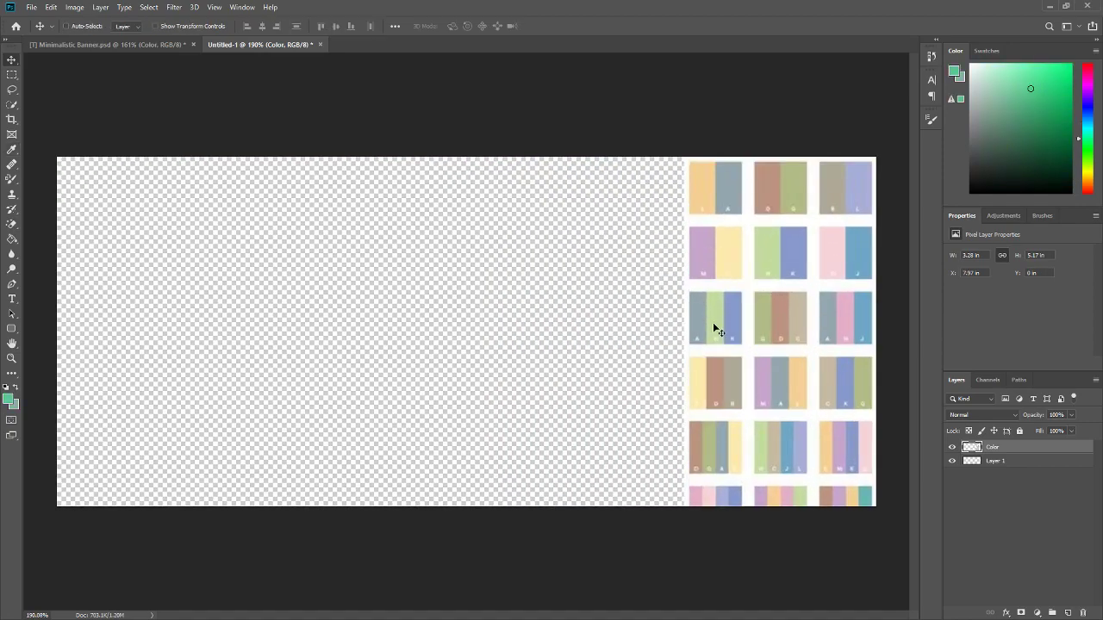
key(i)
click(735, 299)
key(v)
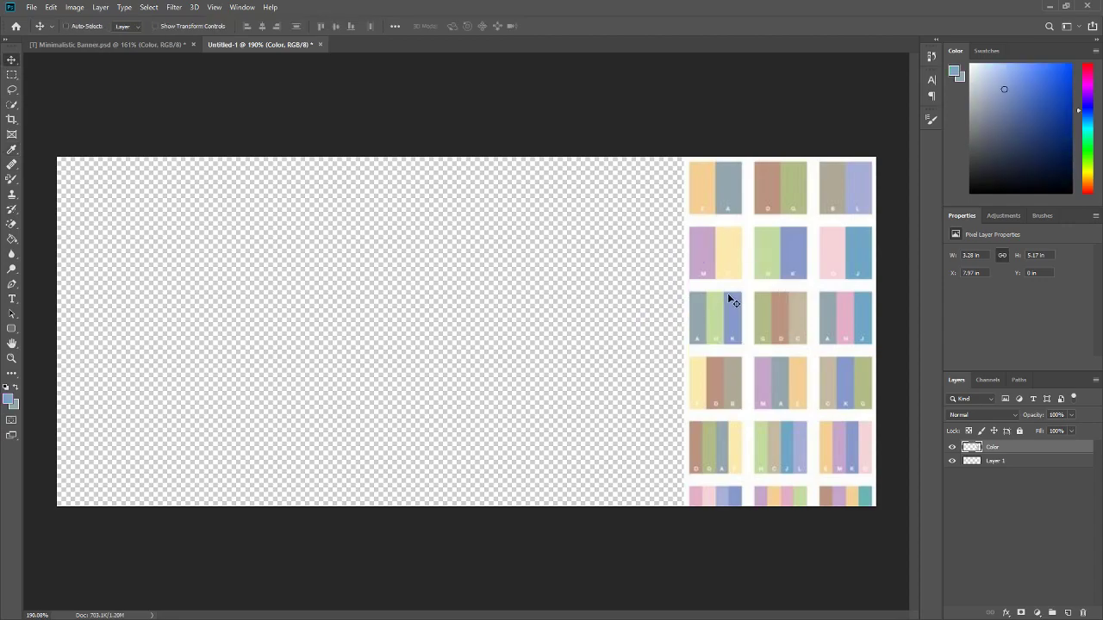
key(x)
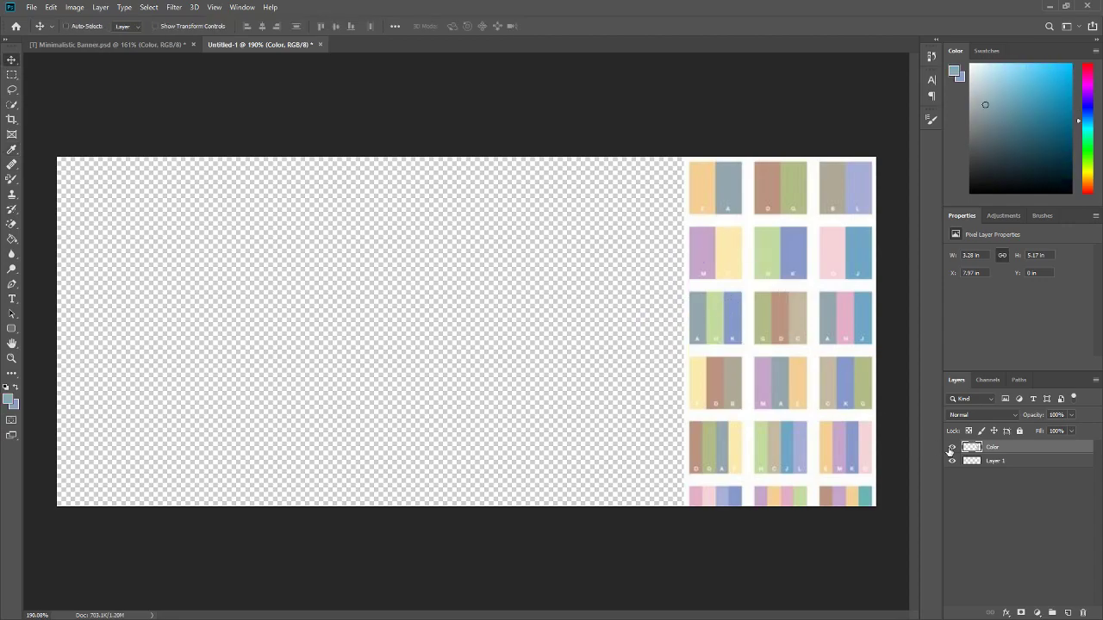
Step: Hide the Color layer and draw a grey-blue rounded rectangle about 627 × 169 px with 10 px corners across the canvas middle
click(951, 448)
scroll(488, 355, down, 2)
scroll(106, 357, up, 1)
click(12, 330)
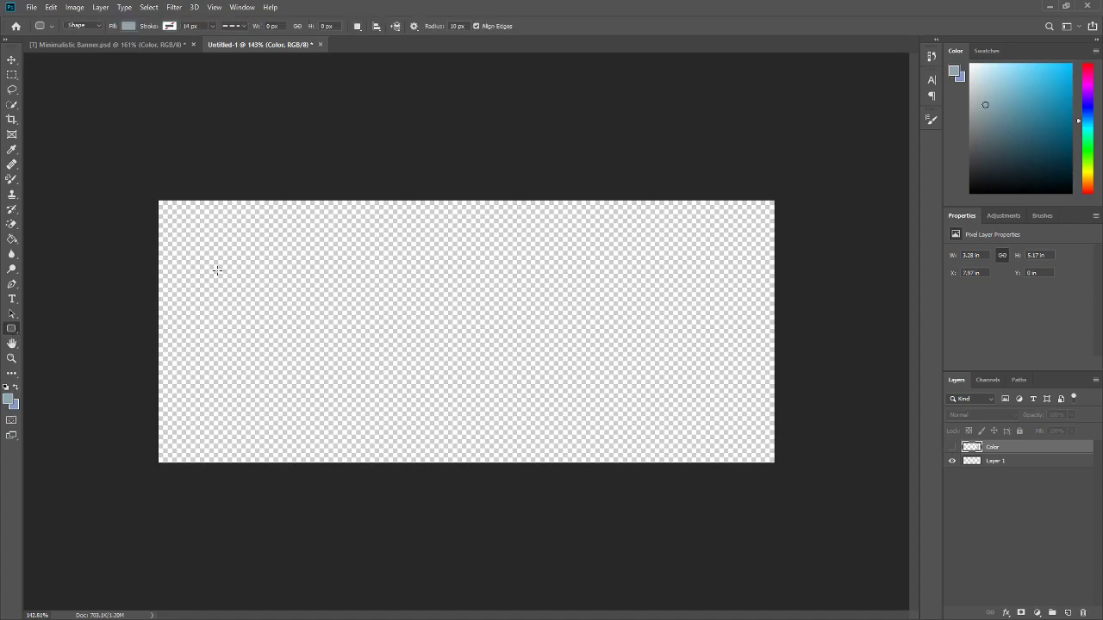
drag(217, 270, 731, 406)
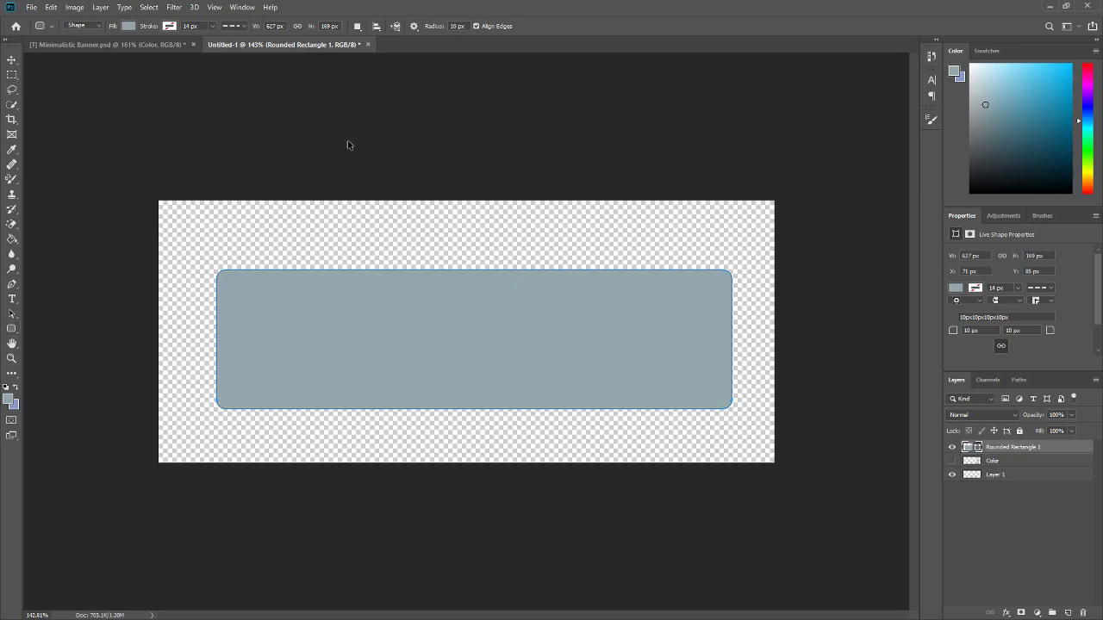
Step: Reposition the rounded rectangle with Free Transform to X 373 px and Y 208 px
key(ctrl+t)
click(112, 26)
text(373)
key(Return)
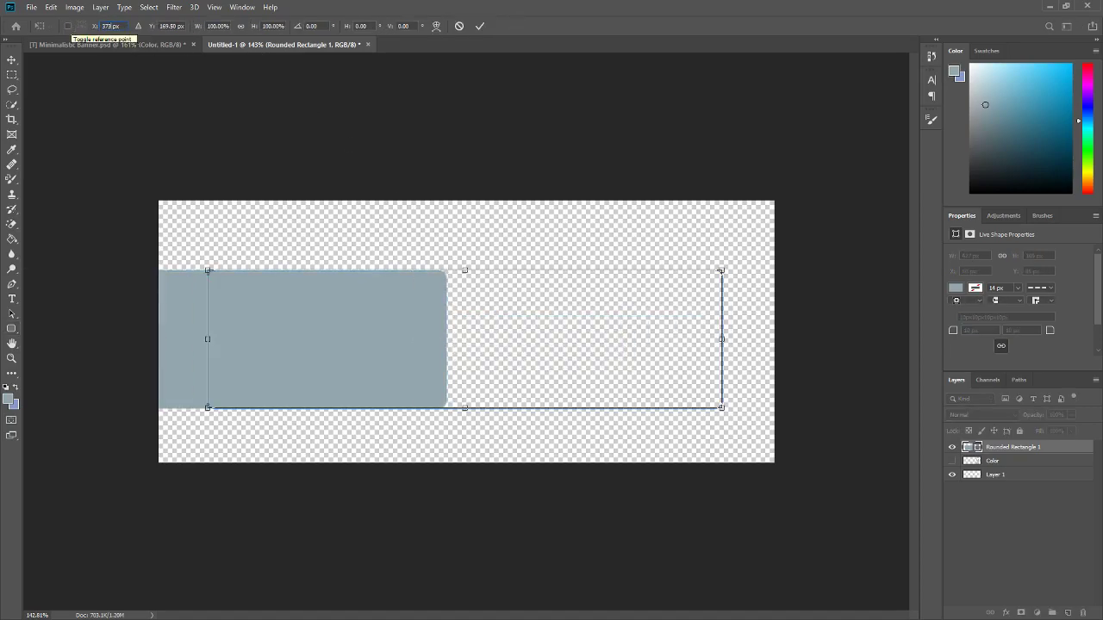
key(Tab)
text(208)
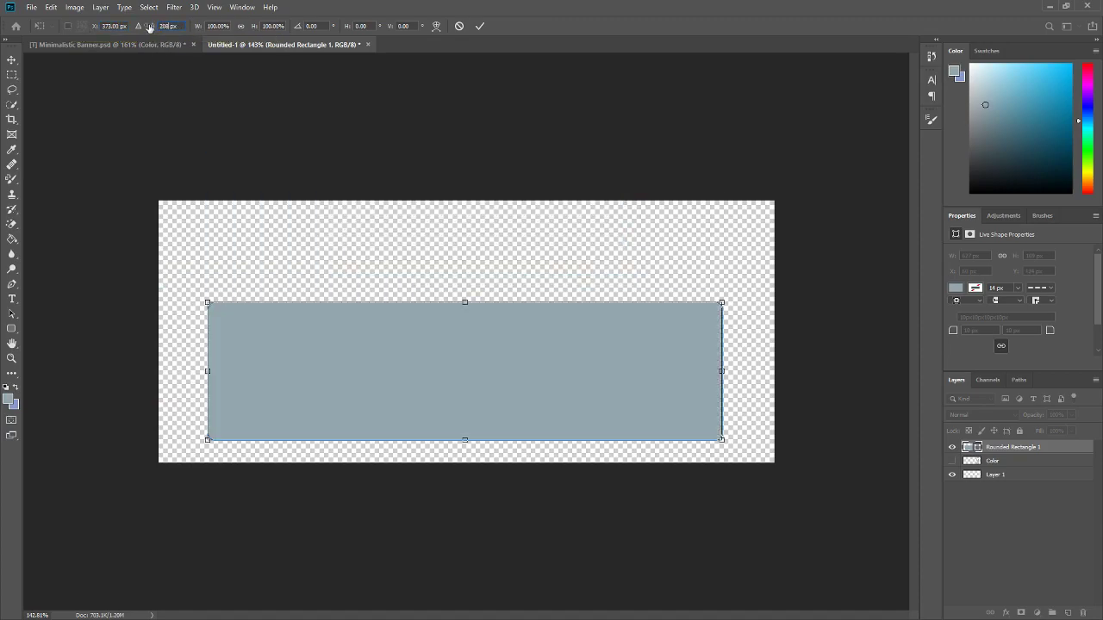
click(480, 26)
key(v)
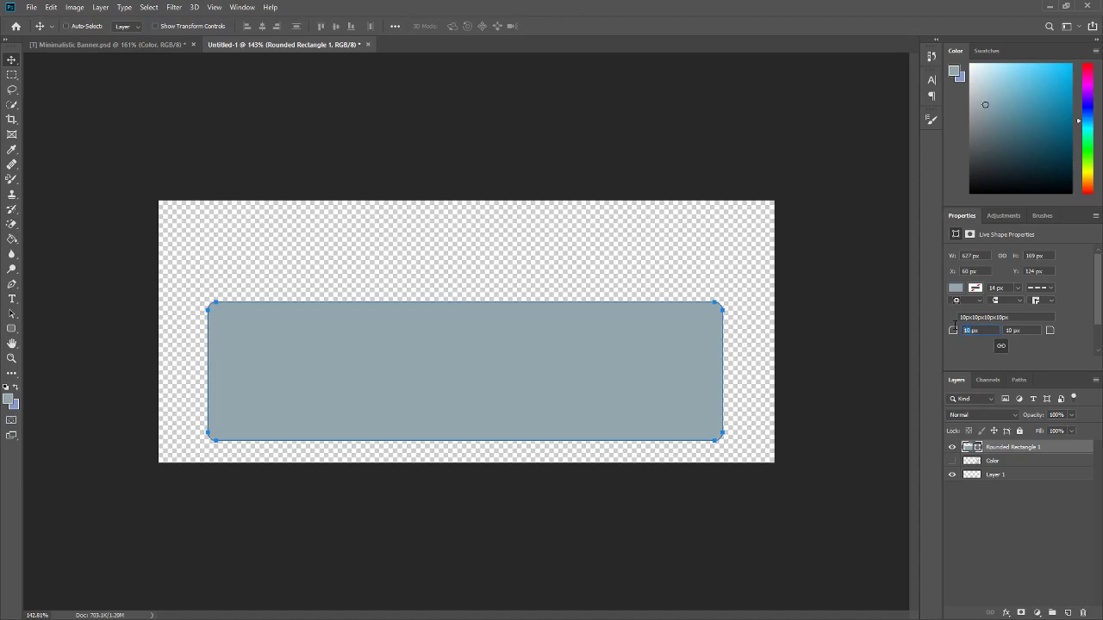
Step: Set the rounded rectangle's corner radii to 12 px and move it to about X 62 px, Y 98 px, centred horizontally
key(Up)
key(Up)
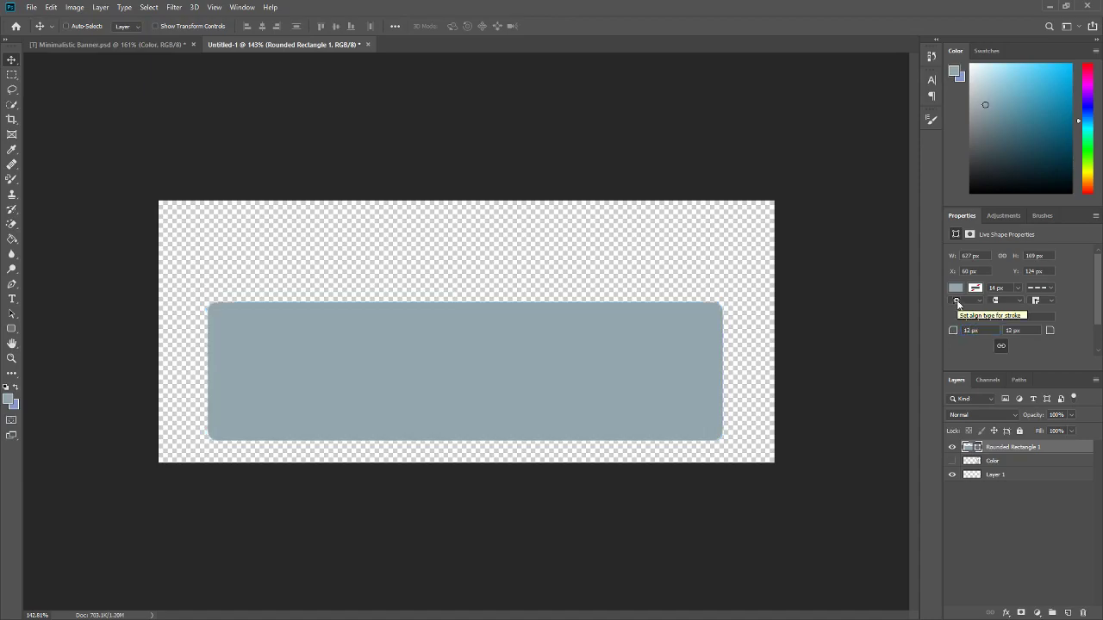
drag(503, 414, 471, 369)
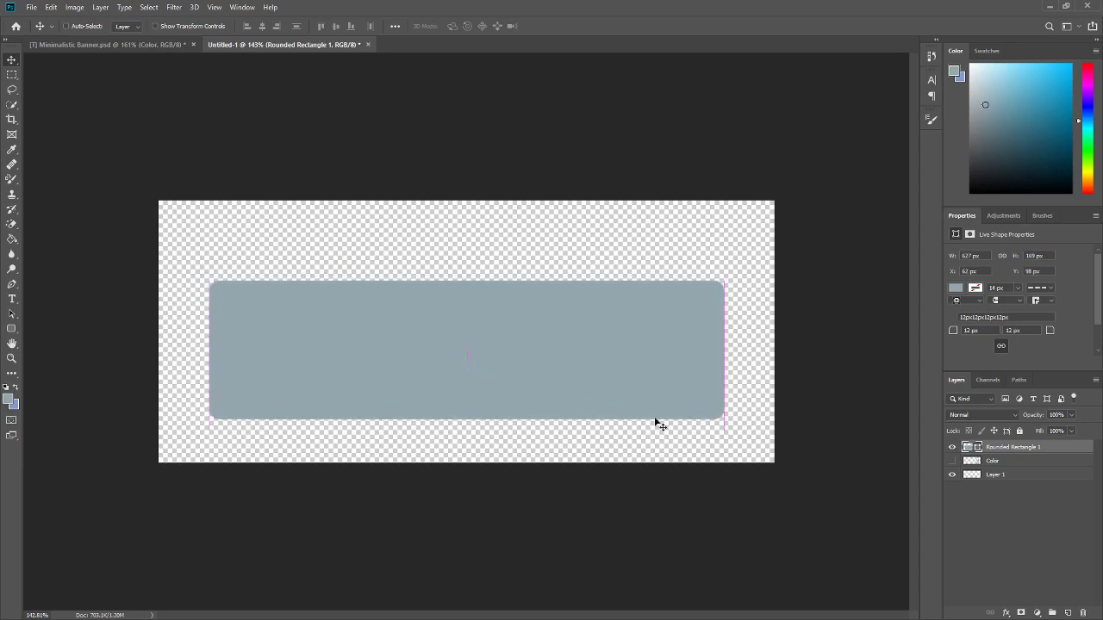
Step: Delete the empty Layer 1 and show the Color palette layer
click(991, 474)
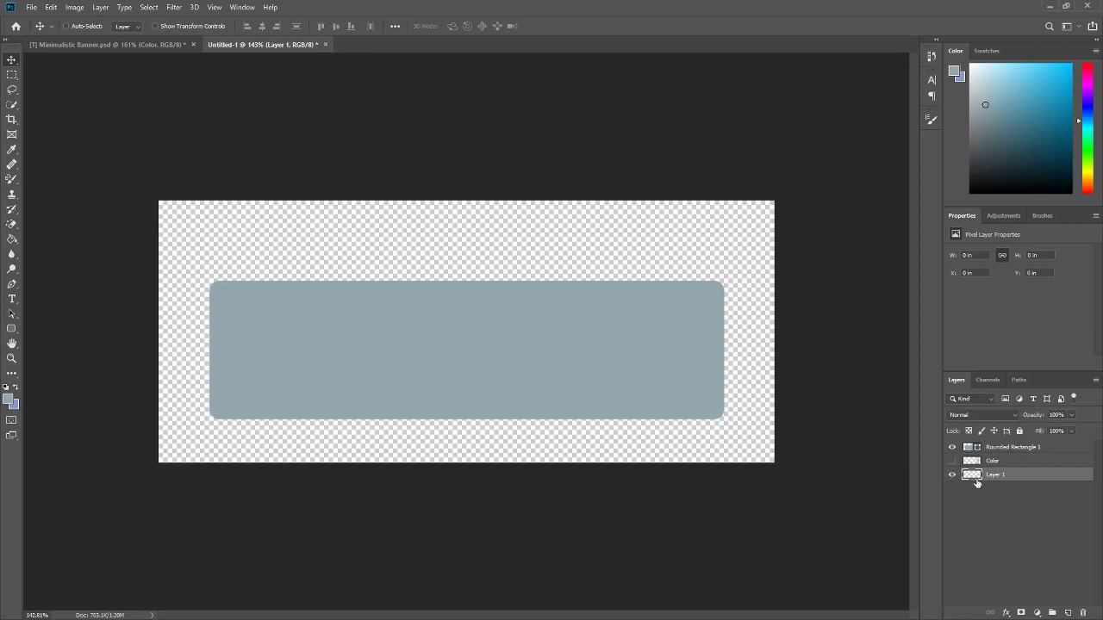
key(Delete)
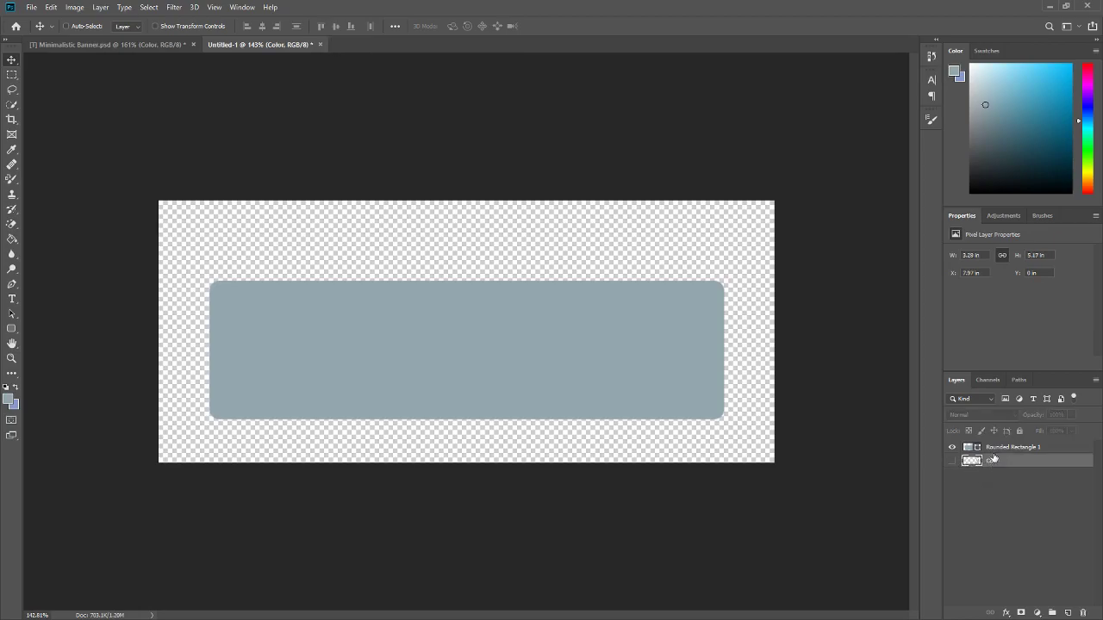
click(952, 461)
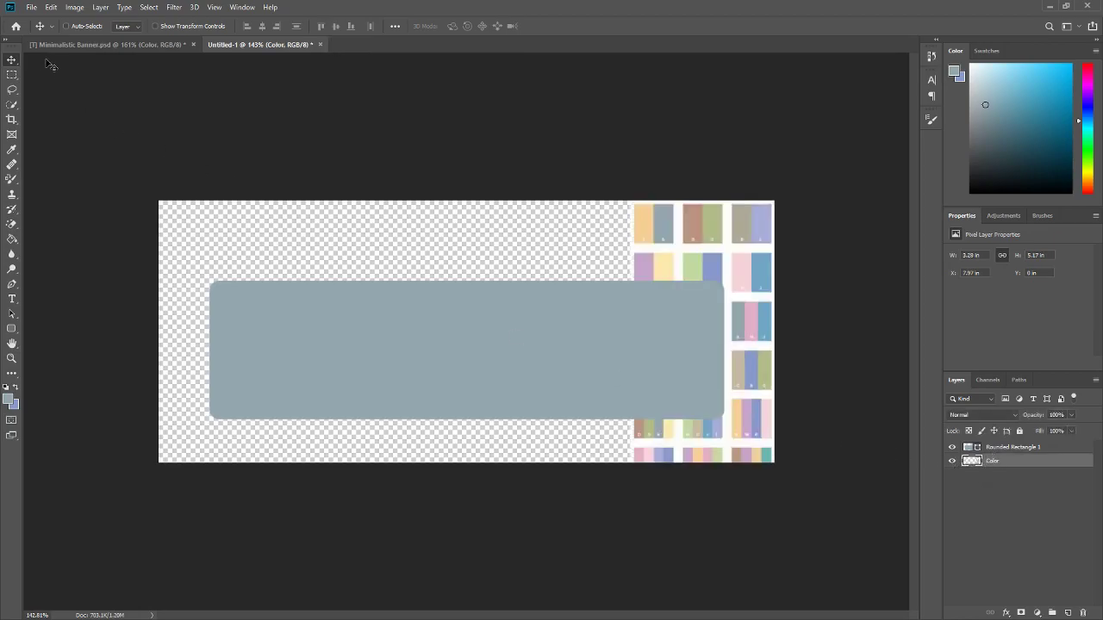
Step: Move the Color palette toward the canvas's upper-right corner, clear of the rounded rectangle, and hide its layer
drag(702, 320, 822, 221)
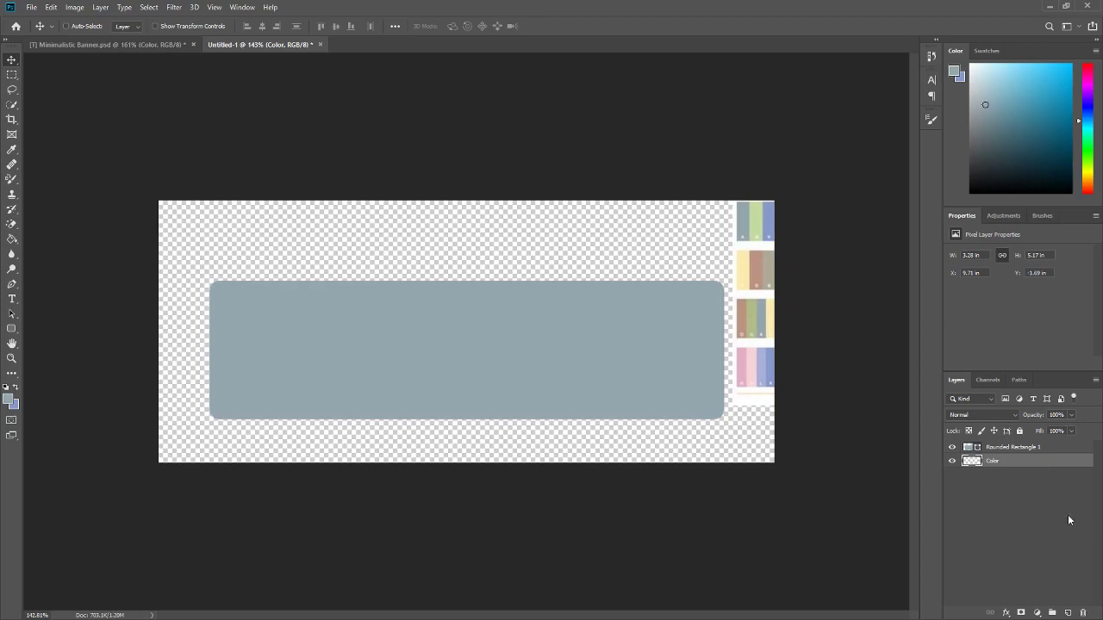
click(952, 461)
Step: Group the rounded rectangle layer, name the group Background and give it a red colour label
click(1025, 448)
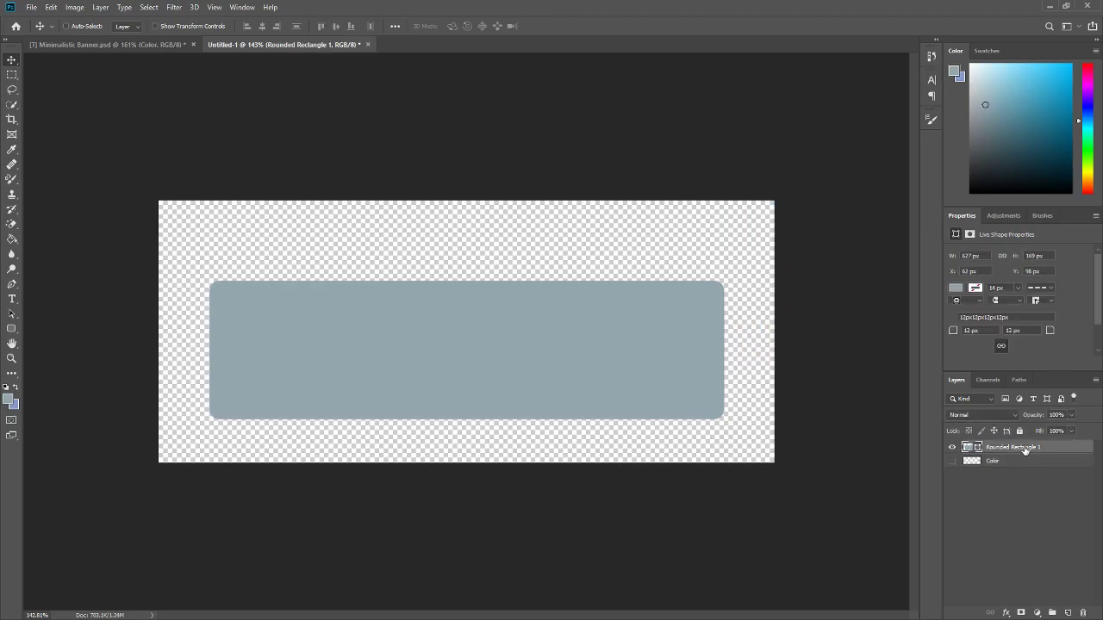
key(ctrl+g)
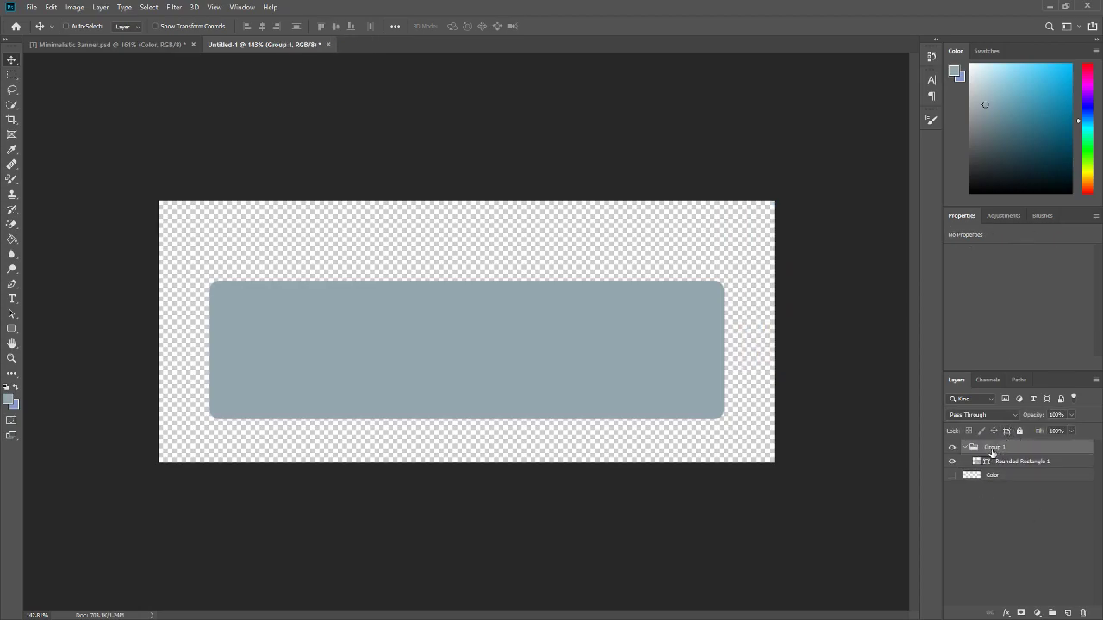
text(Background)
key(Return)
right_click(952, 448)
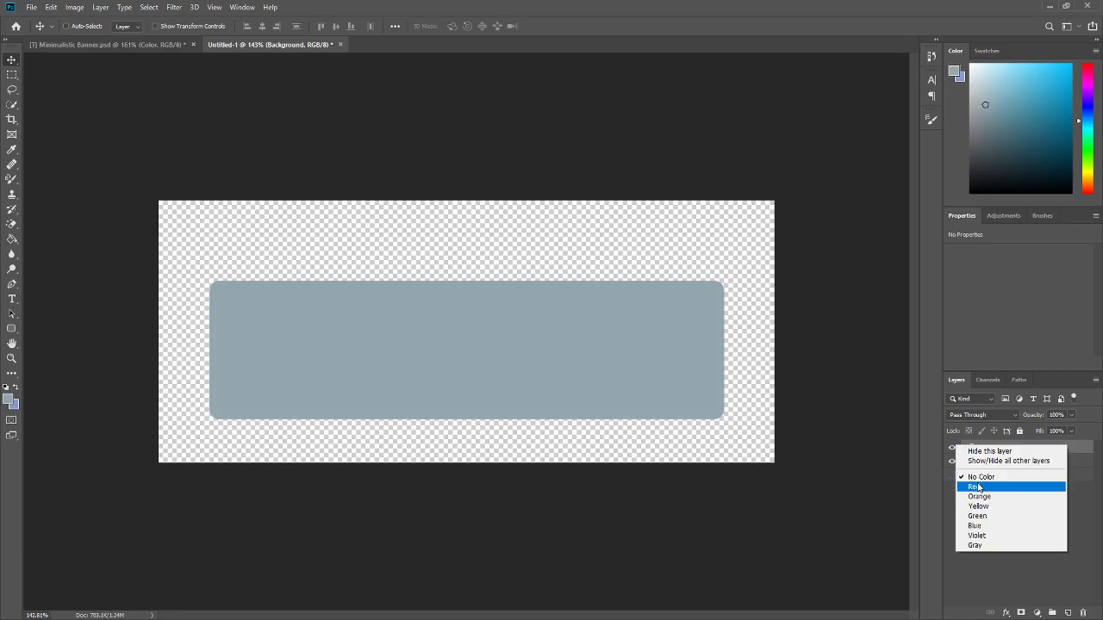
click(982, 484)
Step: Rename the rounded rectangle layer inside the Background group as Base Layer
click(1010, 461)
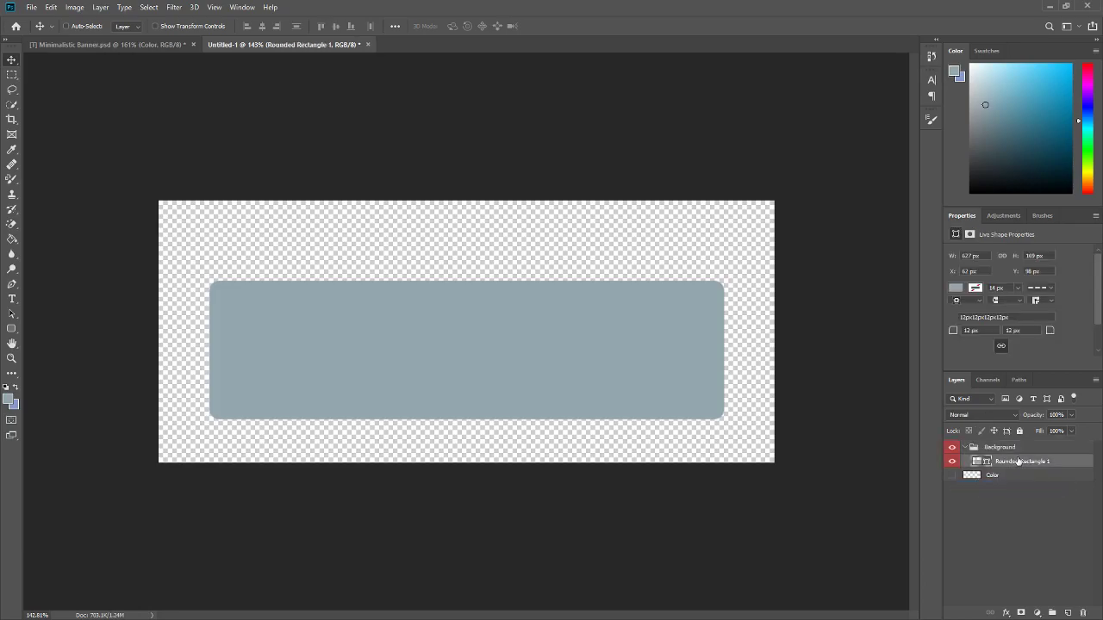
double_click(1020, 462)
text(Base Layer)
key(Return)
Step: Add a white Stroke layer style to Base Layer with size 3 px, position Outside and 100% opacity
right_click(1007, 464)
click(894, 147)
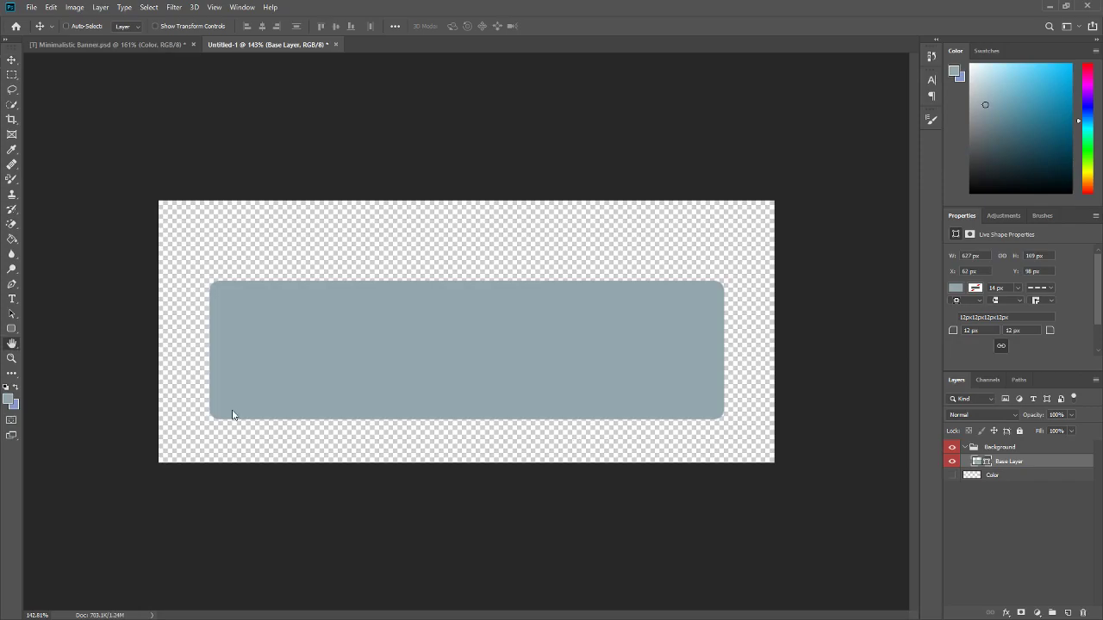
click(11, 343)
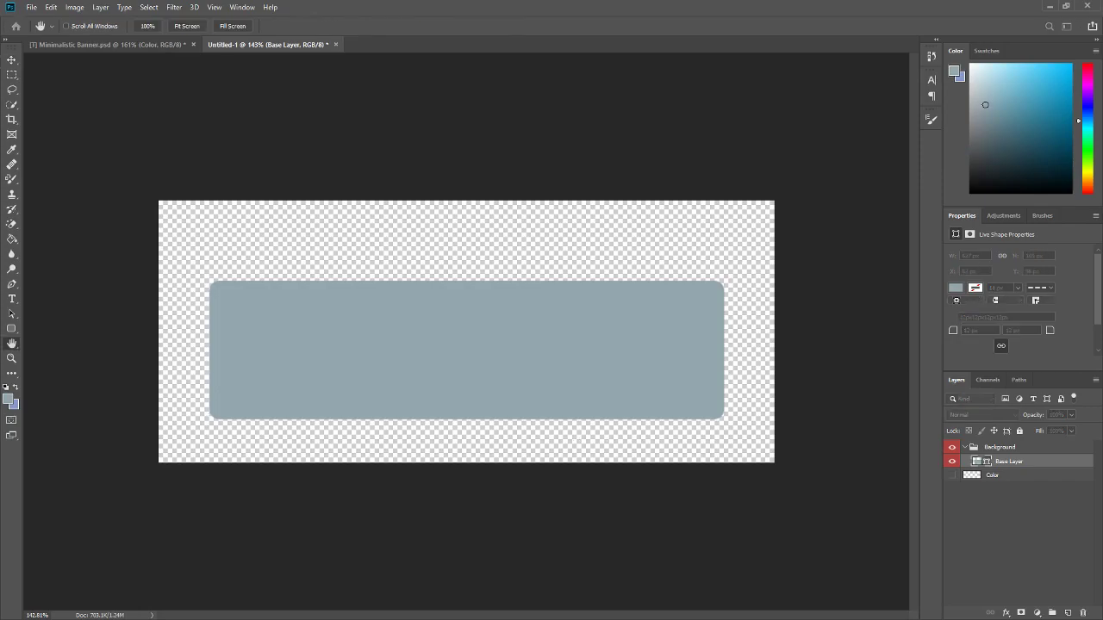
drag(168, 225, 820, 127)
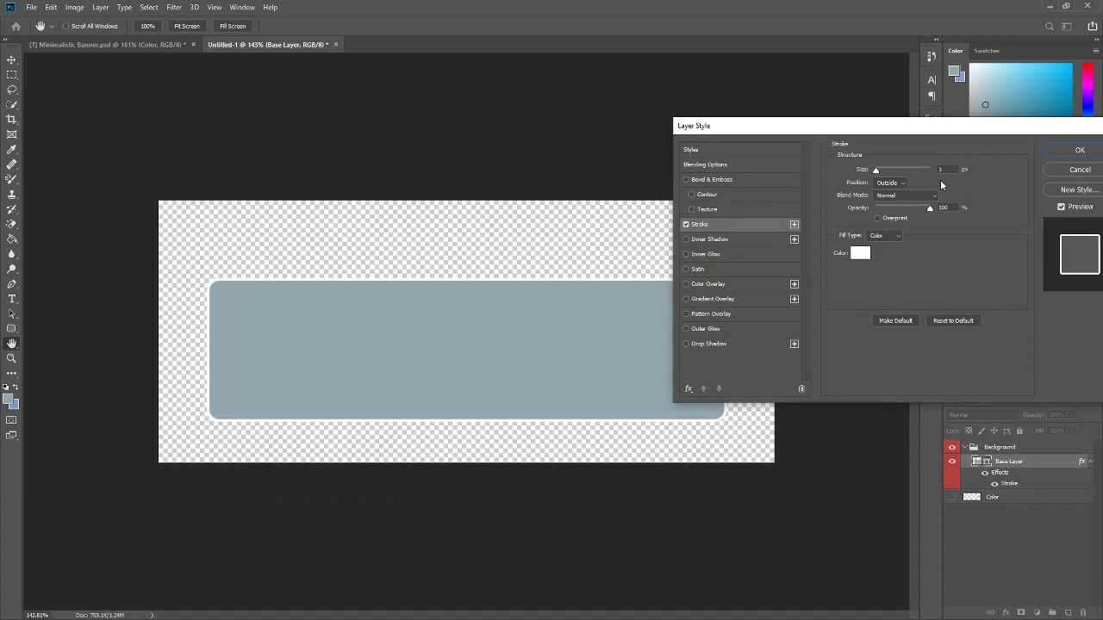
scroll(951, 167, up, 1)
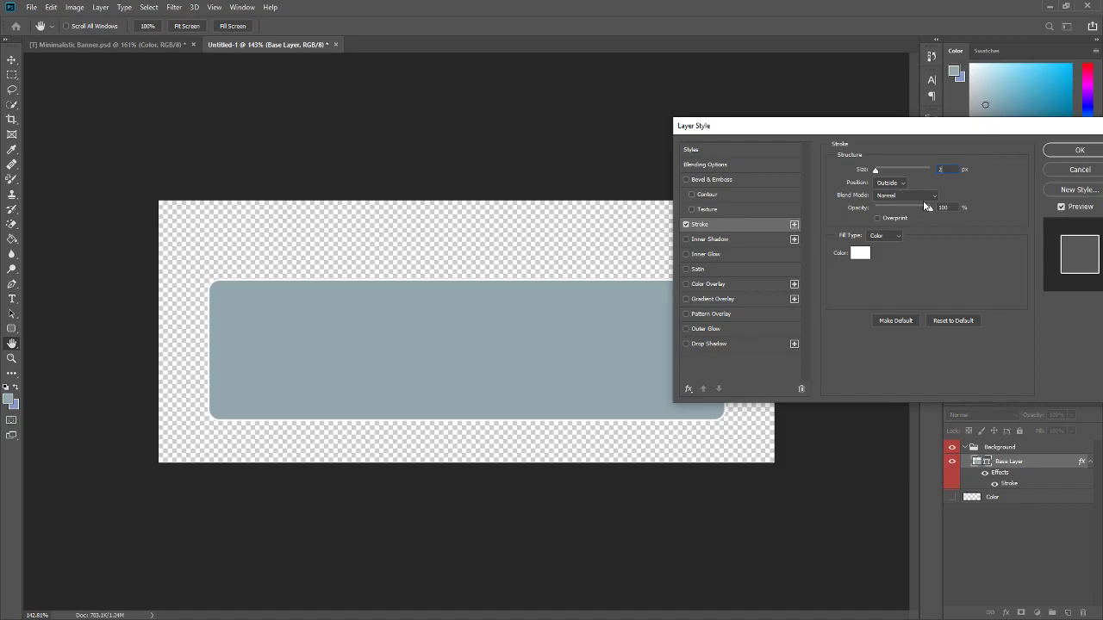
scroll(949, 168, down, 1)
scroll(940, 169, up, 3)
scroll(911, 167, down, 3)
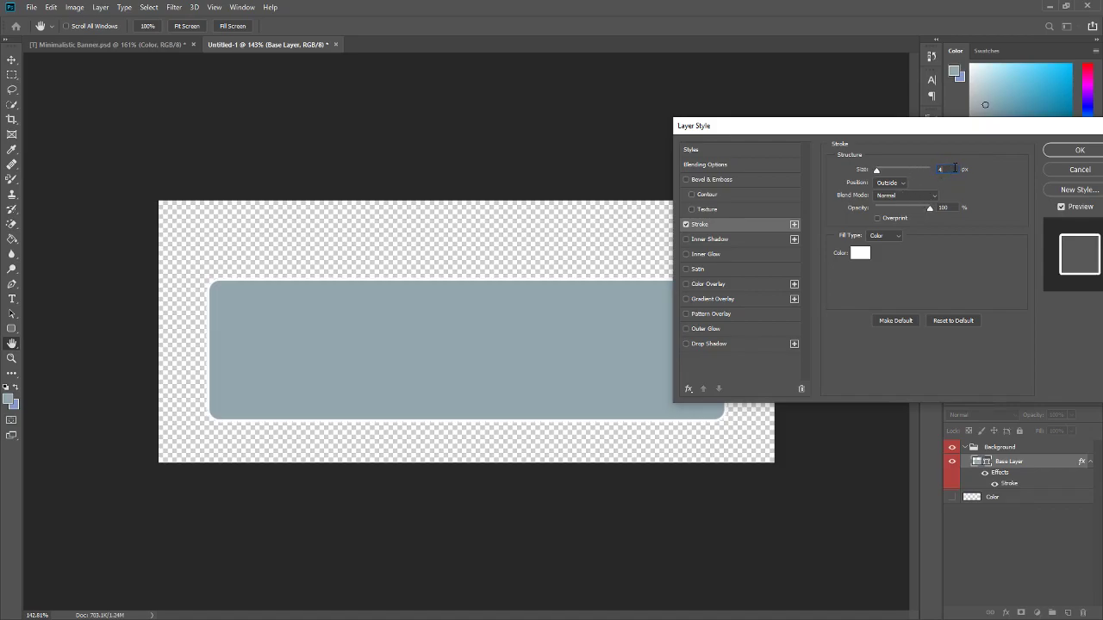
drag(896, 138, 624, 48)
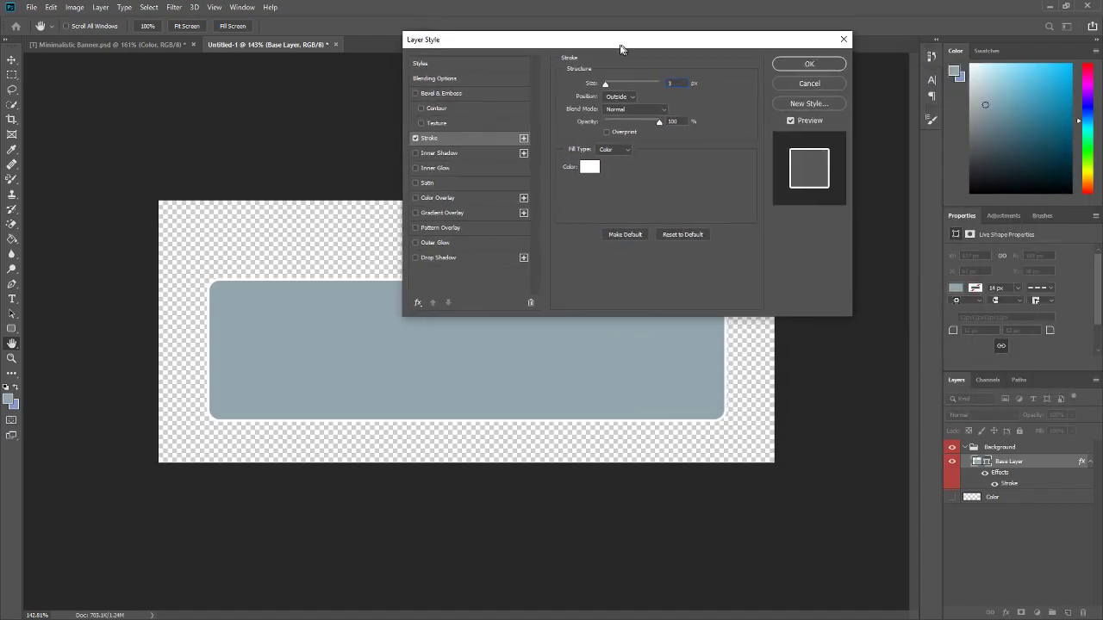
click(801, 63)
scroll(546, 278, down, 3)
scroll(480, 284, up, 2)
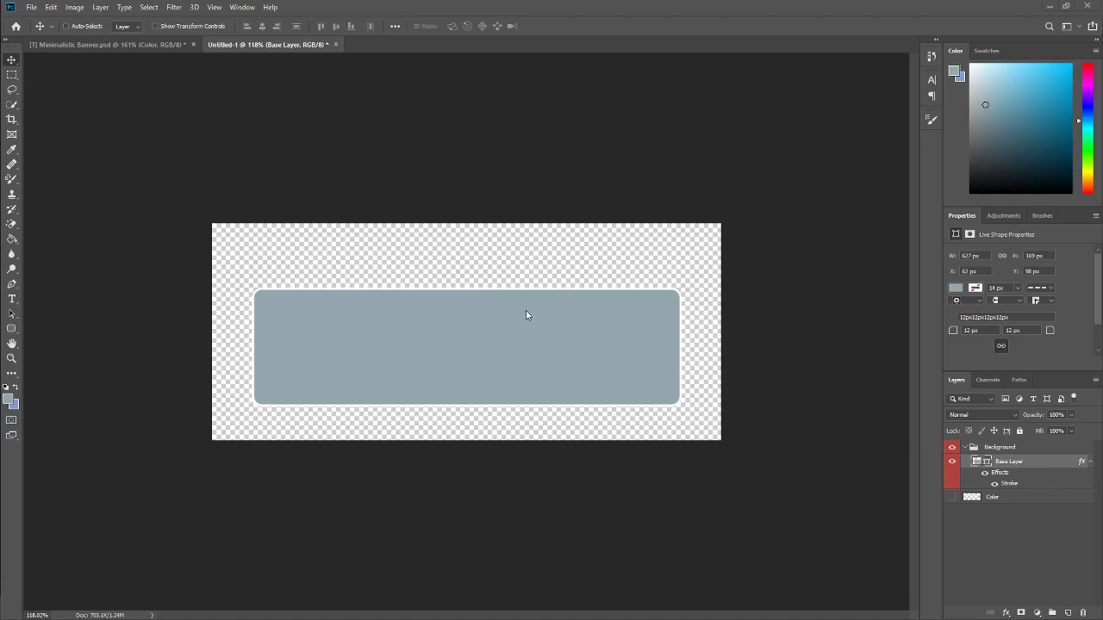
scroll(343, 286, up, 5)
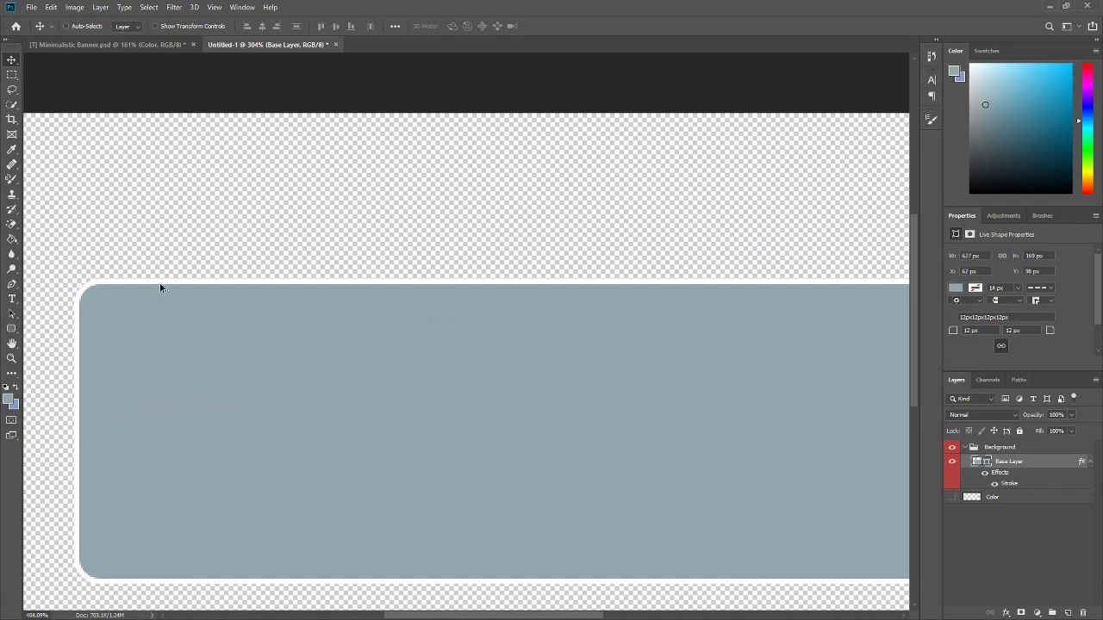
scroll(144, 288, up, 1)
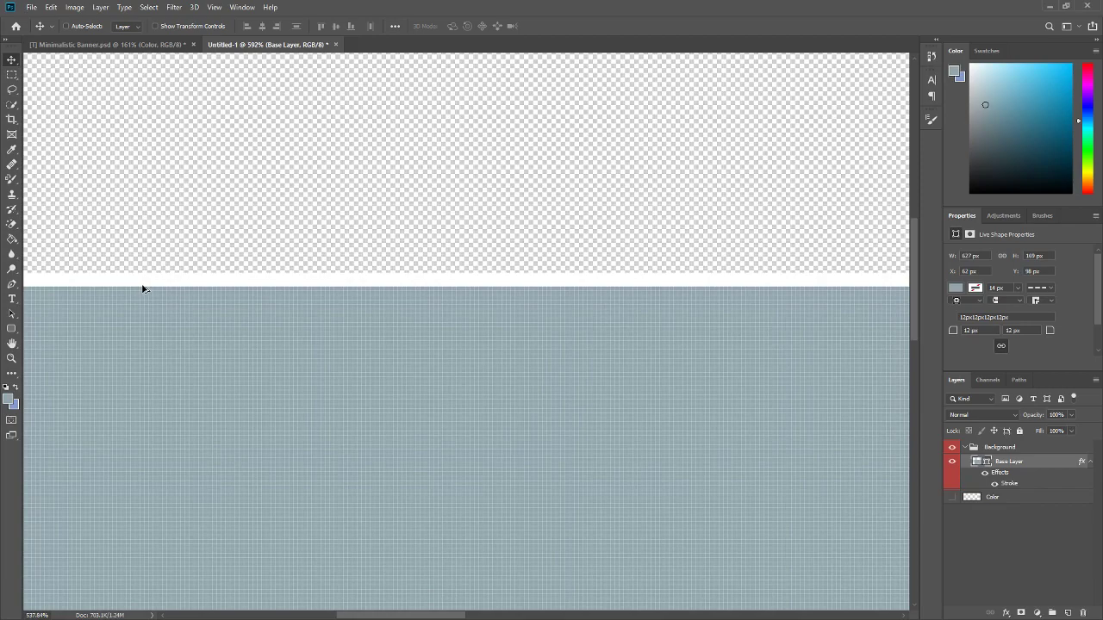
scroll(143, 289, down, 3)
scroll(158, 310, down, 3)
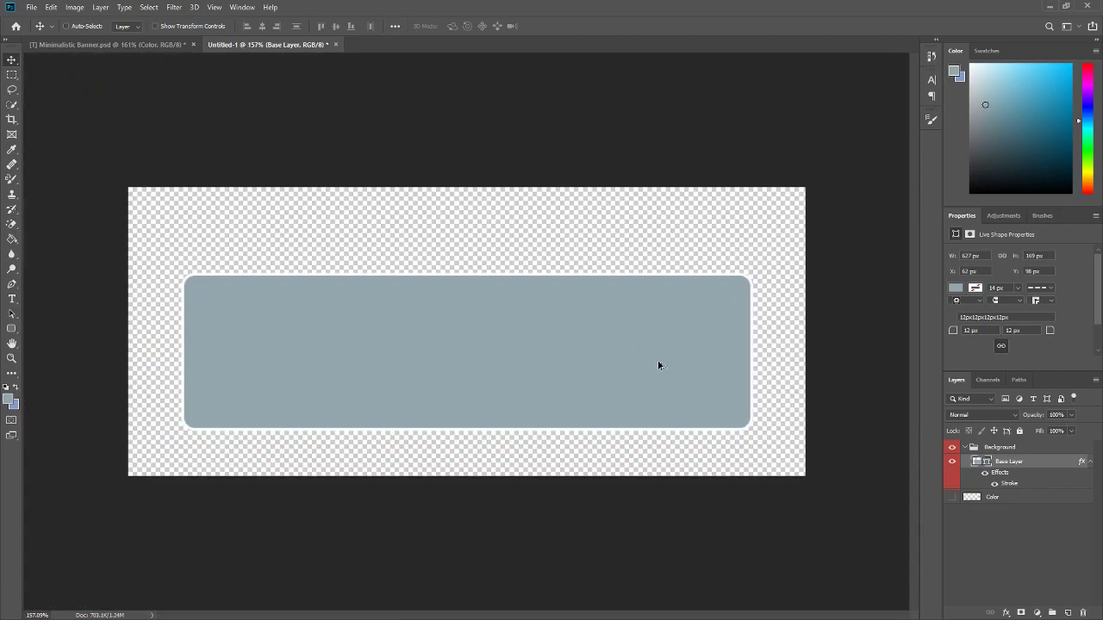
Step: Duplicate Base Layer within the Background group and clear the layer style from the copy
click(1090, 463)
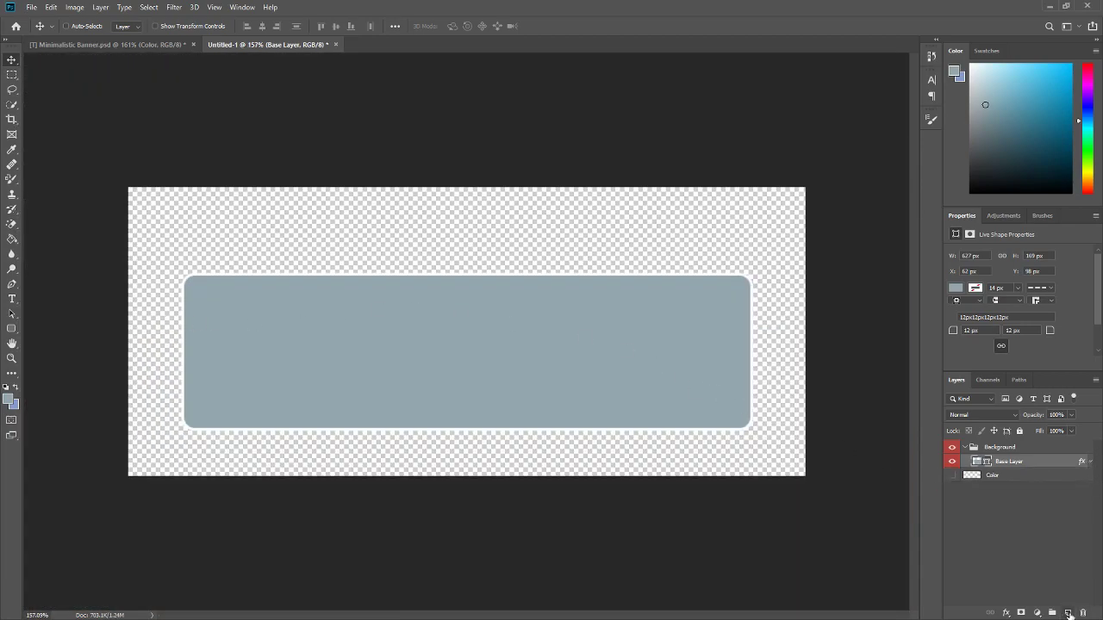
click(1069, 614)
click(1017, 474)
key(ctrl+j)
click(1009, 463)
key(Delete)
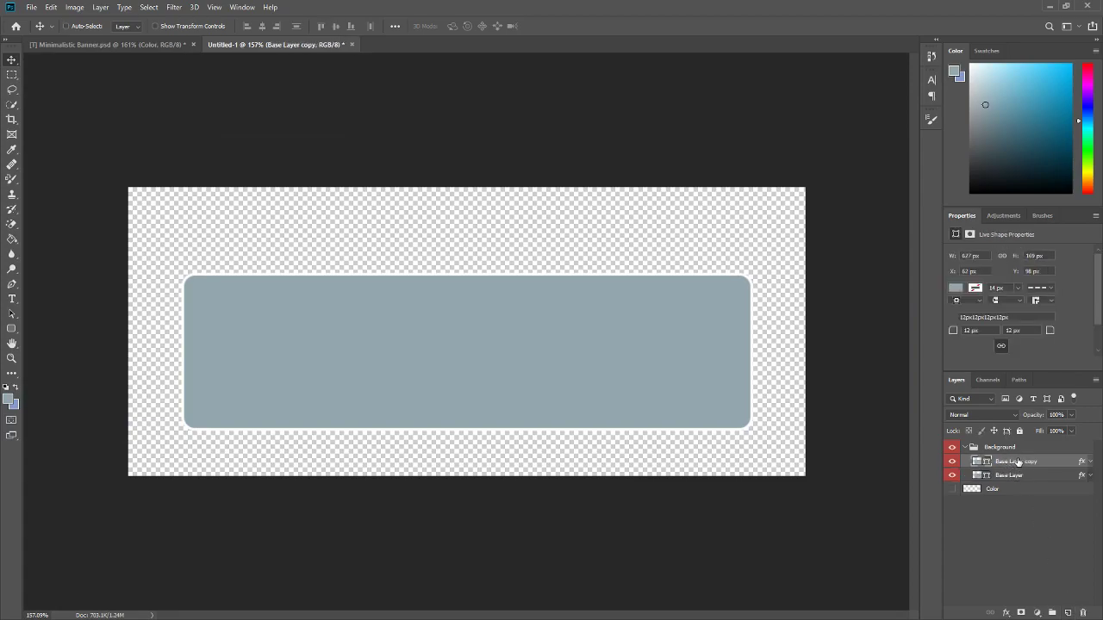
right_click(1018, 462)
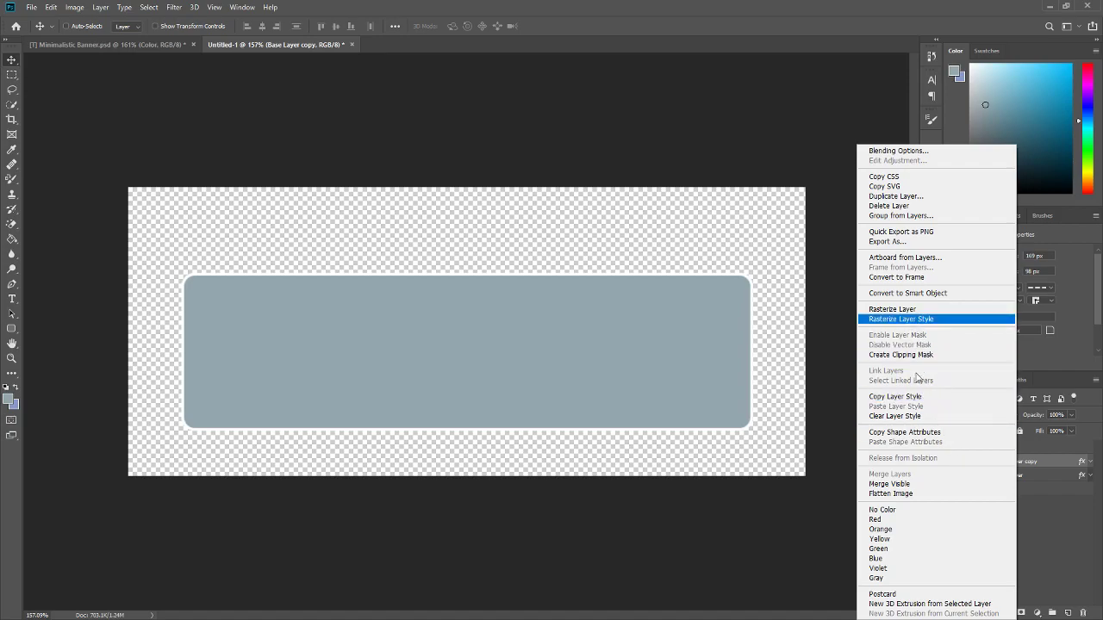
click(896, 416)
Step: Set the Base Layer copy's fill to none and give it a solid dark brown stroke
click(11, 329)
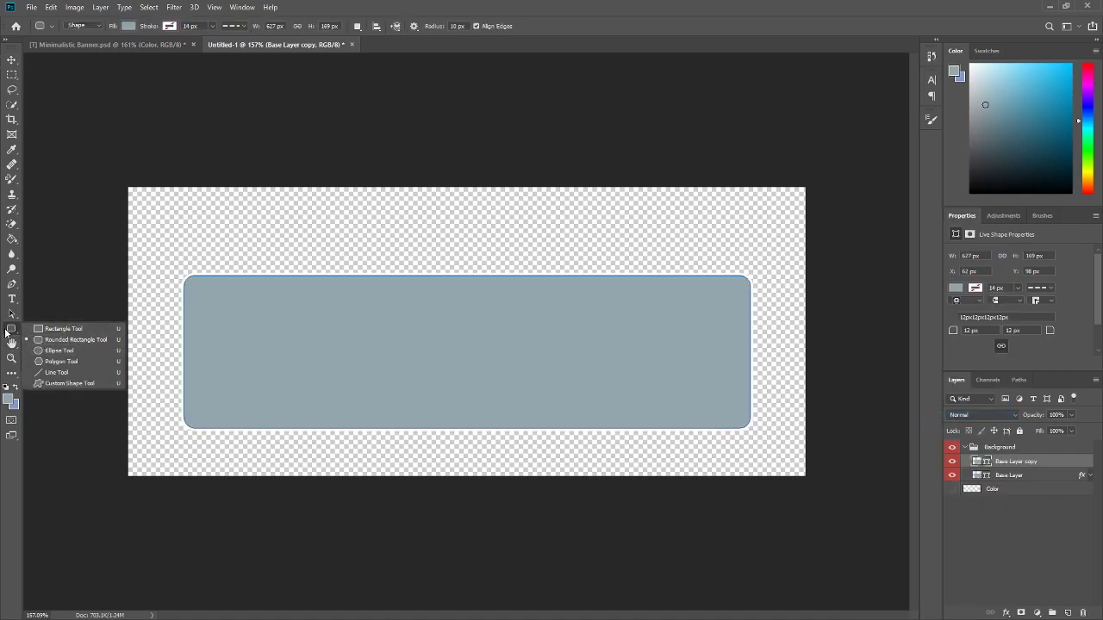
click(170, 27)
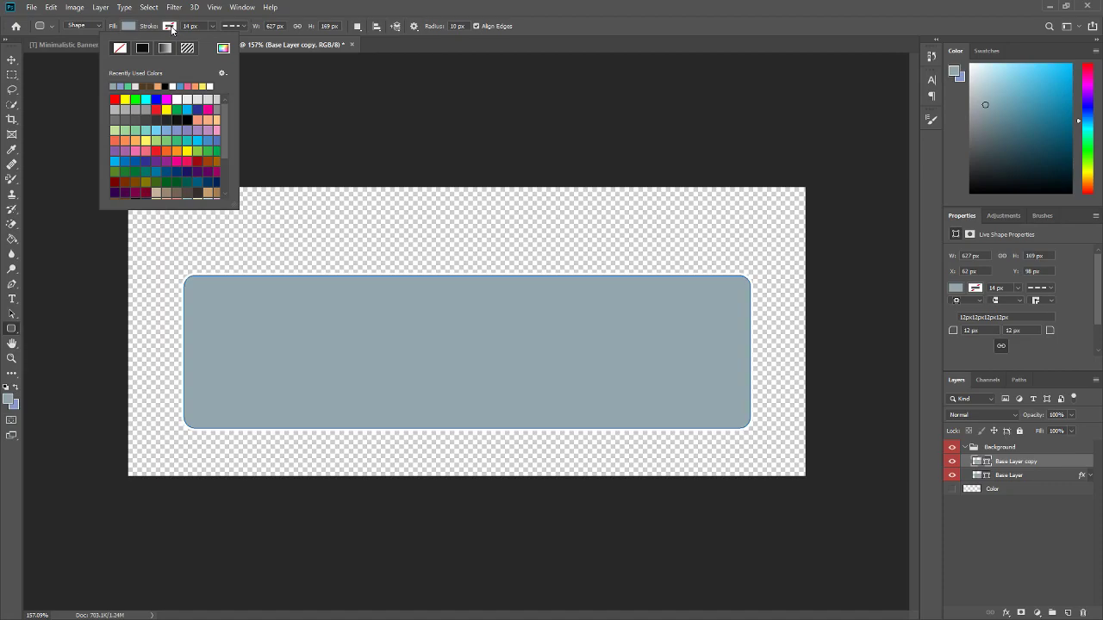
click(115, 79)
click(130, 26)
click(84, 49)
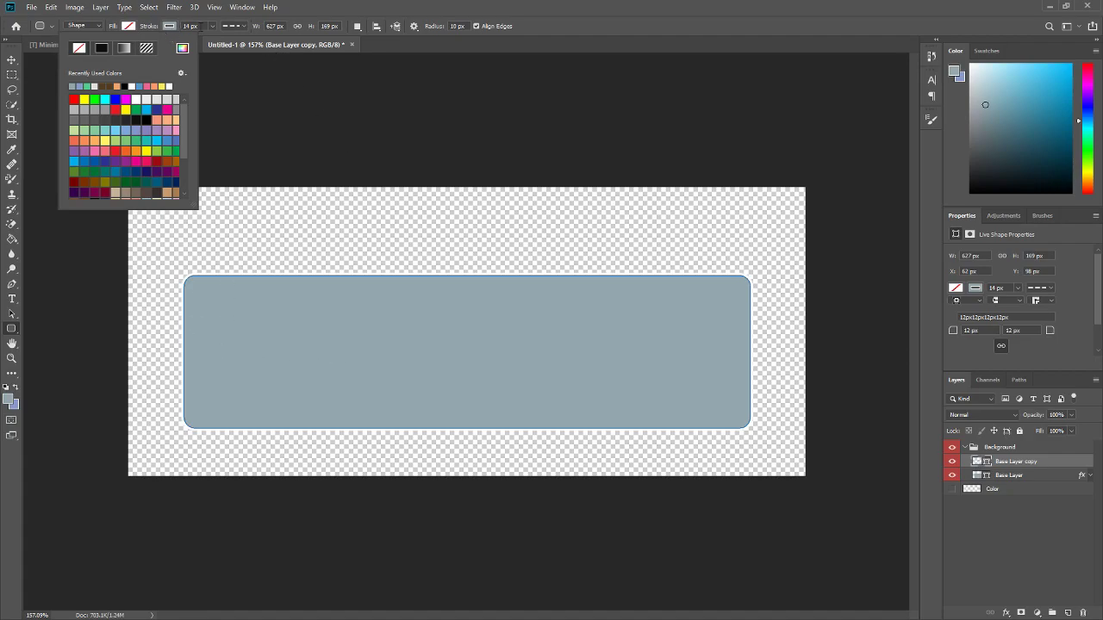
click(238, 26)
click(238, 26)
click(224, 65)
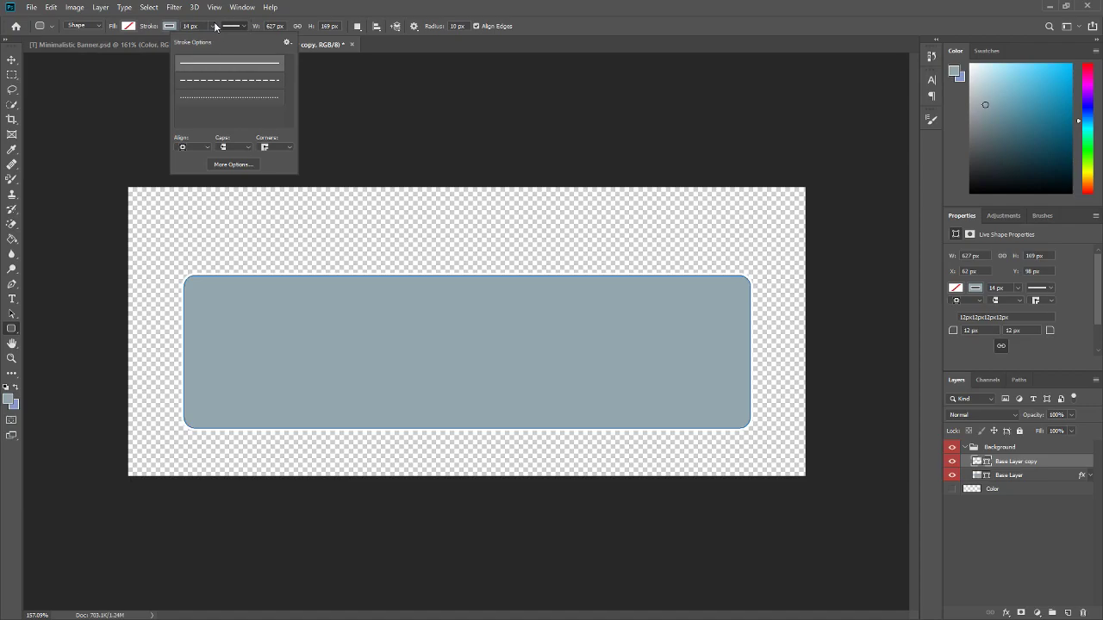
click(170, 26)
click(146, 85)
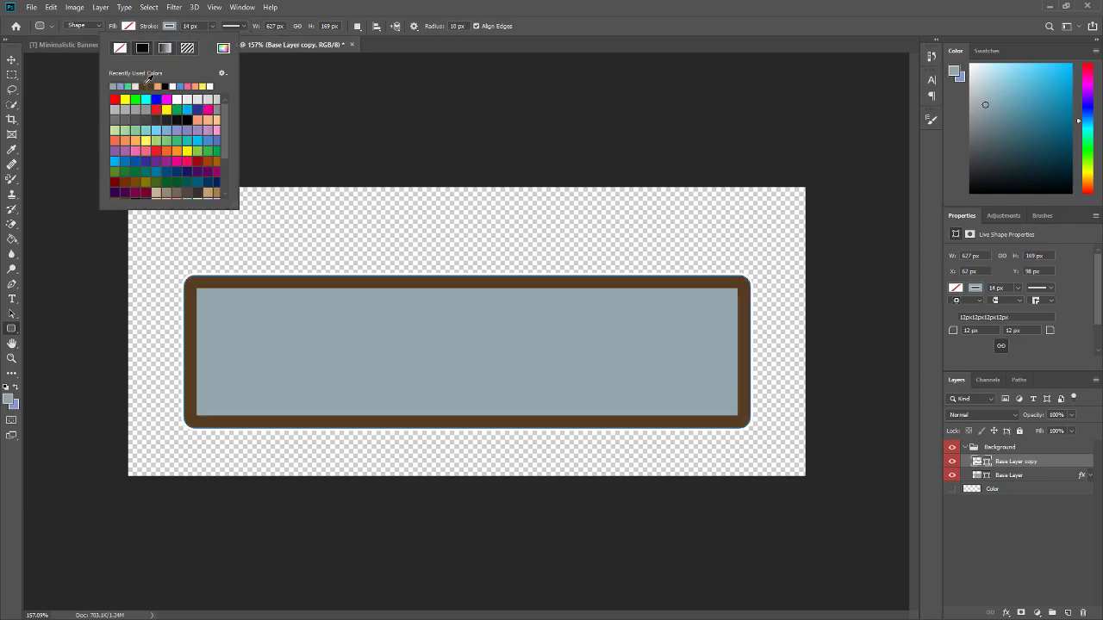
key(Return)
Step: Reduce the Base Layer copy's stroke width to 3 px
click(188, 26)
key(Down)
key(Down)
key(Down)
key(Down)
key(Down)
key(Down)
key(Down)
key(Down)
key(Down)
key(Down)
key(Down)
key(Down)
key(Up)
key(Up)
key(Up)
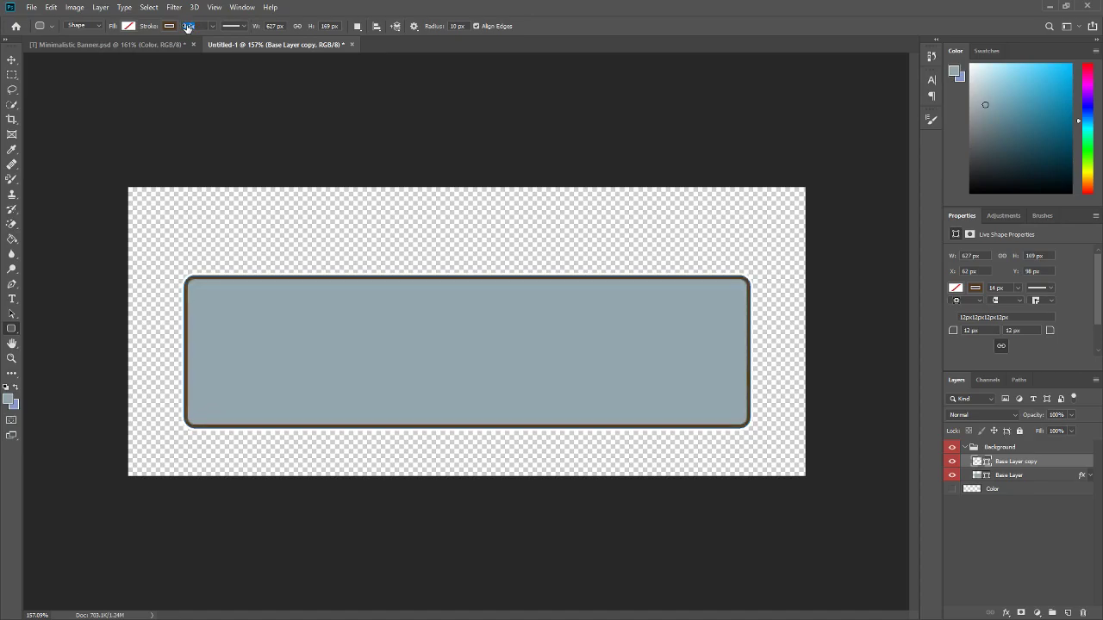
key(shift+Down)
key(Down)
key(Return)
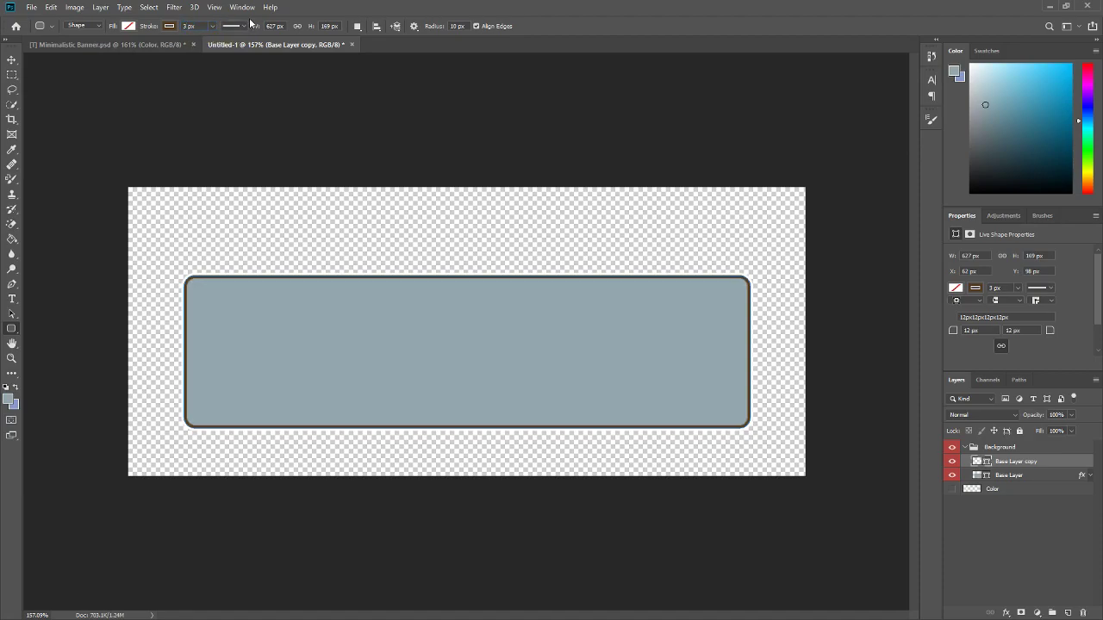
Step: Try Overlay blending on the Base Layer copy, then settle on Subtract with 72% opacity
click(12, 59)
scroll(349, 301, down, 2)
scroll(291, 379, up, 5)
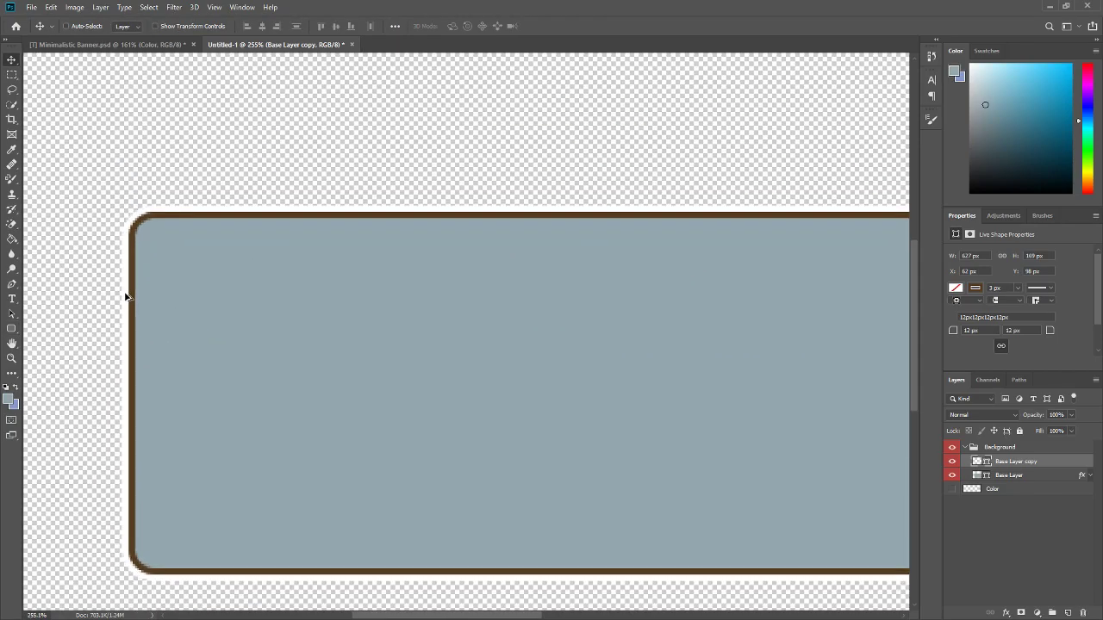
scroll(126, 297, down, 3)
scroll(129, 301, up, 2)
scroll(123, 301, down, 1)
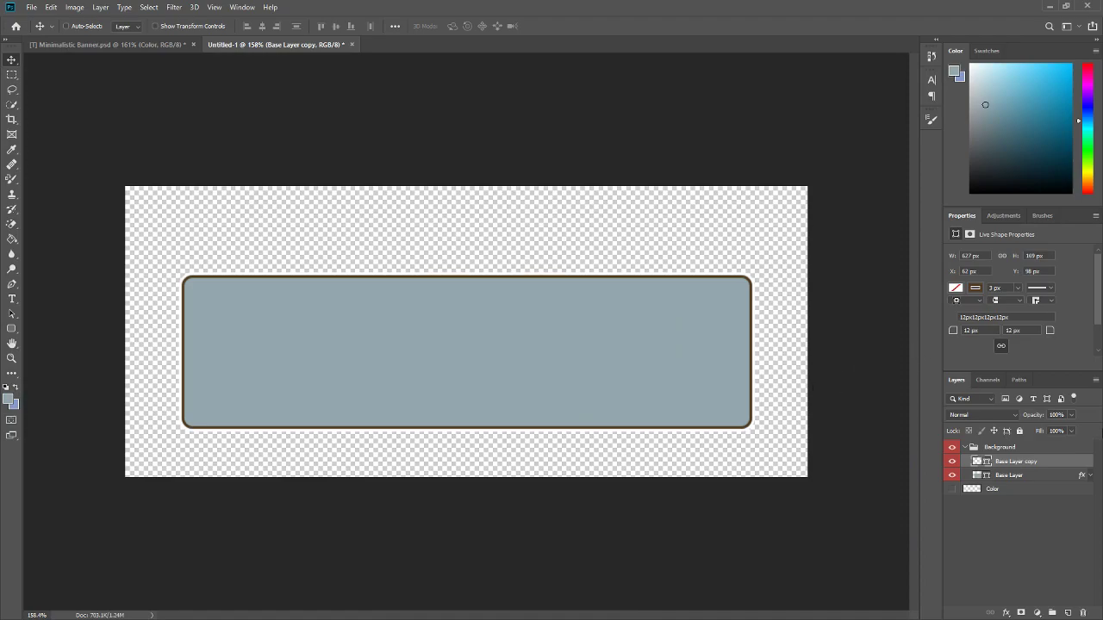
click(1010, 414)
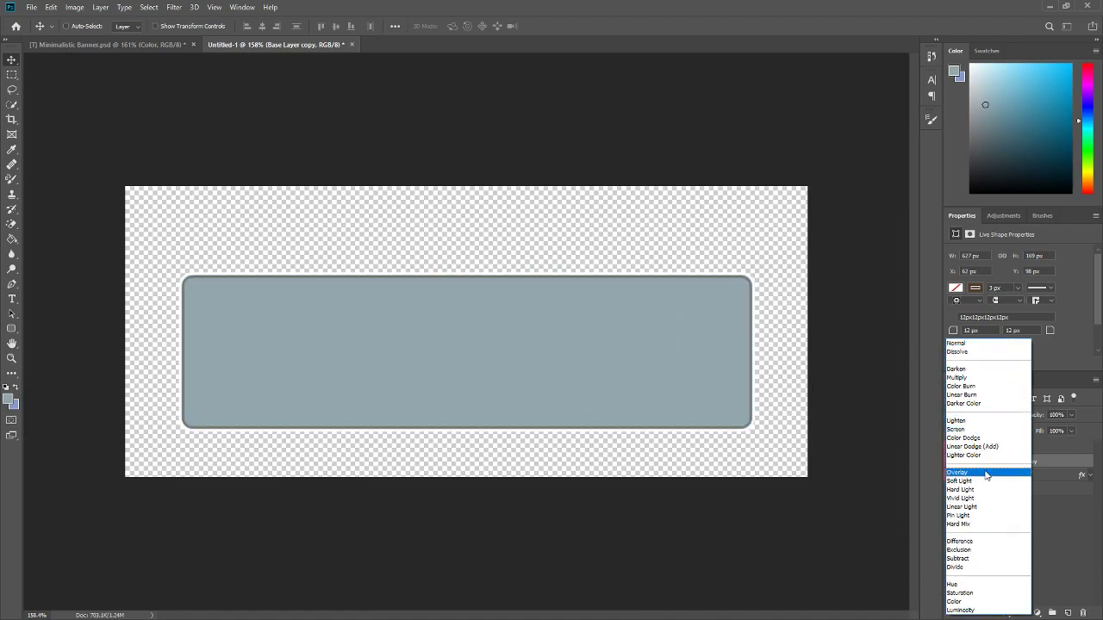
click(987, 475)
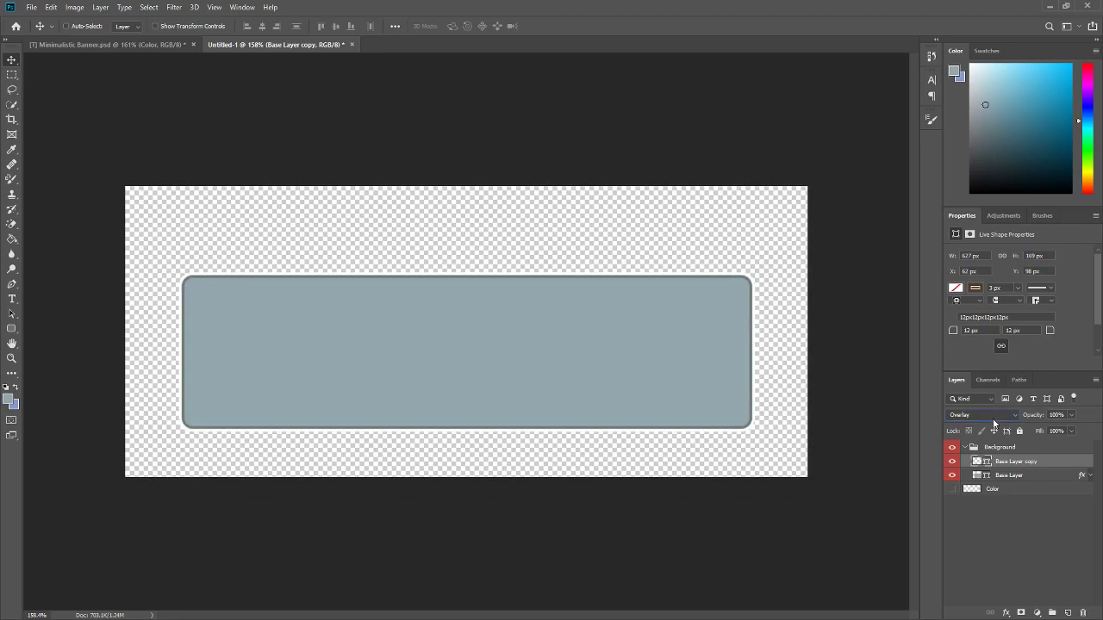
click(994, 423)
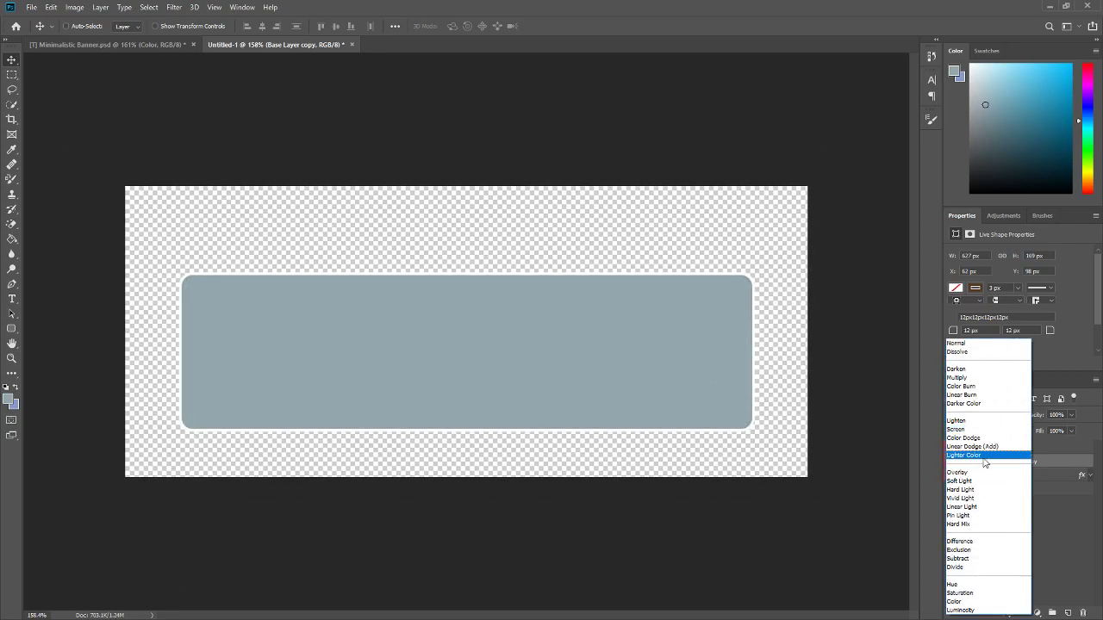
click(958, 558)
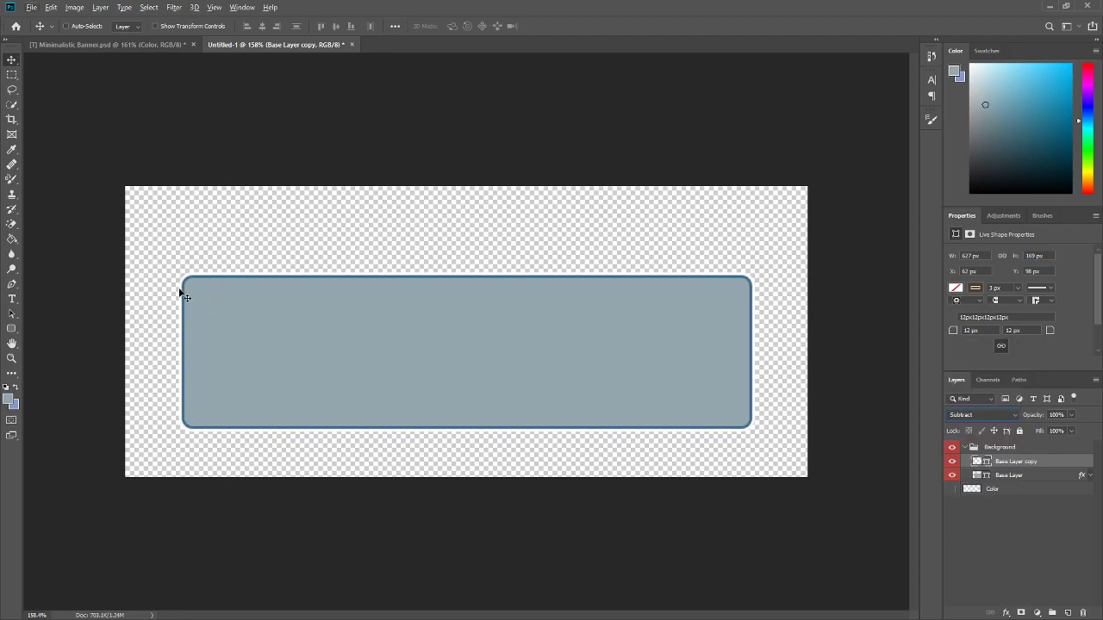
click(1072, 431)
drag(1072, 430, 1058, 434)
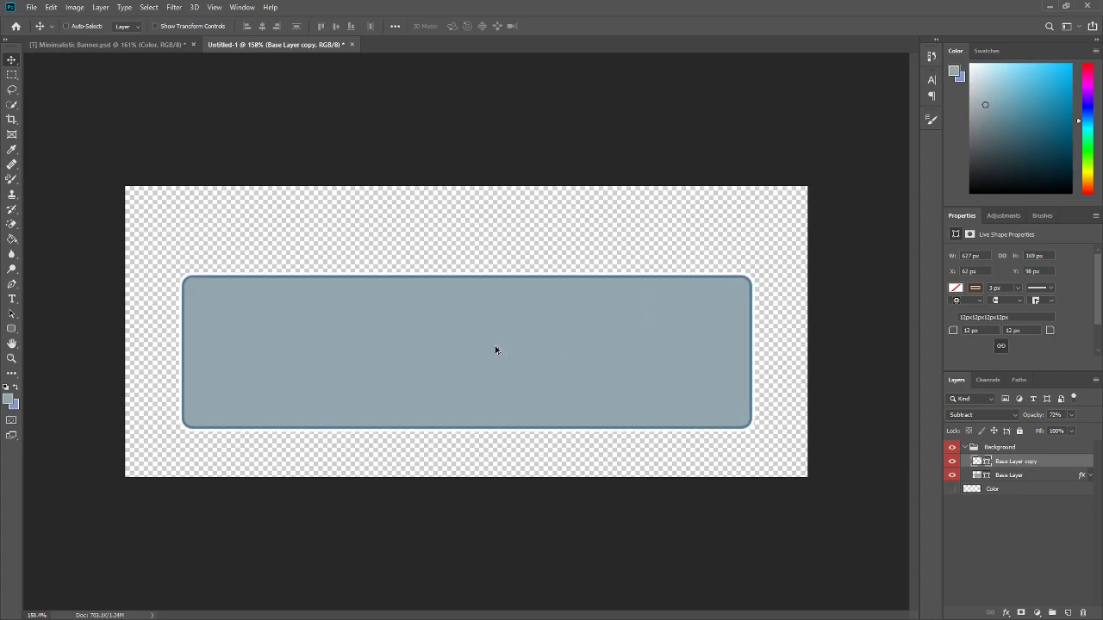
Step: Rename the Base Layer copy as Shadow Edge
double_click(1022, 467)
text(Shadow)
key(Return)
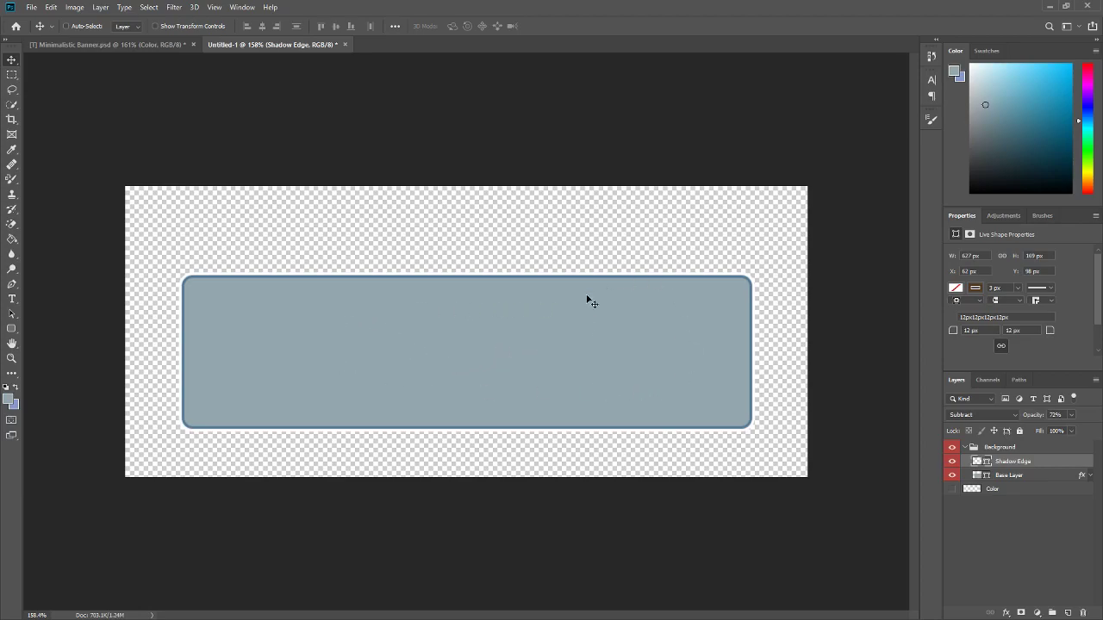
Step: Collapse the Background group, add a new layer above it and place the periwinkle text "4000" in the Tokyo font
click(964, 447)
click(1068, 613)
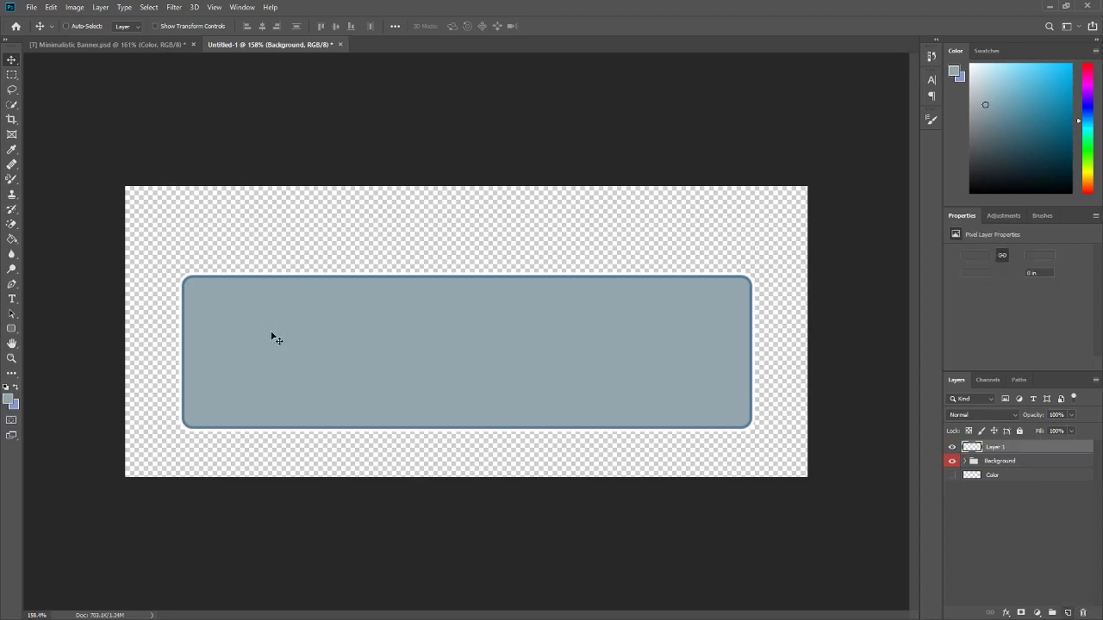
click(15, 301)
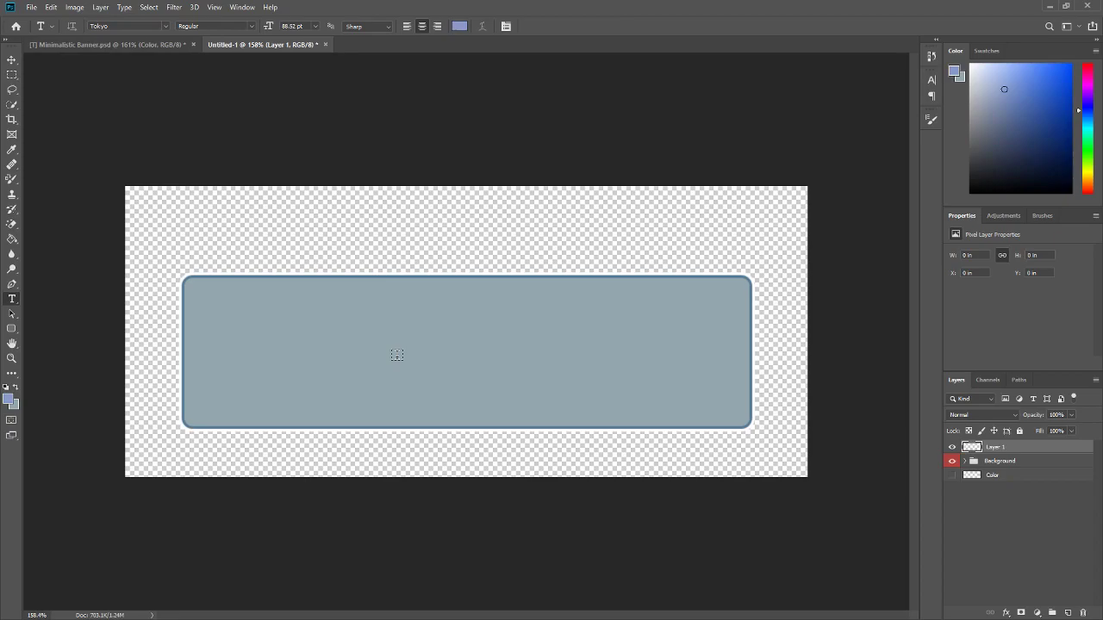
click(365, 354)
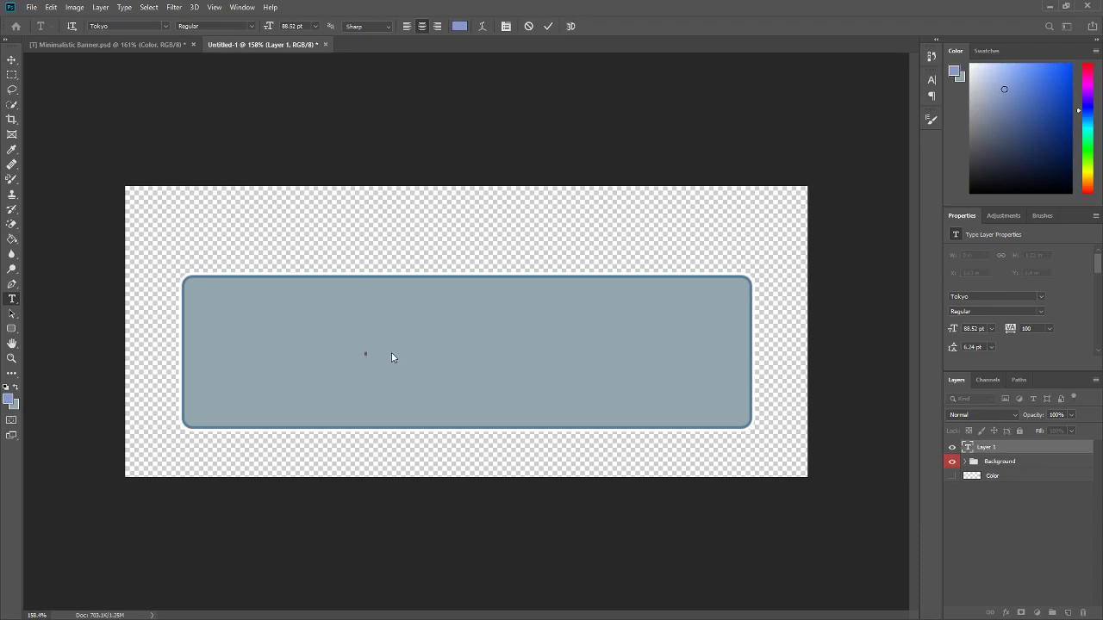
text(4000)
click(548, 25)
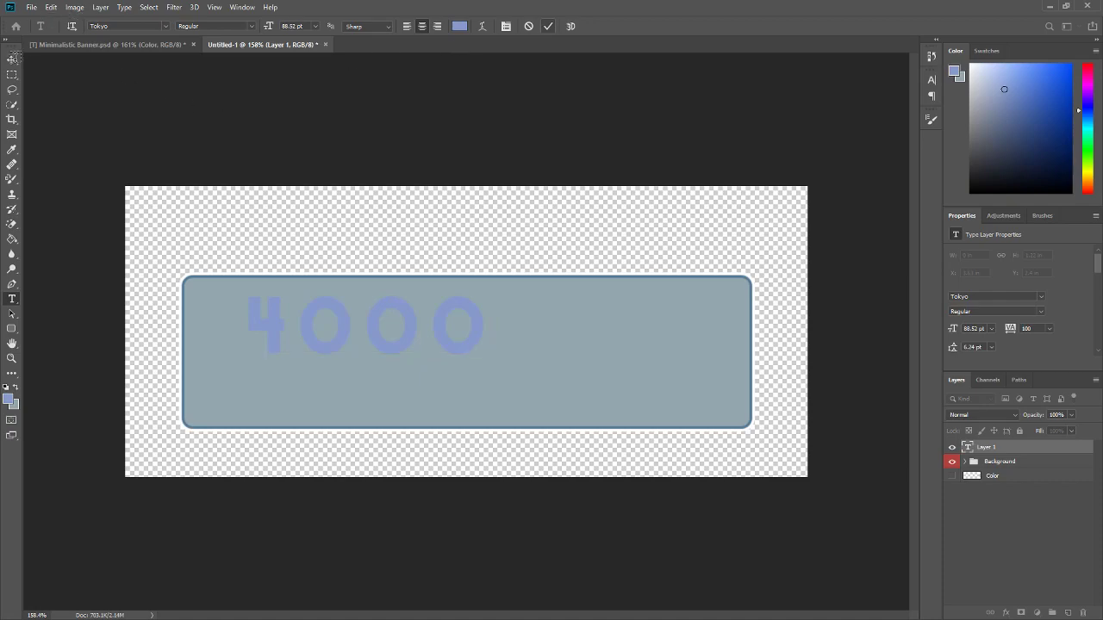
Step: Move the 4000 text to the middle of the rounded rectangle
click(12, 59)
drag(346, 309, 461, 347)
scroll(498, 382, down, 3)
scroll(502, 384, up, 4)
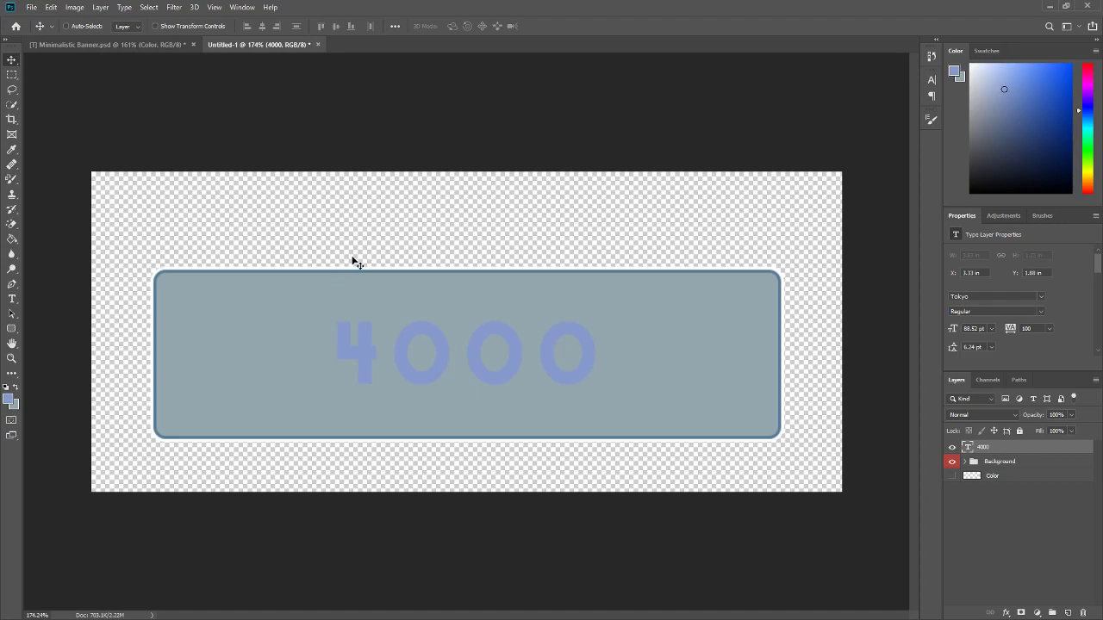
scroll(399, 326, down, 3)
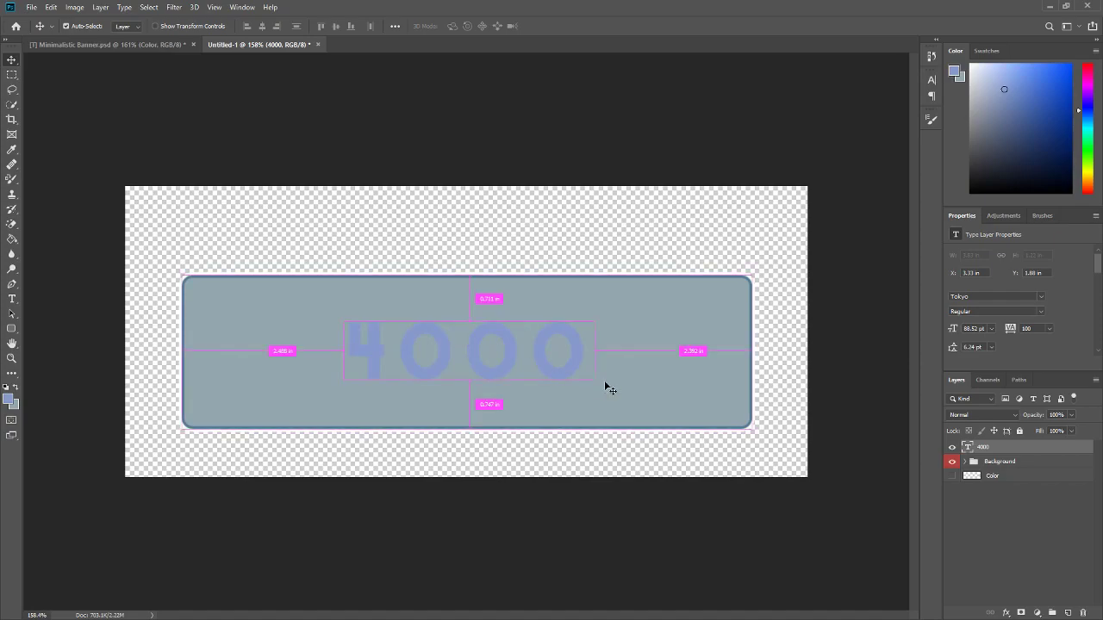
Step: Scale the 4000 text to about 104.5% and recenter it on the canvas
key(ctrl+t)
drag(601, 308, 607, 307)
click(551, 26)
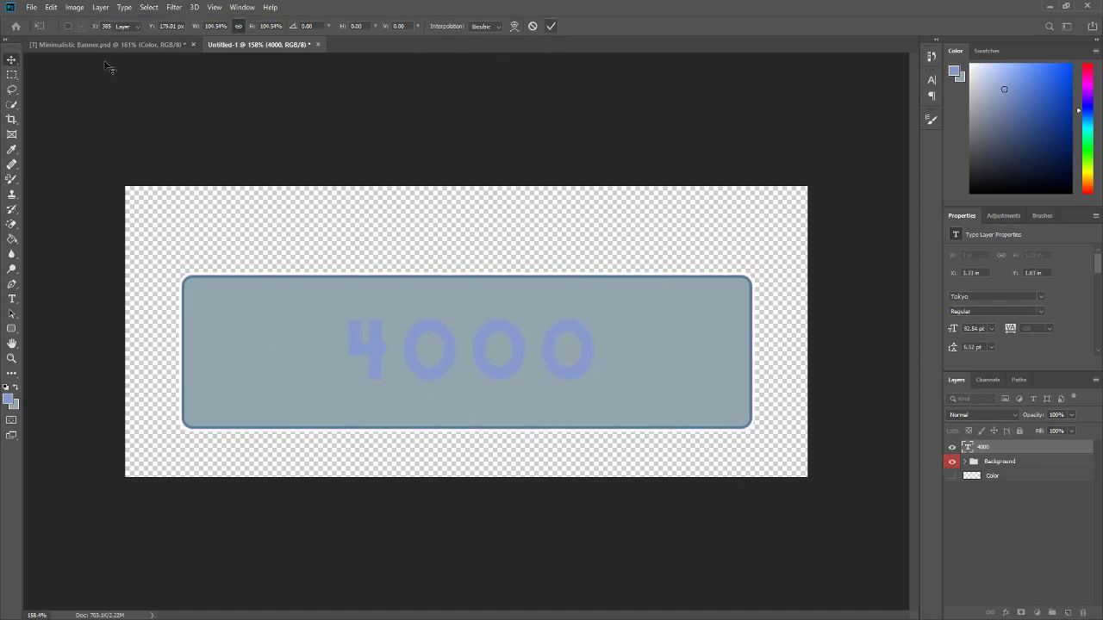
mouse_move(443, 343)
mouse_down()
mouse_move(485, 362)
mouse_move(435, 343)
mouse_move(455, 347)
mouse_up()
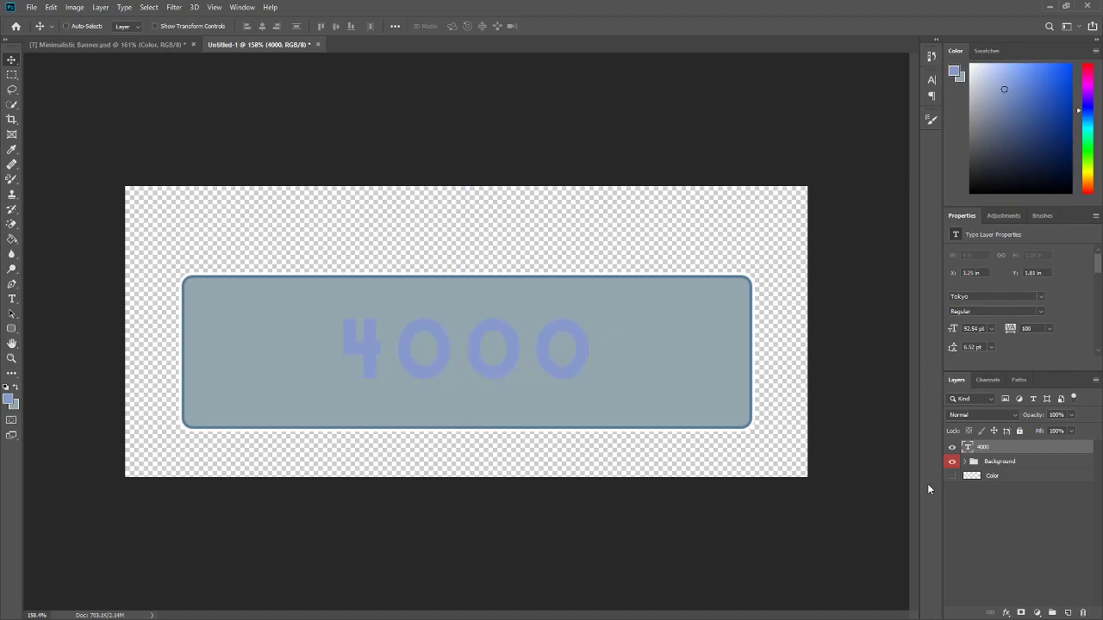
Step: Show the Color layer, sample its light green swatch as the foreground colour, and hide the layer again
click(952, 475)
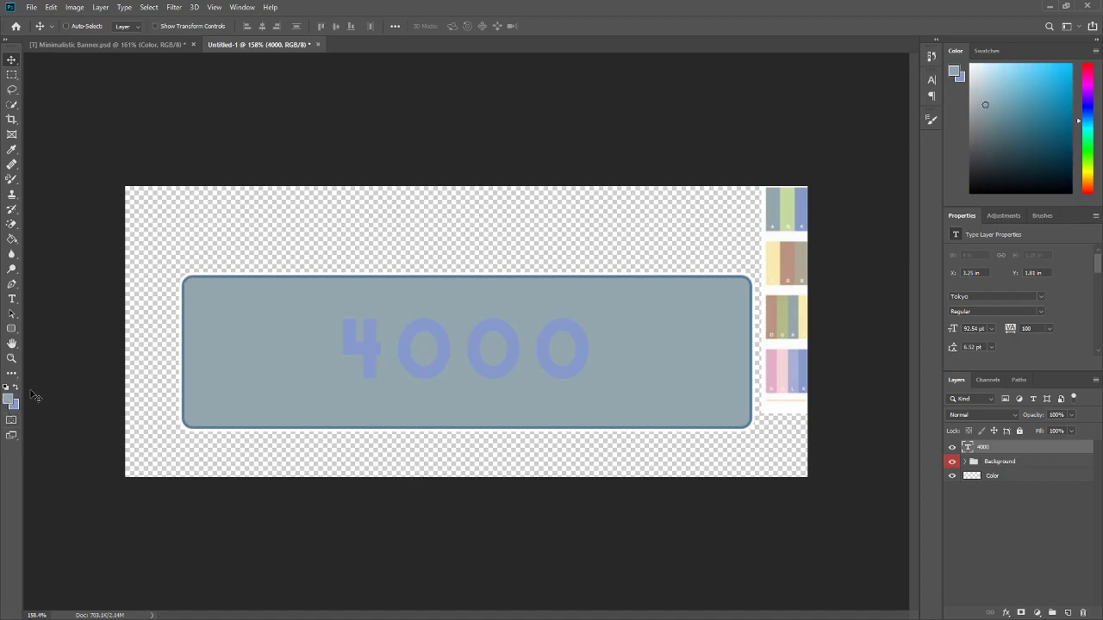
key(i)
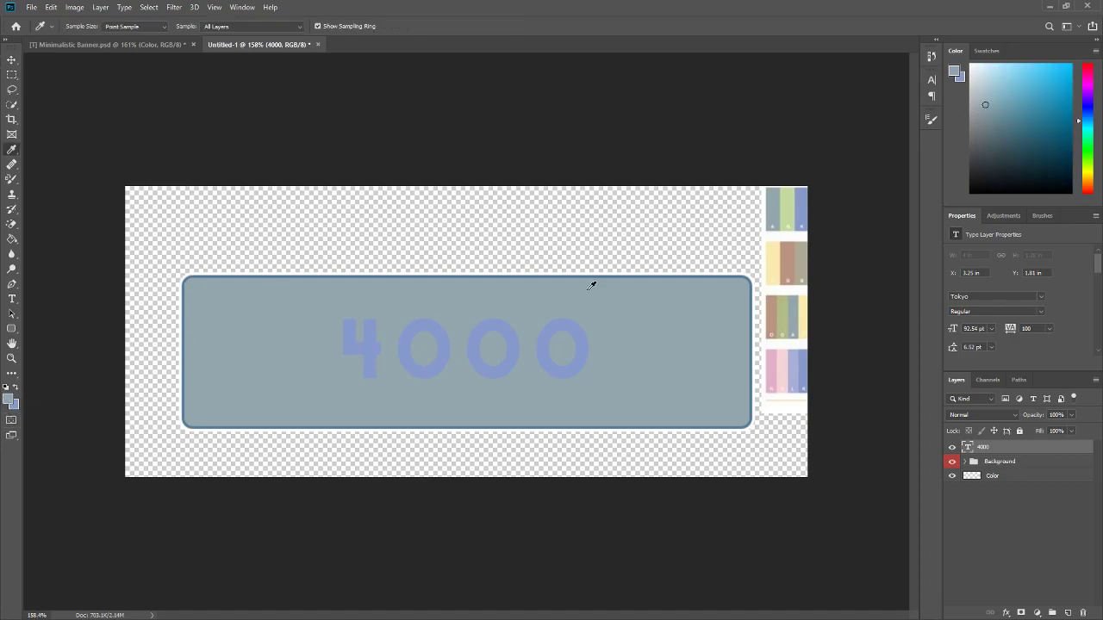
click(791, 196)
key(v)
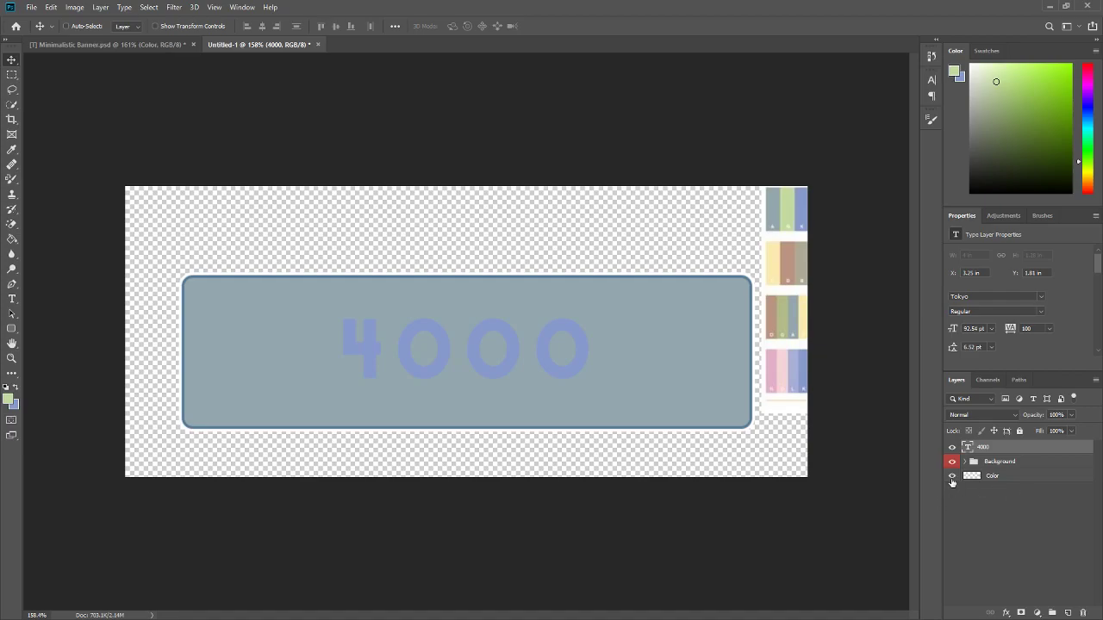
click(953, 479)
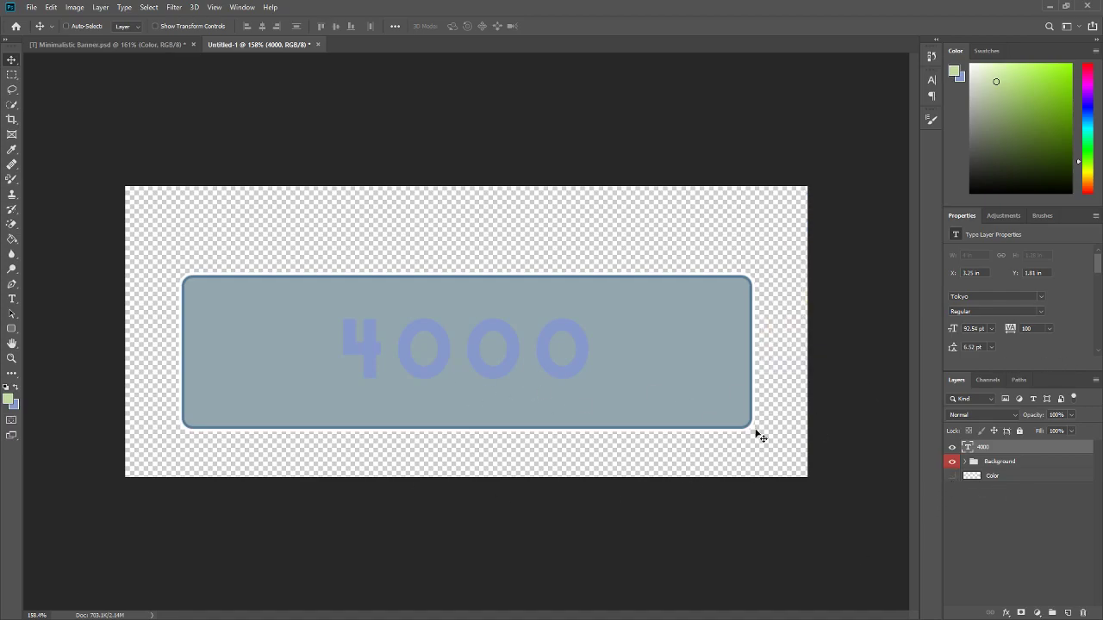
Step: Add a Stroke layer style to the 4000 text in the sampled light green, c2dba1, and collapse its effects list
right_click(995, 451)
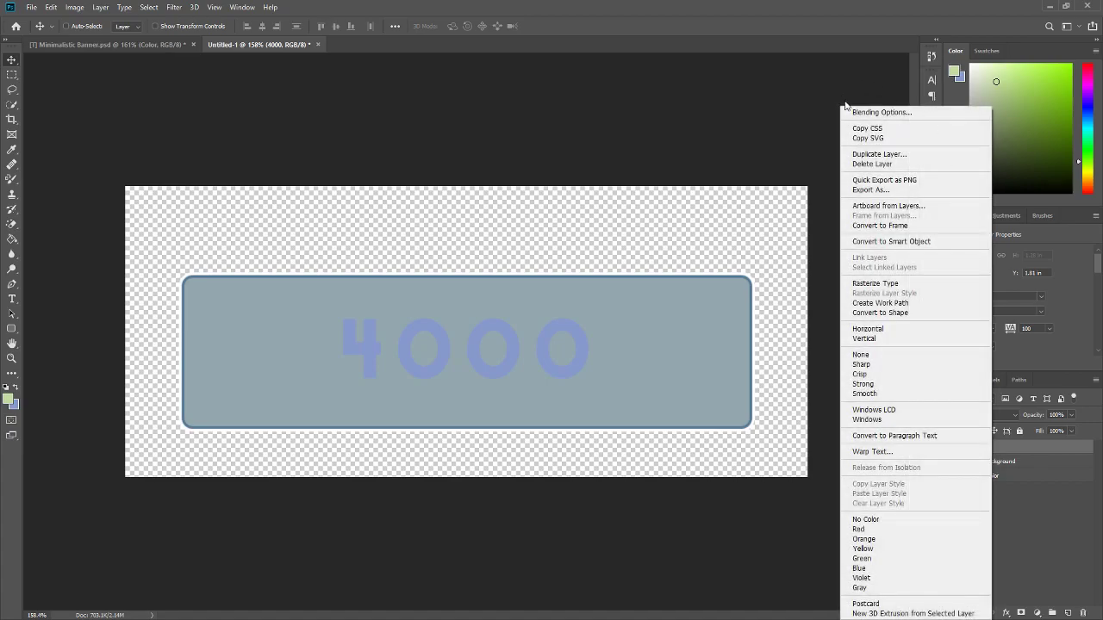
click(867, 112)
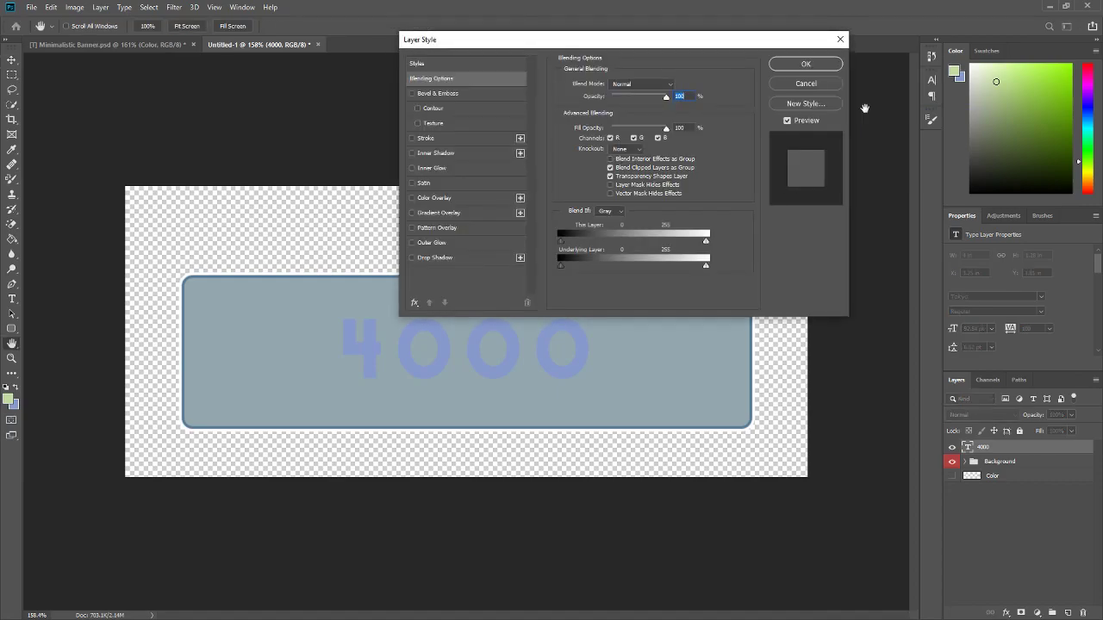
click(443, 138)
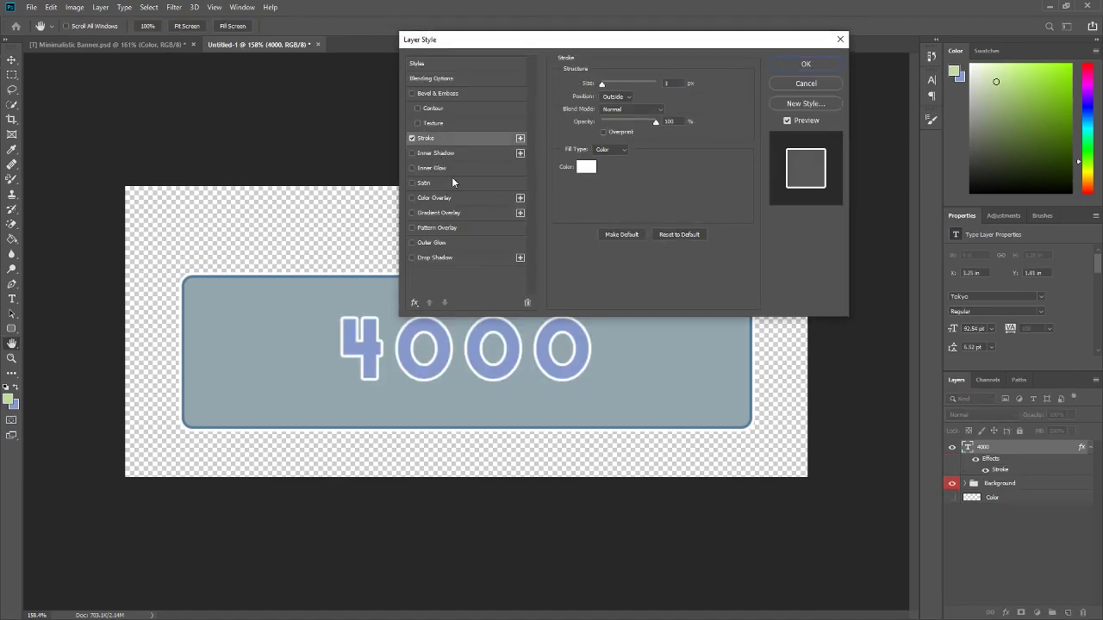
click(586, 166)
click(9, 397)
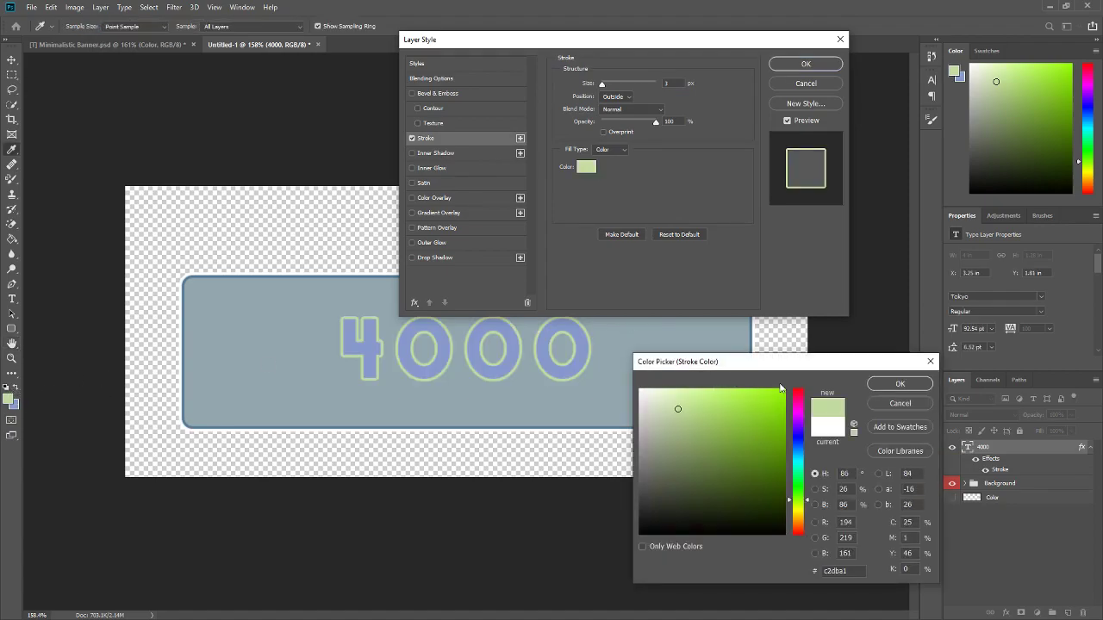
click(899, 383)
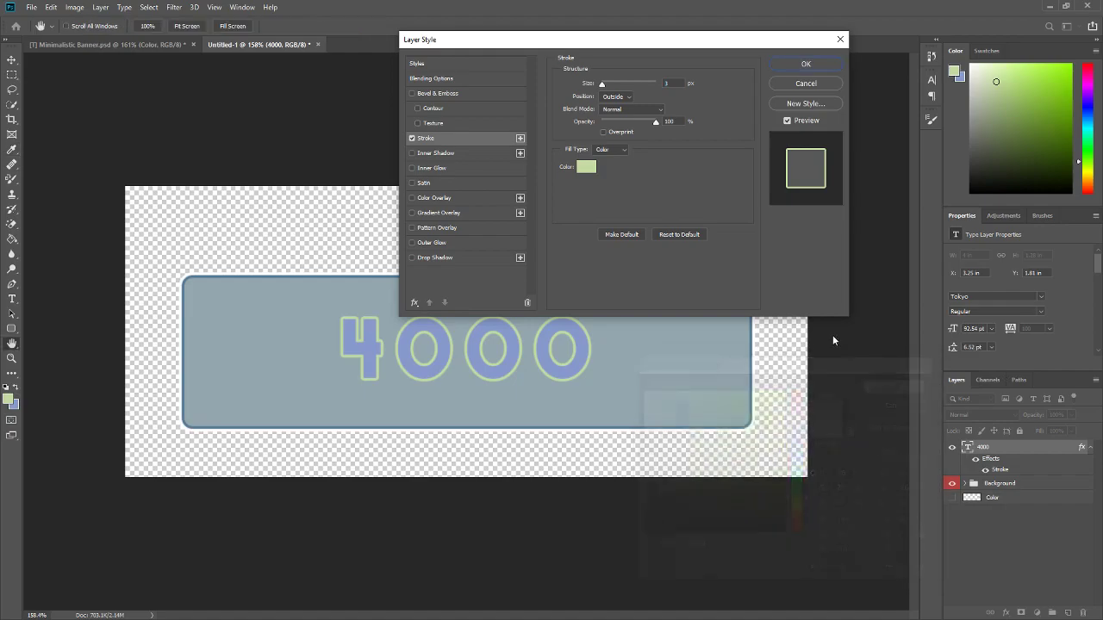
click(806, 64)
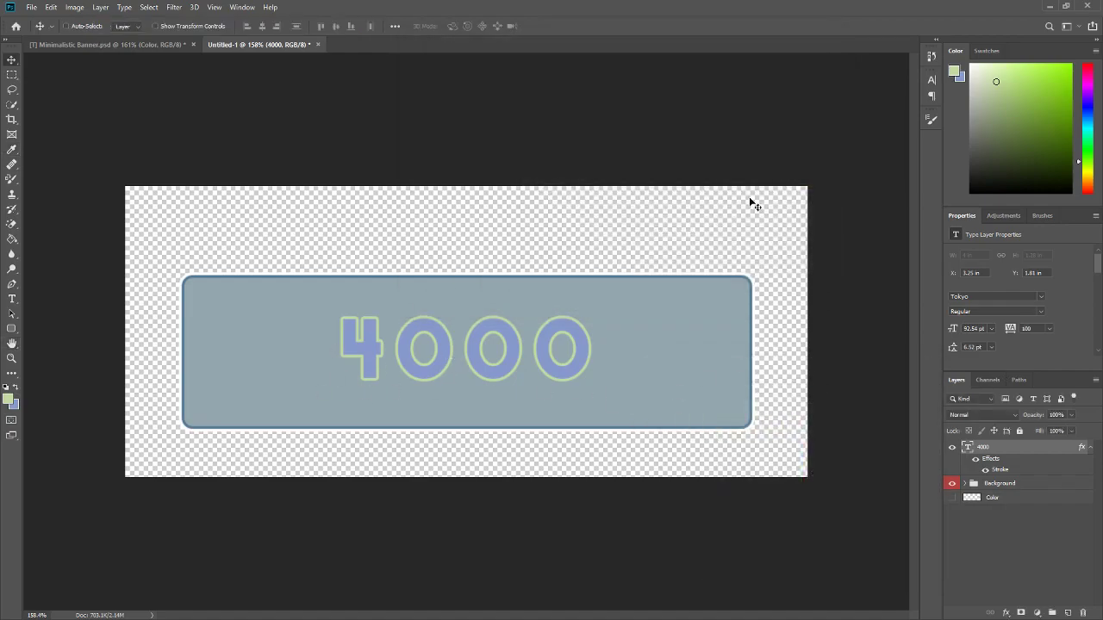
click(1090, 449)
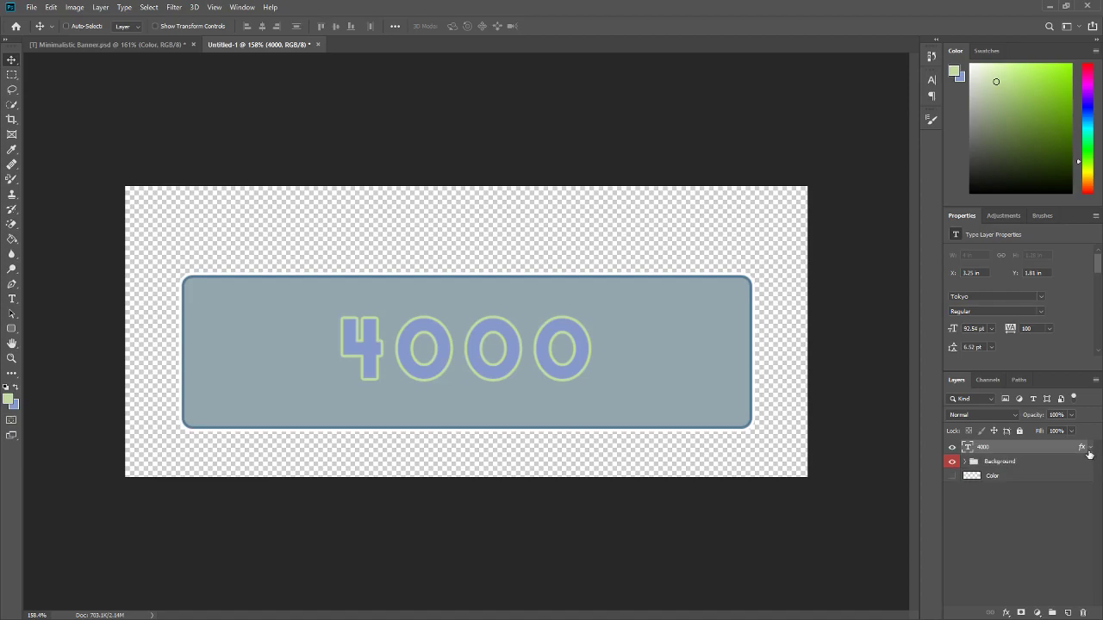
Step: Duplicate the 4000 text layer and rename the copy as Base Text
key(ctrl+j)
double_click(993, 448)
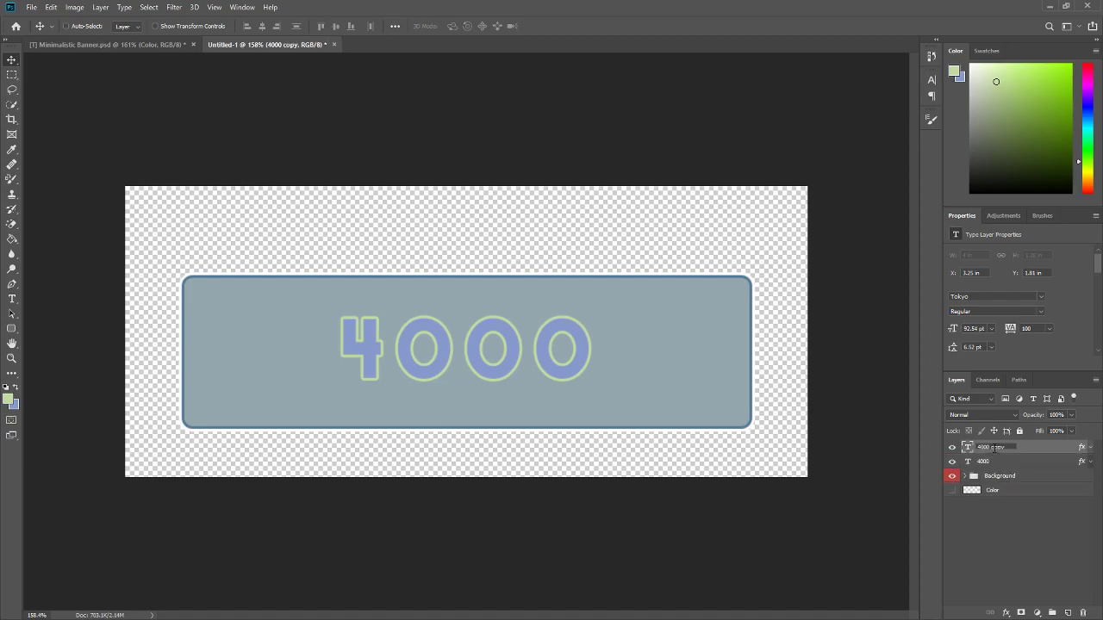
text(Bac)
text(e Text)
key(Return)
Step: Put the original 4000 layer in its own group and rasterize both its type and its layer style
click(988, 463)
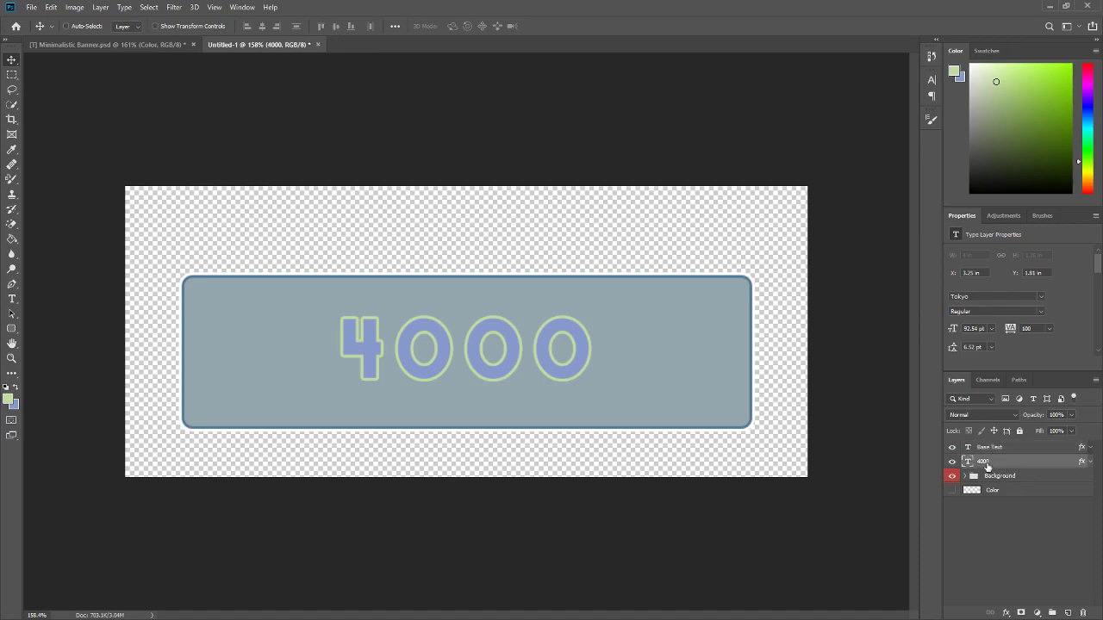
key(ctrl+g)
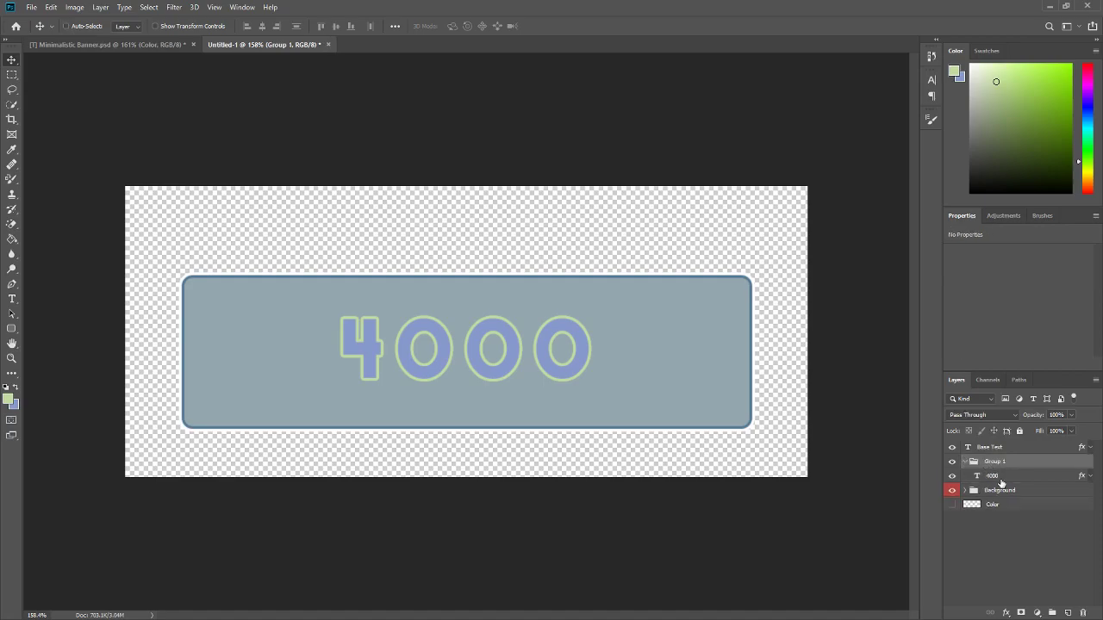
click(1006, 479)
right_click(1000, 475)
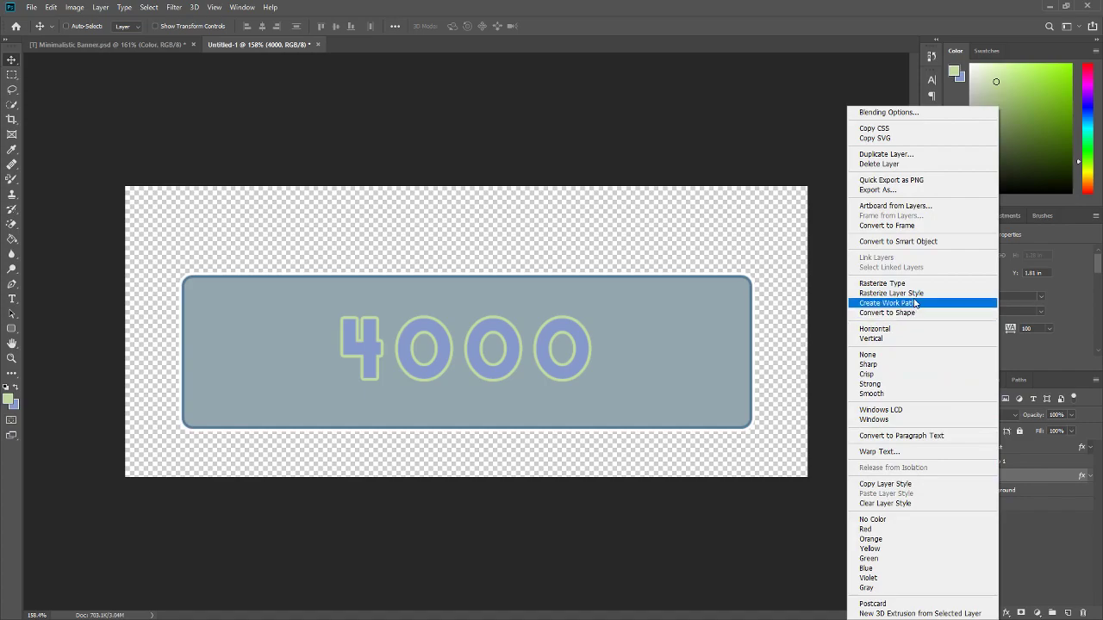
click(868, 282)
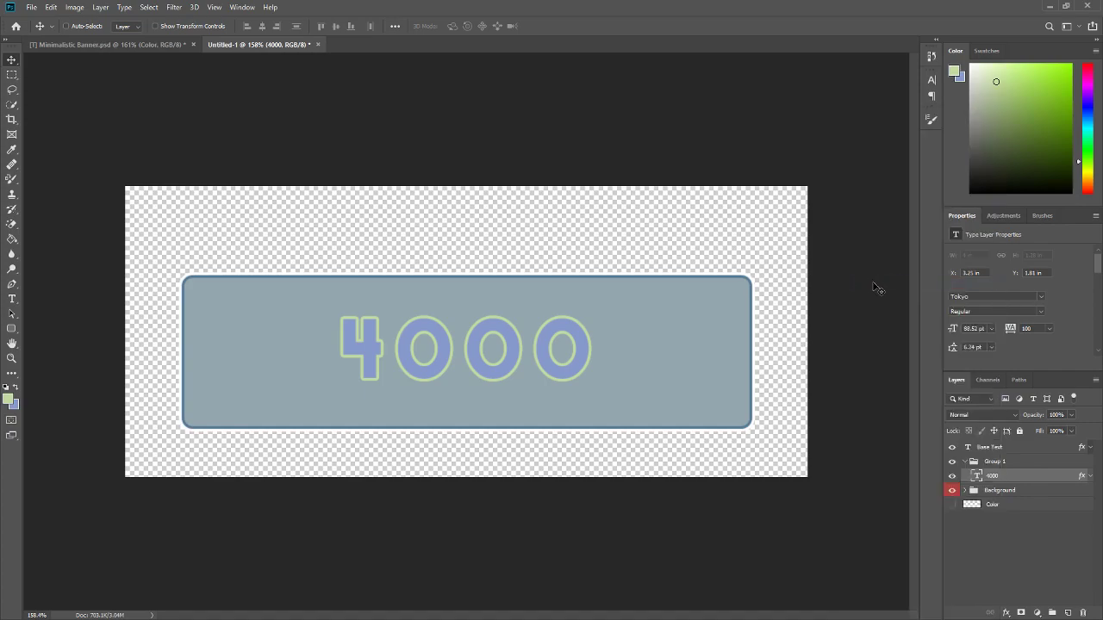
right_click(1029, 477)
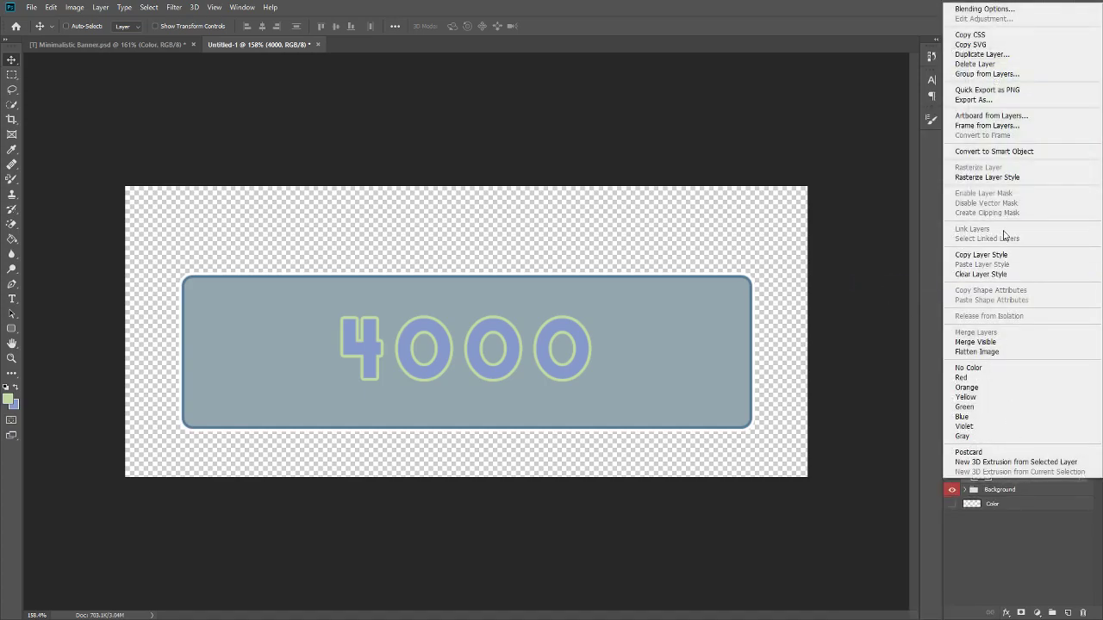
click(1011, 180)
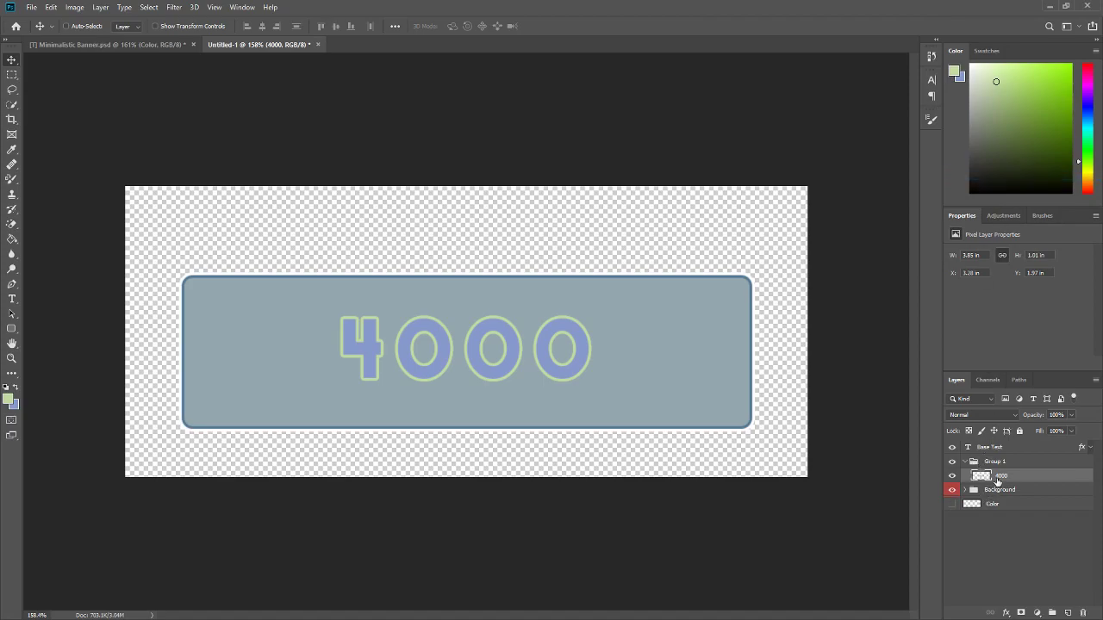
Step: Build a 3D extrusion from the rasterized 4000 layer by making 22 copies, each nudged one pixel alternately up and right
key(ctrl)
key(ctrl+j)
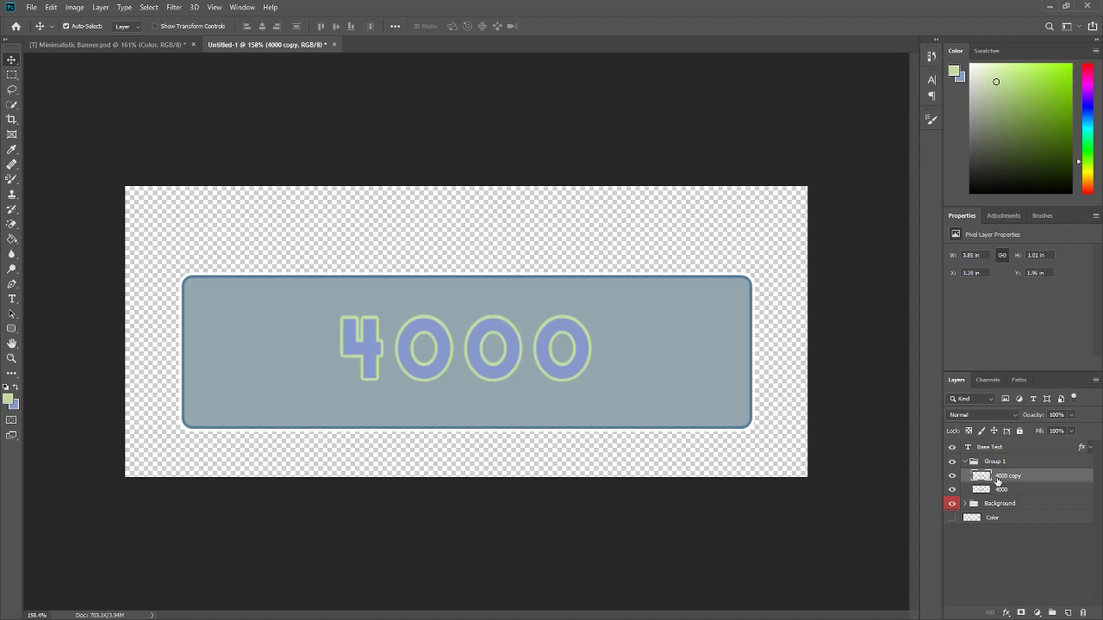
key(ctrl+j)
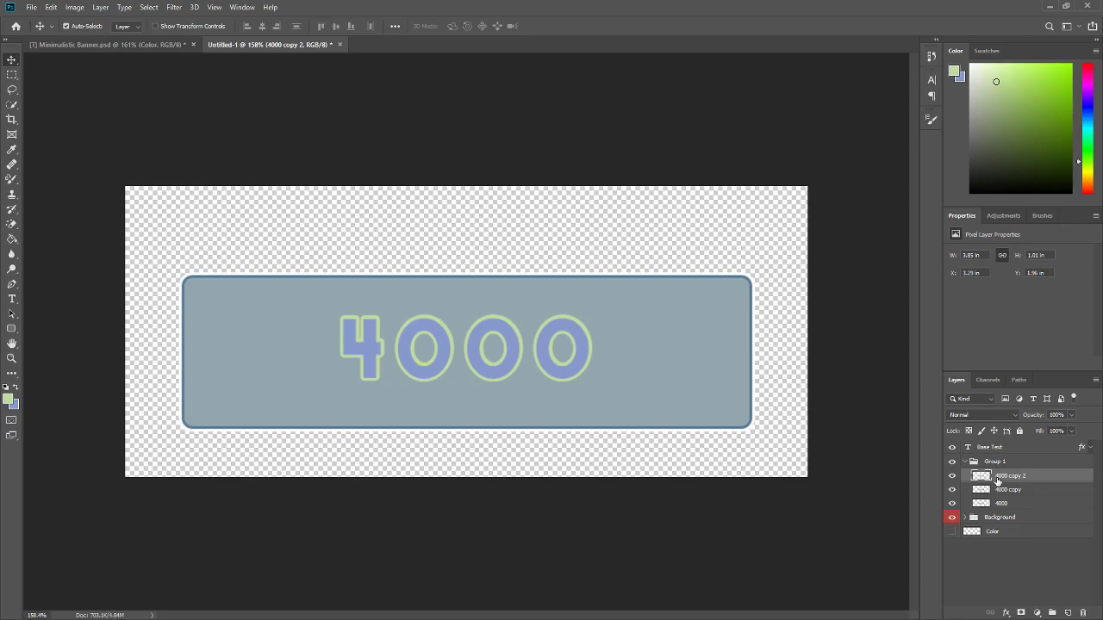
key(alt+Right)
key(alt+Up)
key(alt+Right)
key(alt+Up)
key(alt+Right)
key(alt+Up)
key(alt+Right)
key(alt+Up)
key(alt+Right)
key(alt+Up)
key(alt+Right)
key(alt+Up)
key(alt+Right)
key(alt+Up)
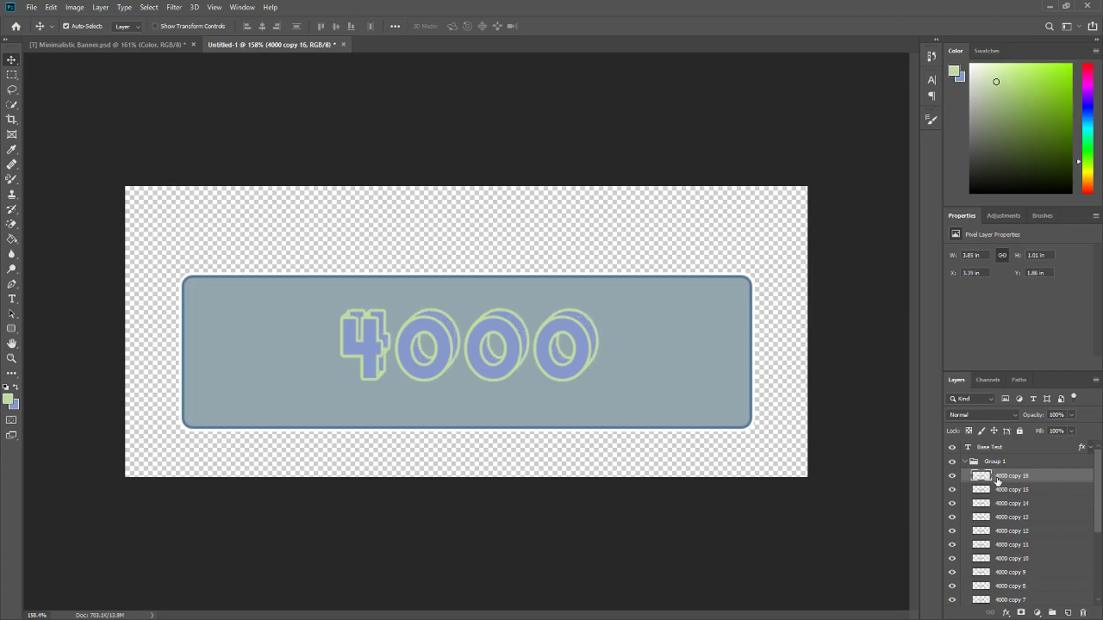
key(alt+Right)
key(alt+Up)
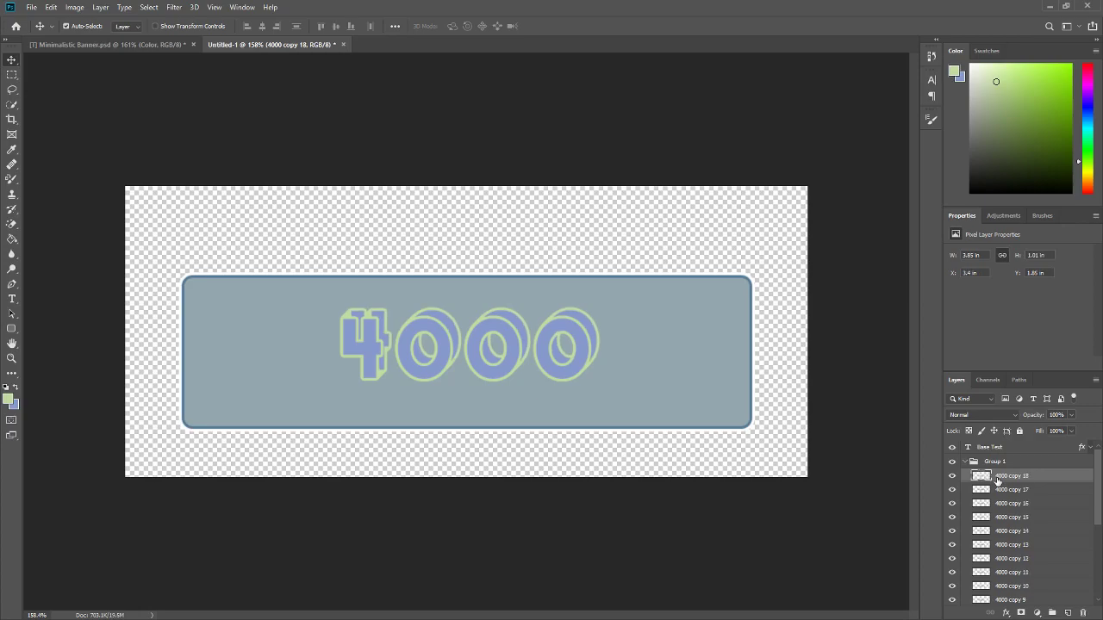
key(alt+Right)
key(alt+Up)
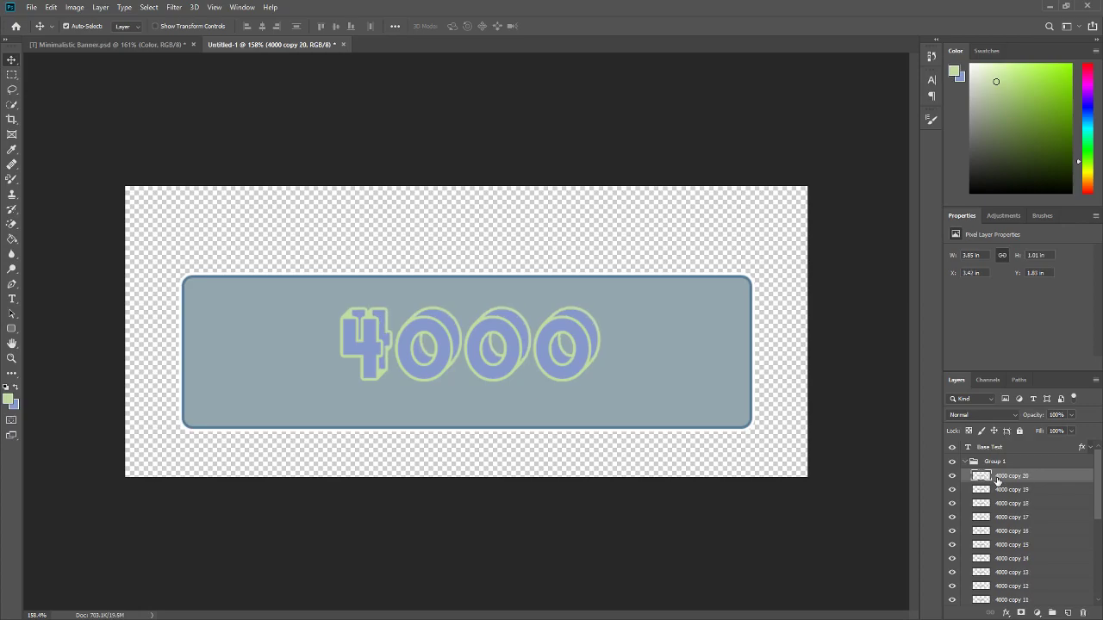
key(alt+Up)
key(alt+Right)
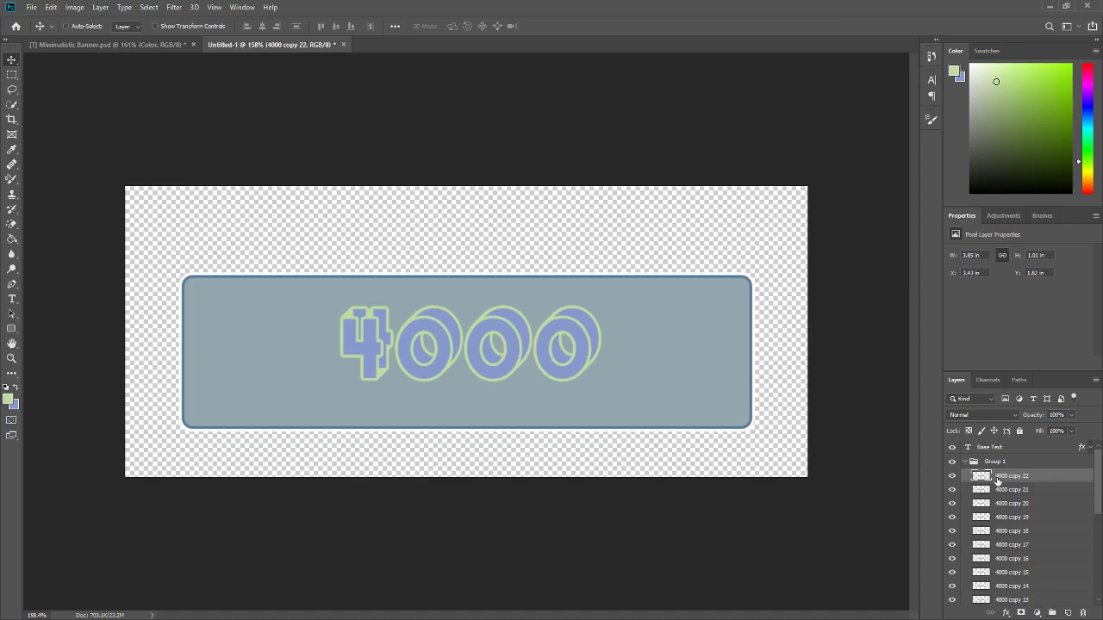
Step: Duplicate Group 1 as a hidden, collapsed backup and merge the original group into a single layer
scroll(466, 379, down, 4)
scroll(466, 379, up, 4)
click(1000, 462)
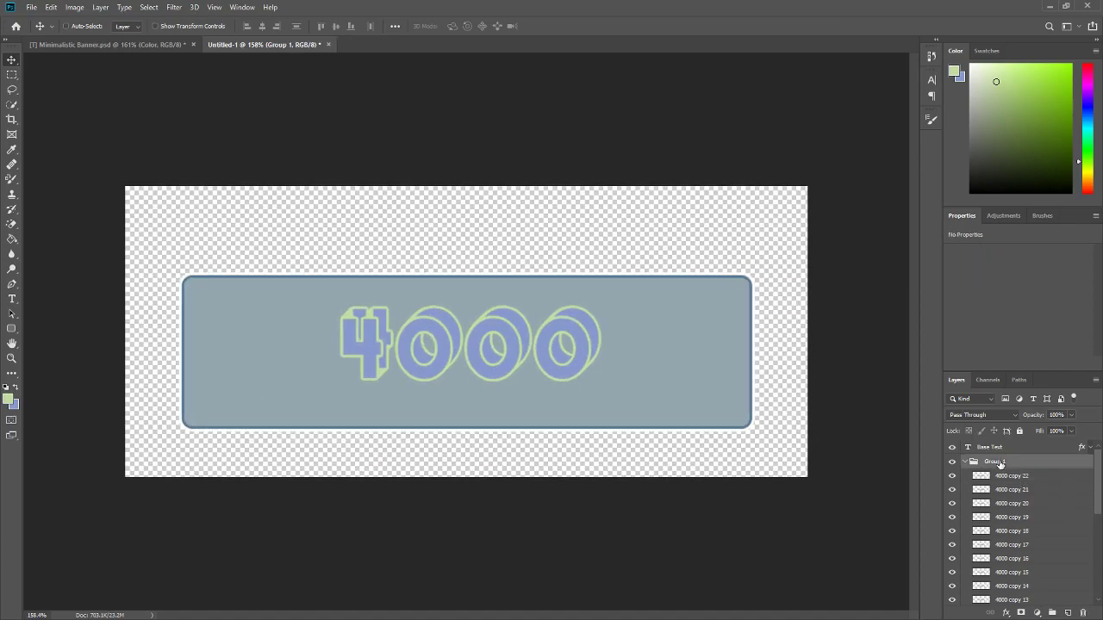
key(ctrl+j)
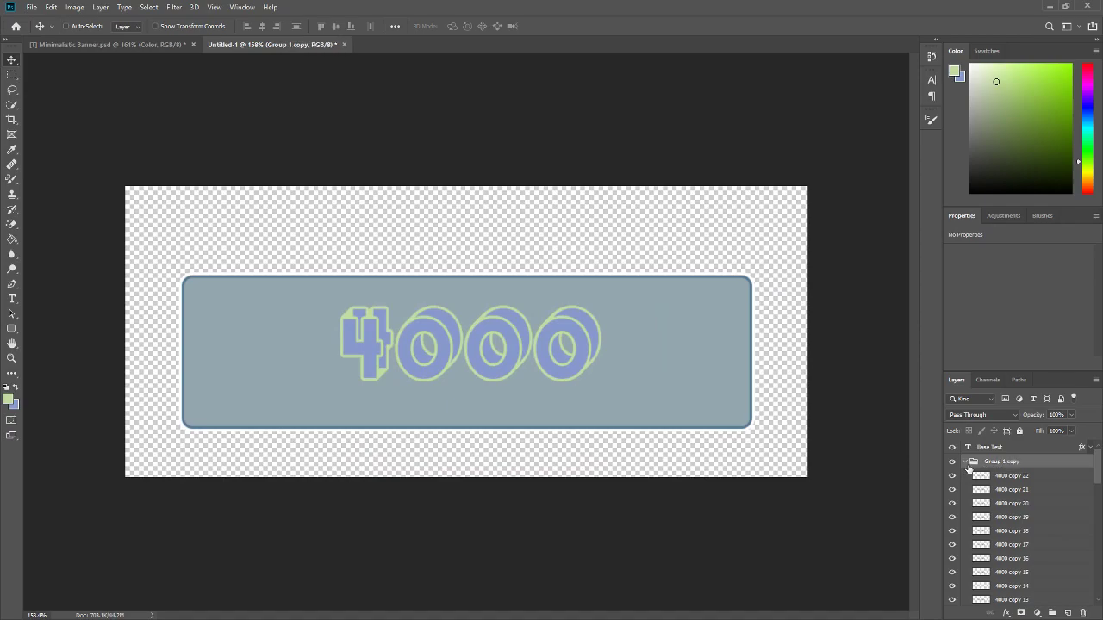
click(965, 462)
click(952, 462)
right_click(989, 475)
click(1043, 388)
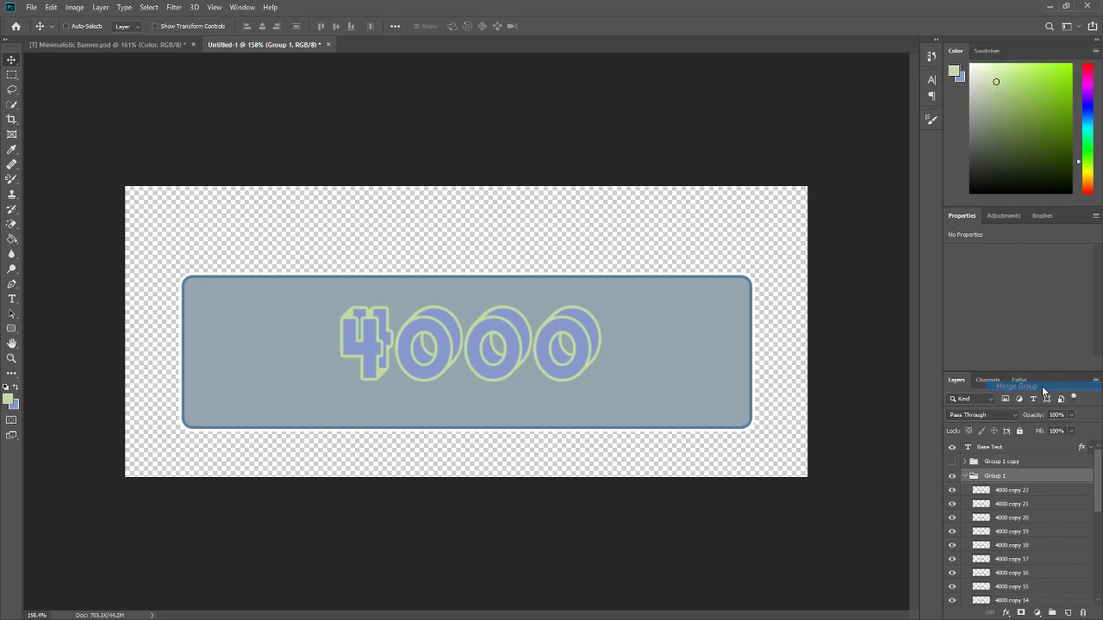
Step: Add a Color Overlay to the merged Group 1 extrusion layer using the foreground pastel green, #c2dba1
right_click(1000, 476)
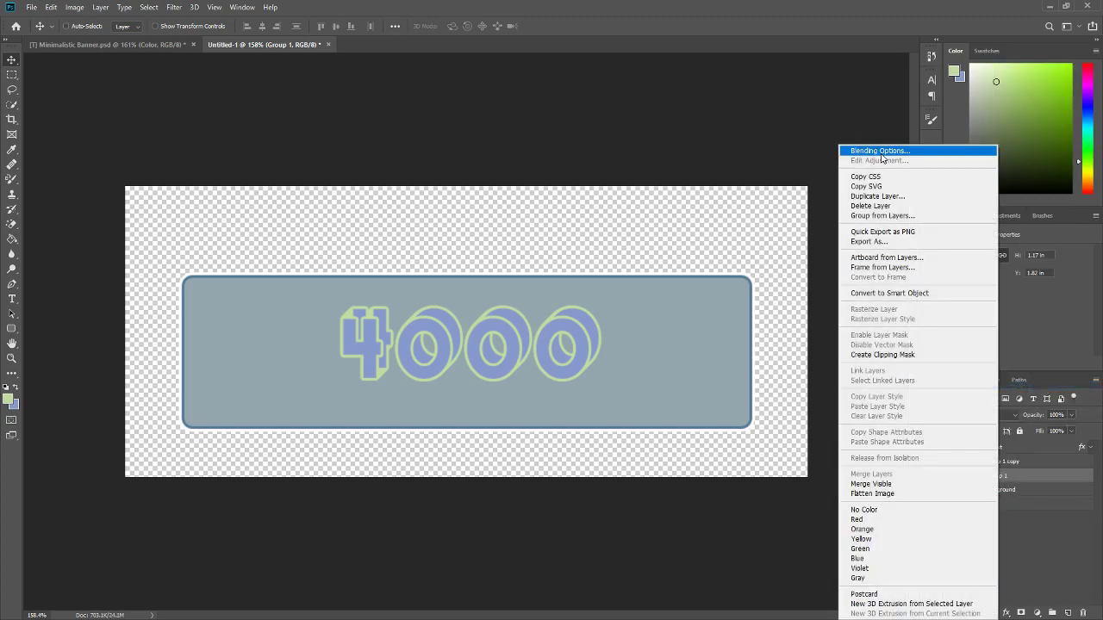
key(Escape)
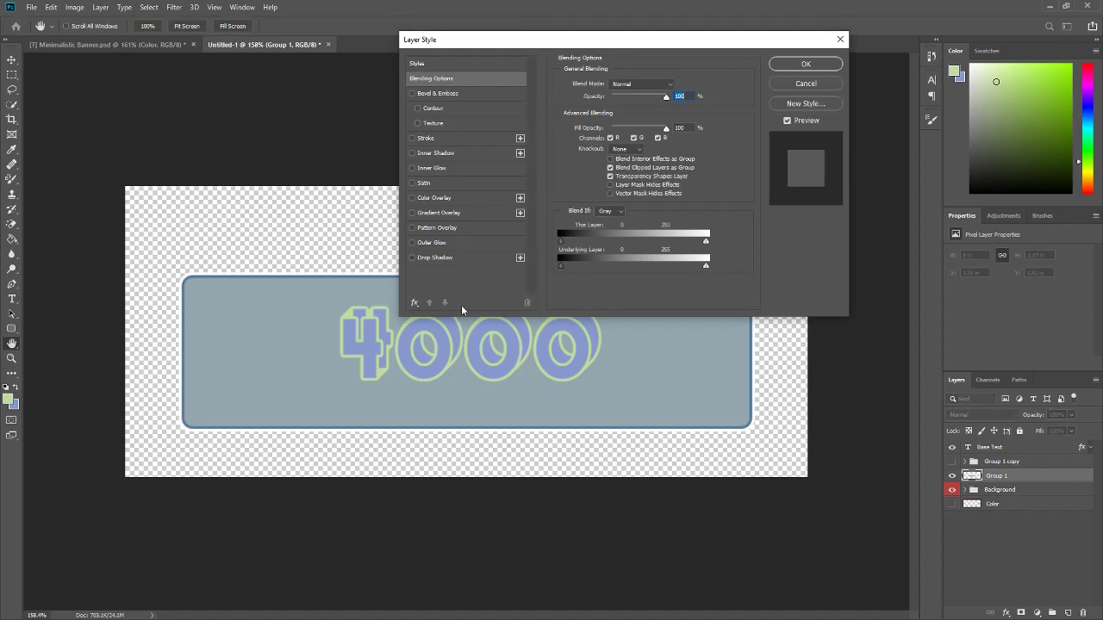
click(431, 199)
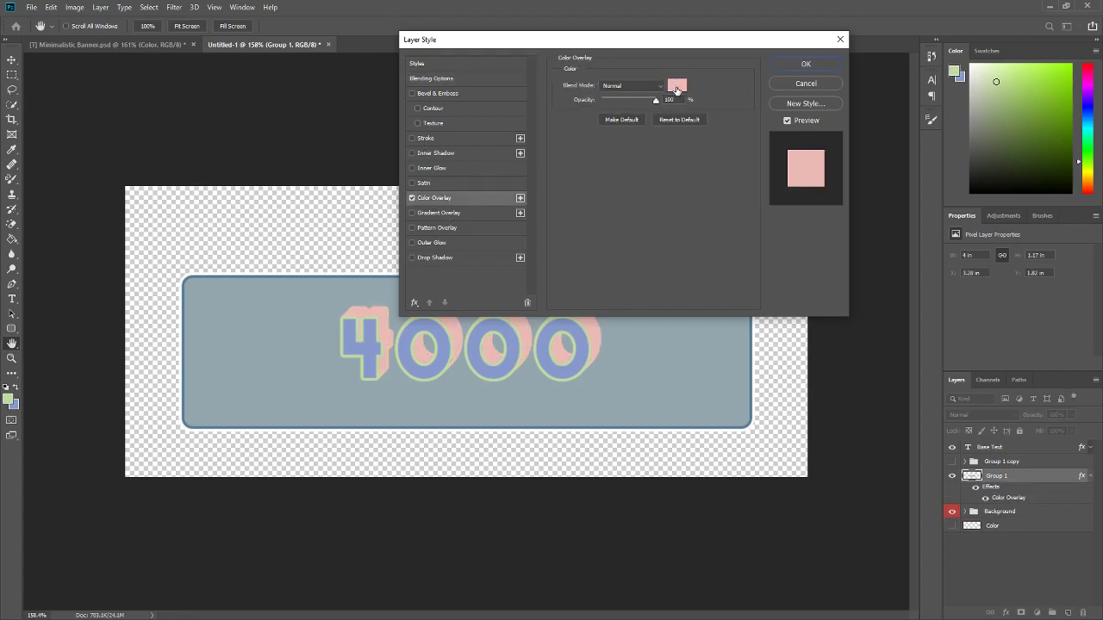
click(678, 86)
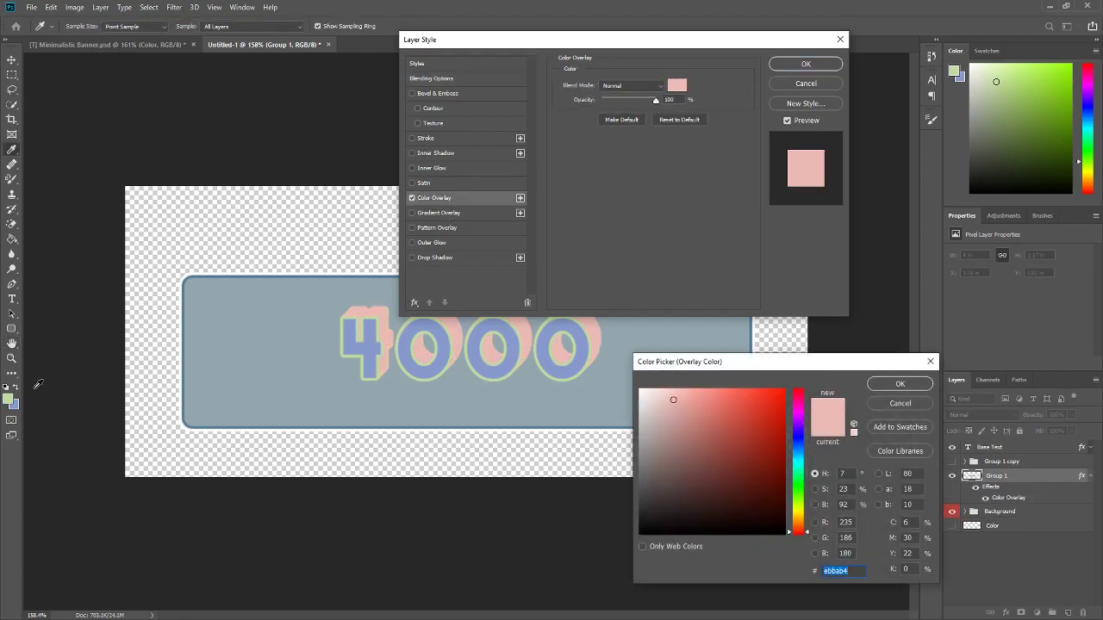
click(7, 398)
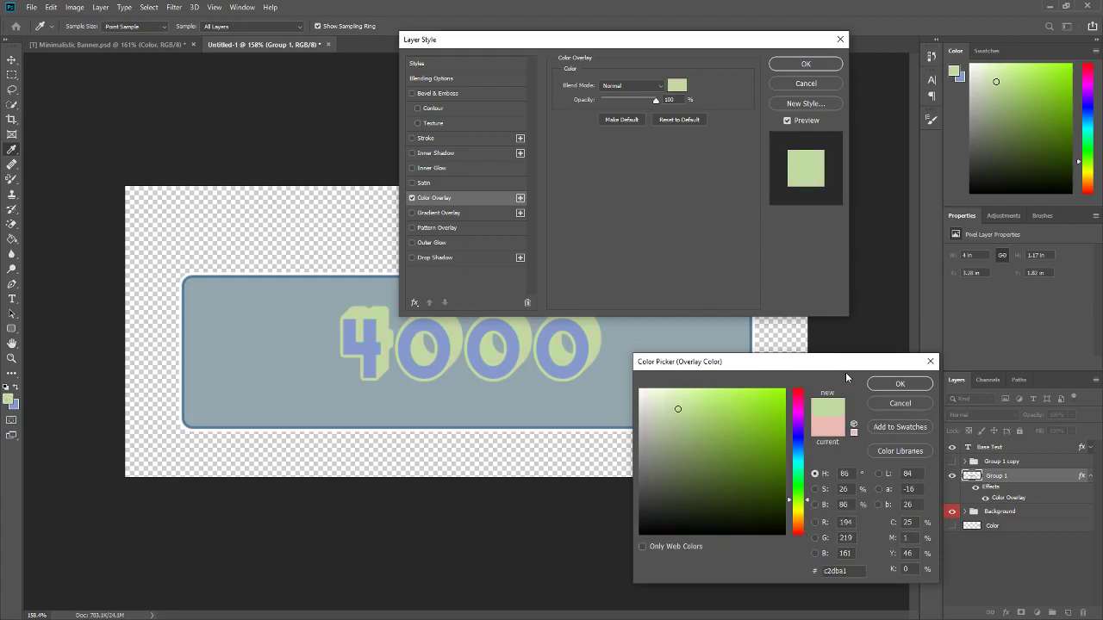
click(903, 388)
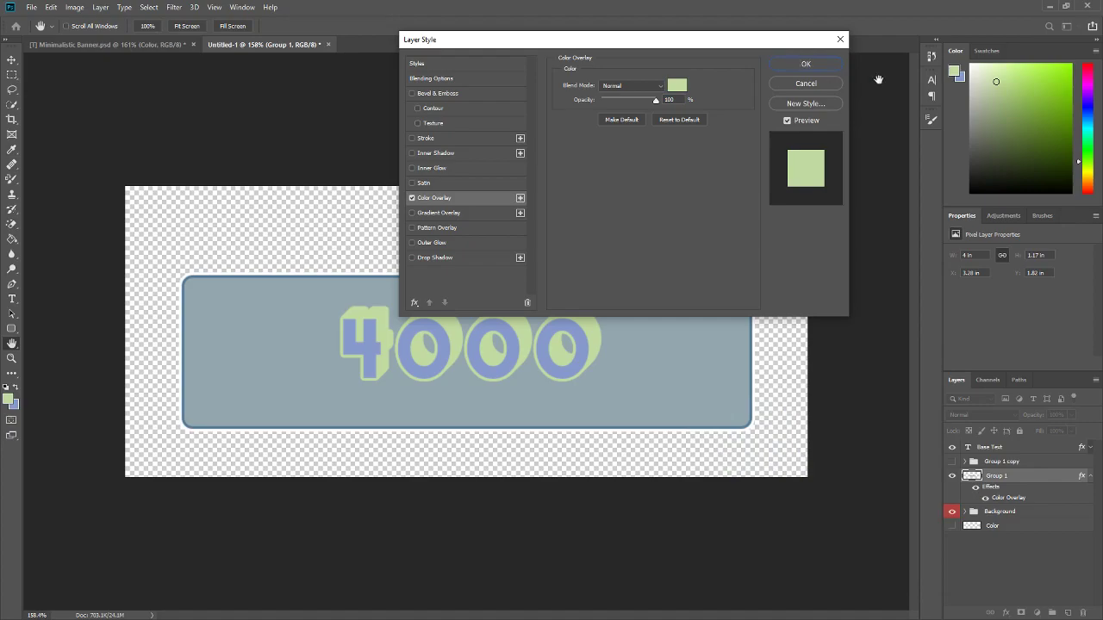
click(813, 62)
scroll(492, 283, down, 3)
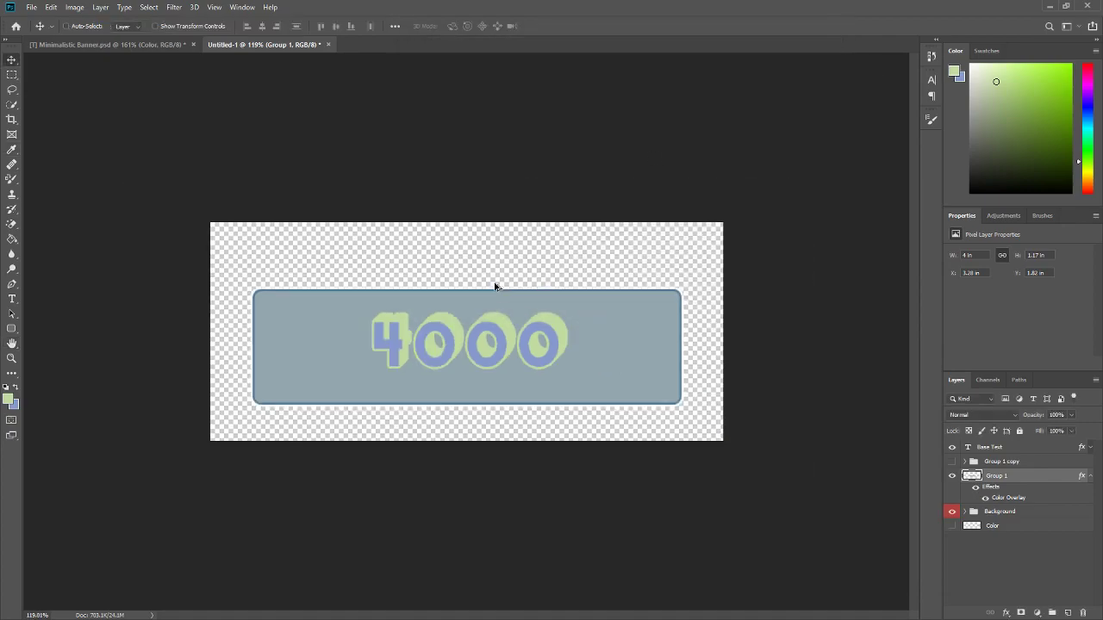
scroll(405, 383, up, 3)
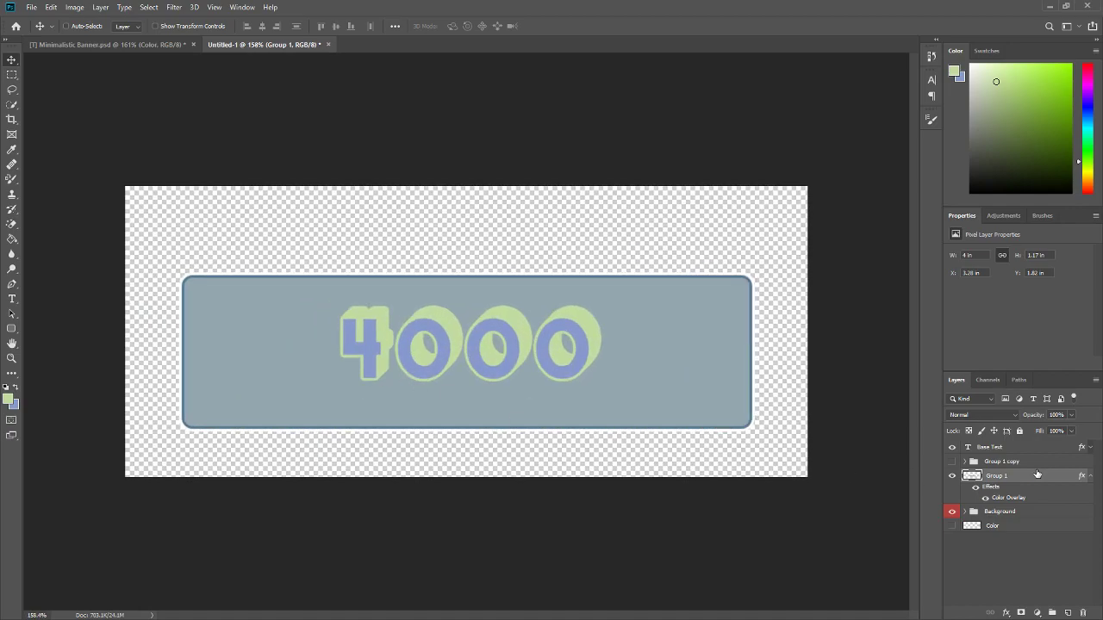
Step: Add a Pattern Overlay to Base Text with the transparent diagonal-line pattern and the Overlay blend mode
click(997, 448)
right_click(998, 448)
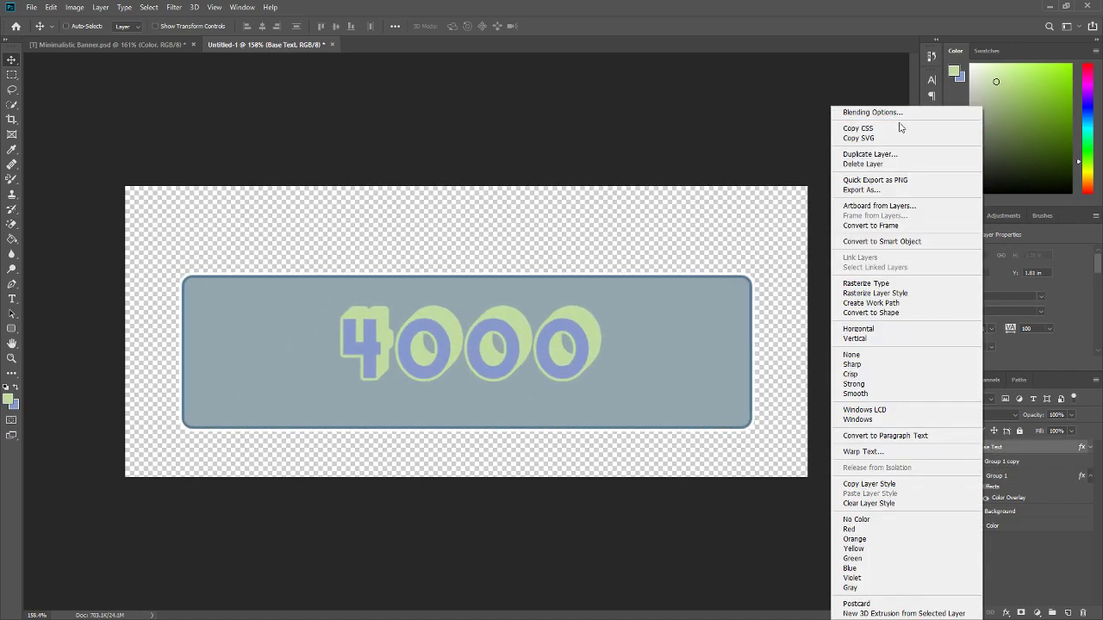
click(888, 114)
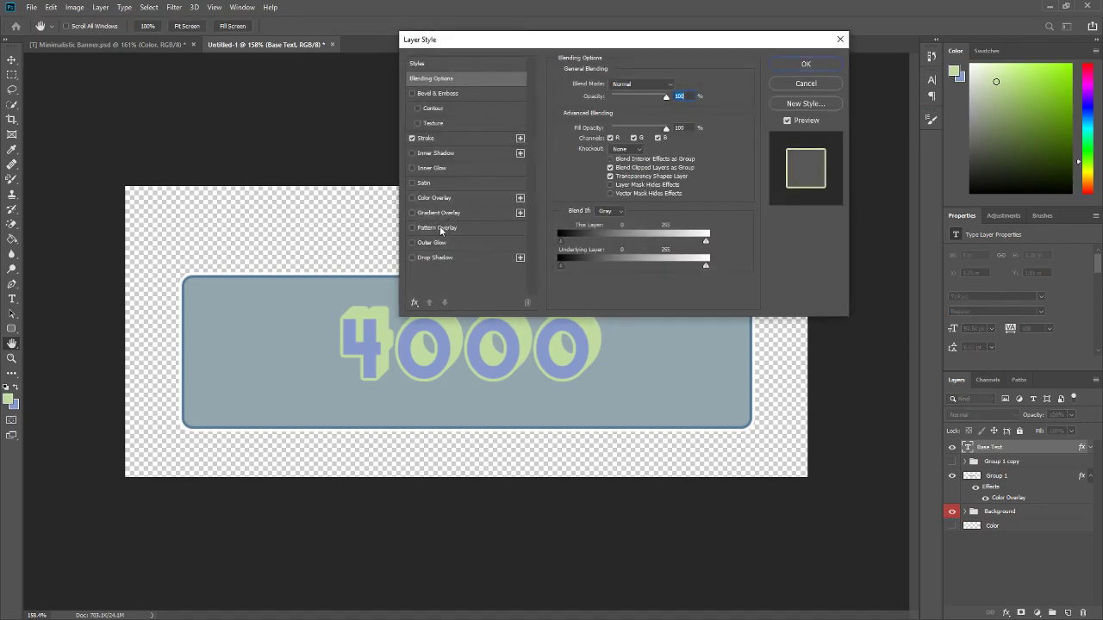
click(440, 225)
click(619, 125)
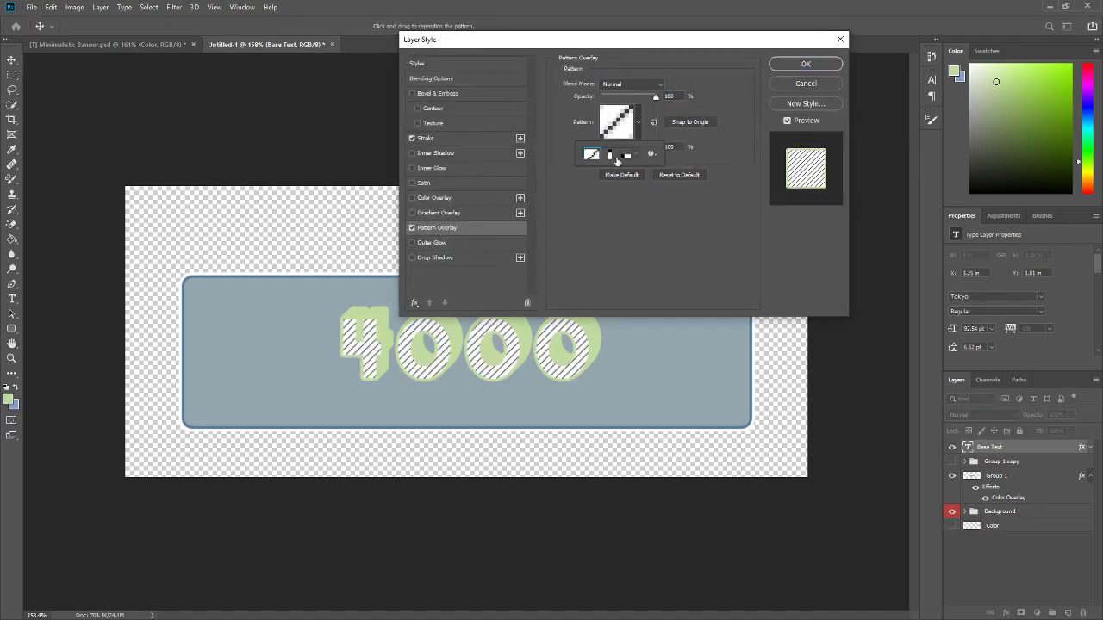
click(610, 155)
click(616, 191)
click(643, 83)
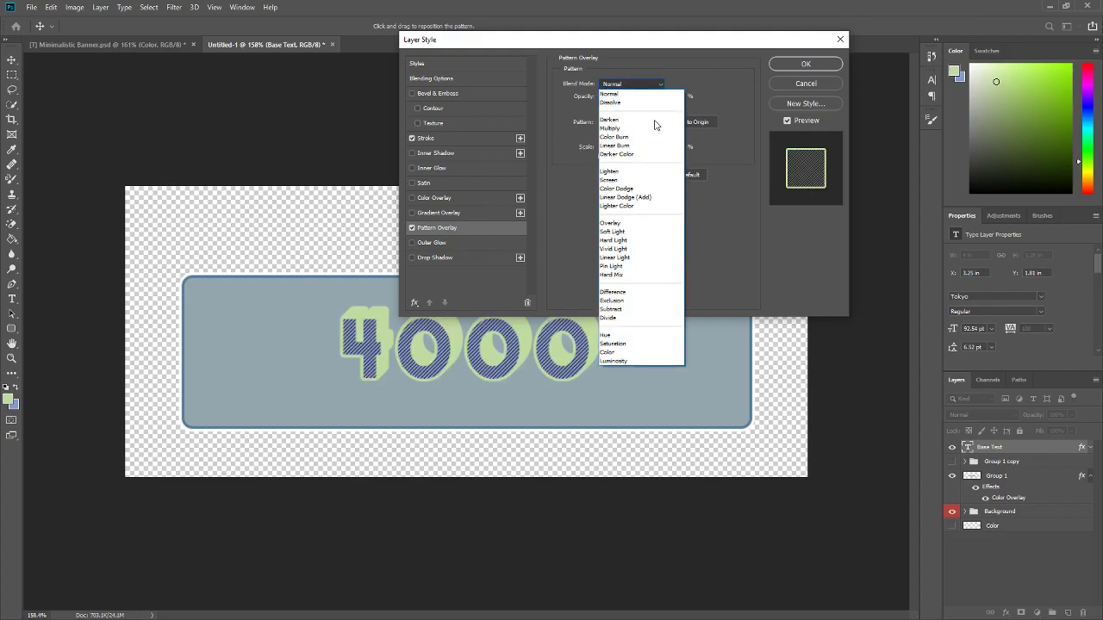
click(627, 224)
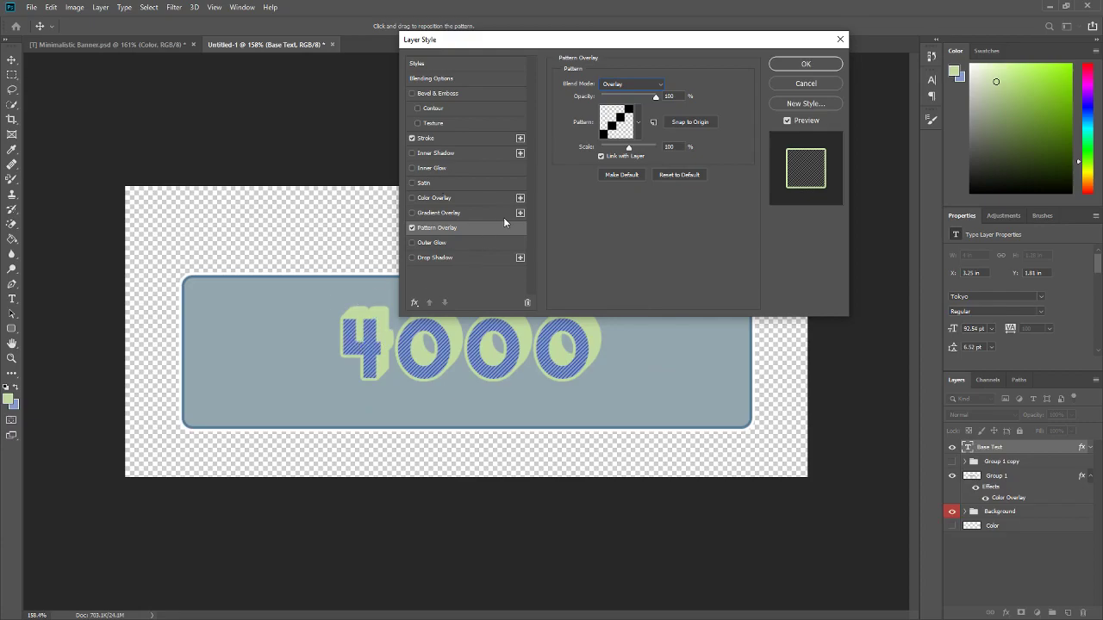
Step: Raise the scale of Base Text's pattern slightly and lower its opacity to about 28%, applying the layer style
drag(629, 153, 631, 155)
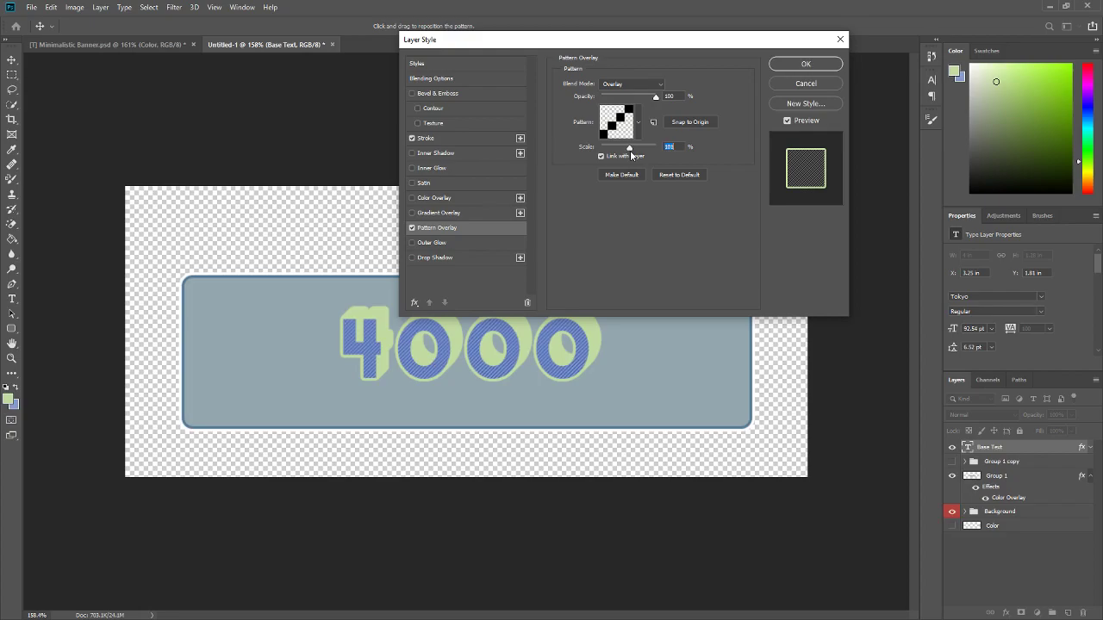
drag(656, 96, 620, 100)
drag(629, 148, 630, 149)
drag(620, 97, 617, 102)
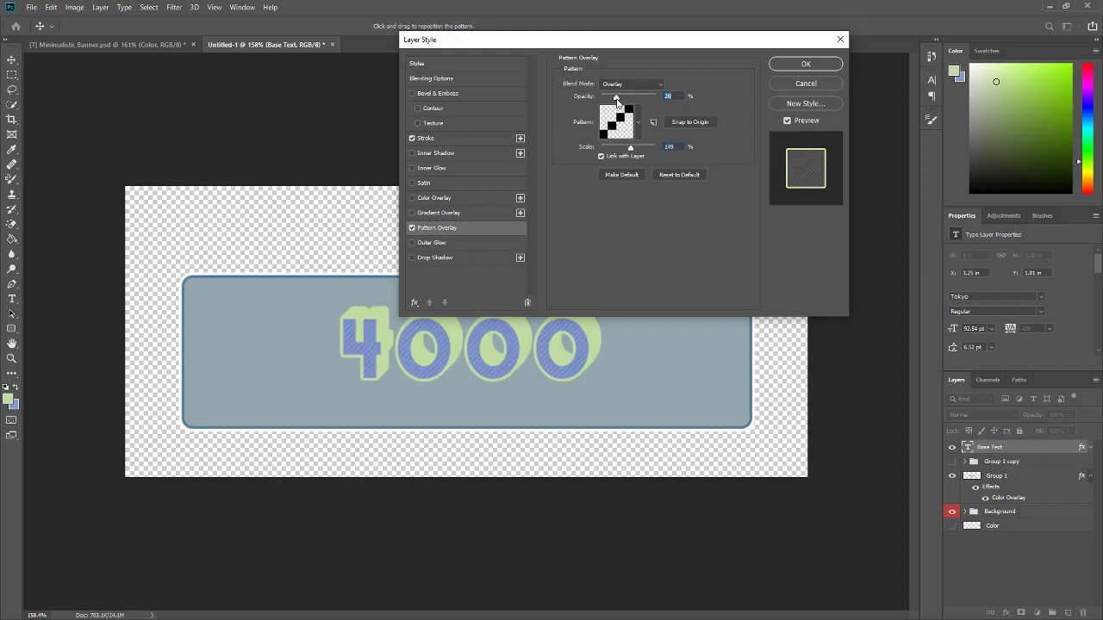
click(804, 65)
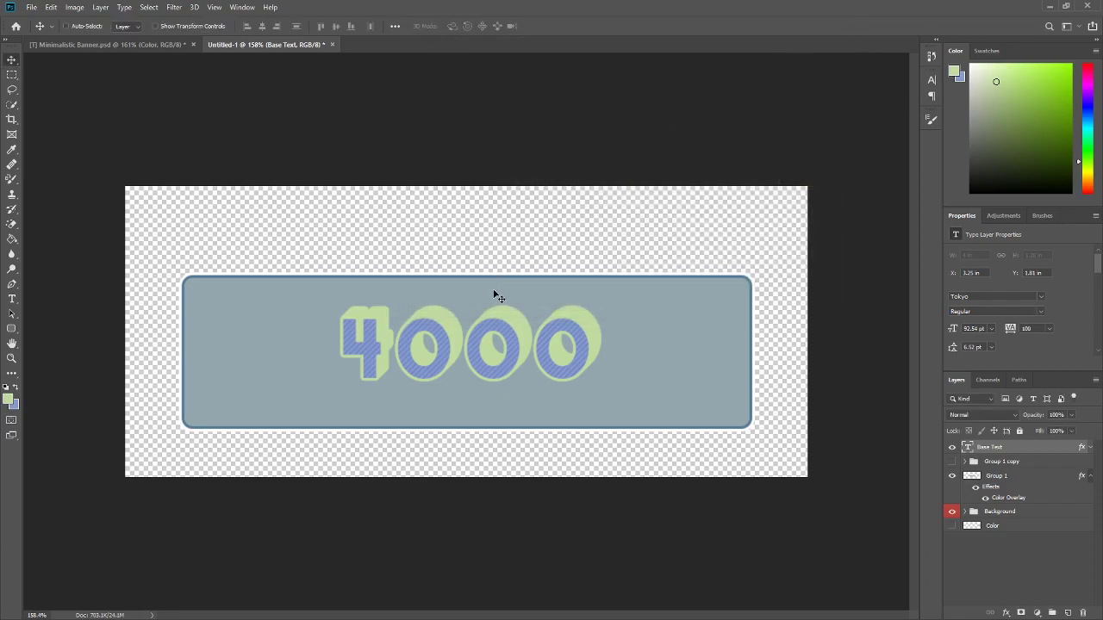
scroll(453, 328, up, 1)
scroll(454, 327, down, 2)
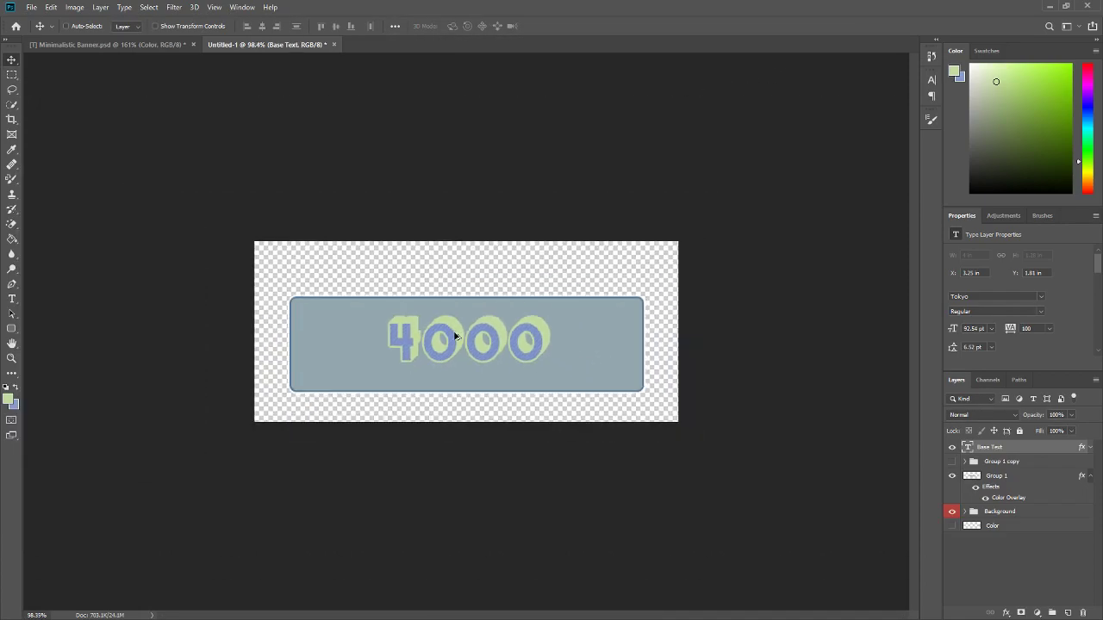
scroll(454, 332, up, 2)
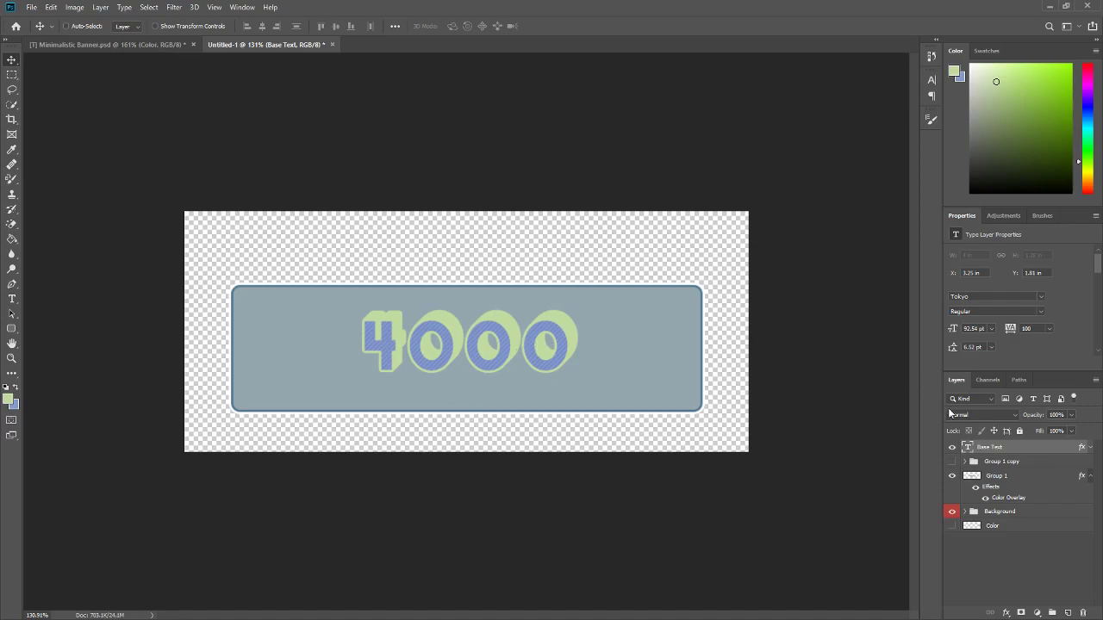
Step: Hide Base Text and delete the top four extrusion layers, 4000 copy 22 through 4000 copy 19, from Group 1 copy
click(953, 447)
click(966, 462)
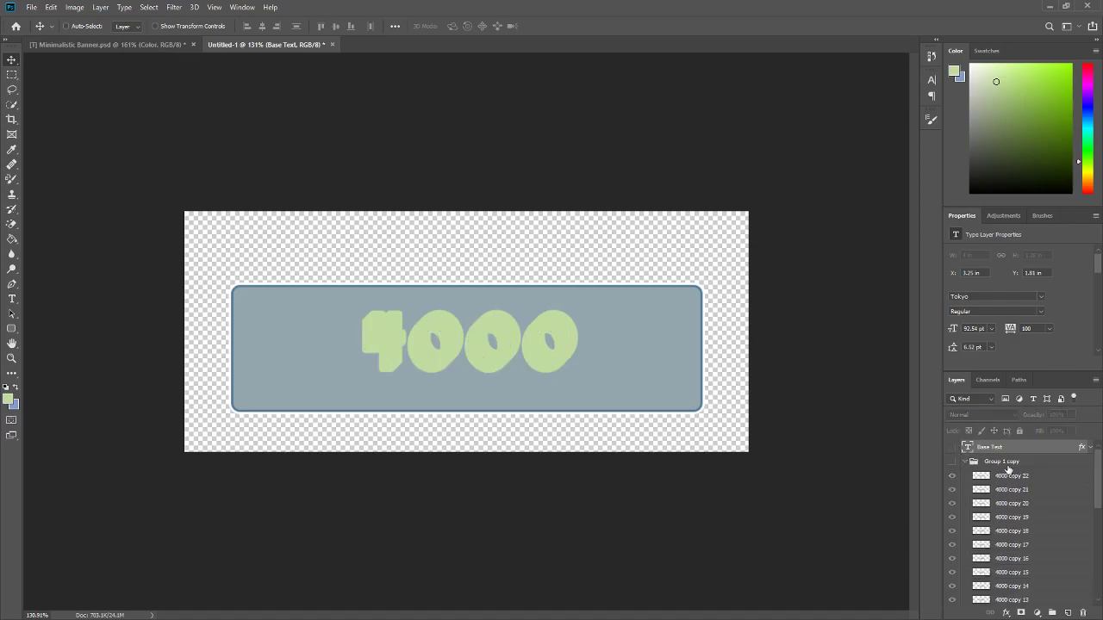
click(1010, 479)
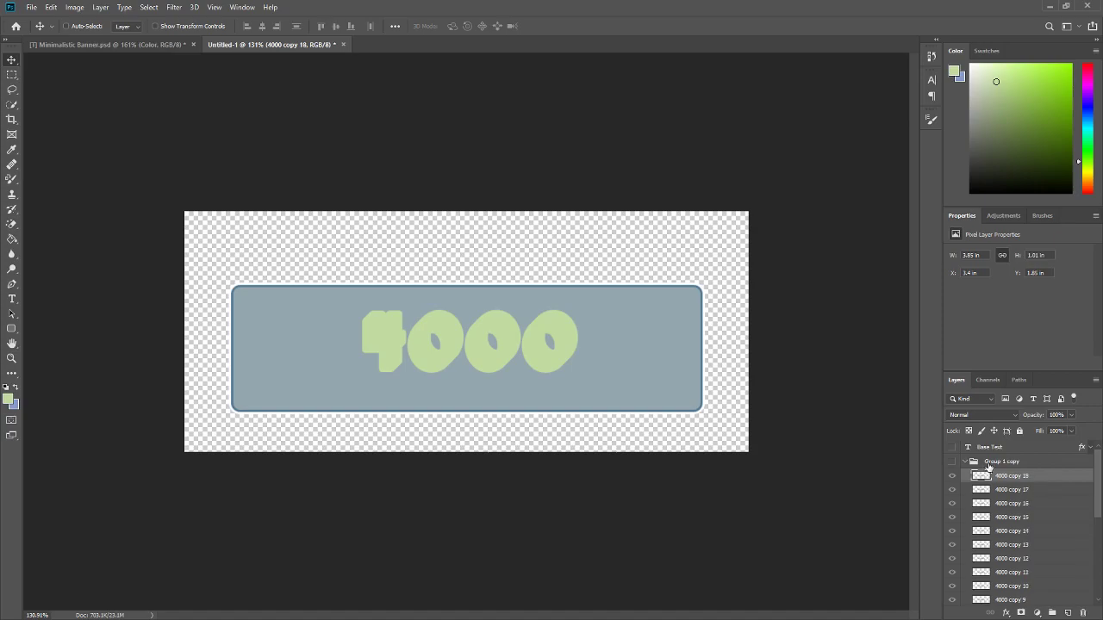
Step: Make the shortened Group 1 copy visible and merge it into a single layer
click(982, 463)
click(952, 462)
right_click(985, 466)
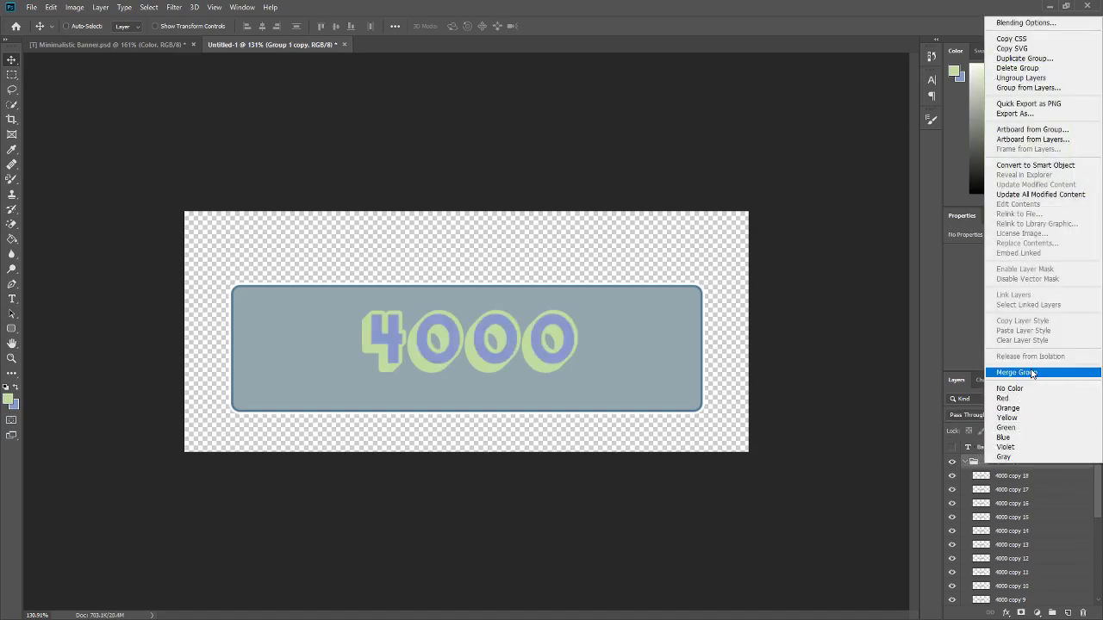
click(1032, 373)
Step: Copy the layer style from Group 1 and paste it onto the merged Group 1 copy layer
right_click(998, 477)
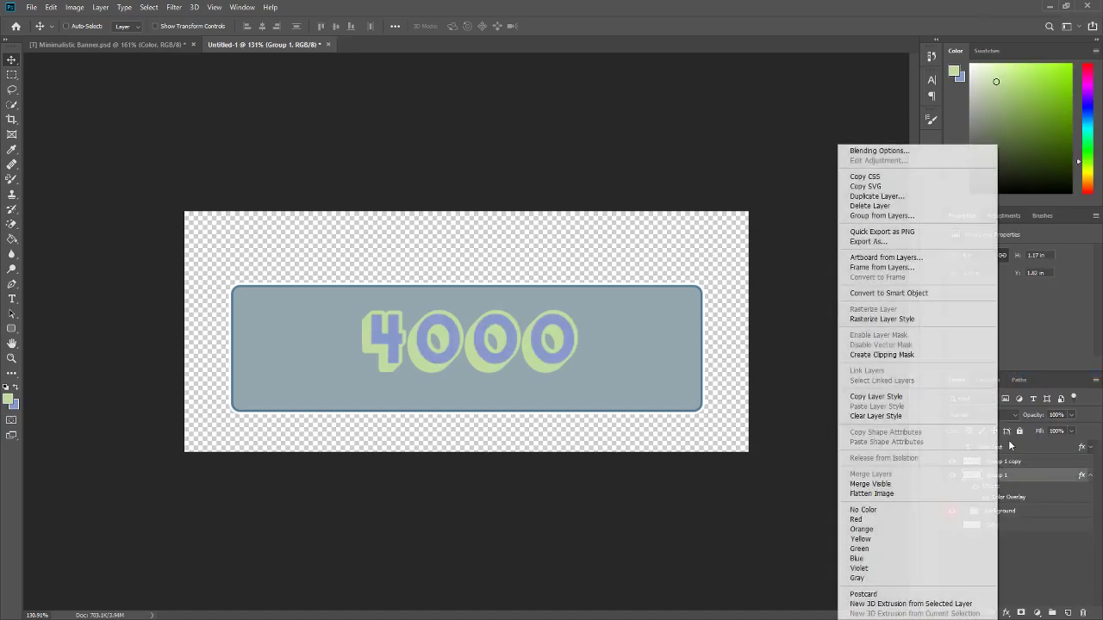
click(965, 396)
right_click(997, 466)
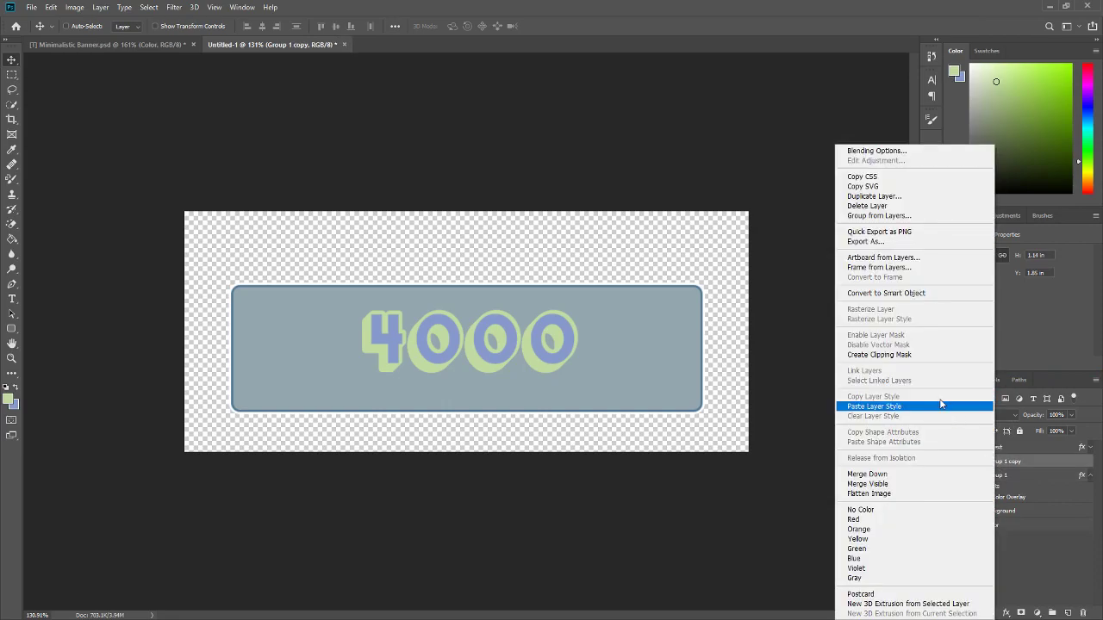
key(Escape)
Step: Show Base Text and compare the two extrusion depths by toggling Group 1 and Group 1 copy, leaving only Group 1 copy shown
click(952, 499)
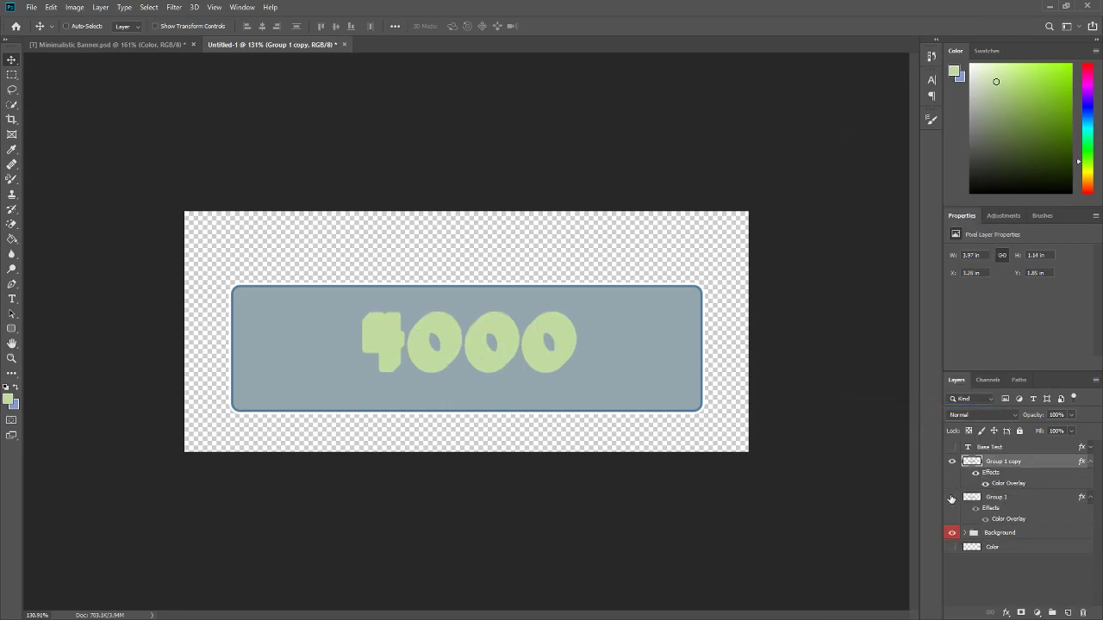
click(953, 449)
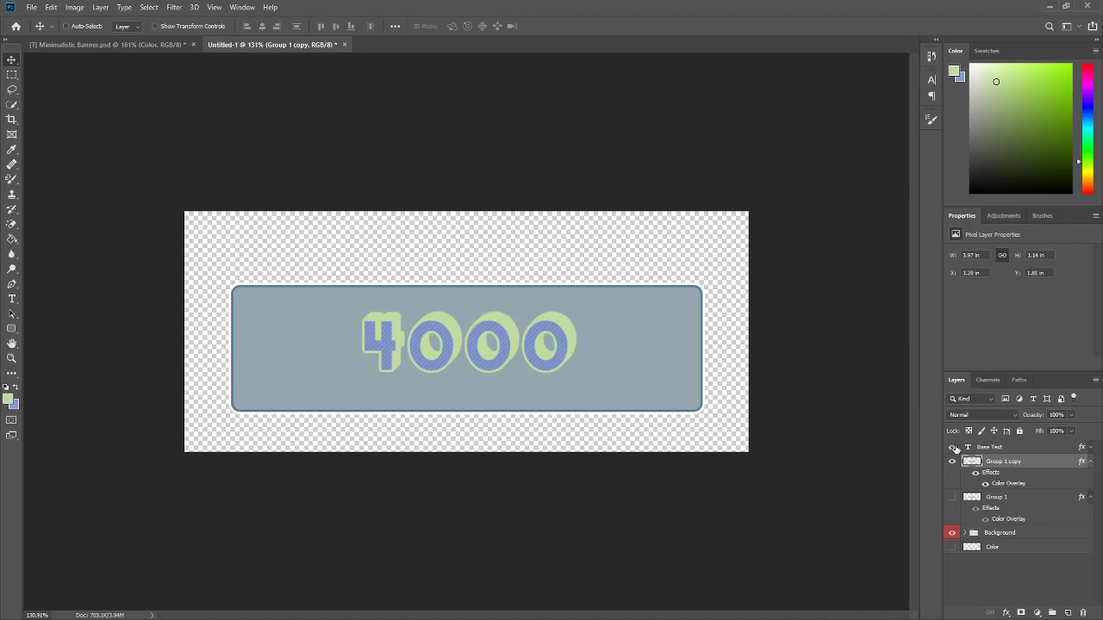
key(Right)
key(Right)
key(Right)
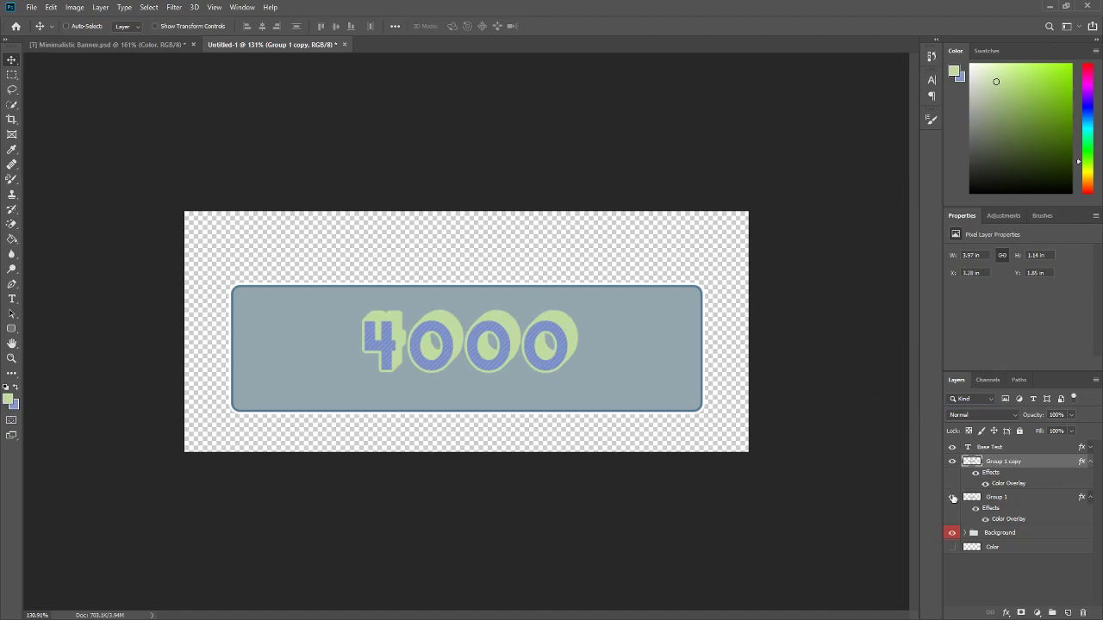
click(953, 461)
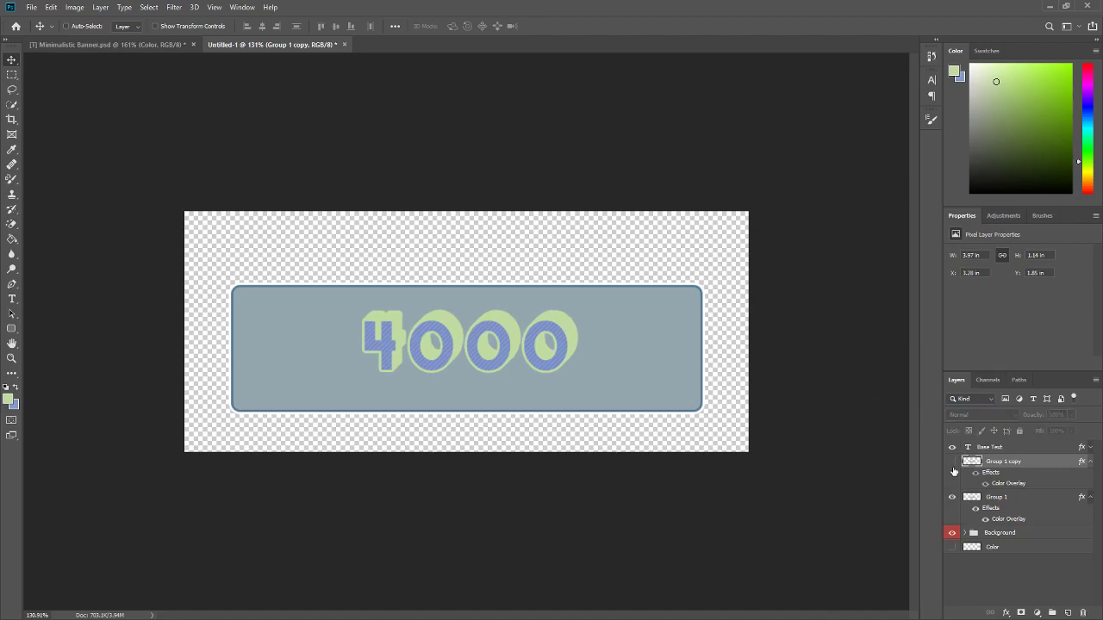
click(953, 499)
click(953, 463)
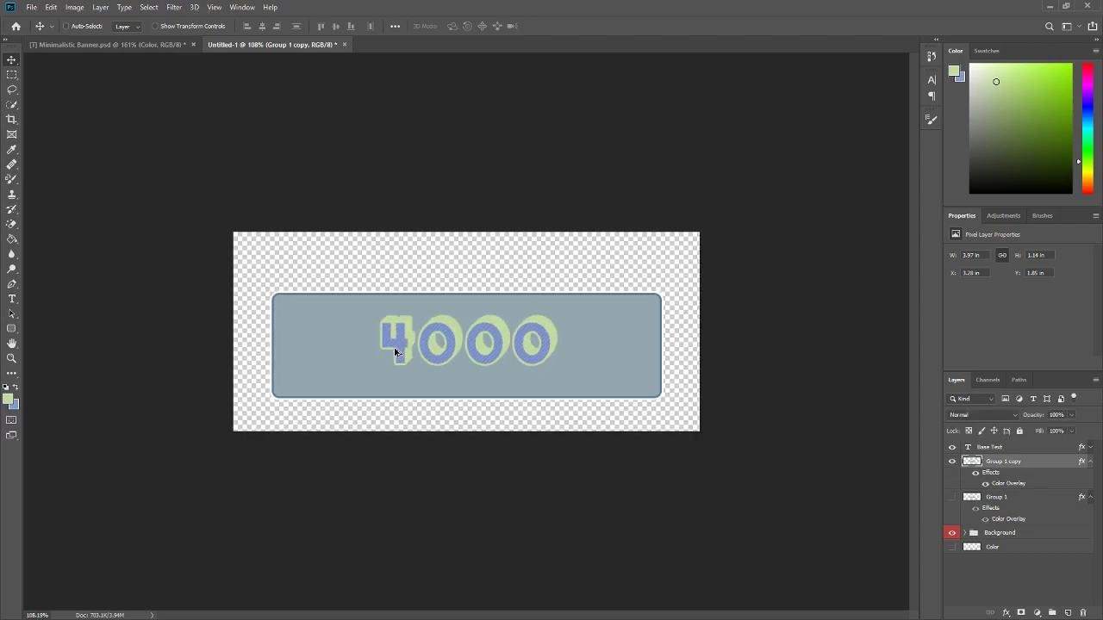
scroll(396, 351, up, 1)
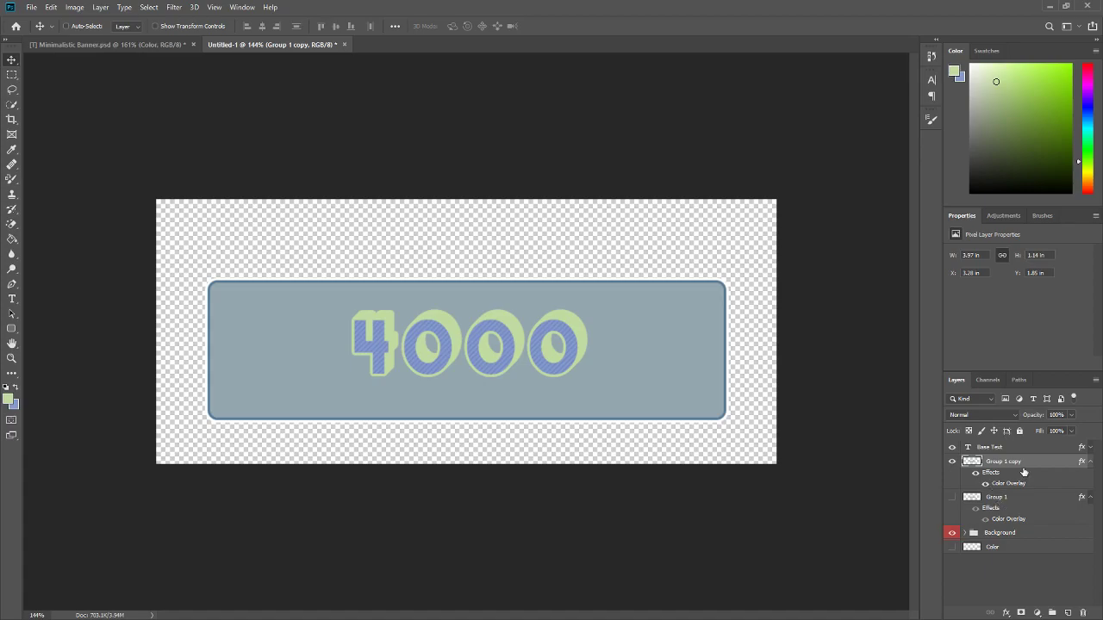
Step: Delete the longer extrusion layer, Group 1, and collapse the effects list of Group 1 copy
click(1009, 497)
key(Delete)
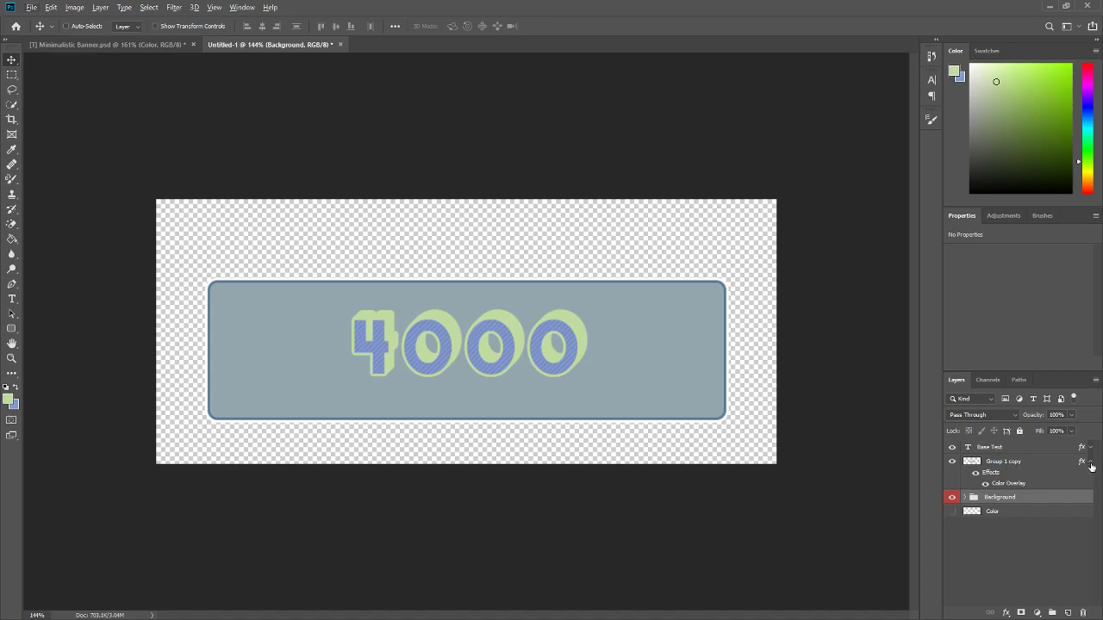
click(1091, 464)
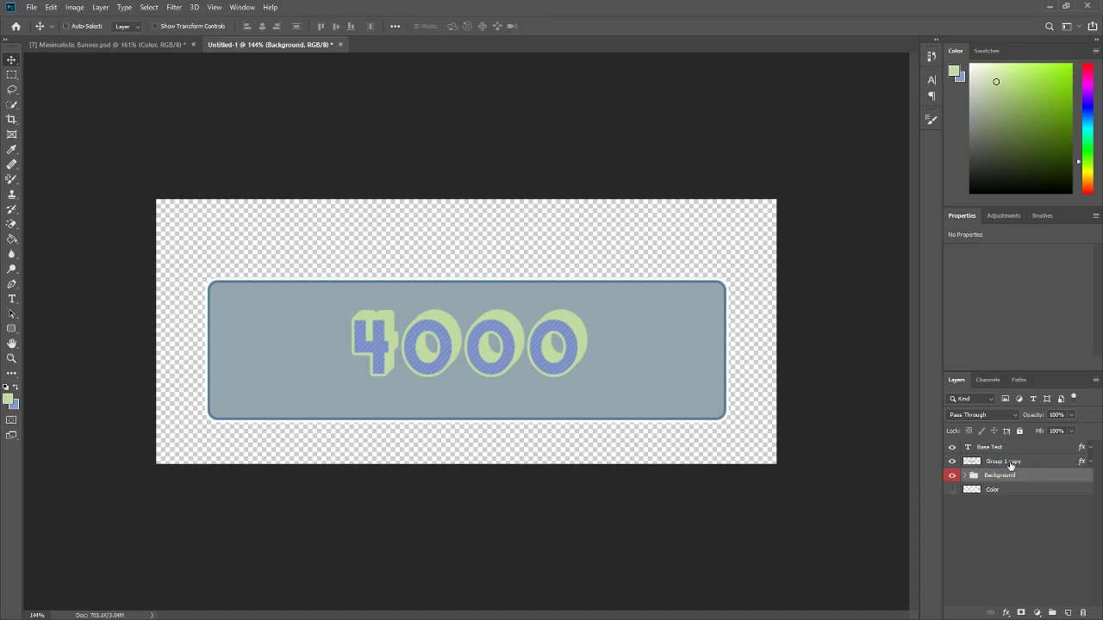
Step: Try to add a Pattern Overlay at 100% opacity and 100% scale to the Group 1 copy layer
right_click(1011, 465)
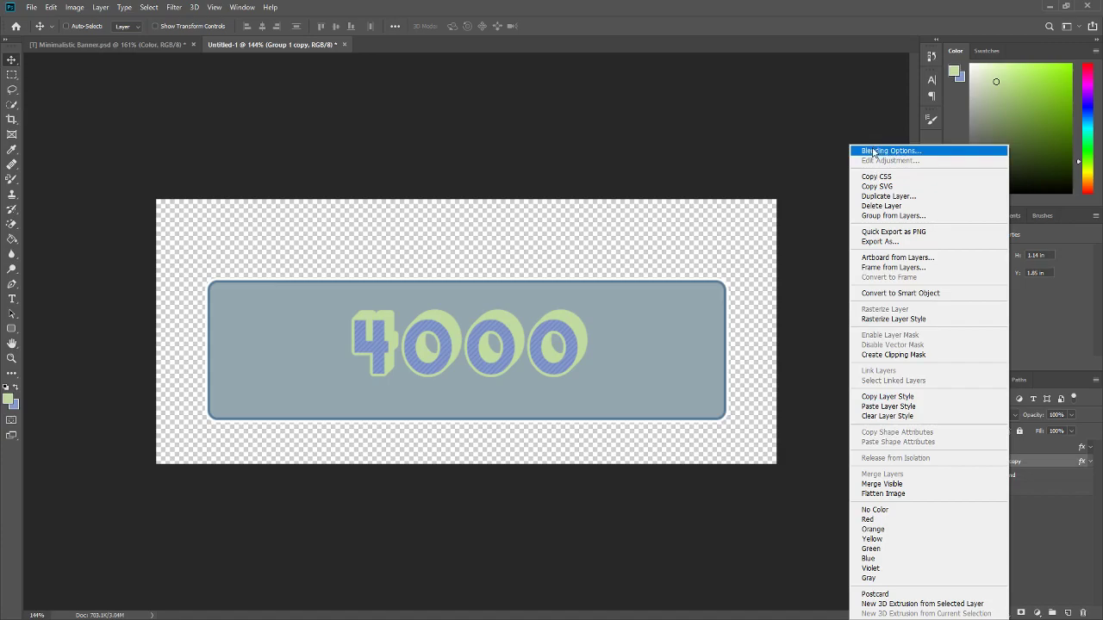
click(873, 153)
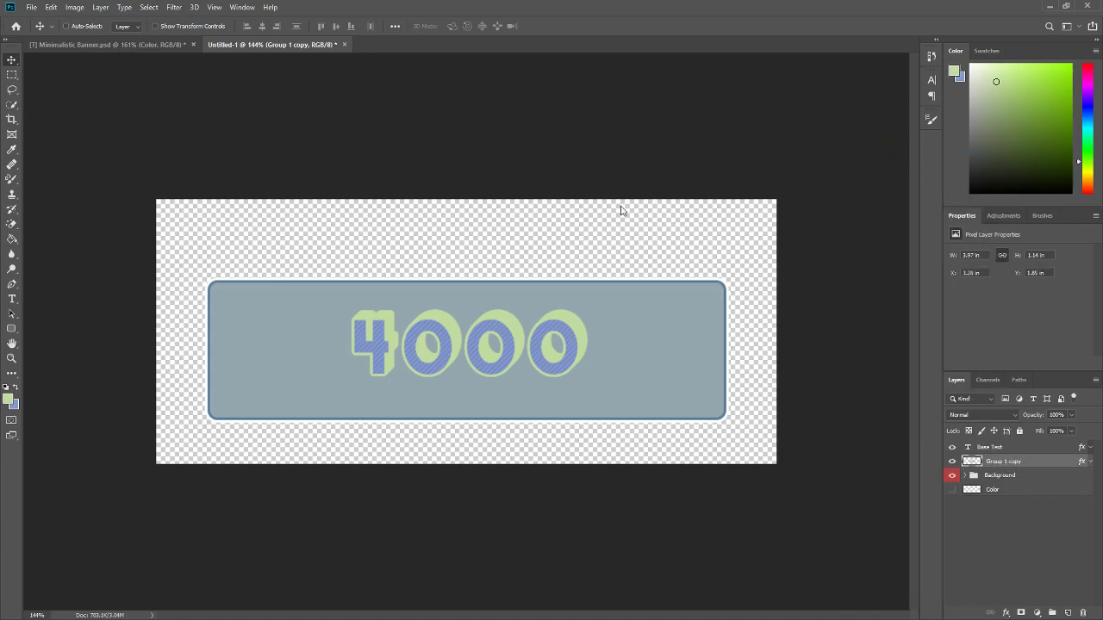
drag(516, 44, 790, 125)
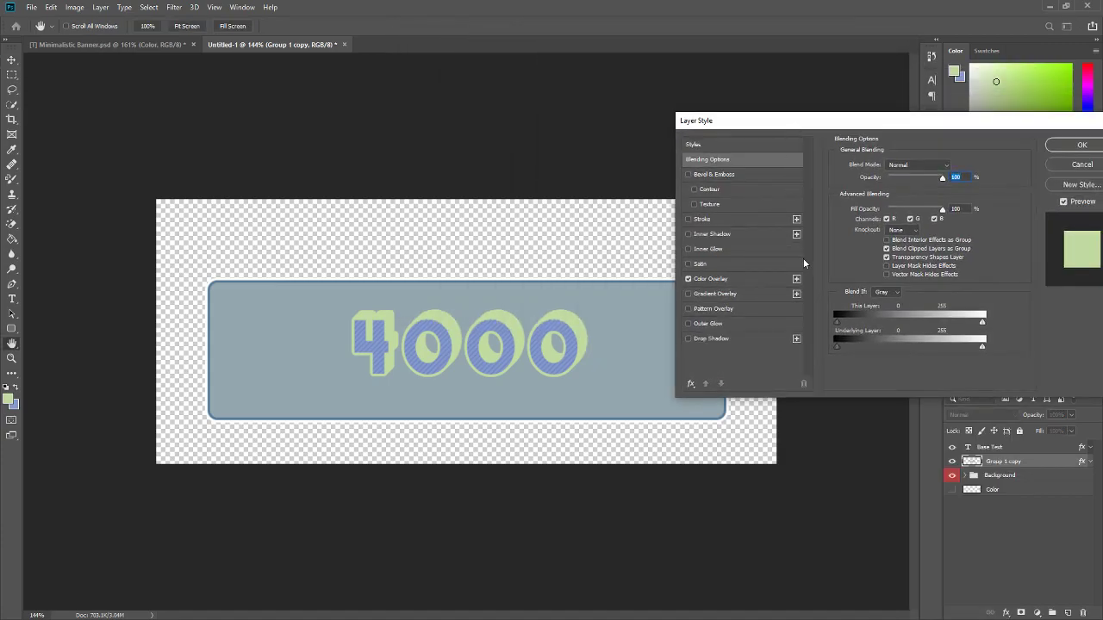
click(734, 310)
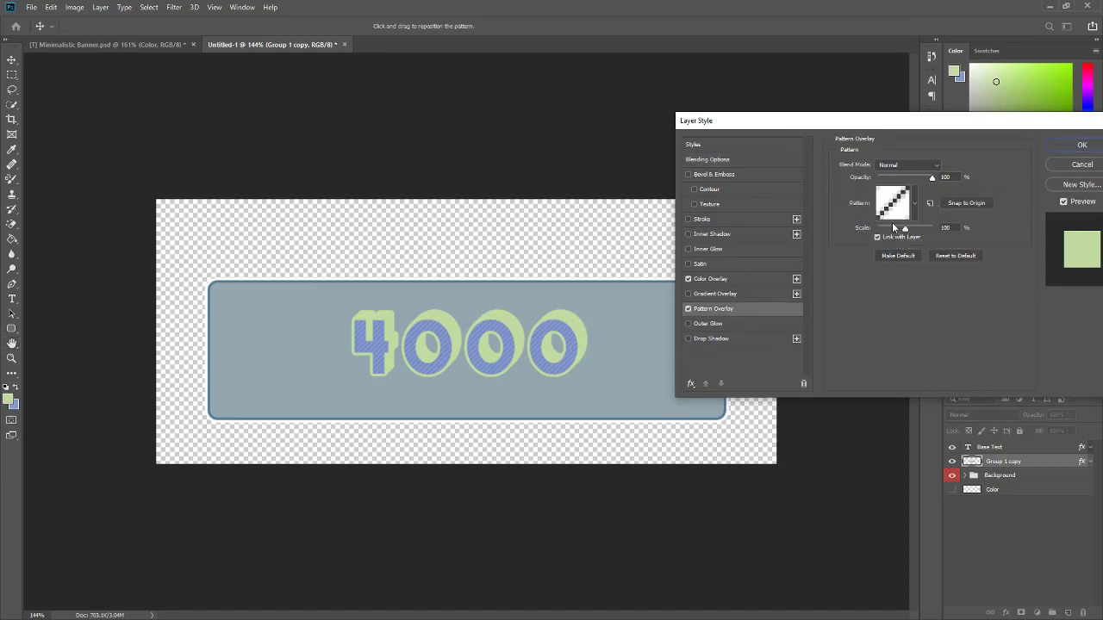
click(1082, 144)
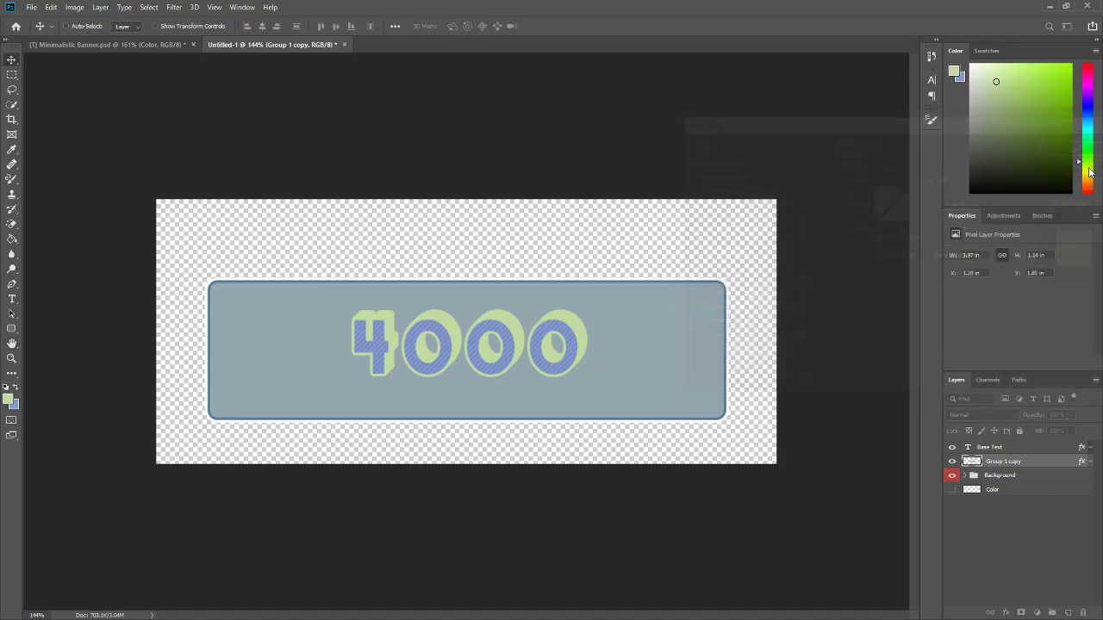
Step: Rasterize the layer style of Group 1 copy and add a diagonal-line Pattern Overlay in Overlay mode at 149% scale, adjusting its opacity
right_click(1024, 464)
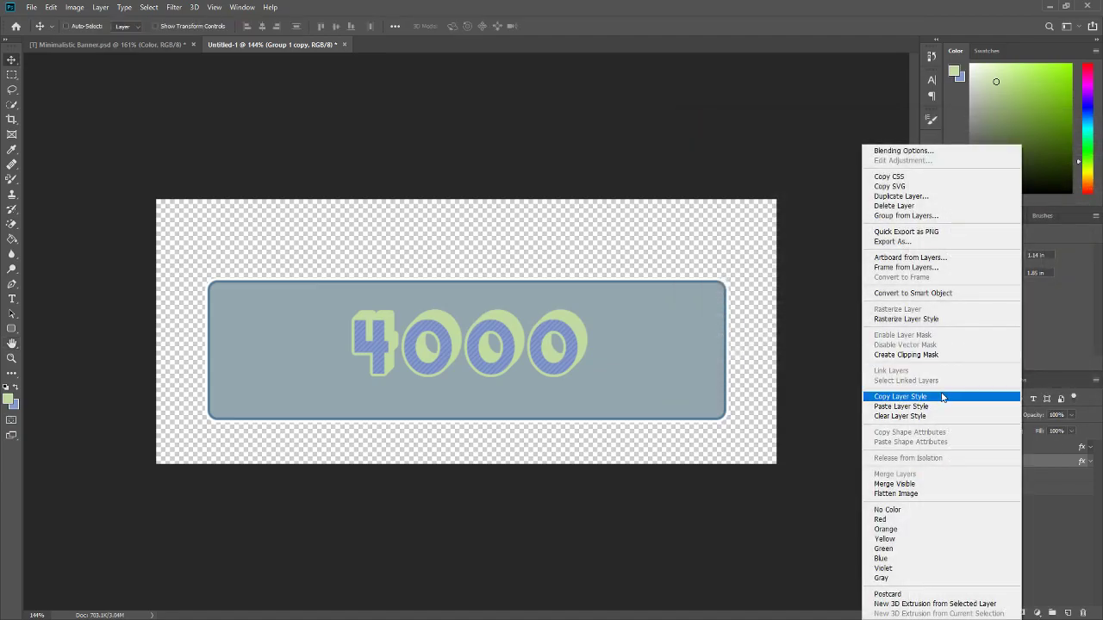
click(935, 320)
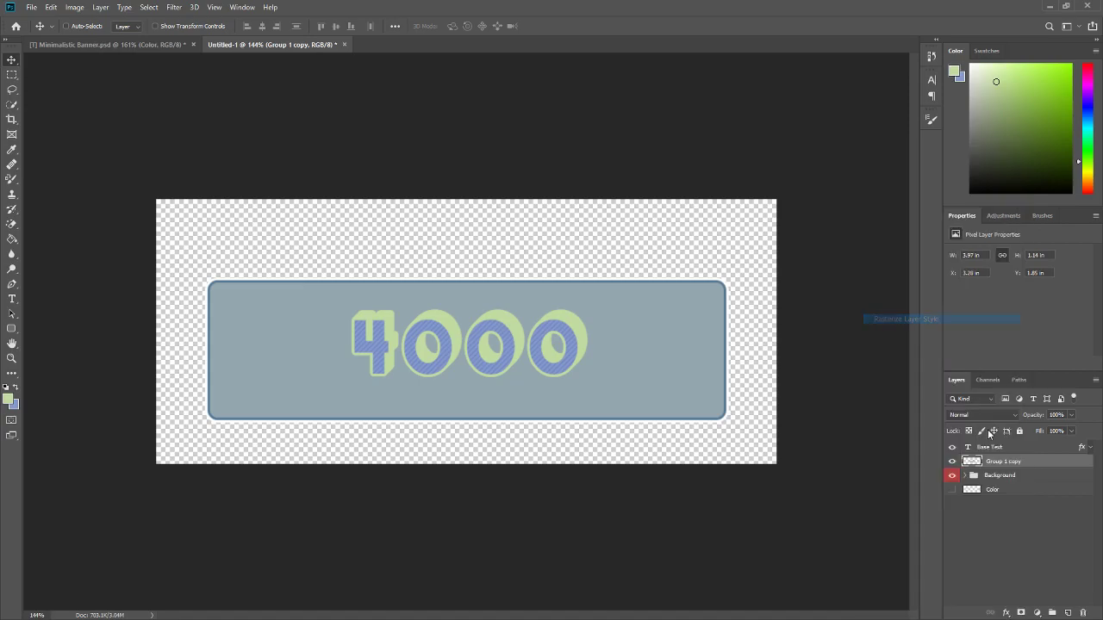
right_click(999, 462)
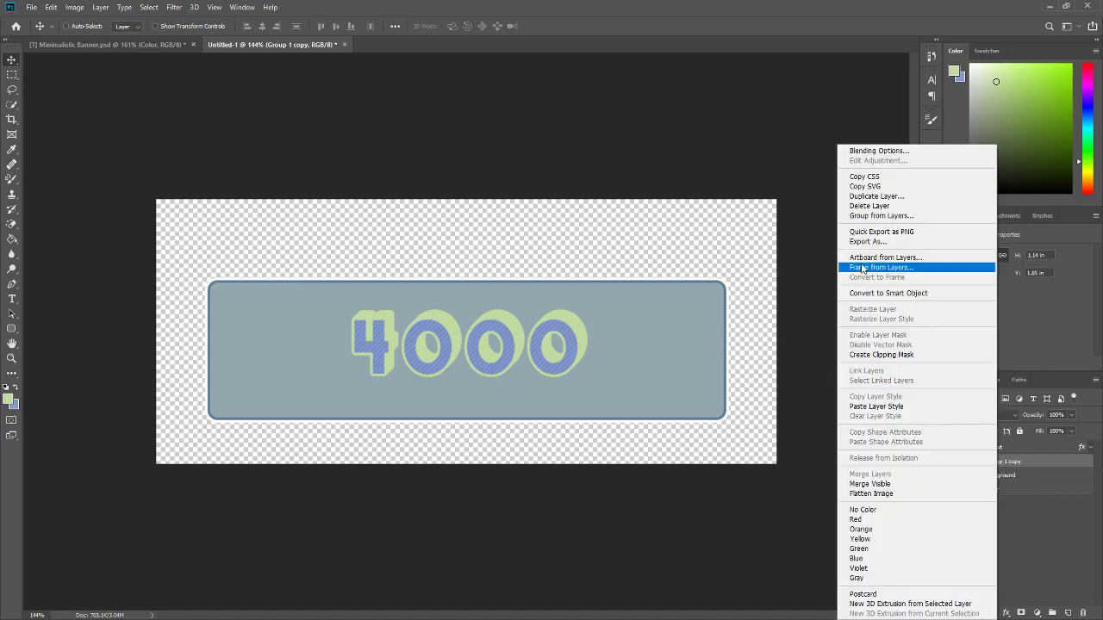
click(891, 151)
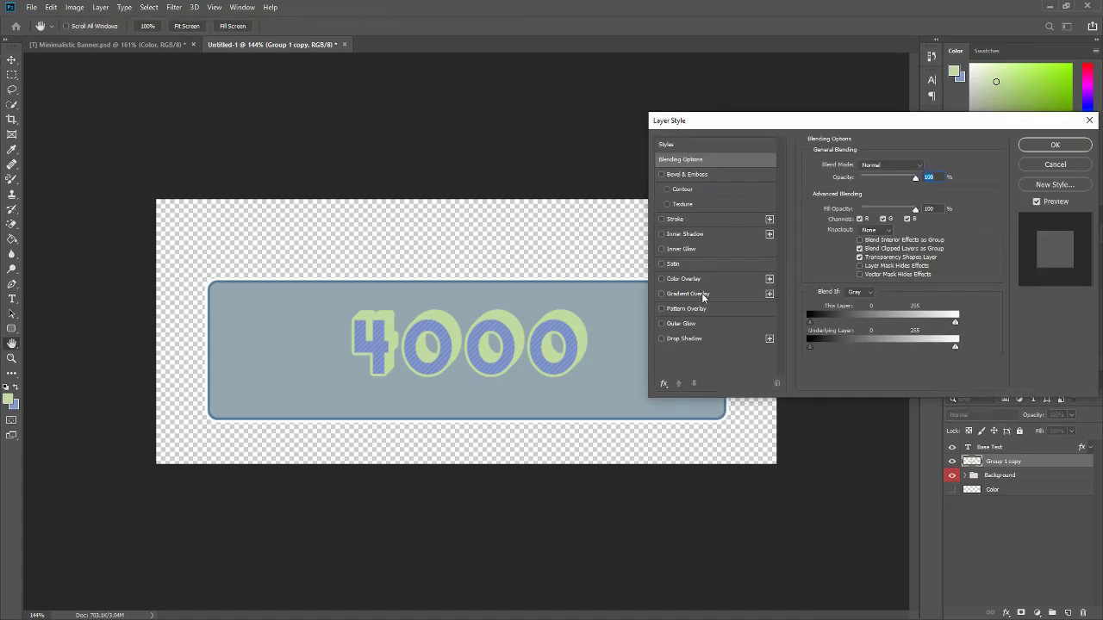
click(686, 309)
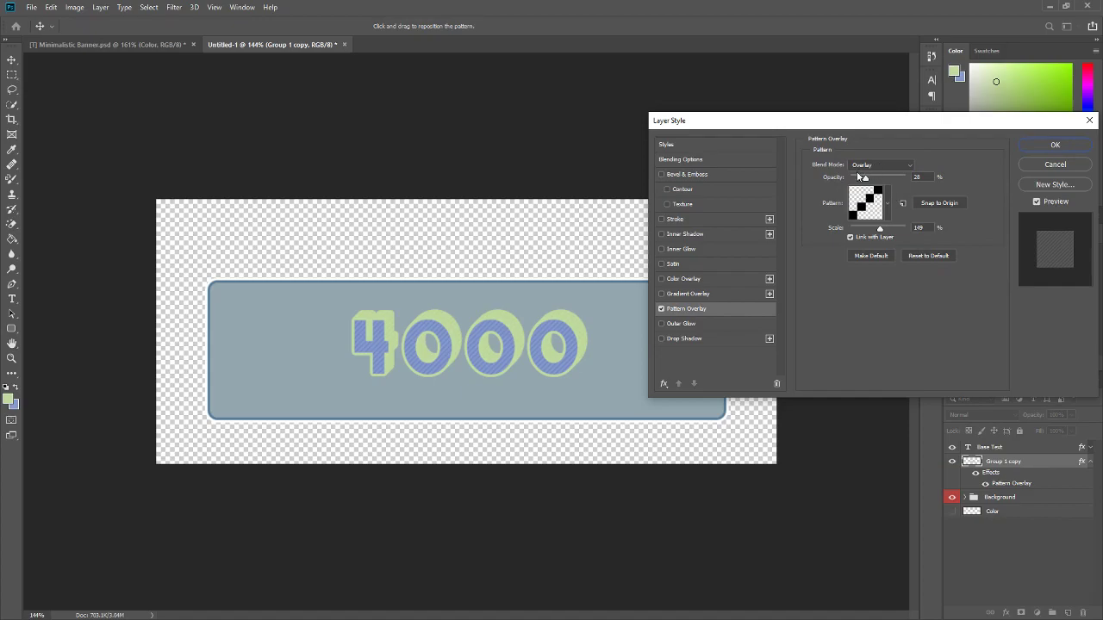
drag(864, 171, 871, 179)
click(1051, 145)
scroll(389, 372, down, 1)
scroll(389, 354, up, 3)
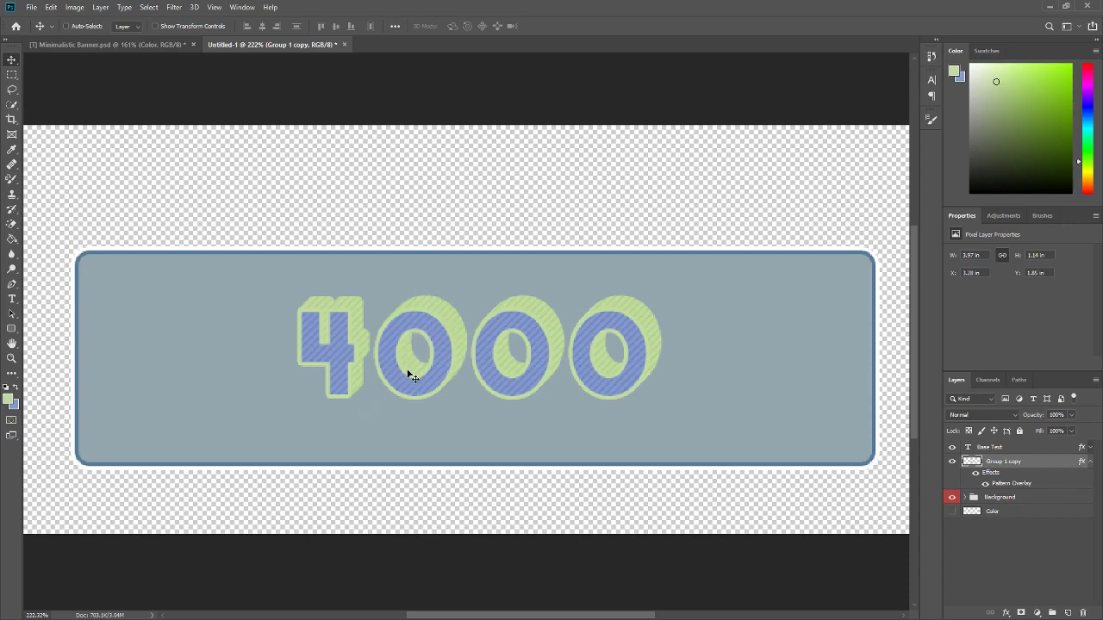
click(1091, 462)
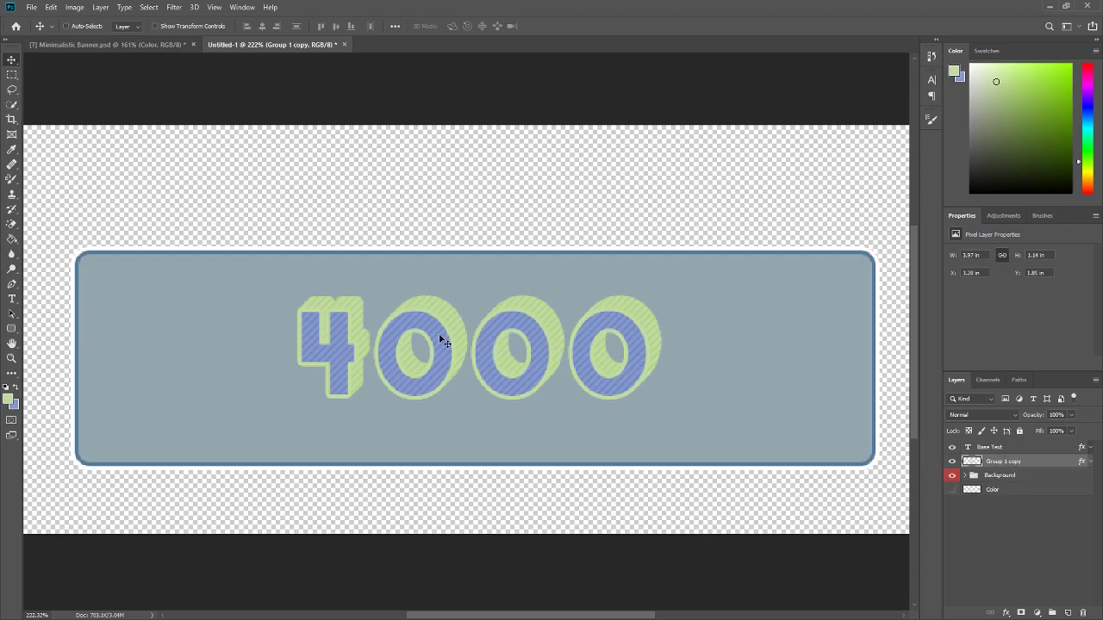
Step: Activate the Pen tool and set the foreground color to black (000000)
scroll(435, 345, down, 3)
scroll(441, 372, up, 1)
scroll(438, 370, down, 2)
scroll(448, 370, up, 2)
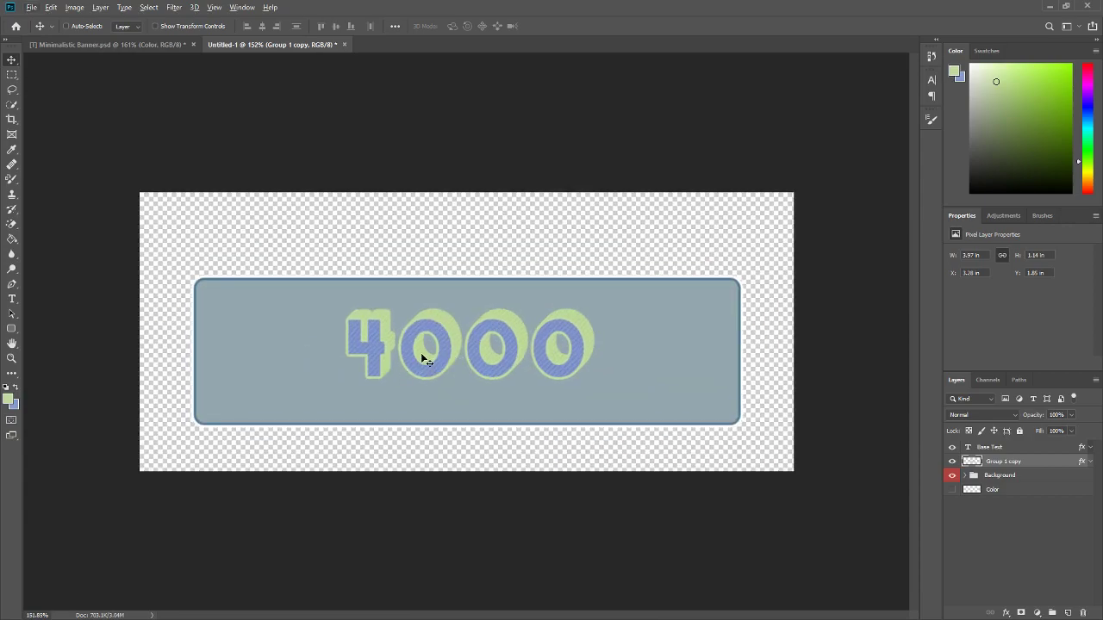
scroll(422, 358, up, 2)
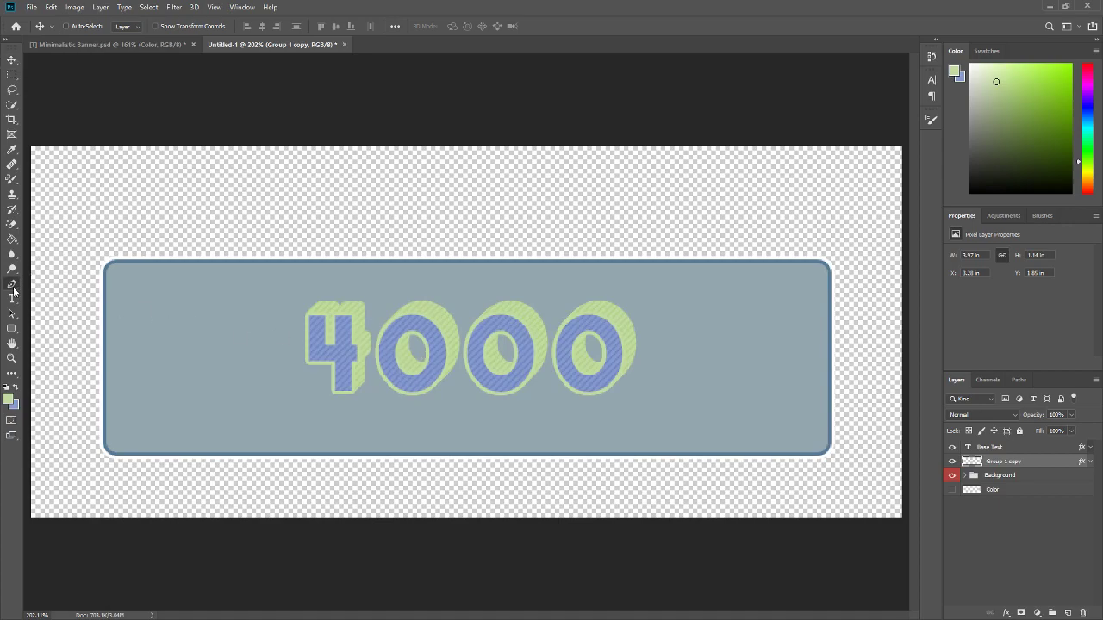
click(14, 291)
click(11, 287)
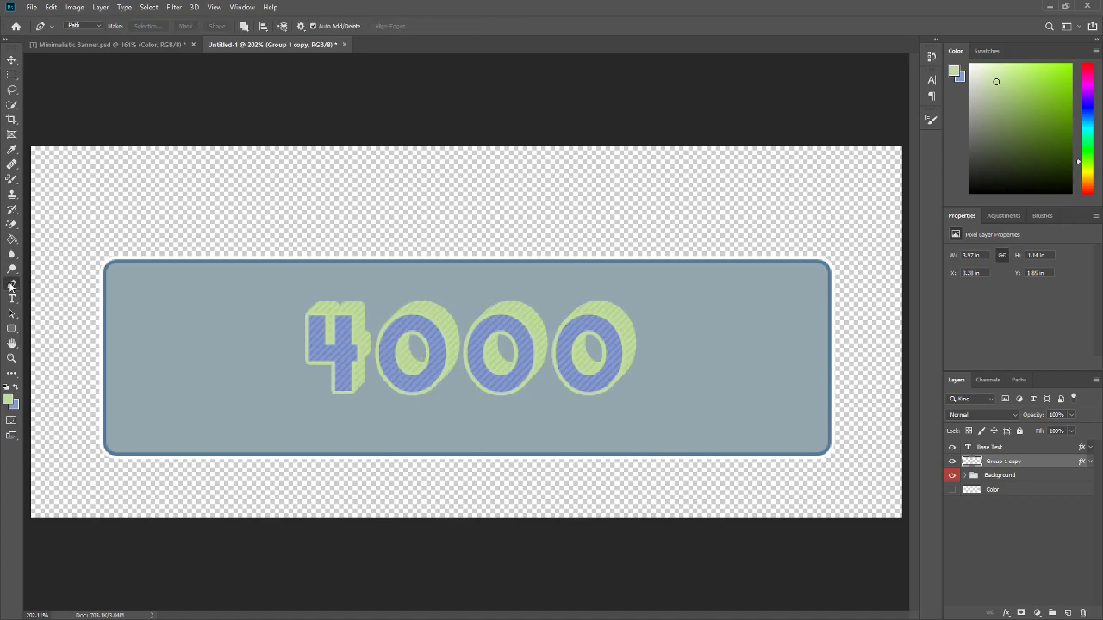
click(17, 390)
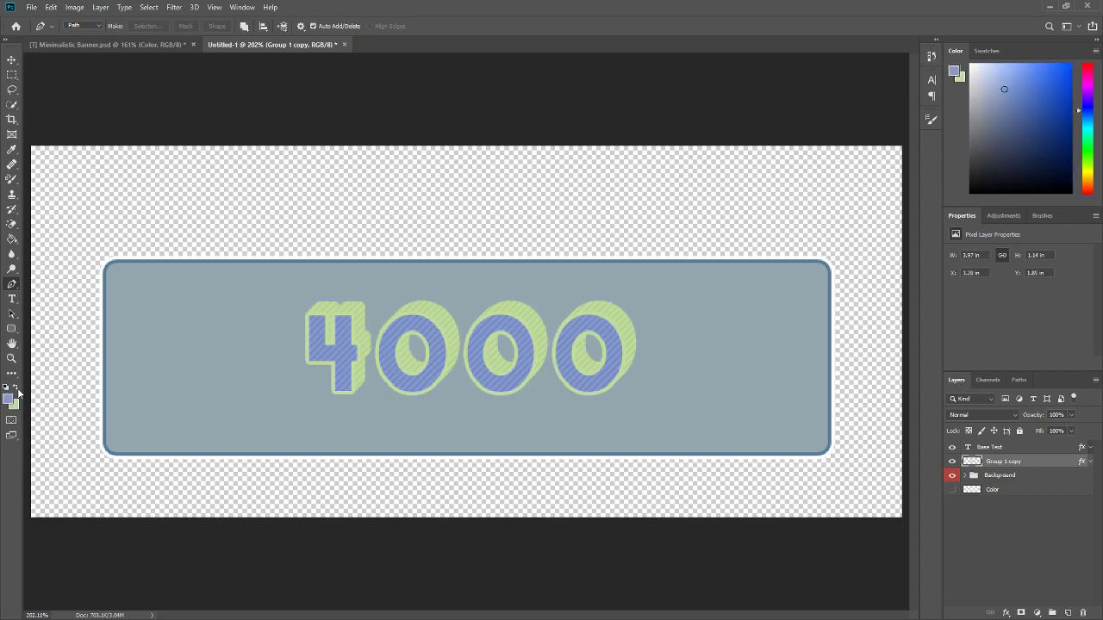
click(10, 398)
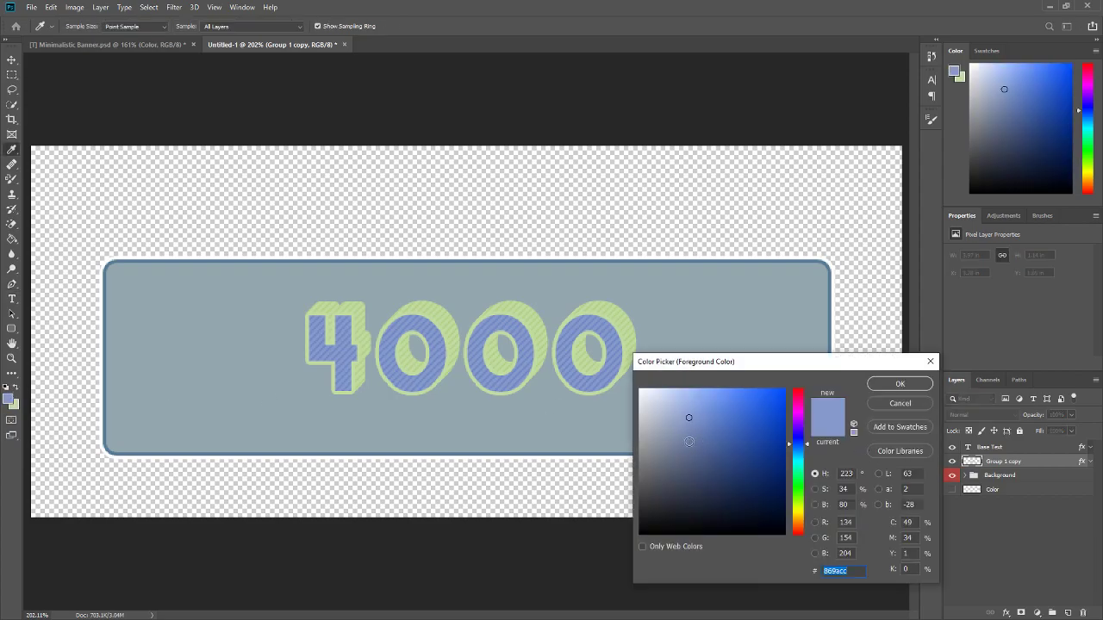
text(000000)
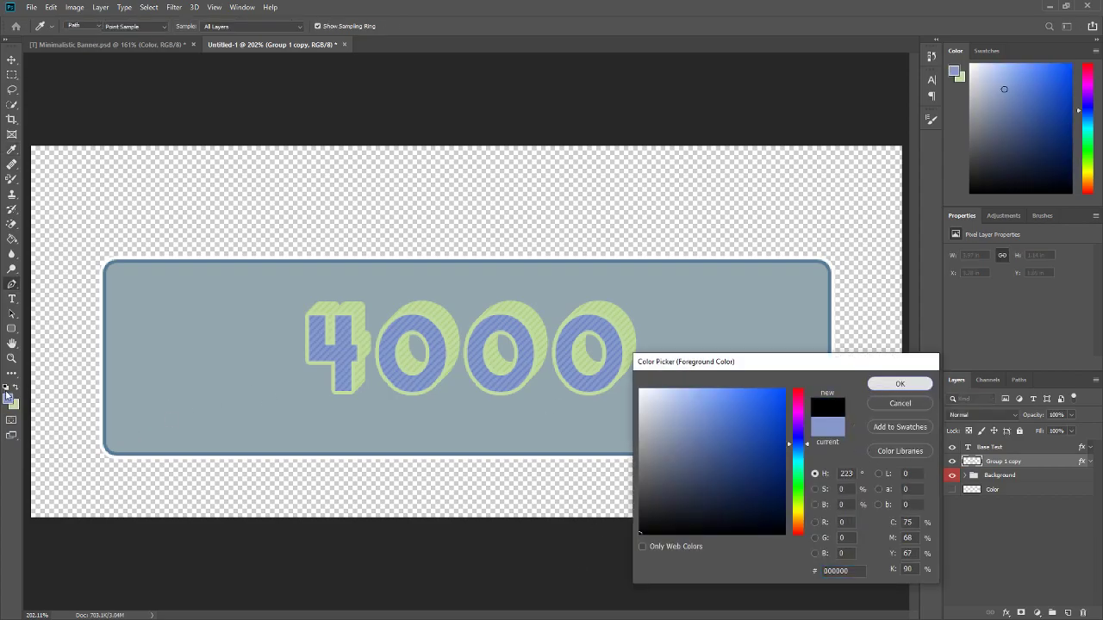
key(Return)
click(10, 399)
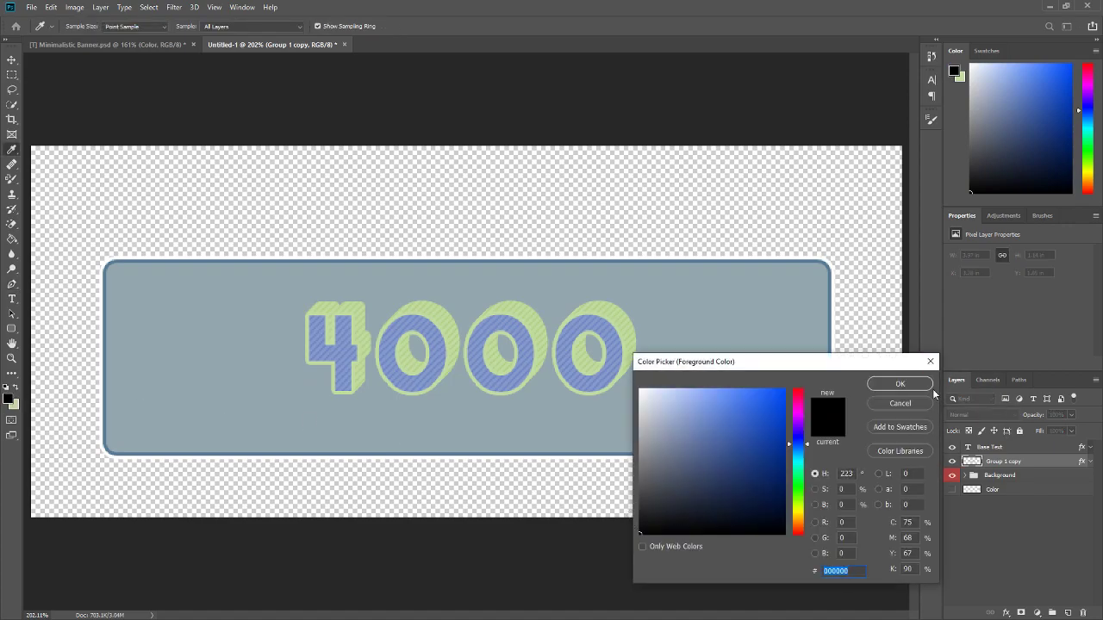
click(900, 384)
click(952, 490)
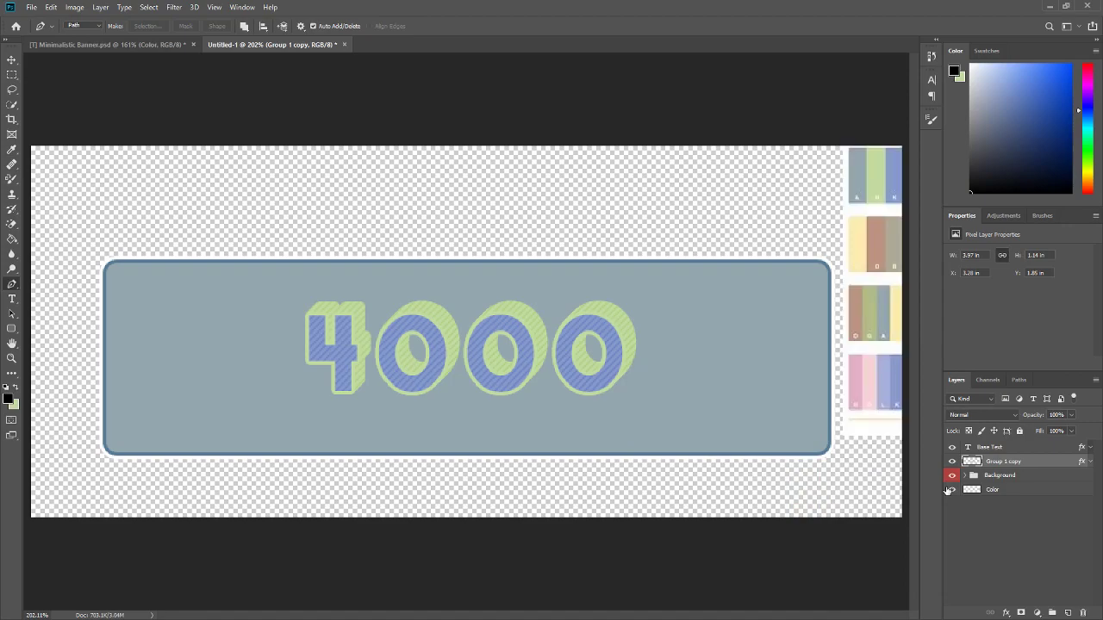
click(952, 489)
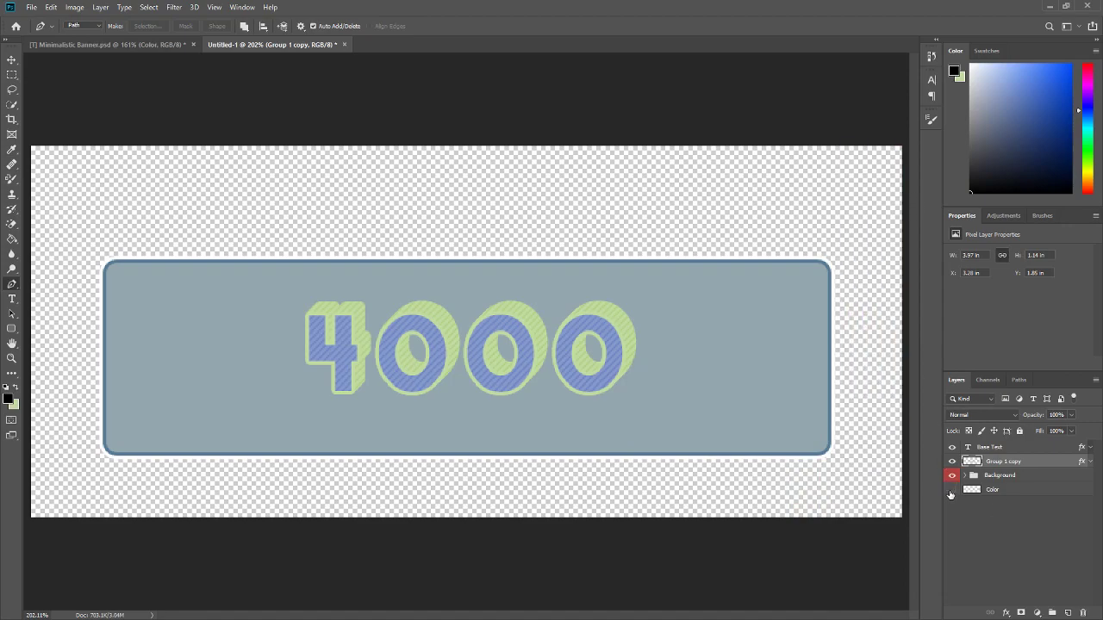
Step: Group the Group 1 copy layer, naming the layer Extruded part and its group Extrude
scroll(356, 395, up, 1)
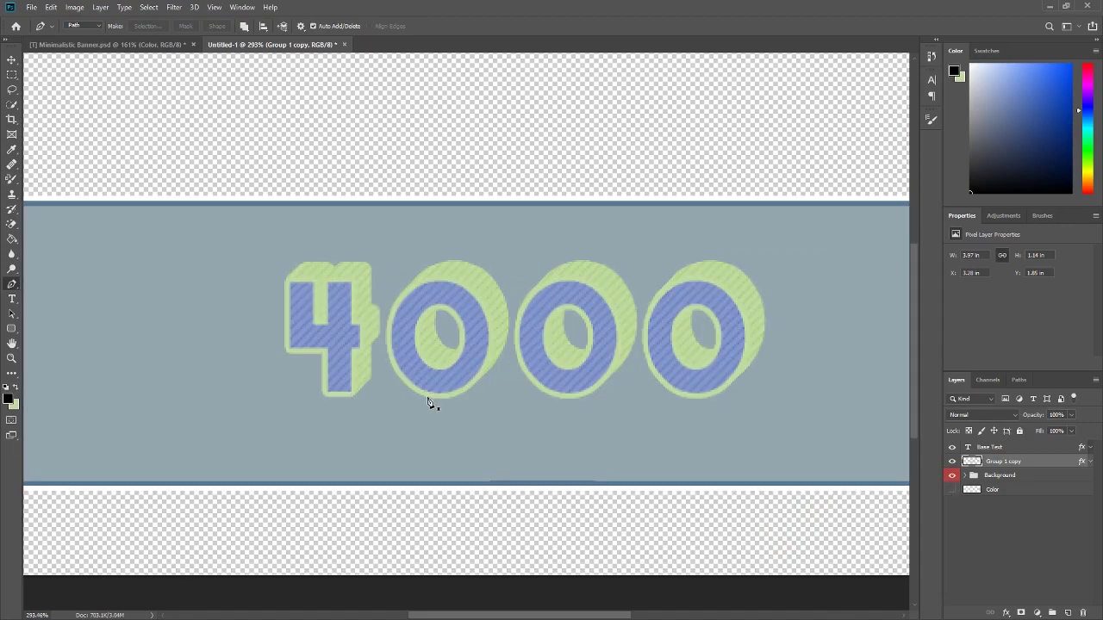
key(ctrl+g)
double_click(1013, 475)
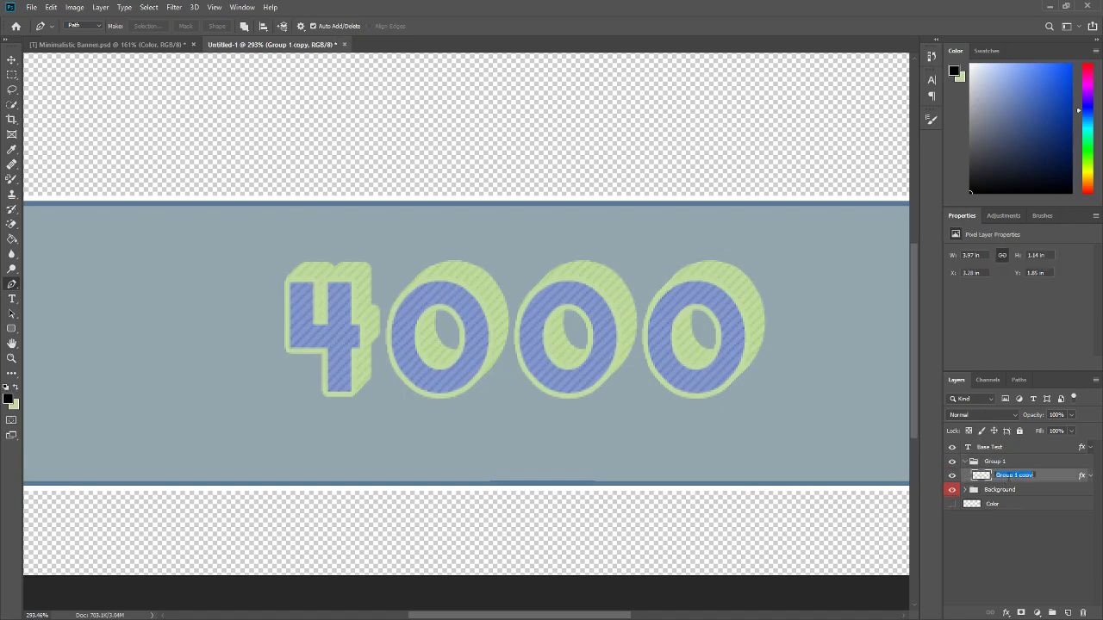
text(Extruded part)
key(Return)
double_click(996, 461)
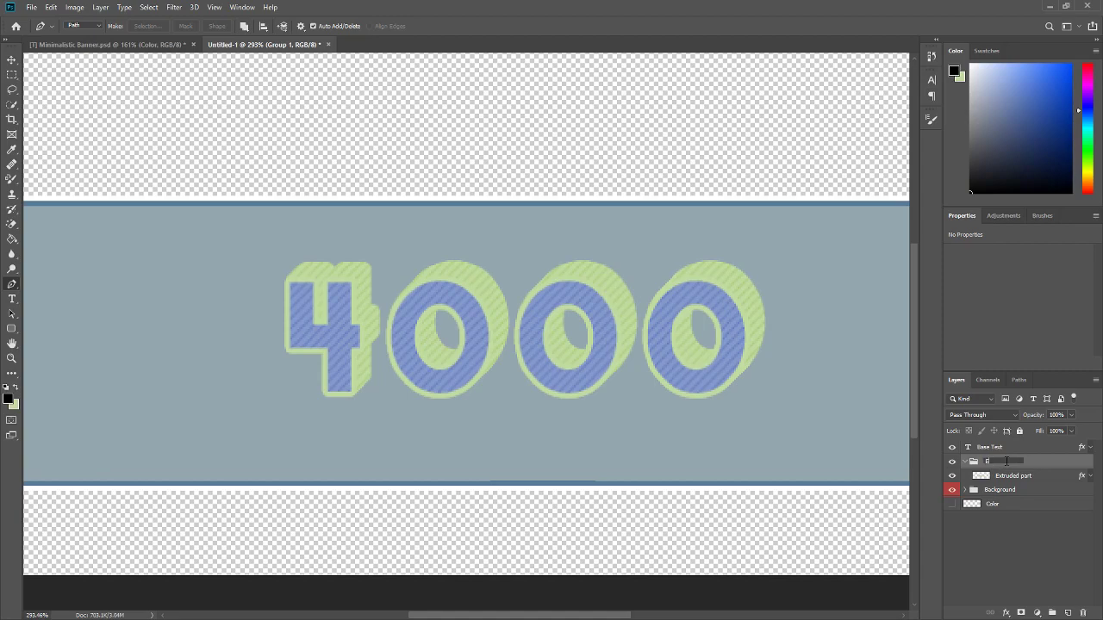
key(Return)
Step: Add a new layer above Extruded part and set the Pen tool to Shape mode
click(1017, 479)
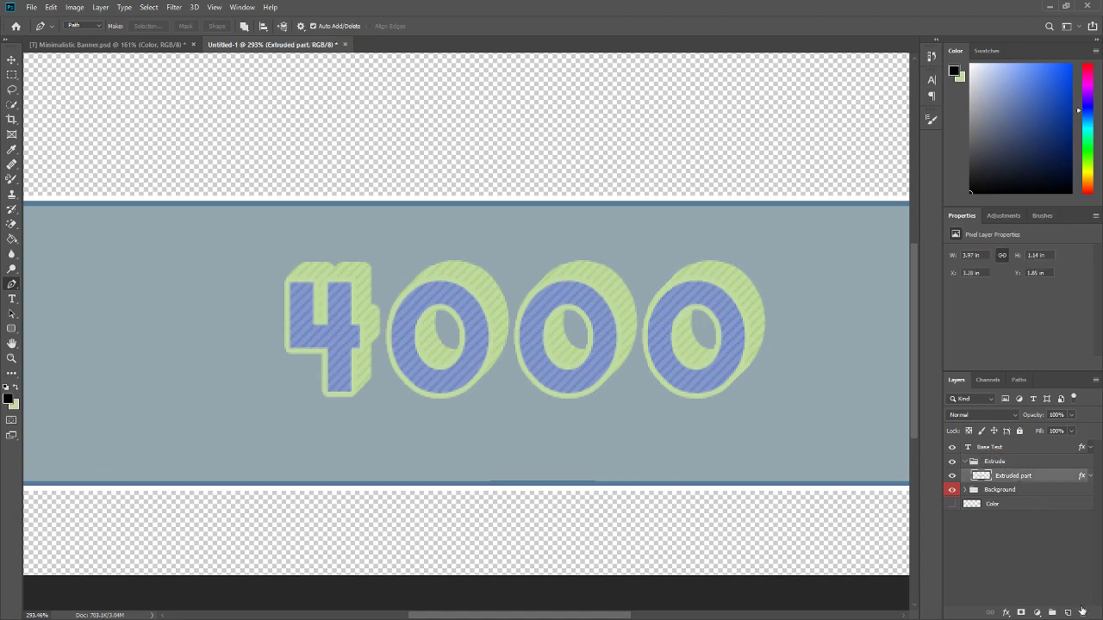
click(1068, 613)
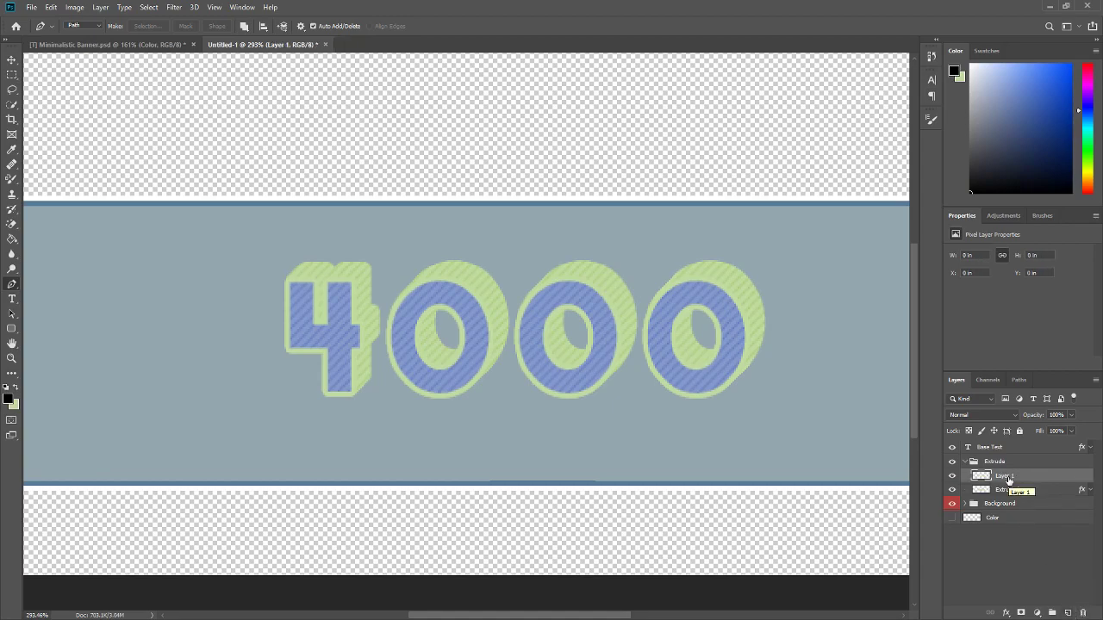
scroll(453, 369, up, 1)
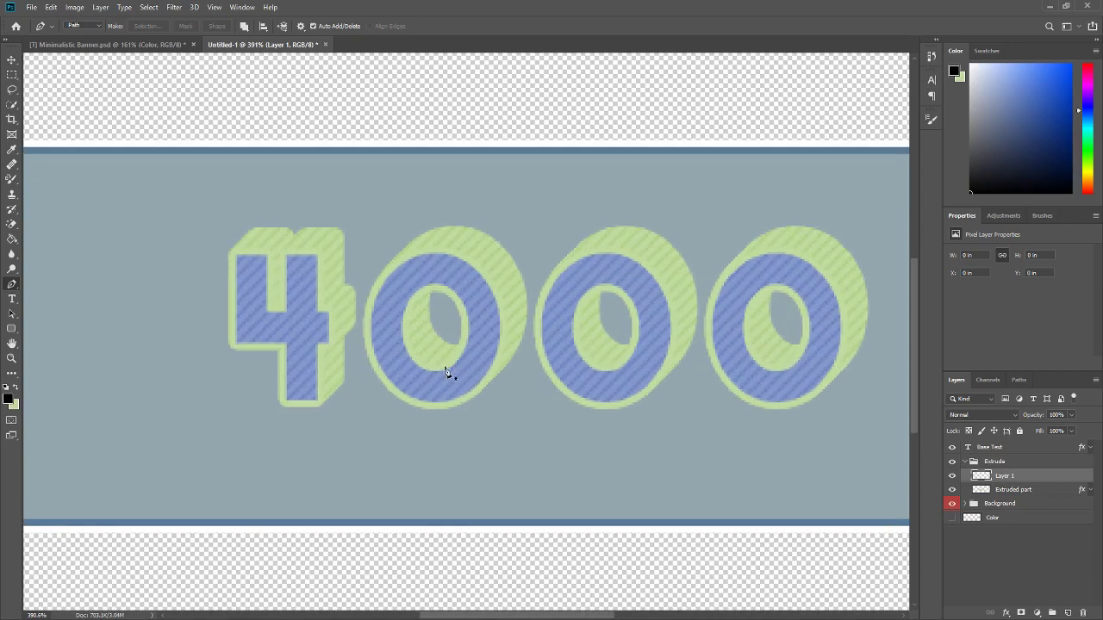
scroll(420, 295, up, 1)
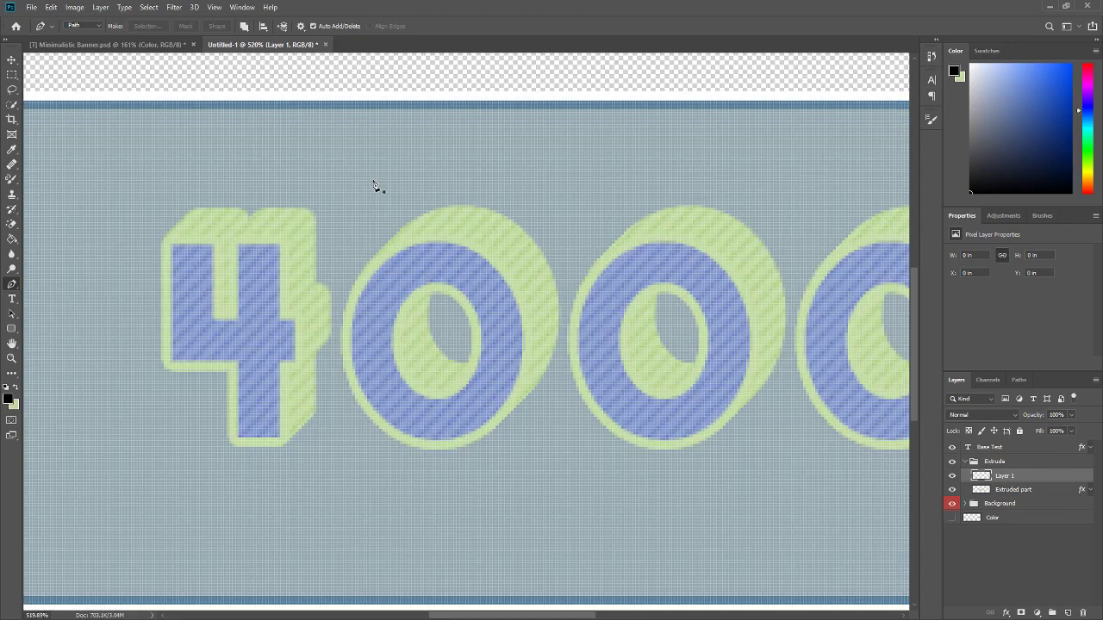
click(97, 29)
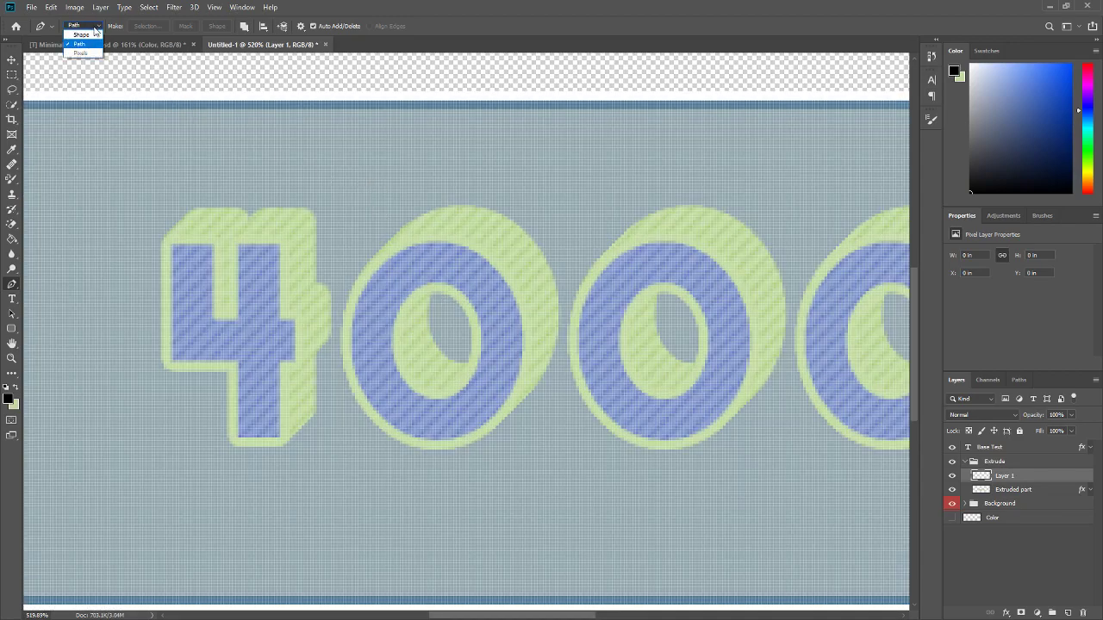
click(94, 33)
click(234, 27)
click(234, 27)
Step: Draw a closed black shape about 37 × 41 px around the hole of the first 0, beneath the base text
click(442, 280)
click(390, 287)
click(376, 355)
click(415, 401)
click(455, 400)
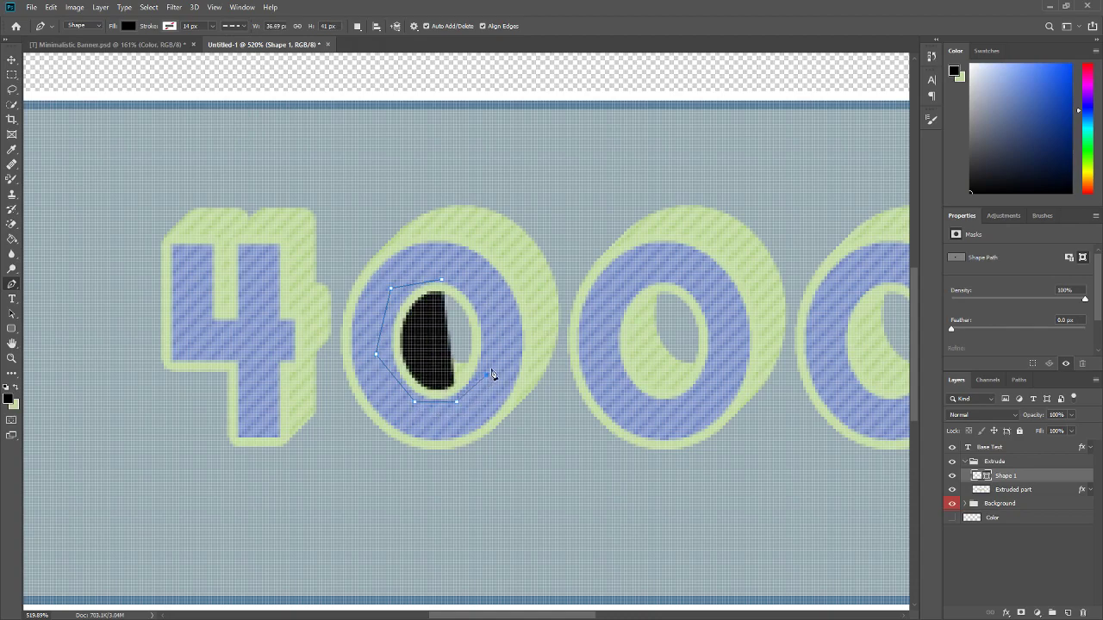
click(487, 374)
click(487, 320)
click(466, 283)
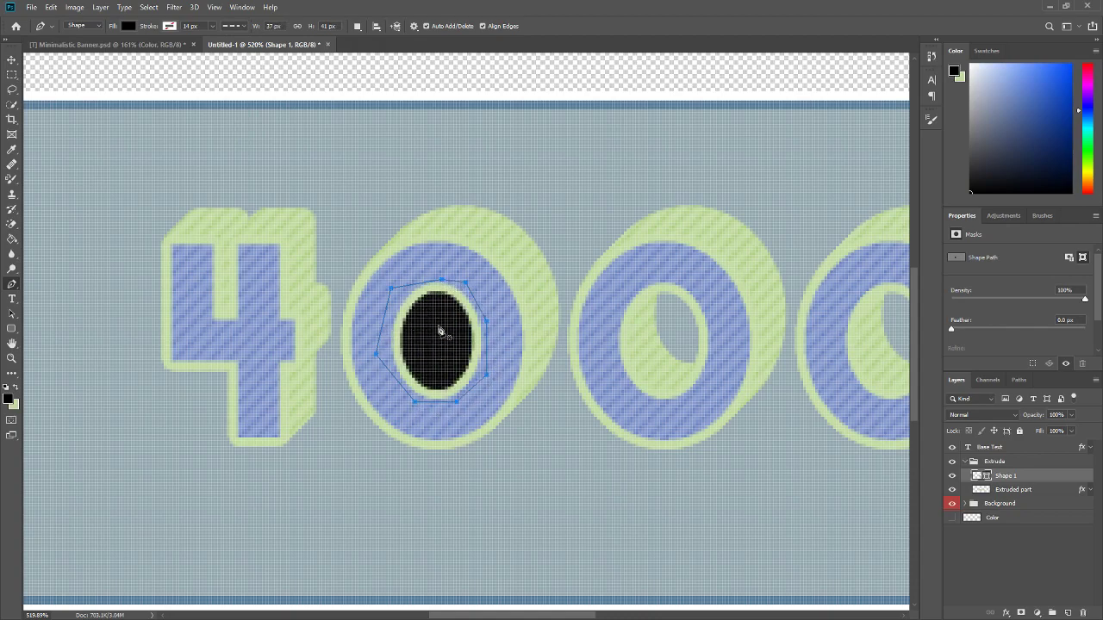
Step: Draw a closed black shape about 37 × 43 px around the hole of the second 0, beneath the base text
scroll(657, 340, down, 3)
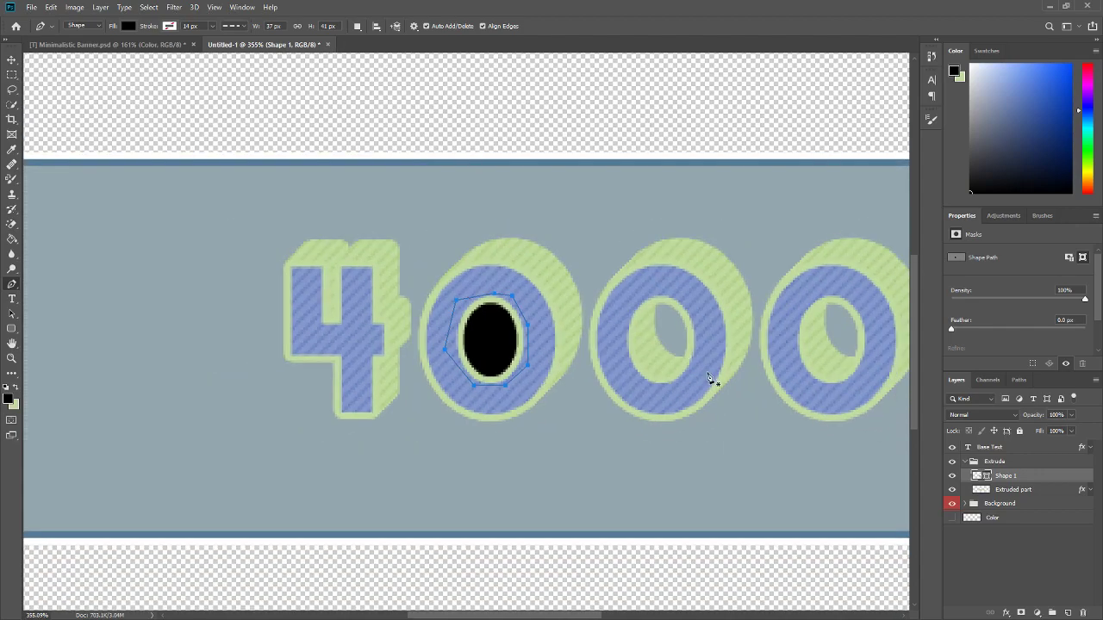
scroll(732, 371, up, 3)
click(627, 256)
click(585, 267)
click(567, 333)
click(594, 380)
click(648, 381)
click(675, 348)
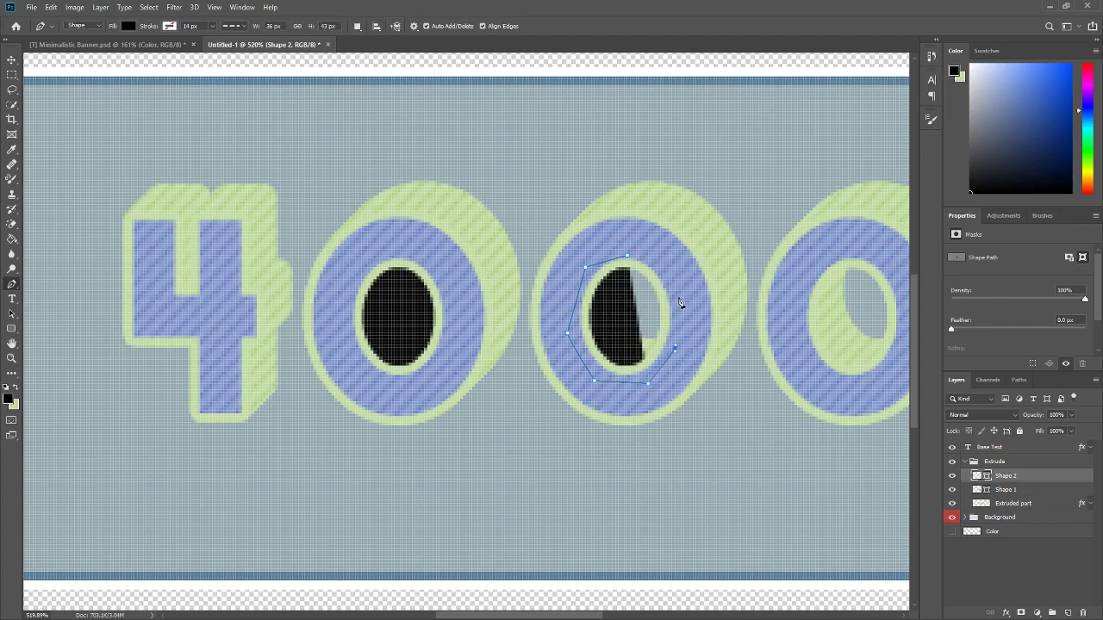
click(677, 297)
click(645, 257)
click(628, 256)
Step: Draw a closed black shape about 35 × 43 px around the hole of the third 0, beneath the base text
scroll(686, 392, down, 5)
scroll(795, 347, up, 5)
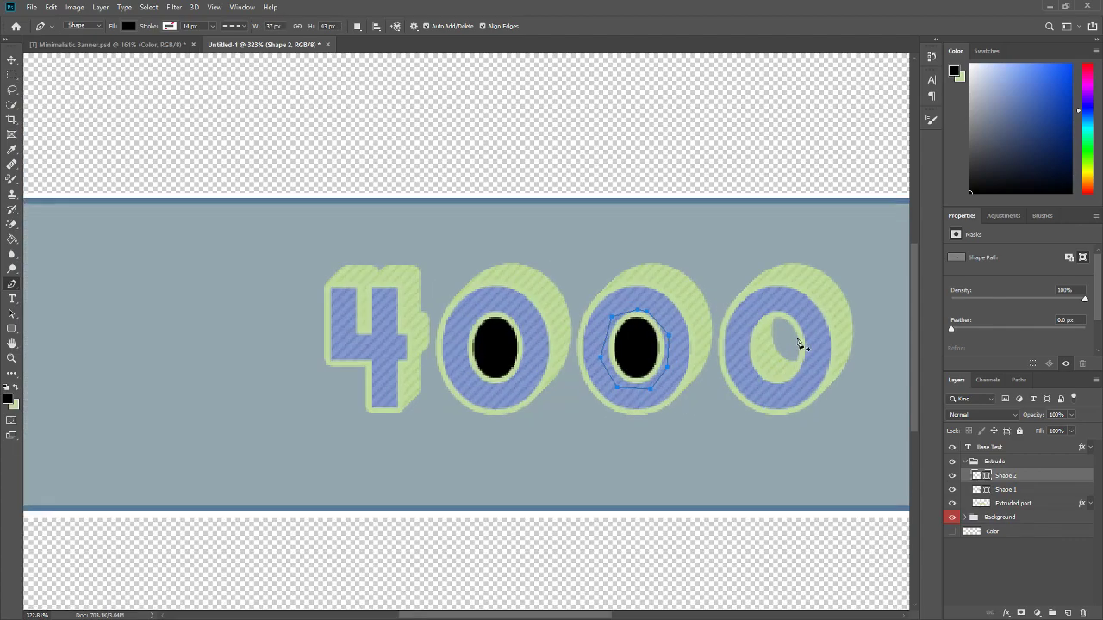
click(779, 292)
click(738, 295)
click(713, 335)
click(717, 401)
click(768, 419)
click(807, 405)
click(818, 362)
click(807, 312)
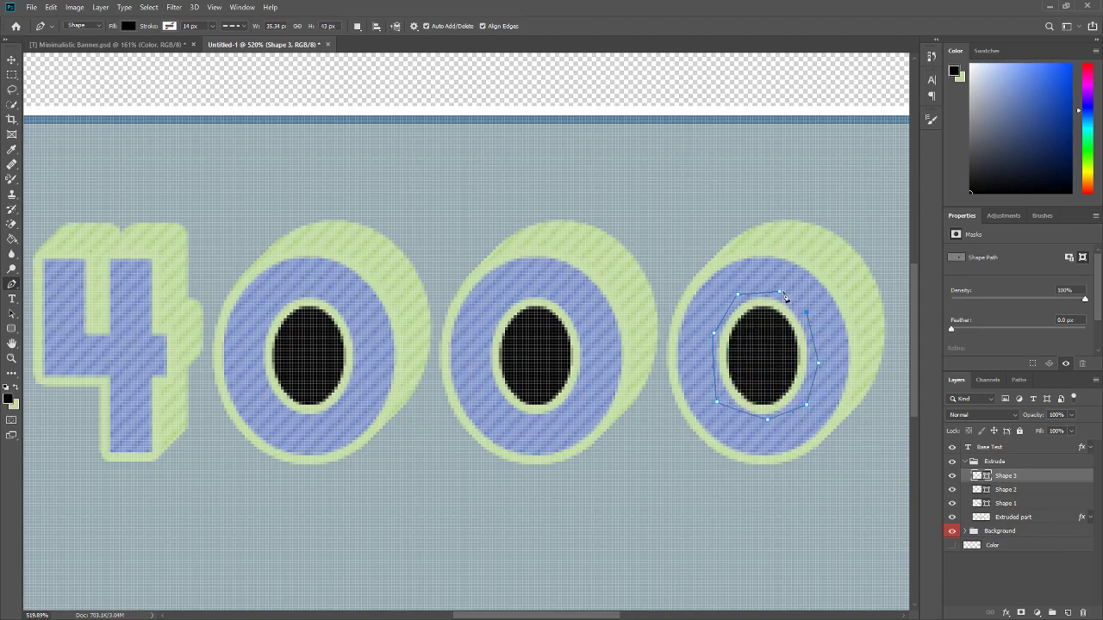
click(780, 295)
Step: Draw a closed black shape over the lower-right extruded side of the third 0, beneath the base text
scroll(714, 382, down, 2)
scroll(806, 404, up, 1)
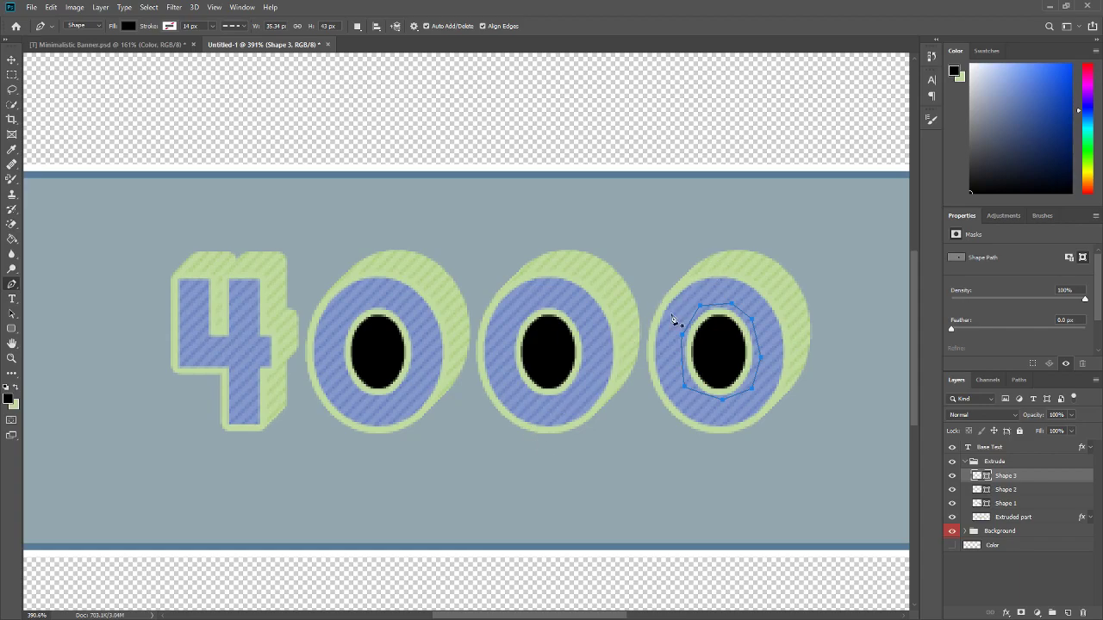
scroll(655, 344, up, 3)
scroll(620, 336, up, 2)
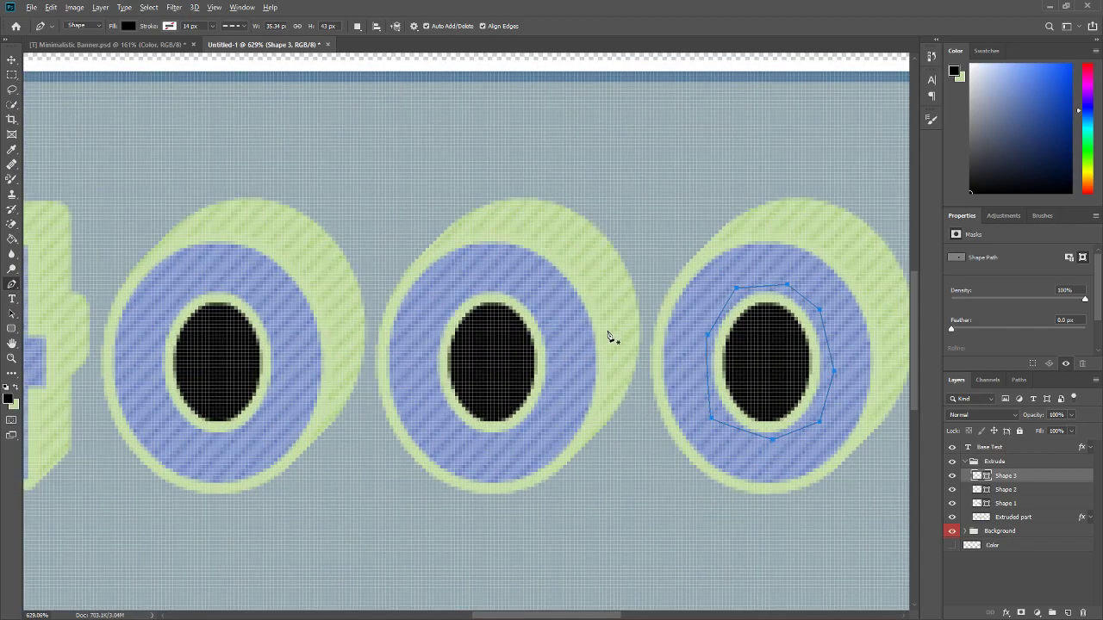
scroll(609, 333, down, 5)
scroll(841, 329, up, 2)
scroll(820, 326, up, 2)
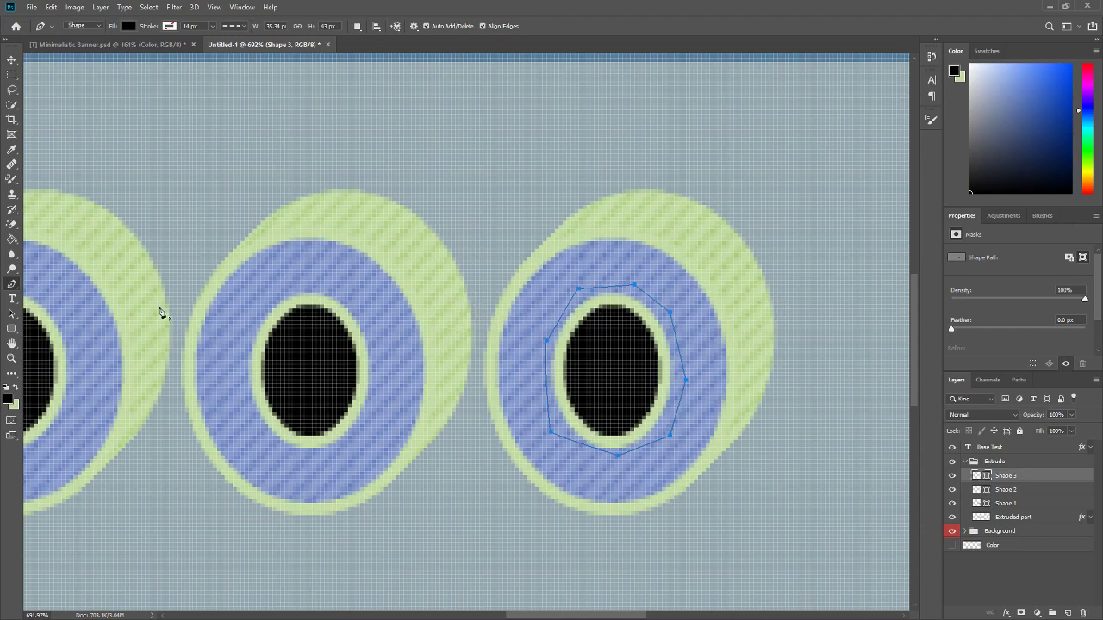
click(734, 329)
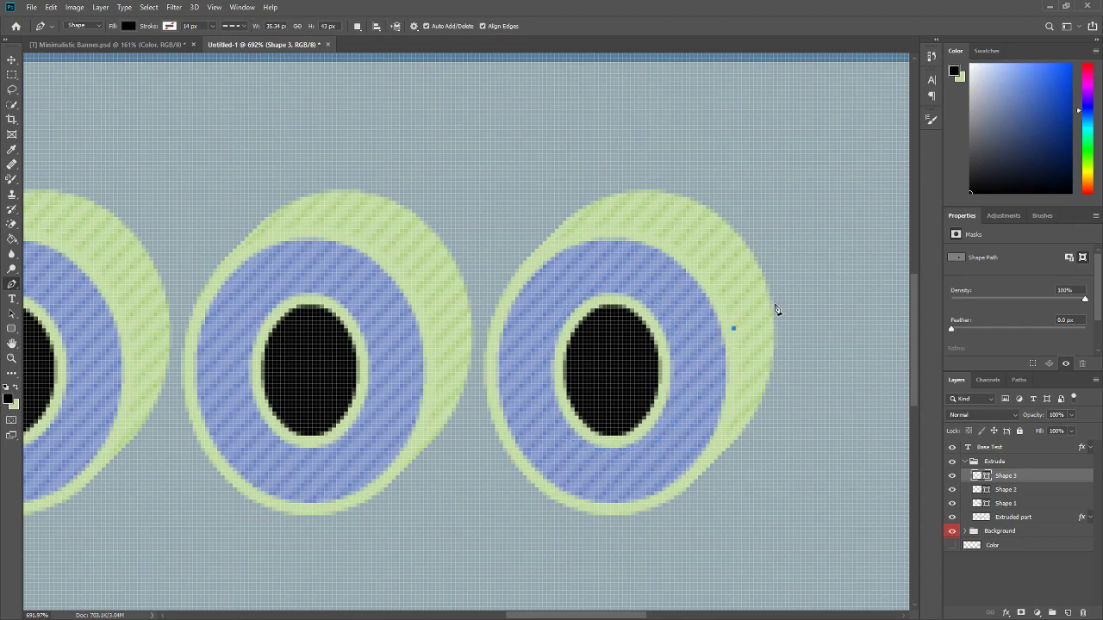
click(789, 279)
click(796, 403)
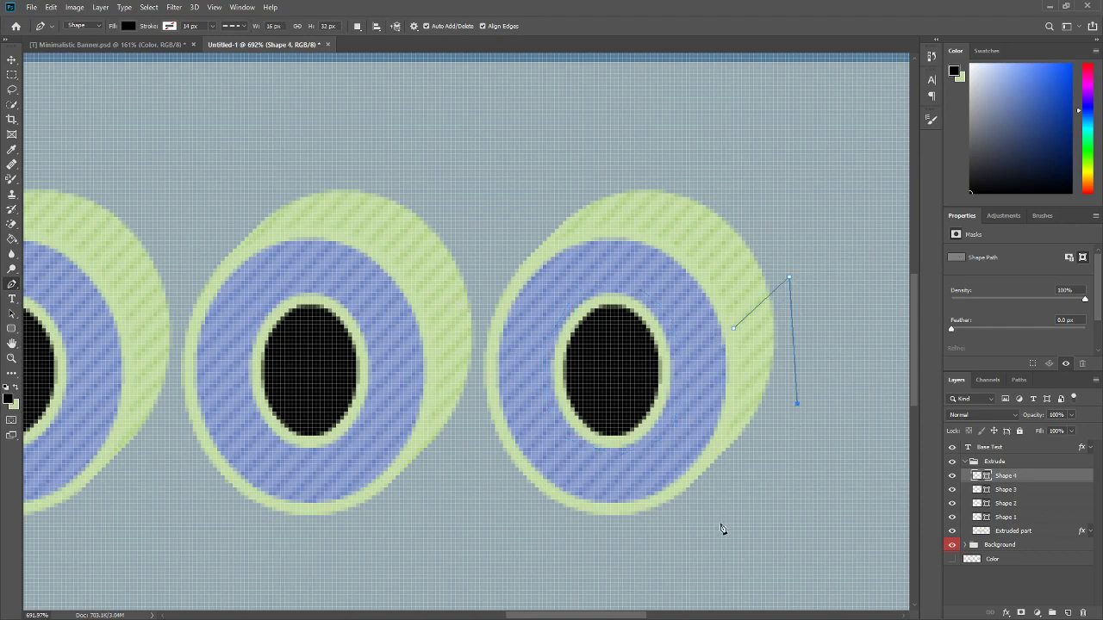
click(721, 523)
drag(646, 529, 662, 437)
click(732, 332)
Step: Draw a closed black shape about 30 × 62 px over the lower-right extruded side of the second 0
click(424, 329)
click(482, 278)
click(471, 403)
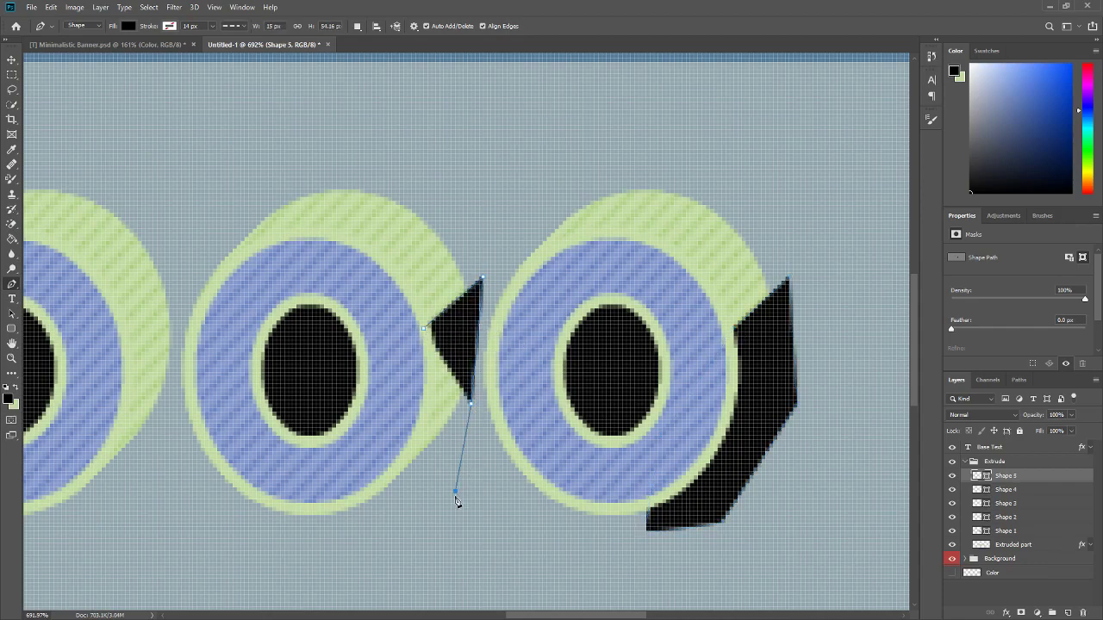
click(455, 492)
click(388, 522)
click(364, 444)
click(406, 344)
click(425, 330)
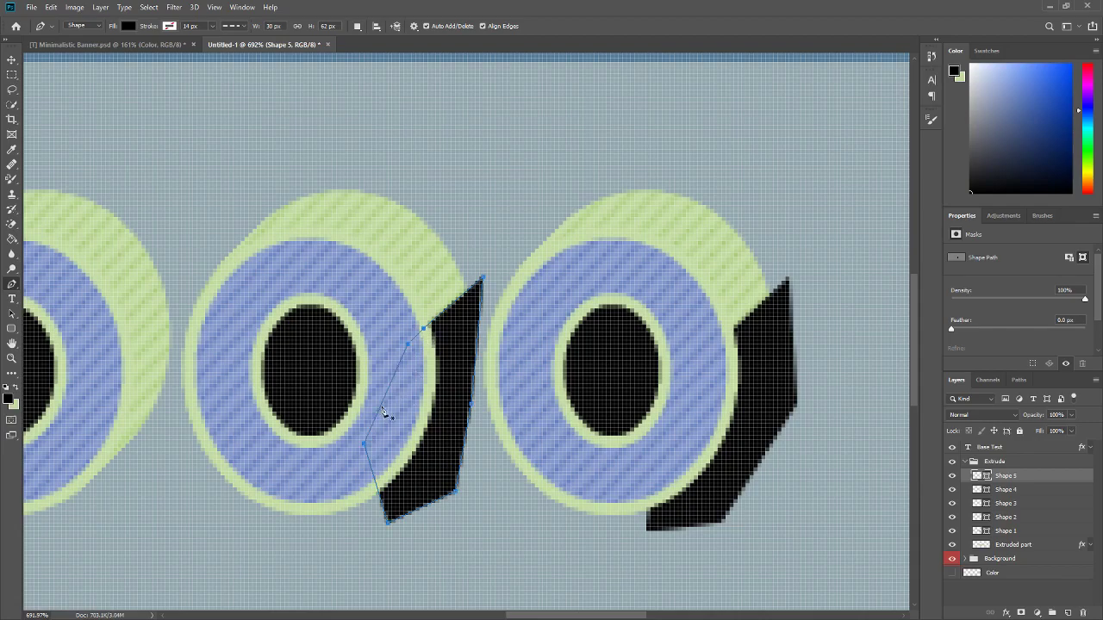
Step: Draw a closed black shape about 27 × 64 px over the lower-right extruded side of the first 0
scroll(371, 418, down, 5)
scroll(207, 370, up, 6)
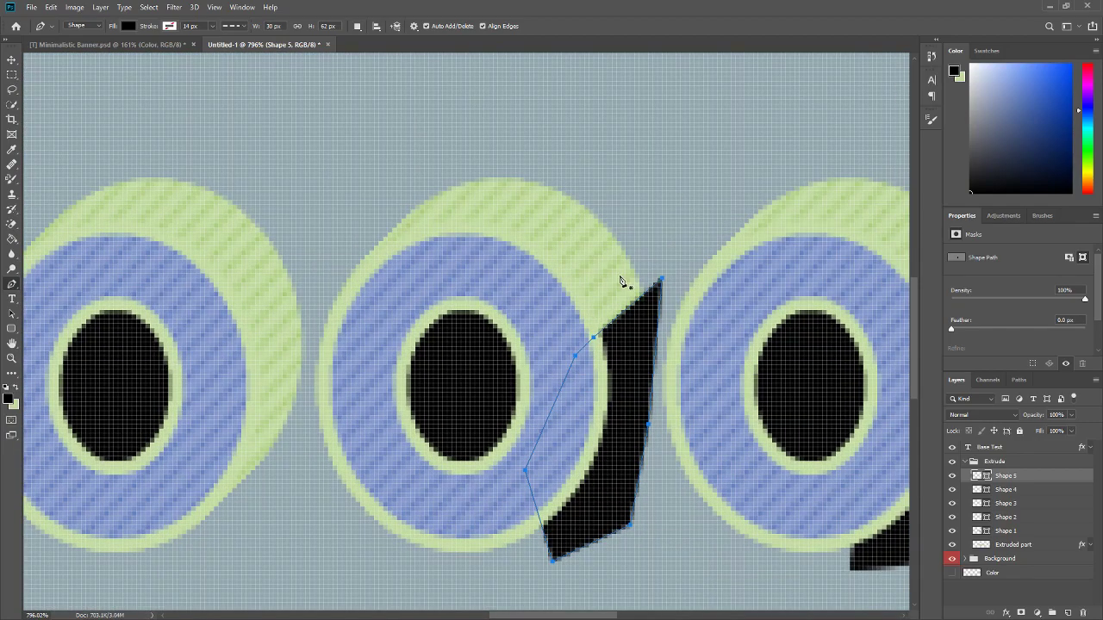
click(241, 337)
click(309, 270)
click(300, 402)
click(286, 506)
drag(218, 560, 186, 480)
click(241, 337)
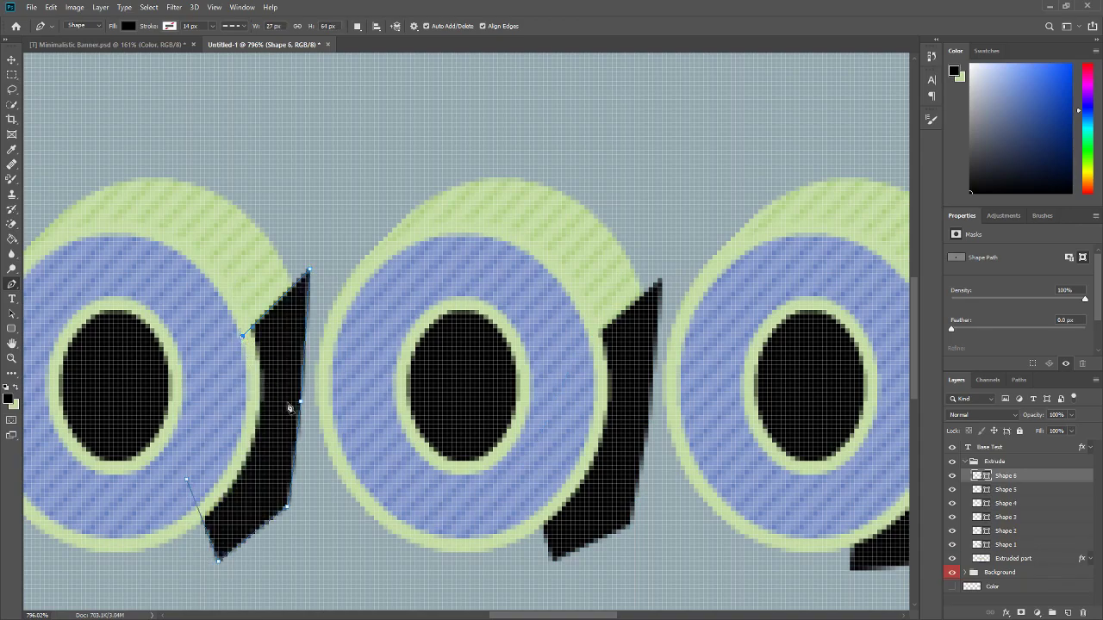
Step: Draw a closed black shape about 28 × 72 px over the lower-right extruded side of the 4
scroll(284, 403, down, 3)
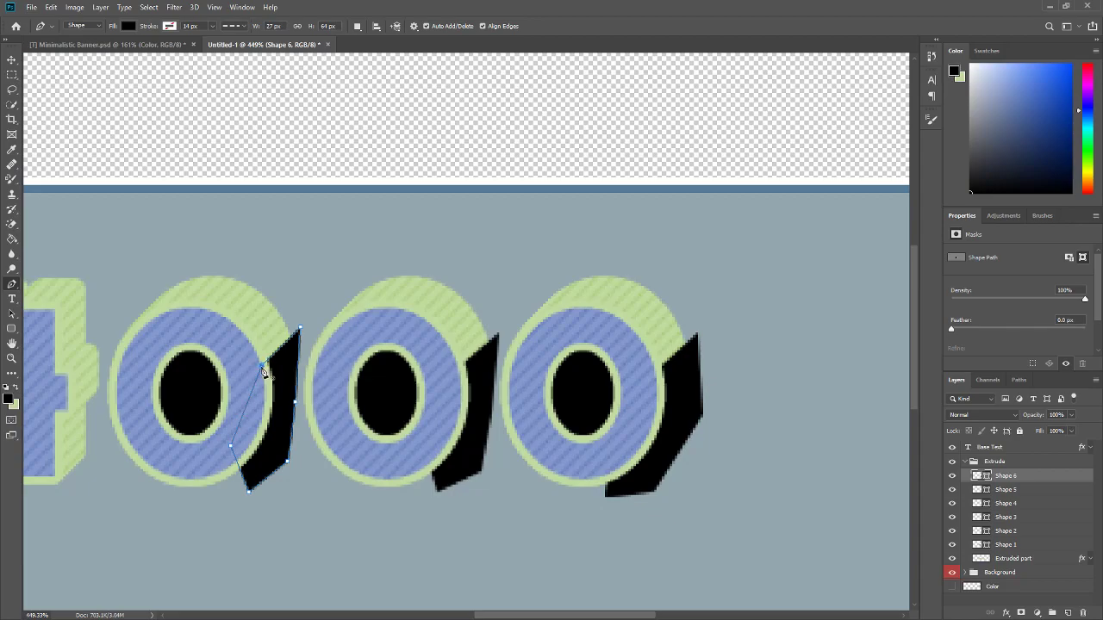
scroll(178, 455, down, 5)
scroll(118, 442, up, 8)
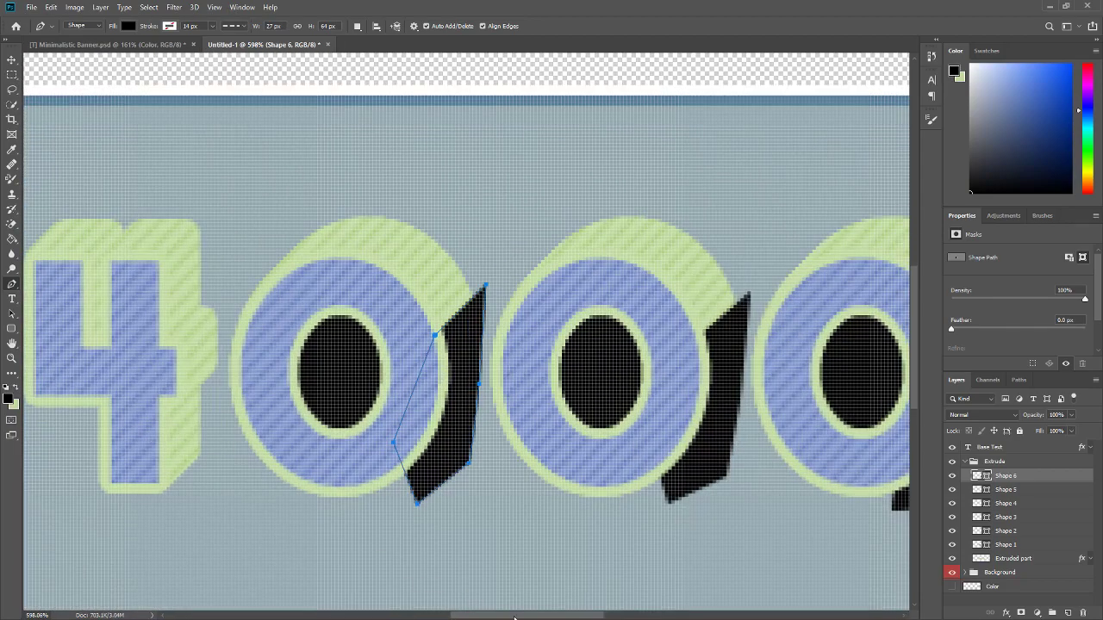
scroll(416, 589, left, 5)
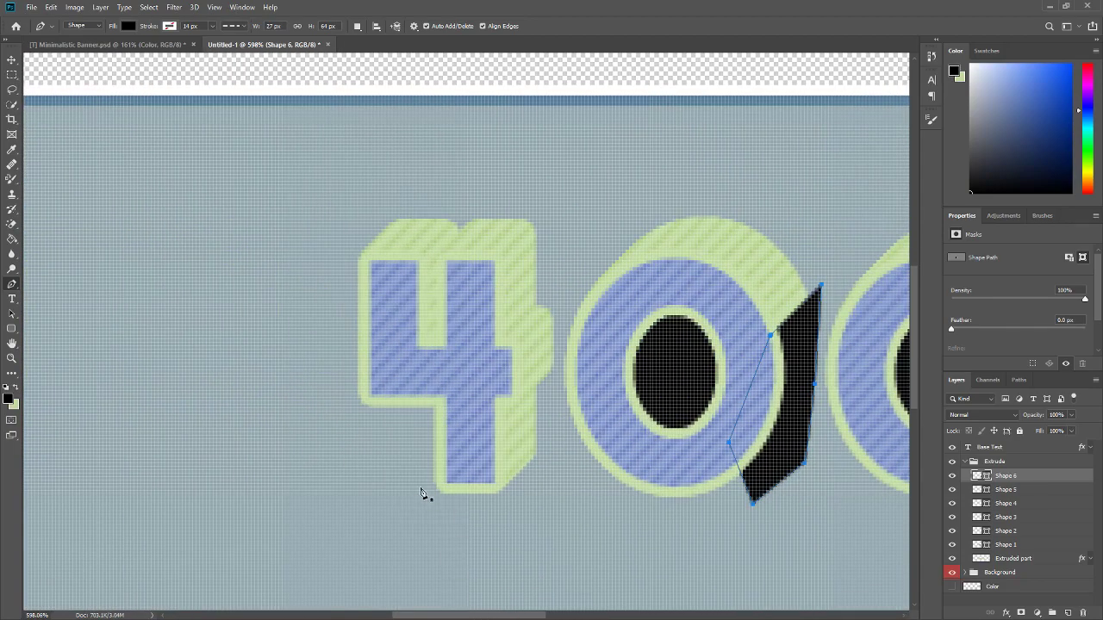
scroll(652, 324, up, 1)
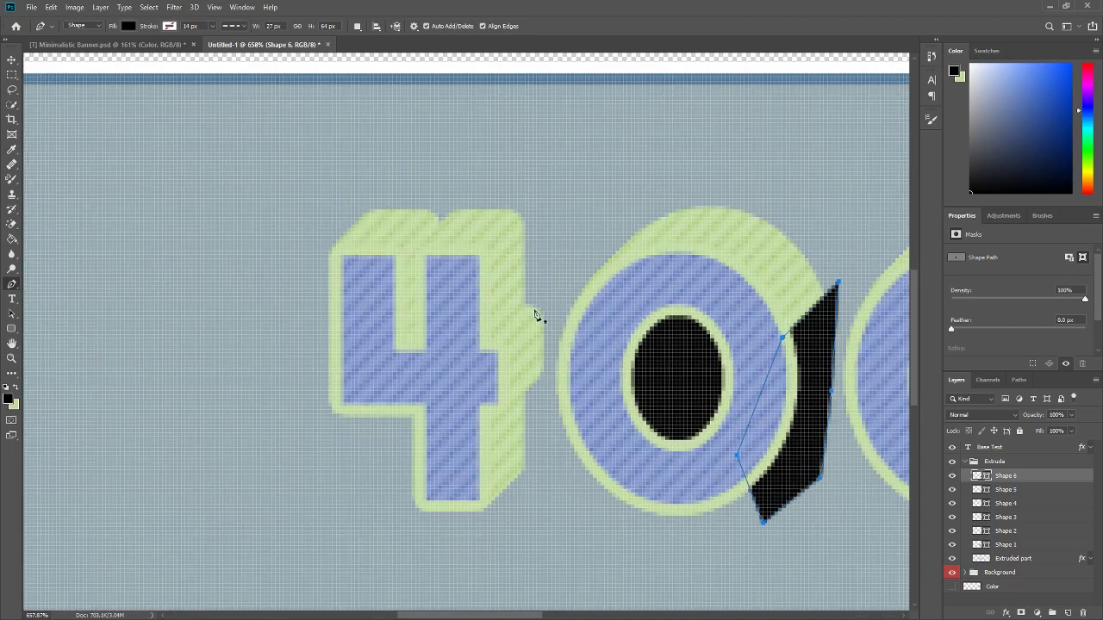
click(484, 342)
click(543, 291)
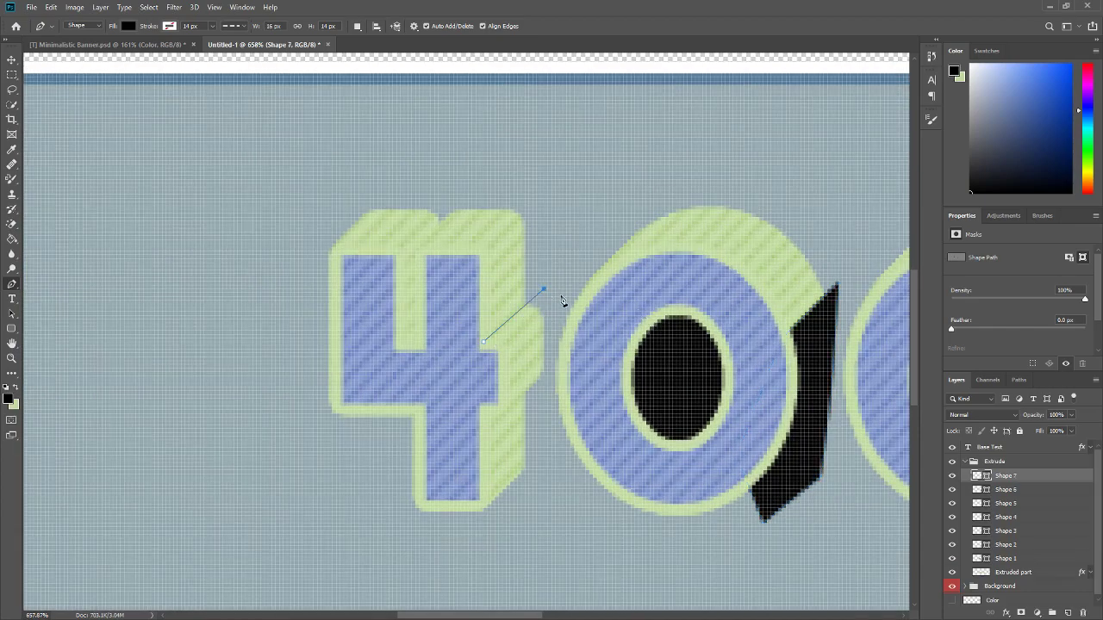
click(548, 395)
click(539, 490)
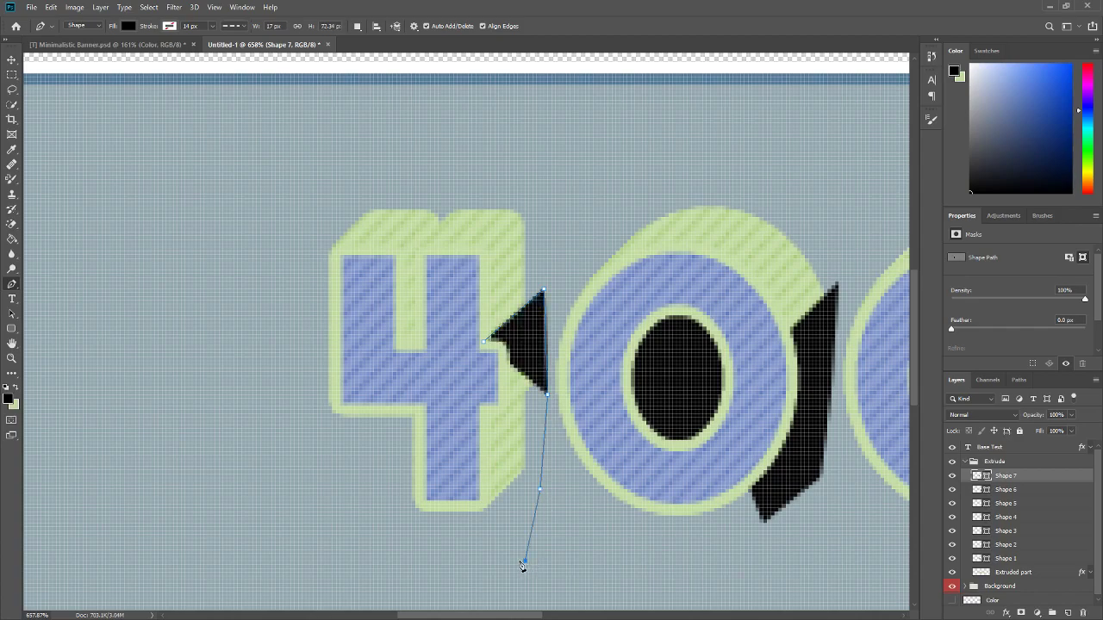
click(524, 560)
click(443, 522)
click(457, 428)
click(484, 343)
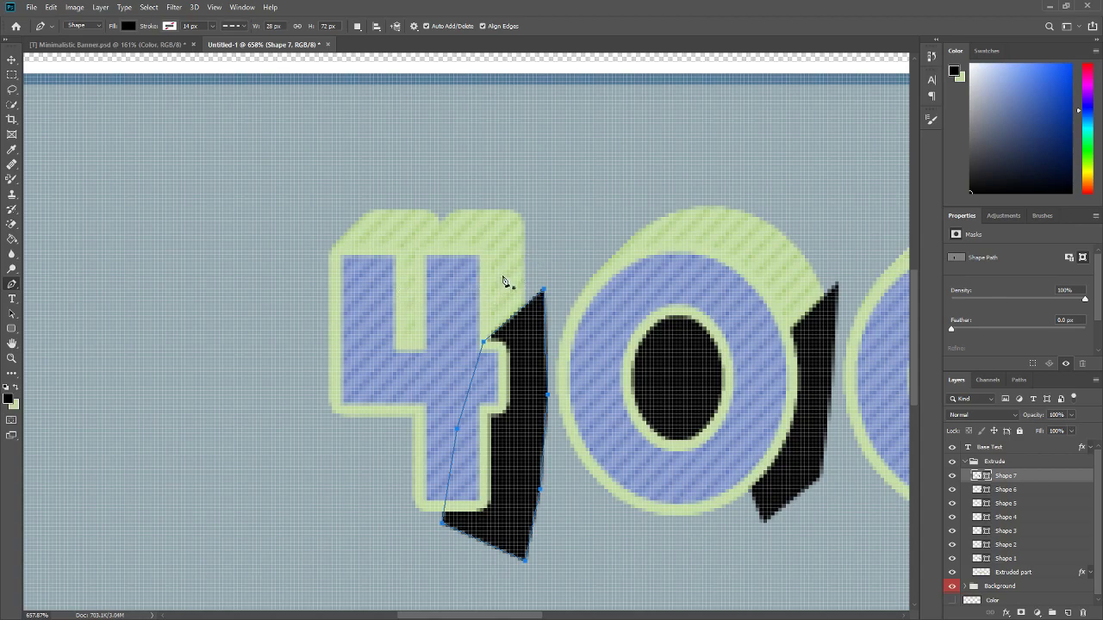
Step: Draw a closed black shape about 20 × 28 px over the inner notch of the 4, beneath the base text
click(392, 296)
click(433, 268)
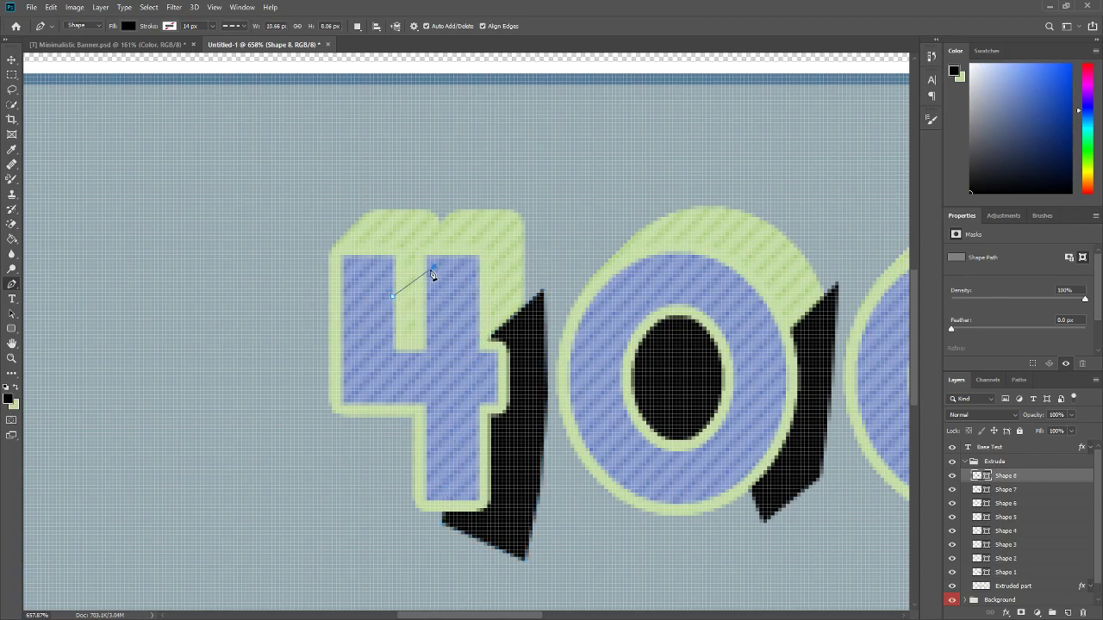
click(441, 352)
click(381, 372)
click(367, 328)
click(392, 296)
scroll(571, 390, down, 3)
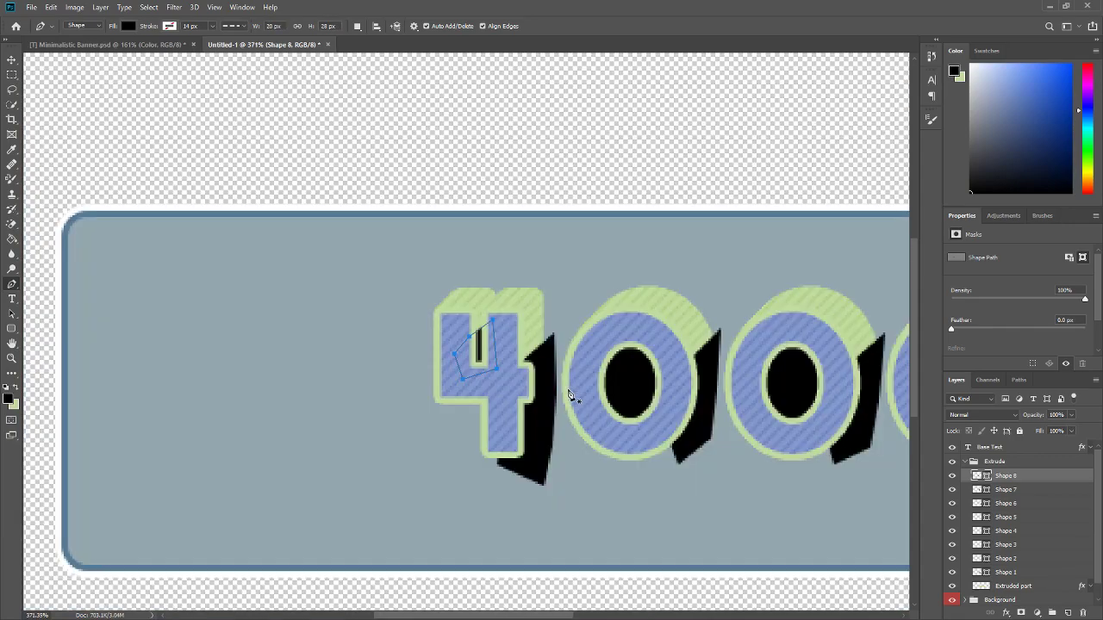
scroll(572, 390, up, 2)
right_click(465, 328)
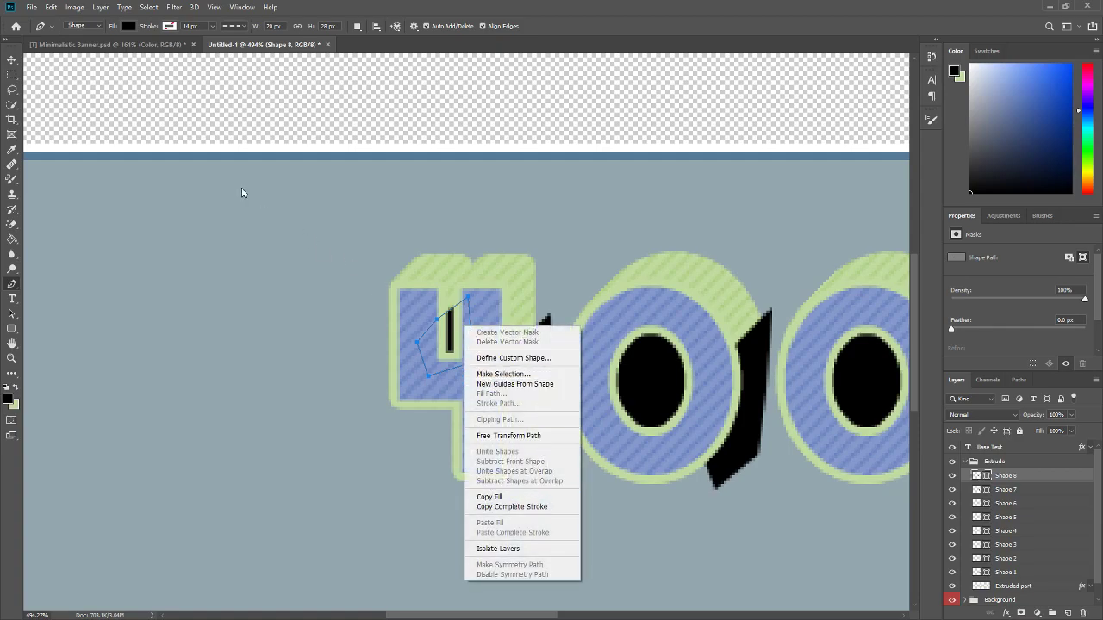
click(536, 375)
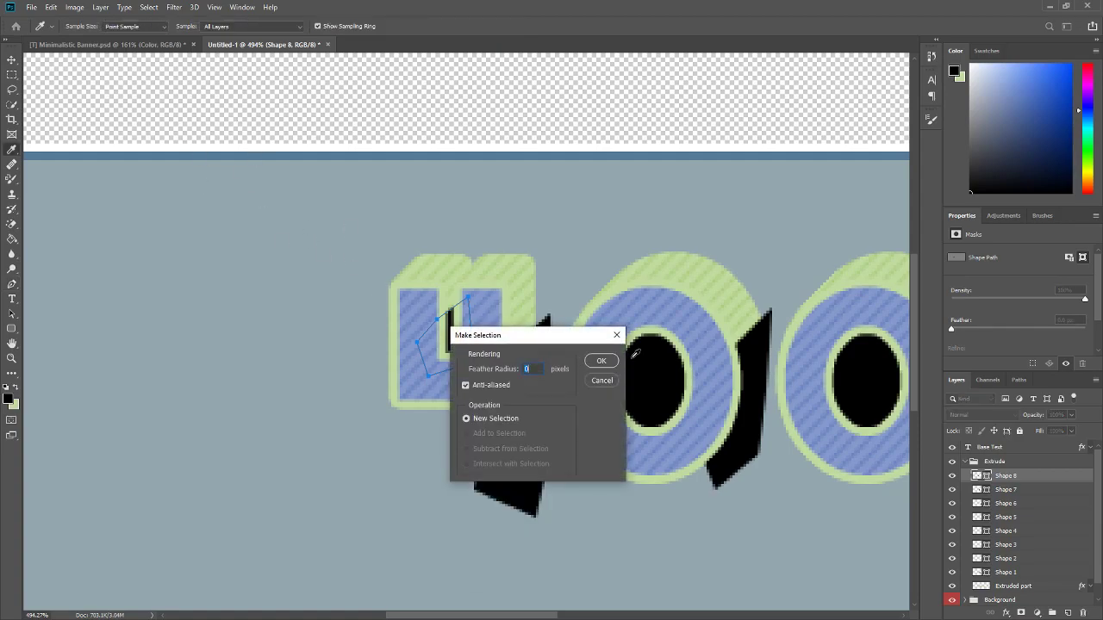
key(Return)
key(m)
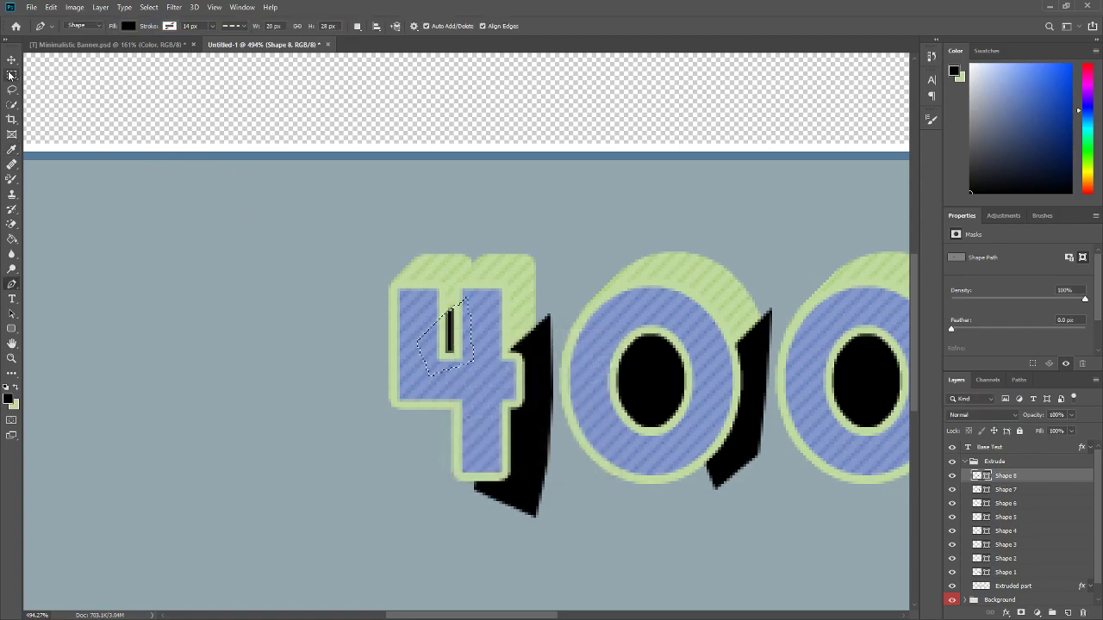
right_click(469, 343)
click(487, 350)
Step: Select layers Shape 1 through Shape 8 and clip them to the Extruded part layer with clipping masks
key(ctrl+minus)
key(ctrl+minus)
key(ctrl+minus)
key(ctrl+minus)
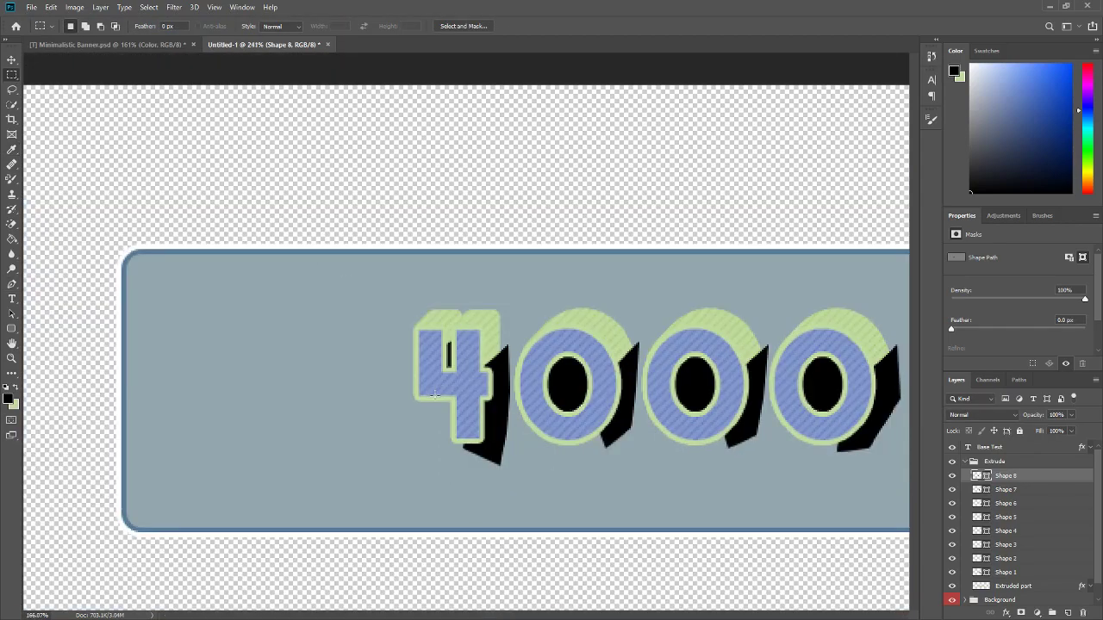
scroll(429, 380, up, 4)
scroll(428, 380, down, 2)
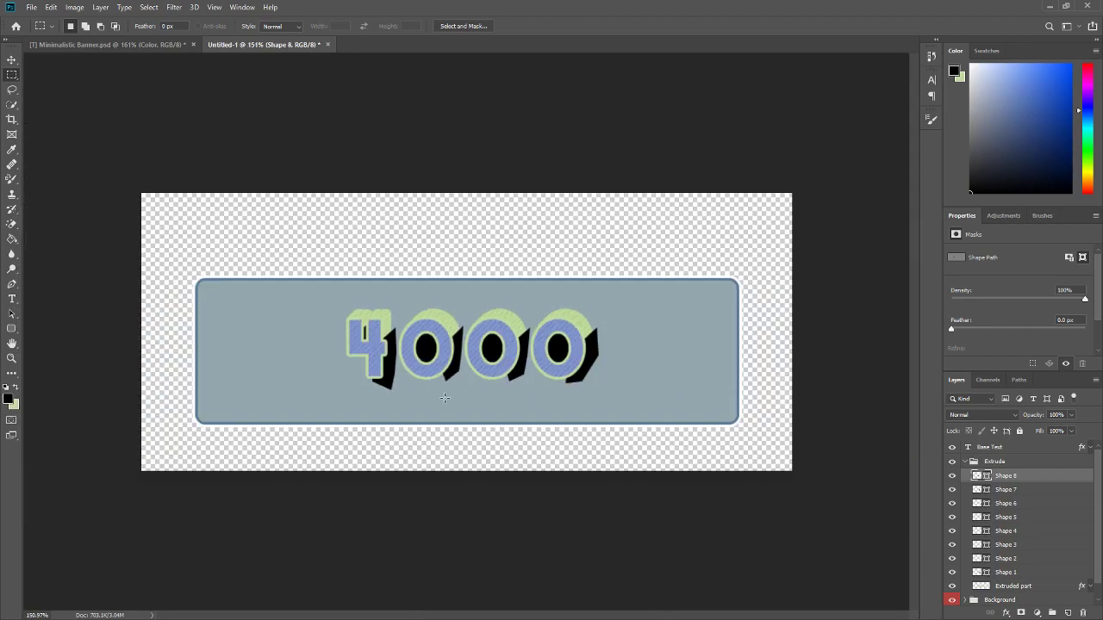
shift+click(1021, 573)
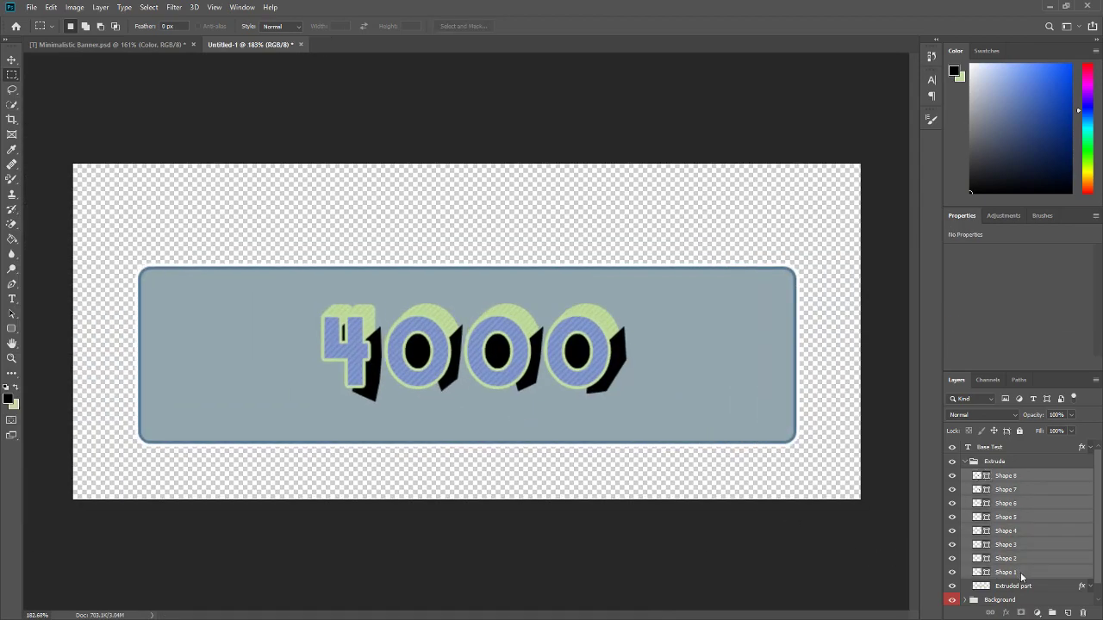
right_click(1021, 574)
click(988, 307)
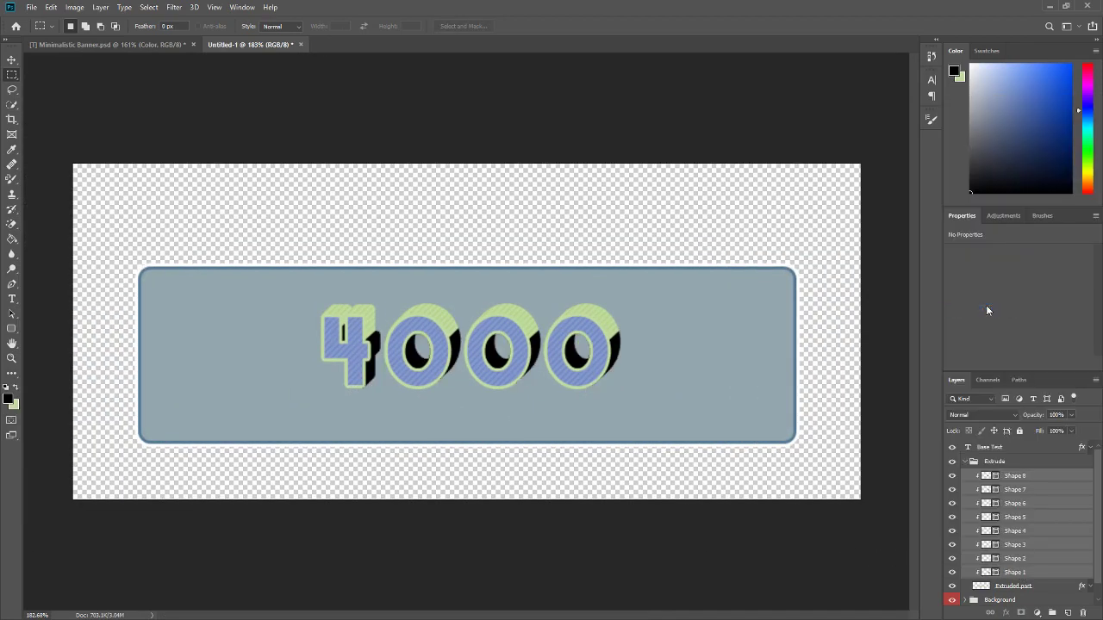
Step: Keep the clipped shape layers in Normal blend mode and lower their opacity to 11%
scroll(437, 320, down, 1)
scroll(517, 362, up, 2)
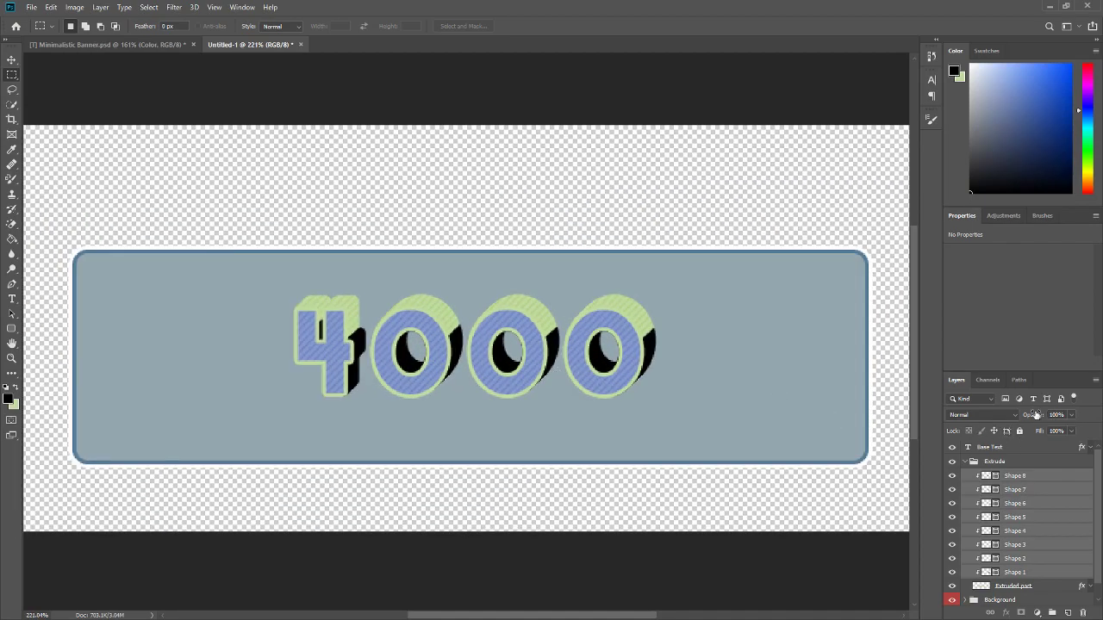
click(980, 414)
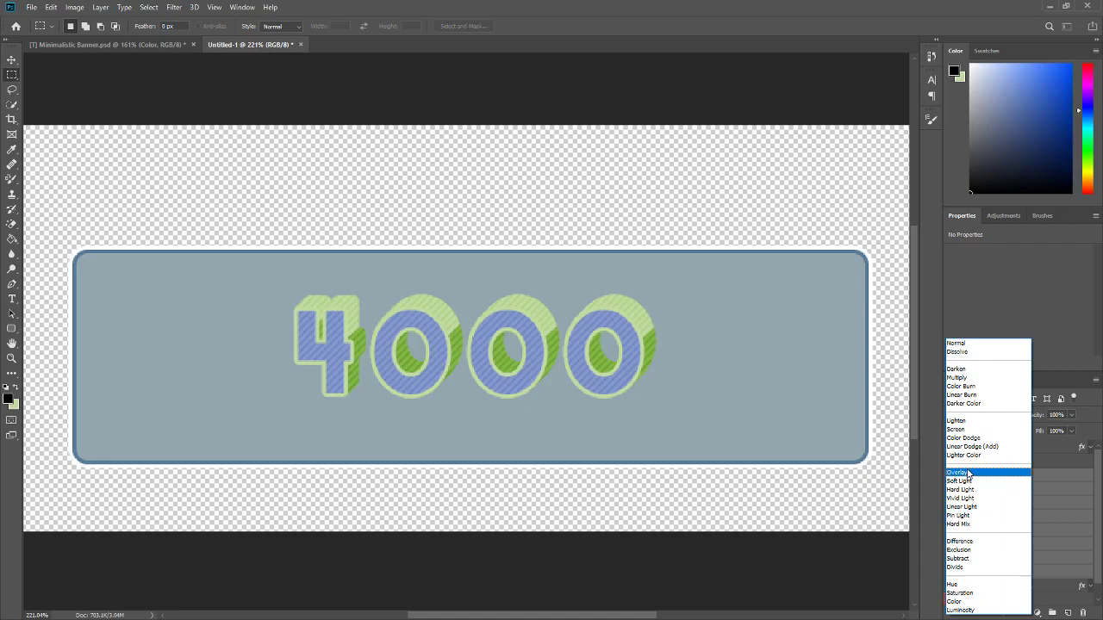
click(954, 343)
click(1071, 415)
drag(1072, 431, 1024, 432)
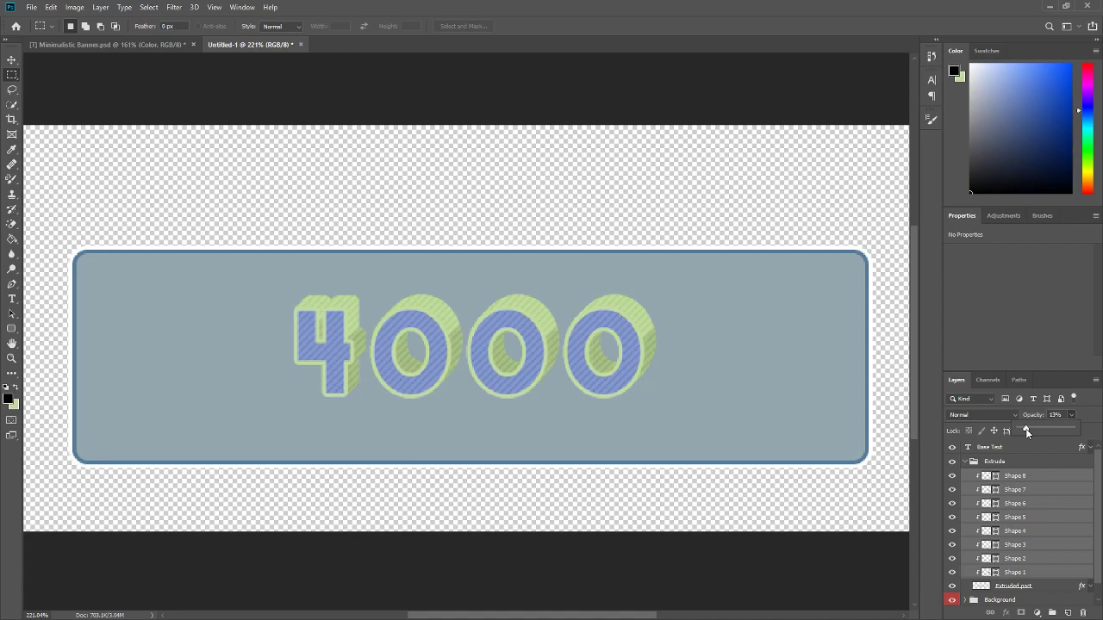
drag(1024, 431, 1025, 431)
scroll(371, 366, down, 5)
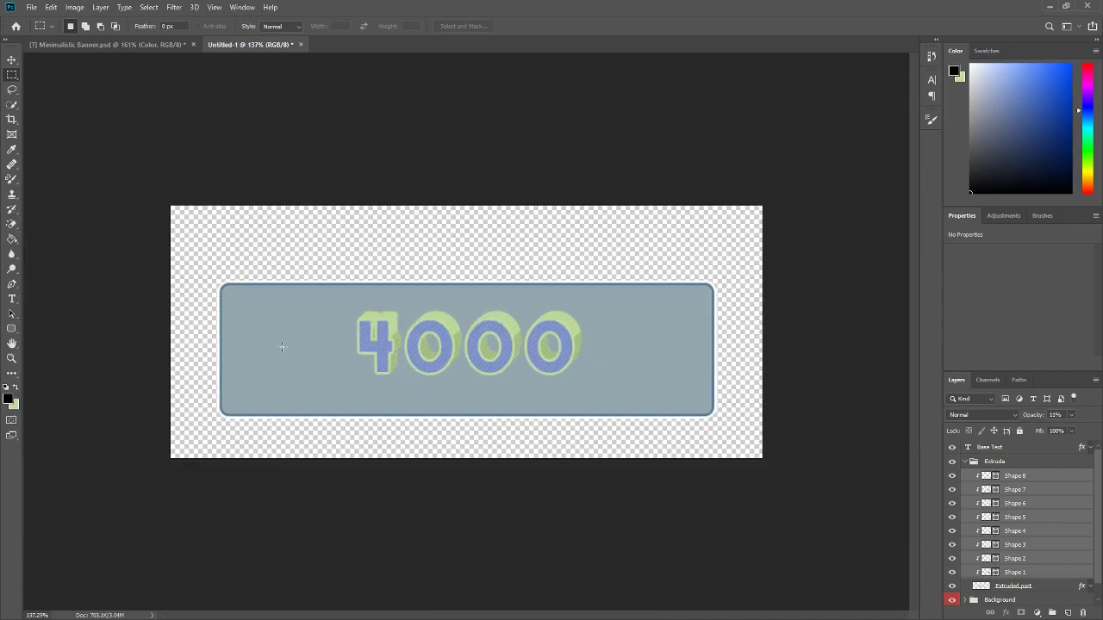
scroll(370, 365, up, 3)
scroll(371, 366, up, 2)
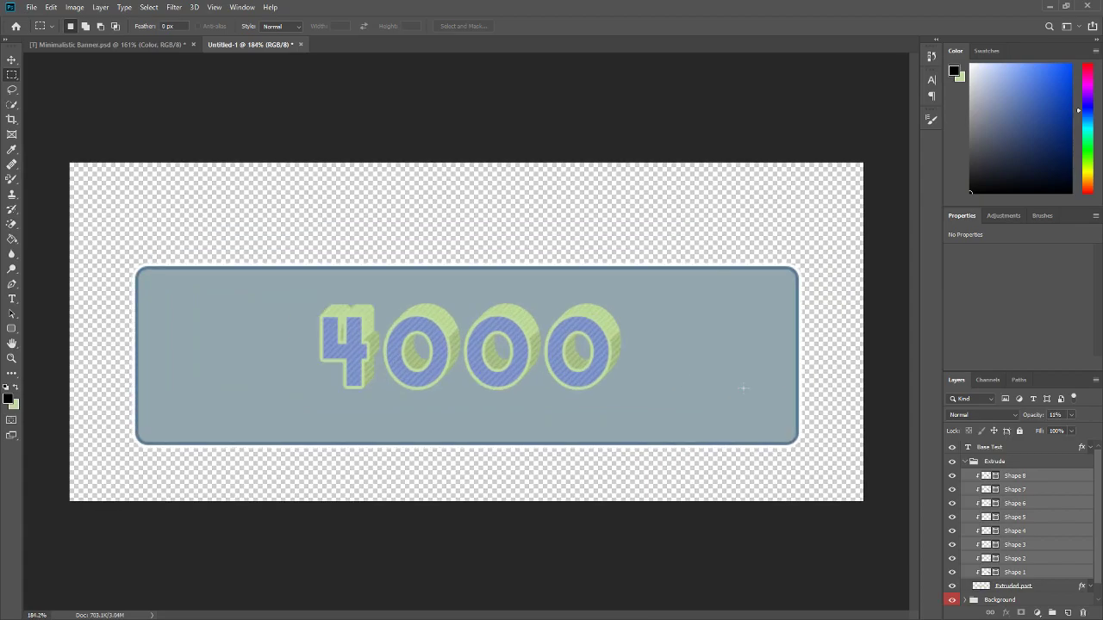
Step: Try the Overlay blend mode at 100% opacity on the clipped shape layers and return them to Normal
click(950, 415)
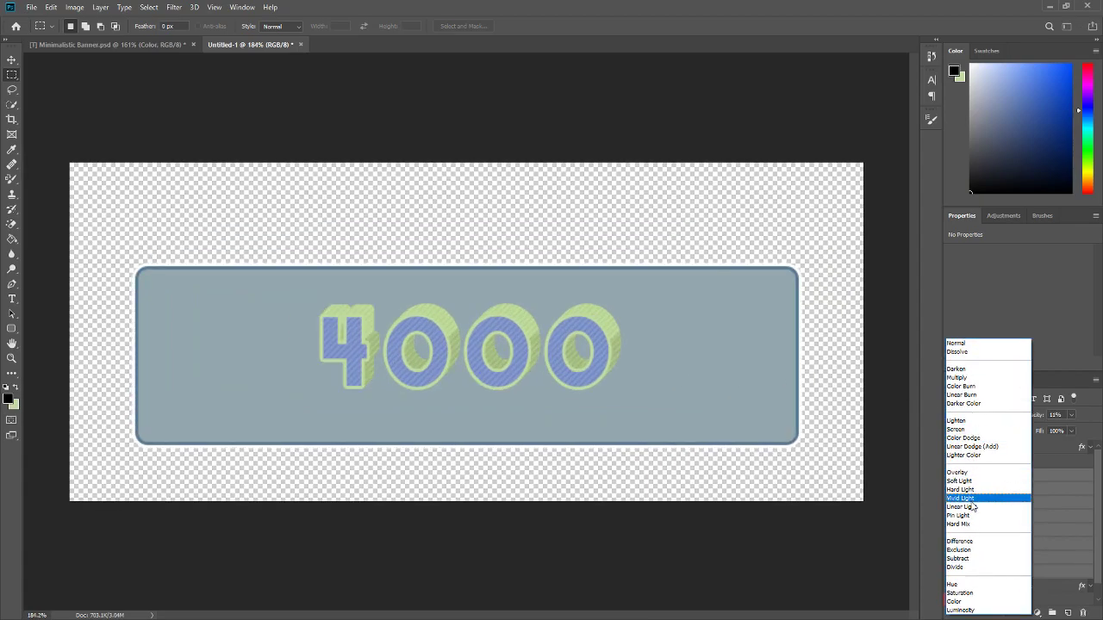
click(958, 472)
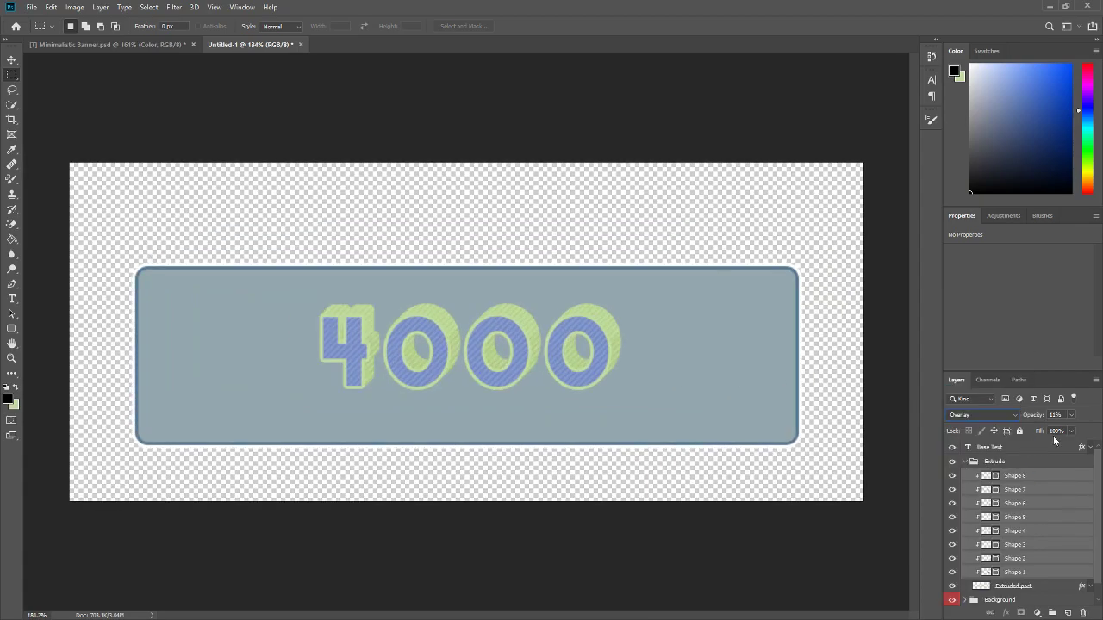
click(1071, 415)
drag(1046, 429, 1094, 428)
click(979, 415)
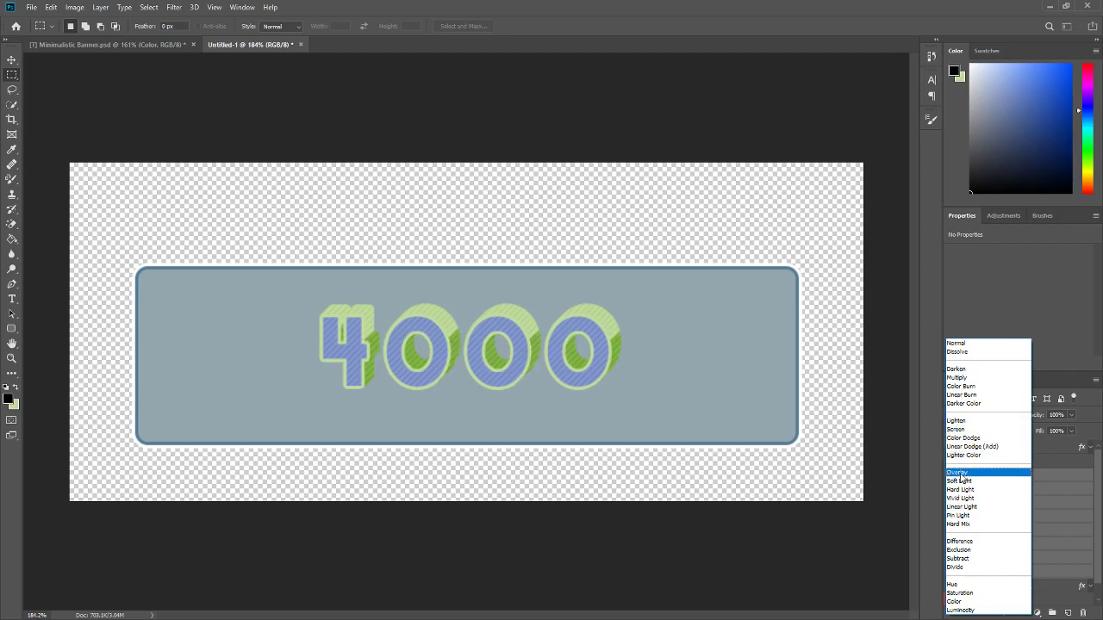
click(1073, 420)
click(1072, 417)
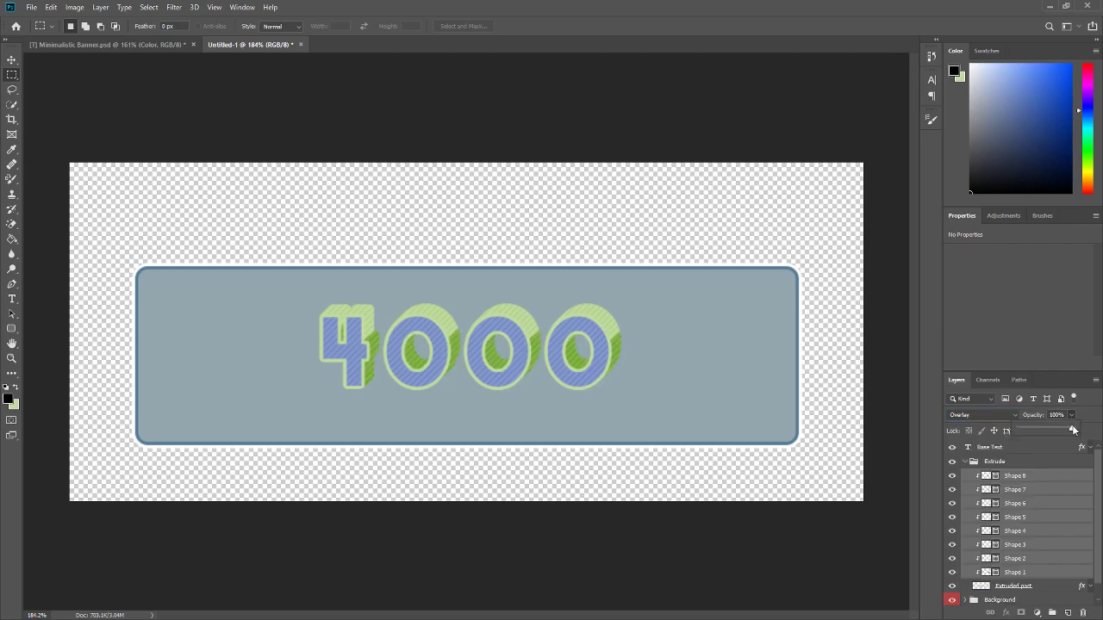
click(983, 413)
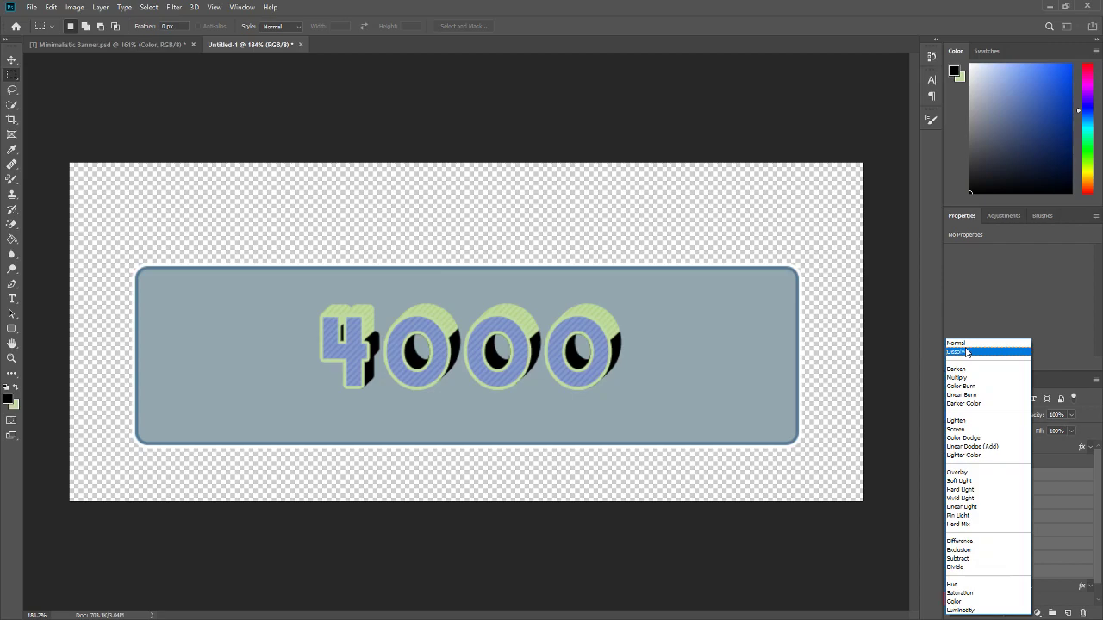
click(956, 343)
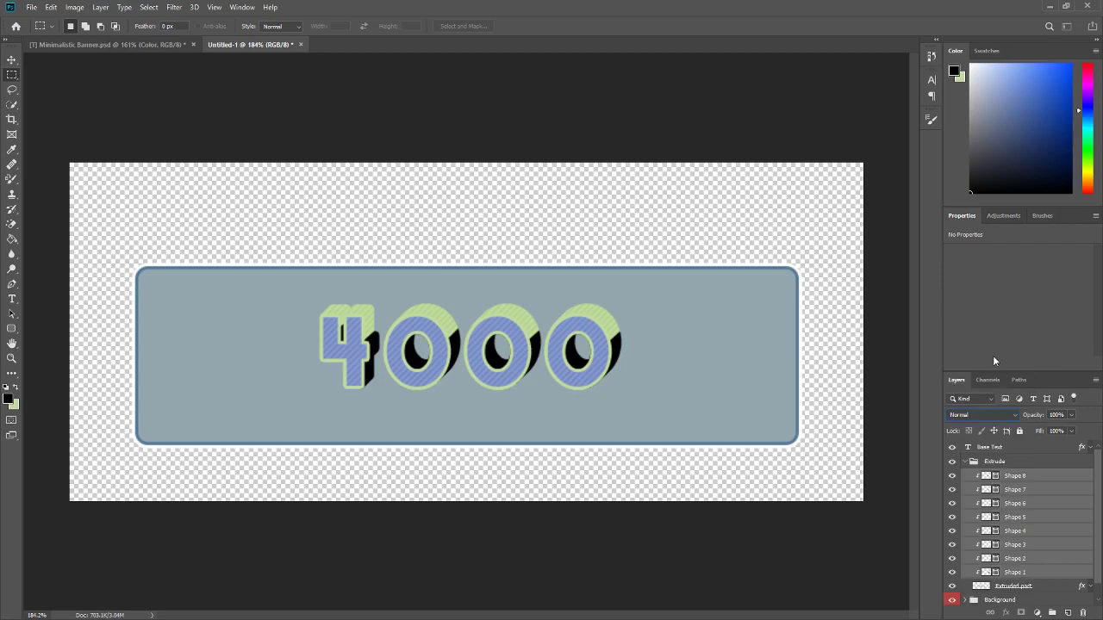
Step: Lower the opacity of the clipped shape layers to 10%
click(1072, 415)
drag(1075, 428, 1027, 430)
click(1099, 414)
scroll(594, 368, down, 8)
scroll(413, 372, up, 4)
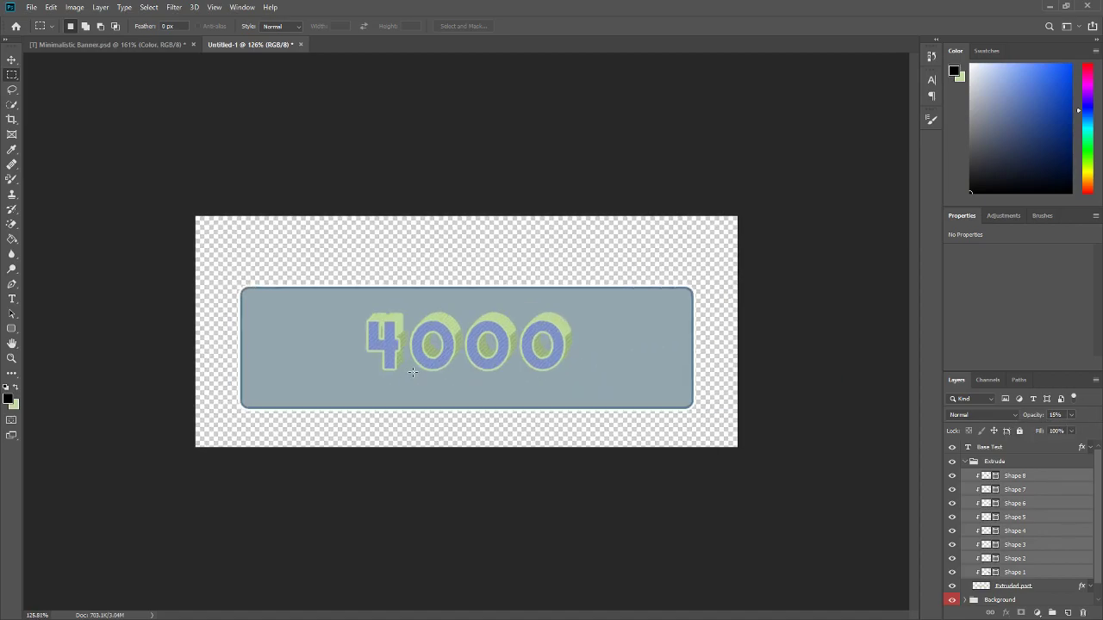
click(1071, 414)
click(1085, 412)
text(10)
key(Return)
scroll(542, 318, down, 3)
scroll(542, 318, up, 4)
scroll(542, 318, up, 2)
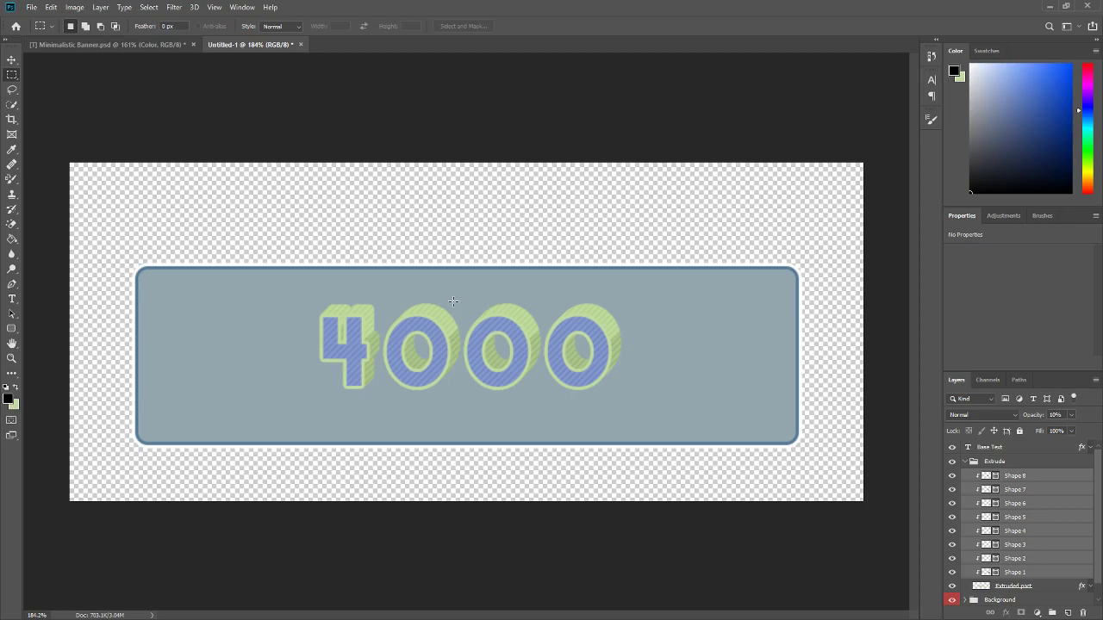
scroll(500, 425, down, 2)
scroll(492, 424, up, 1)
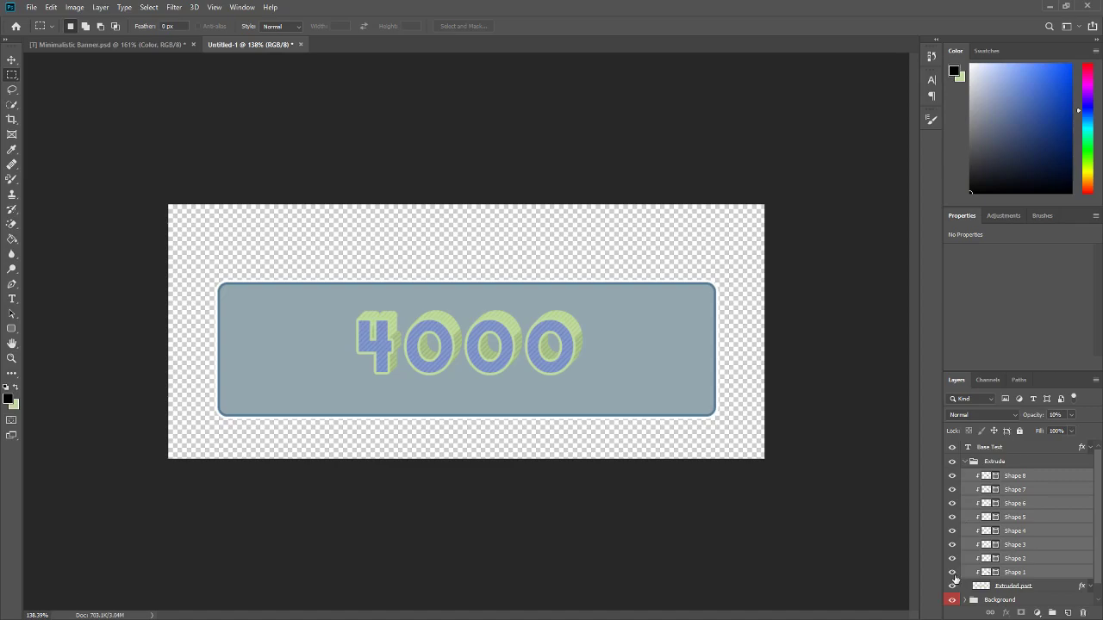
Step: Collapse the Extrude group and give it an orange color label
click(971, 462)
click(965, 462)
right_click(955, 462)
click(979, 512)
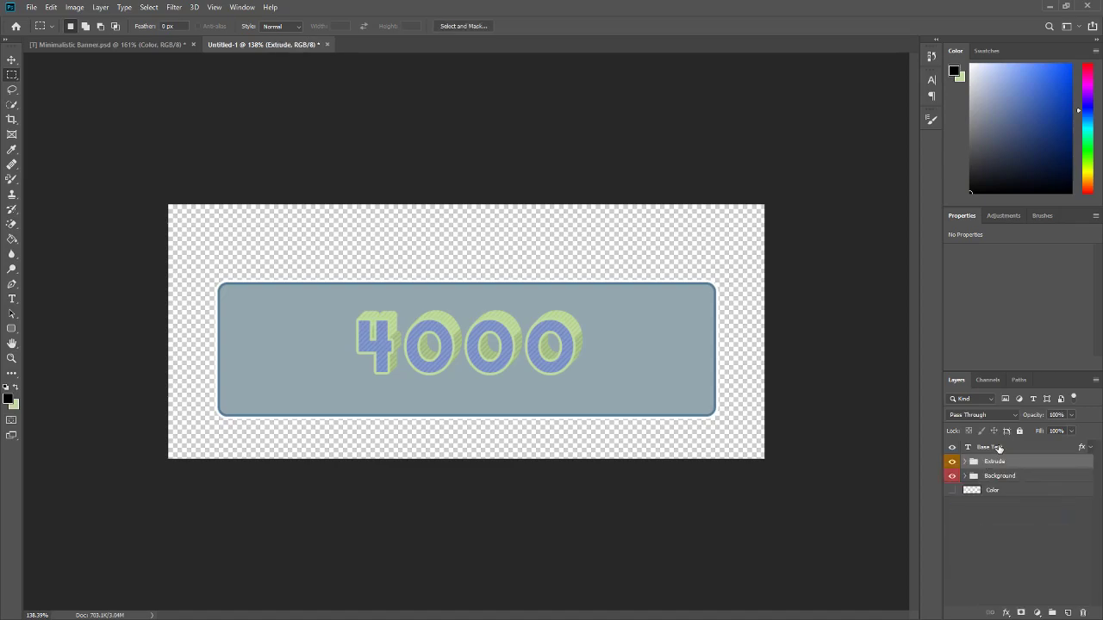
Step: Duplicate the Base Text layer and place the copy directly beneath the original
ctrl+click(374, 347)
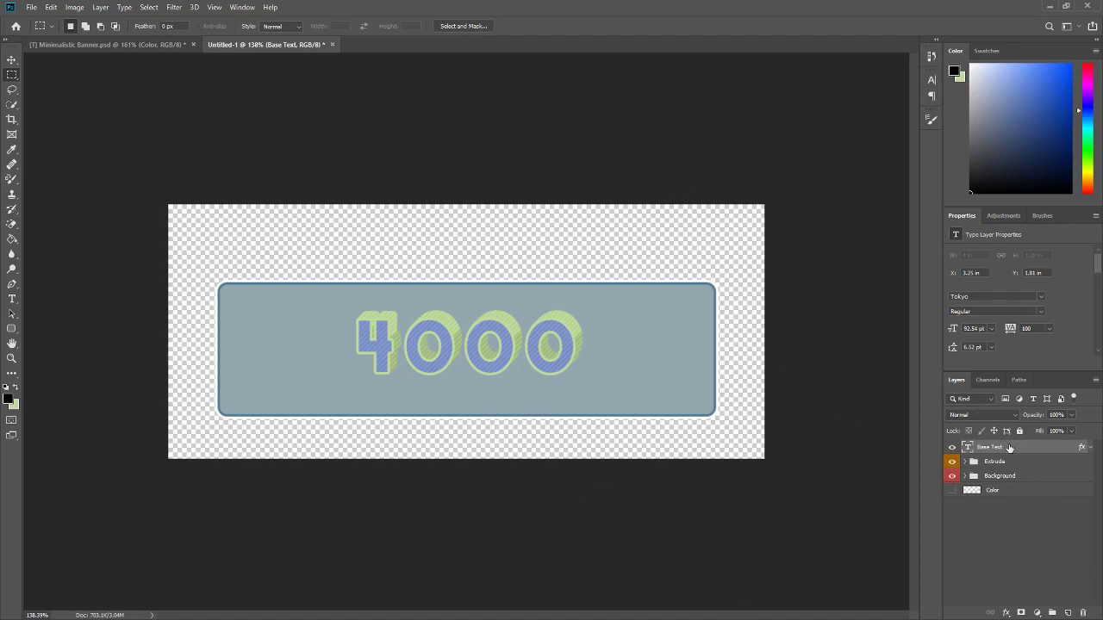
key(ctrl+j)
drag(1005, 463, 998, 447)
click(992, 464)
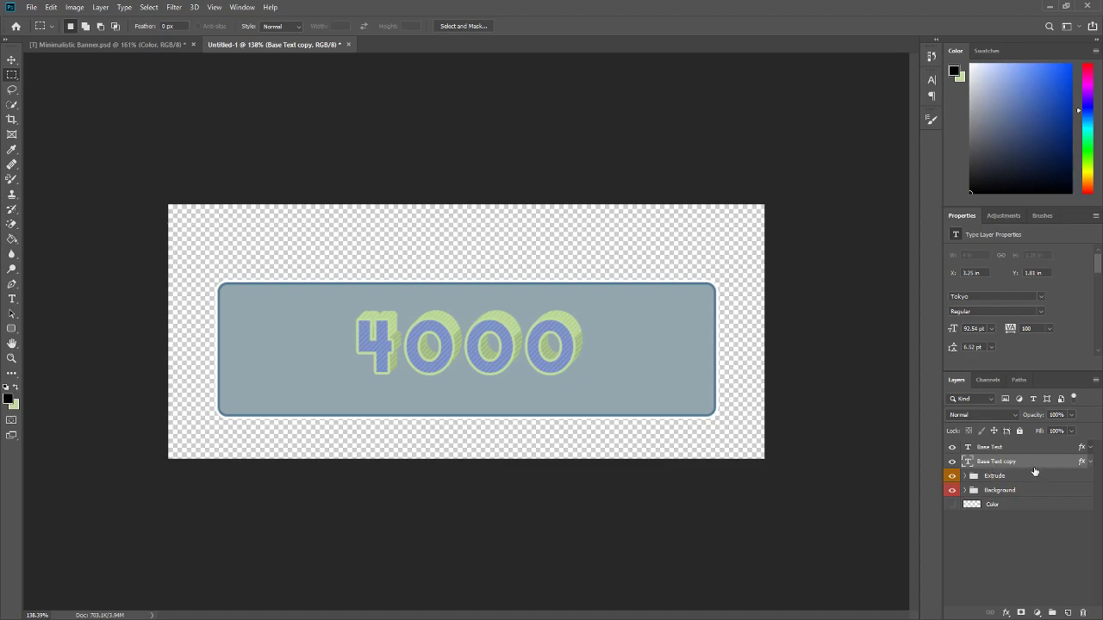
Step: Group the Base Text copy layer, name the group Drop Shadow and give it a yellow color label
key(ctrl+g)
double_click(999, 461)
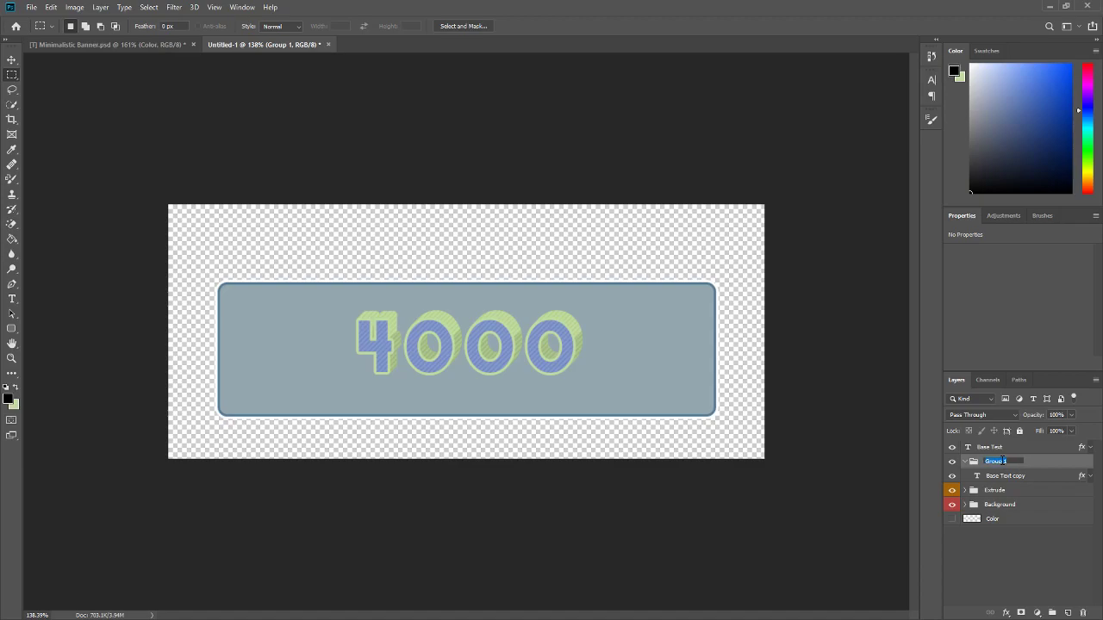
text(Shadow)
key(Return)
right_click(954, 462)
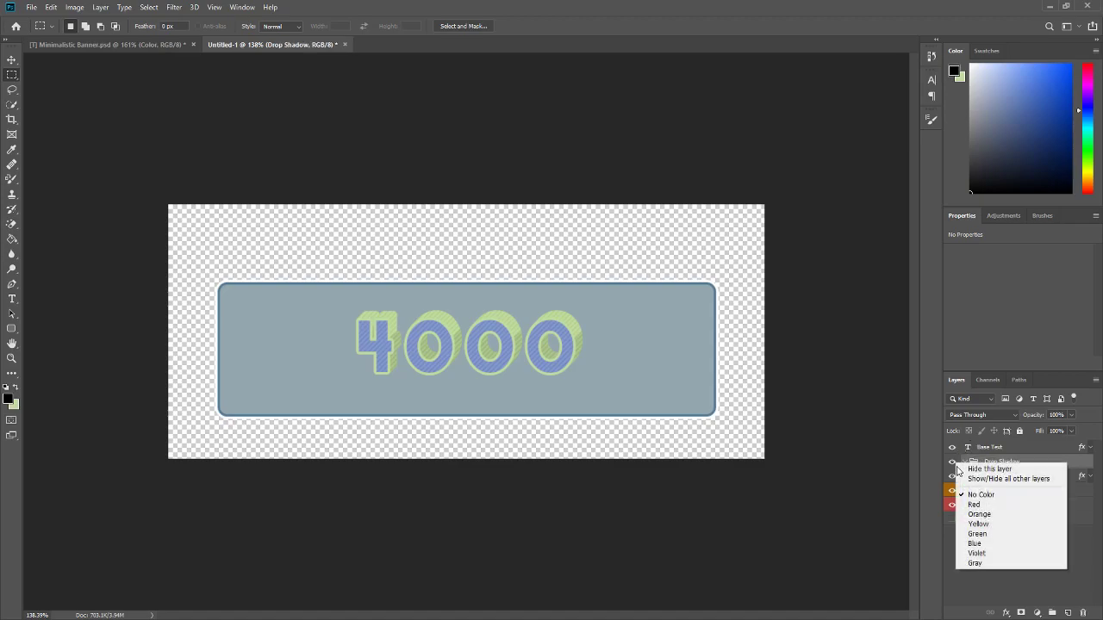
click(993, 526)
Step: Rasterize the layer style of the Base Text copy inside the Drop Shadow group
right_click(1006, 477)
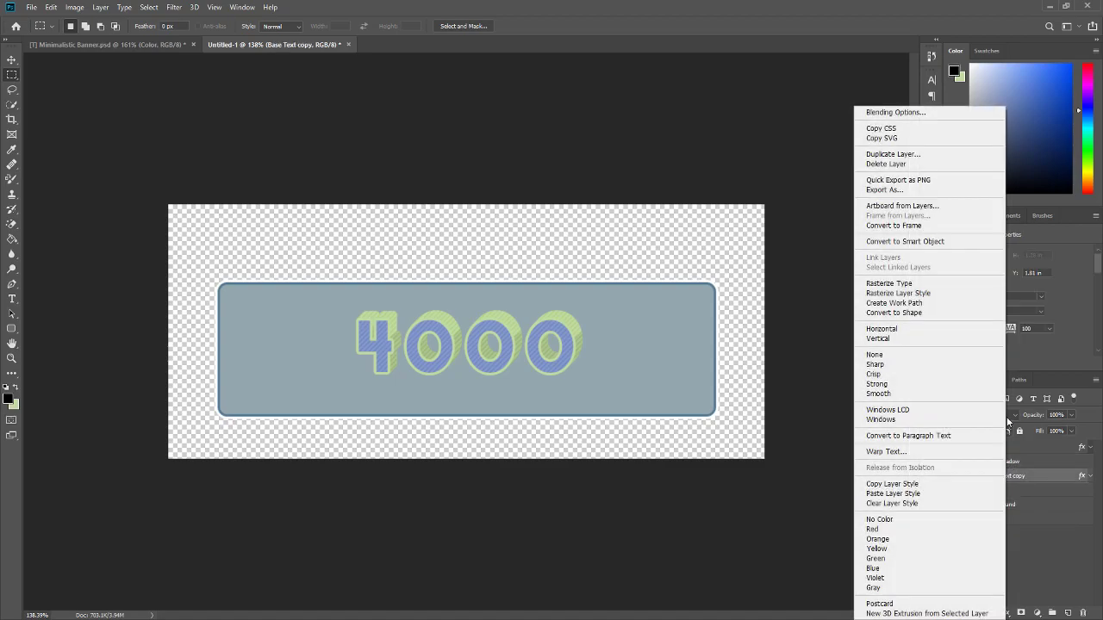
click(1066, 506)
right_click(1038, 478)
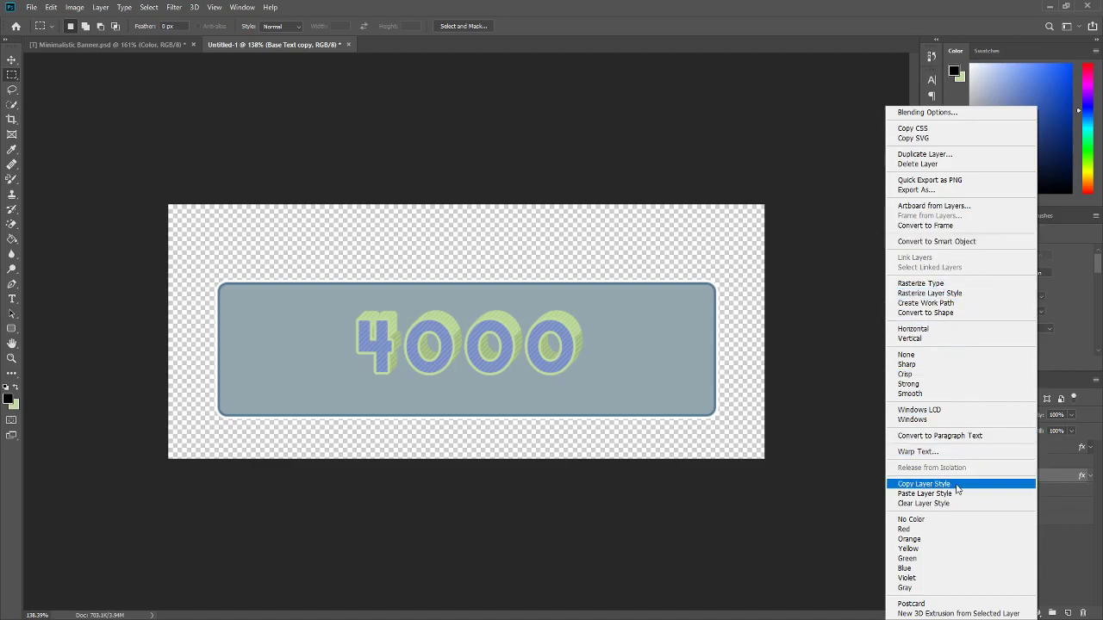
click(930, 293)
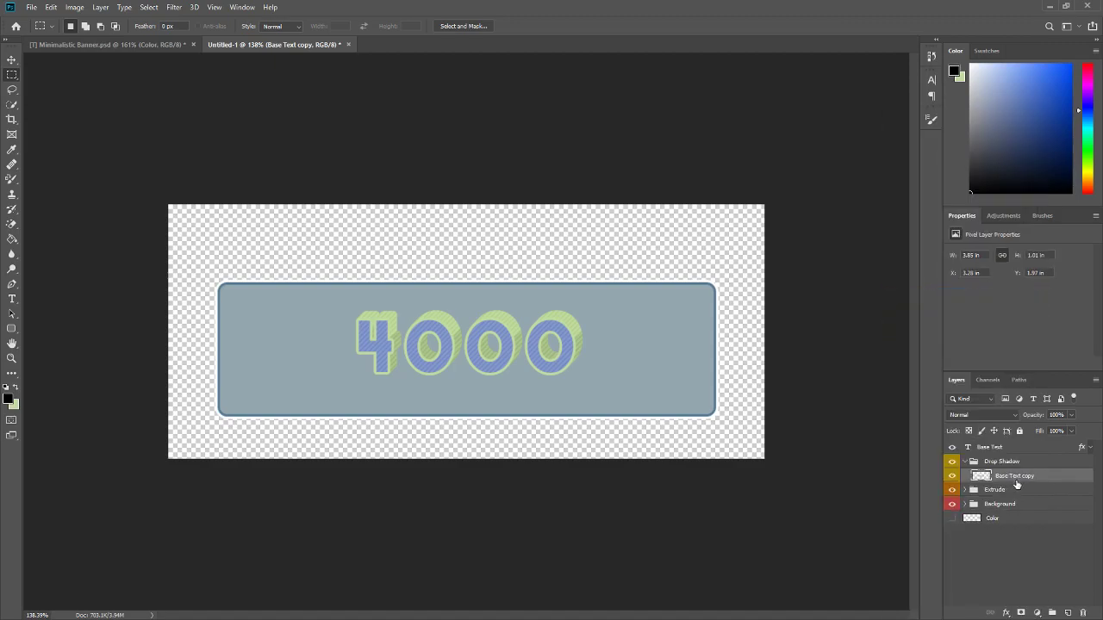
Step: Apply a Color Overlay of 000000 to the rasterized Base Text copy in Normal mode at 100% opacity
right_click(1016, 485)
click(956, 10)
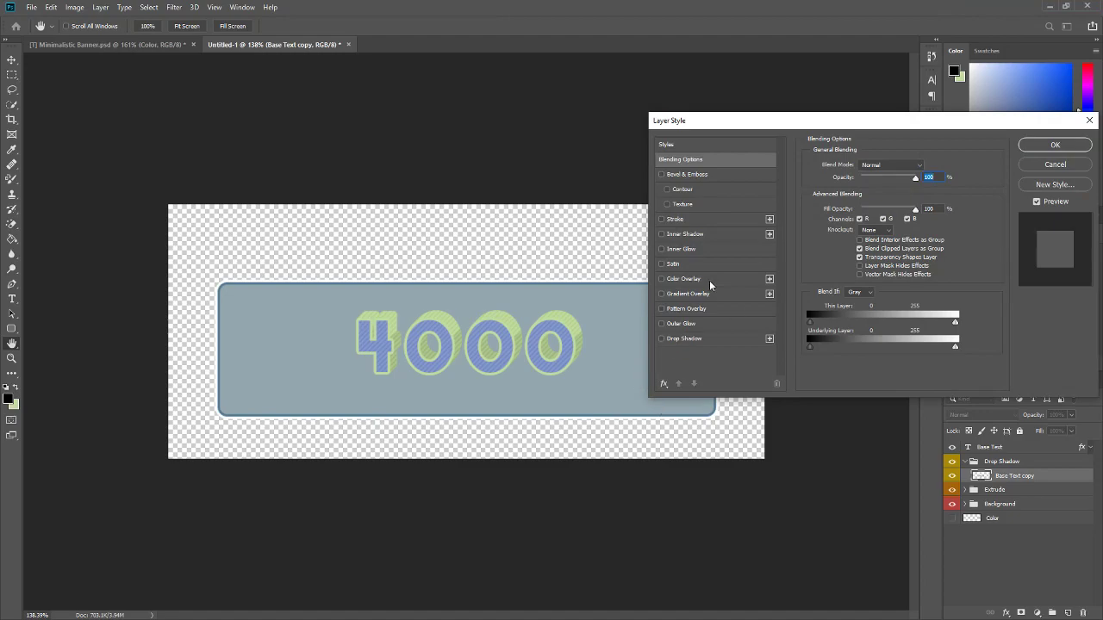
click(719, 279)
click(926, 168)
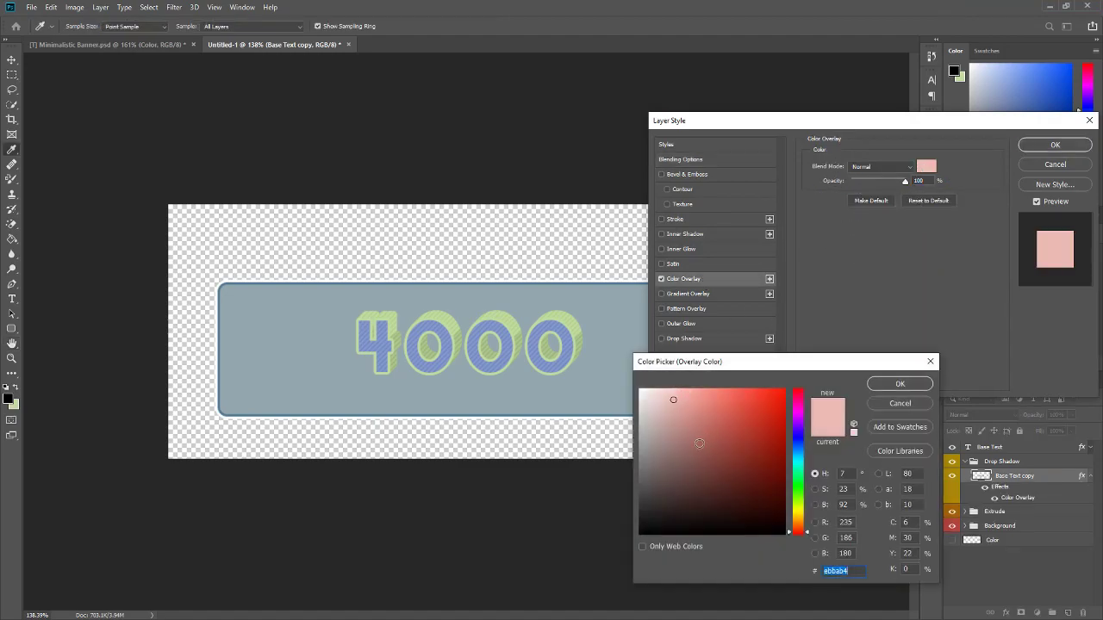
text(000000)
click(905, 383)
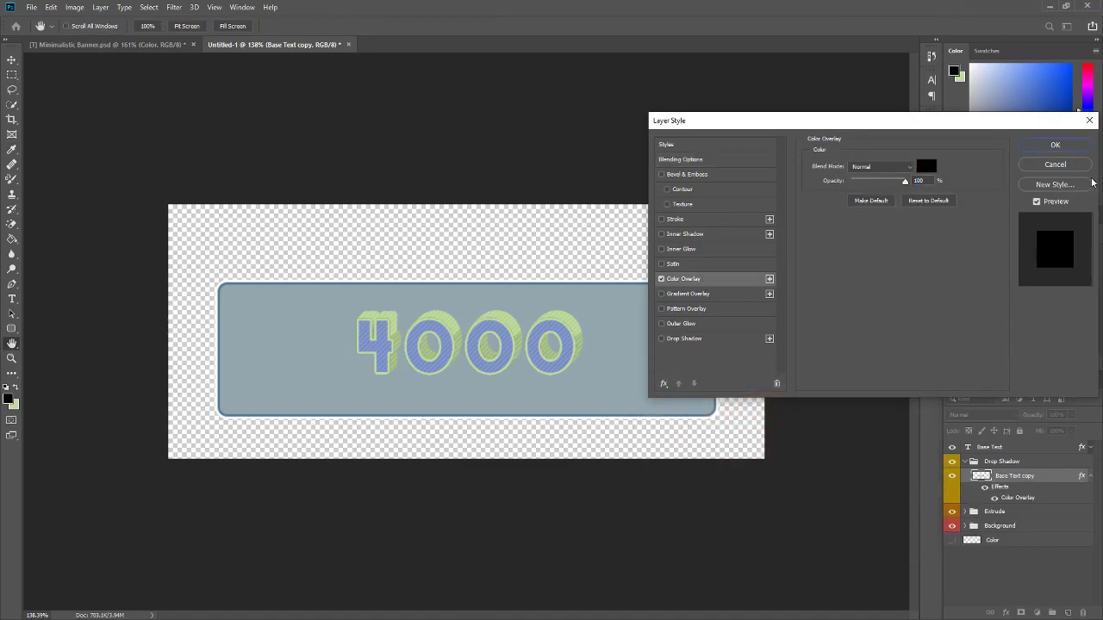
click(1065, 145)
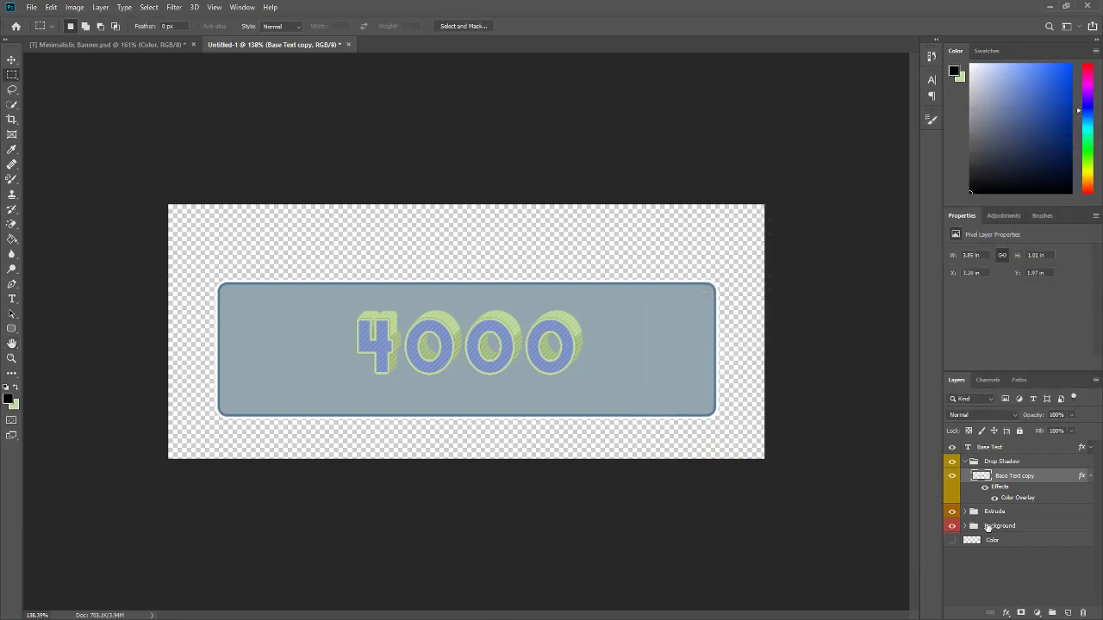
Step: Move the Drop Shadow group between the Extrude and Background groups, and rasterize the color overlay on its Base Text copy
click(1008, 462)
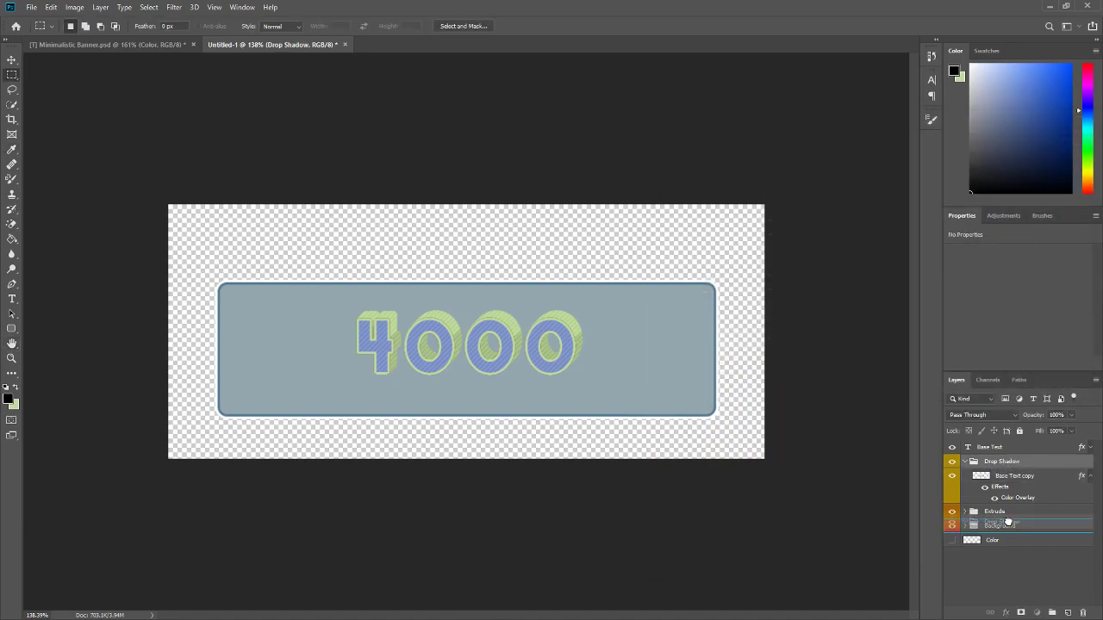
drag(1010, 517, 1013, 523)
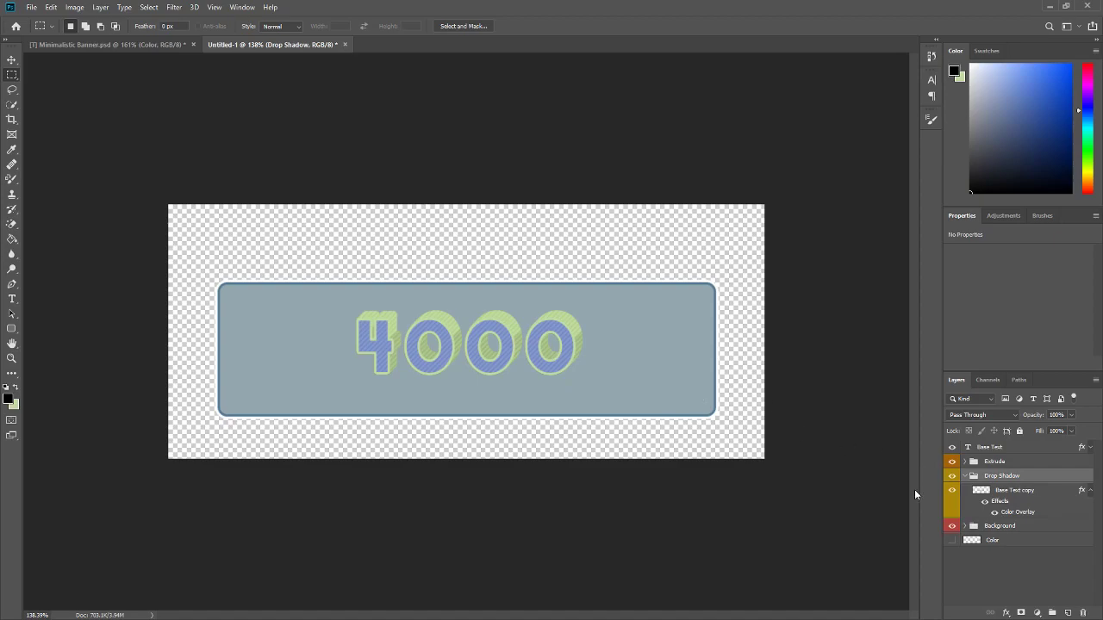
right_click(1086, 491)
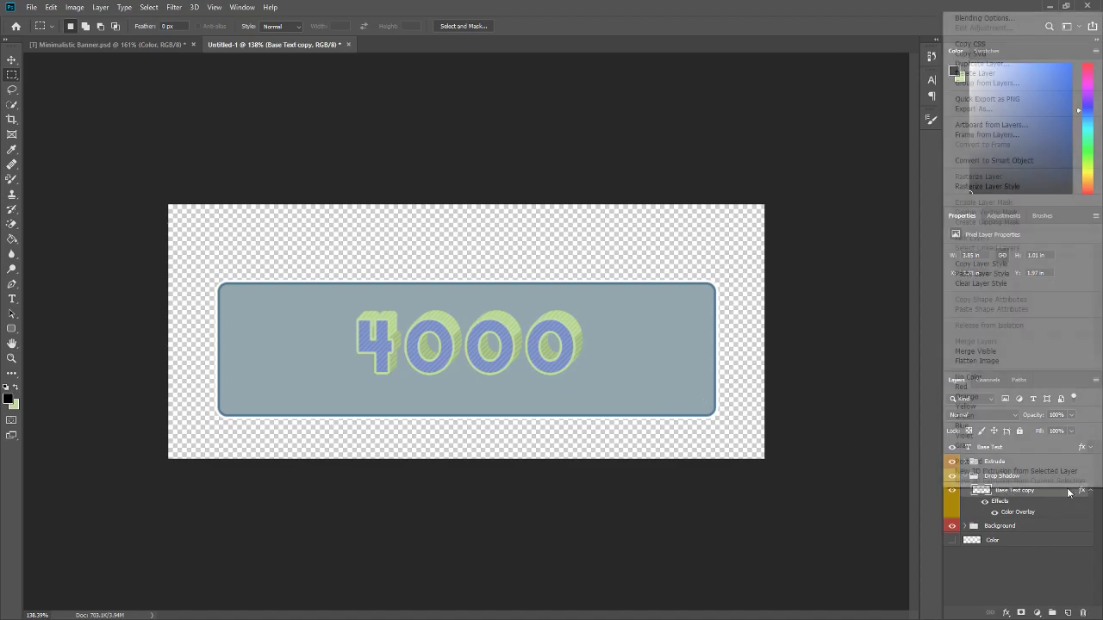
click(1010, 187)
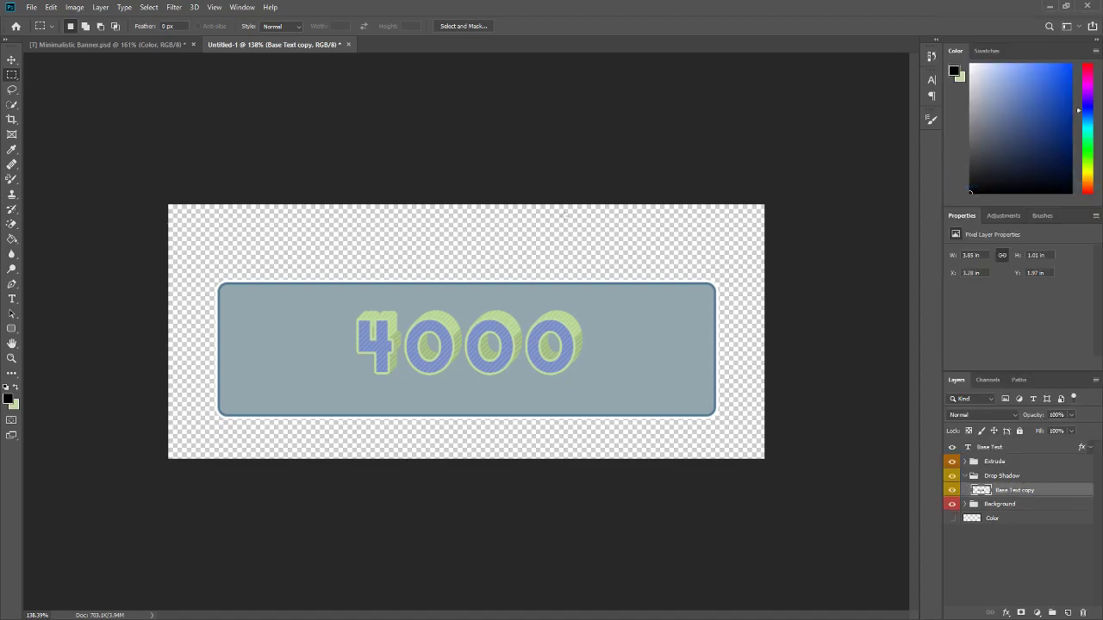
Step: Repeat the duplicate-and-offset transform on the black Base Text copy about 190 times, extending the shadow diagonally down-right past the base's lower edge
key(ctrl+alt+shift+t)
key(ctrl+alt+shift+t)
key(ctrl+alt+shift+t)
key(ctrl+alt+shift+t)
key(ctrl+alt+shift+t)
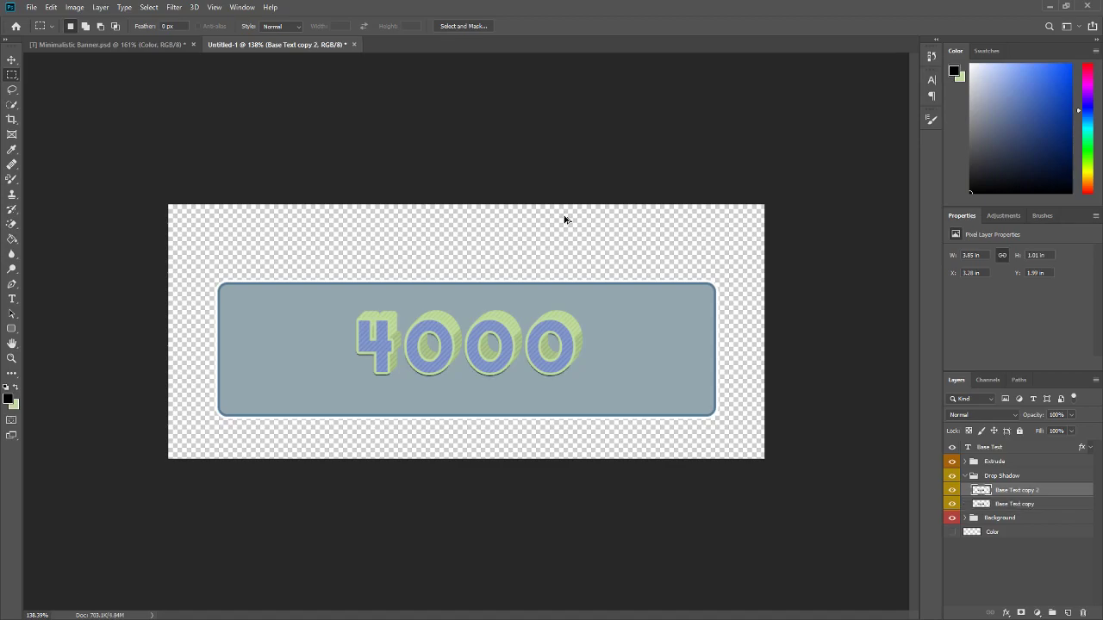
key(ctrl+alt+shift+t)
key(ctrl+alt+shift+t)
key(ctrl+alt+shift+t)
key(ctrl+alt+shift+t)
key(ctrl+alt+shift+t)
key(ctrl+alt+shift+t)
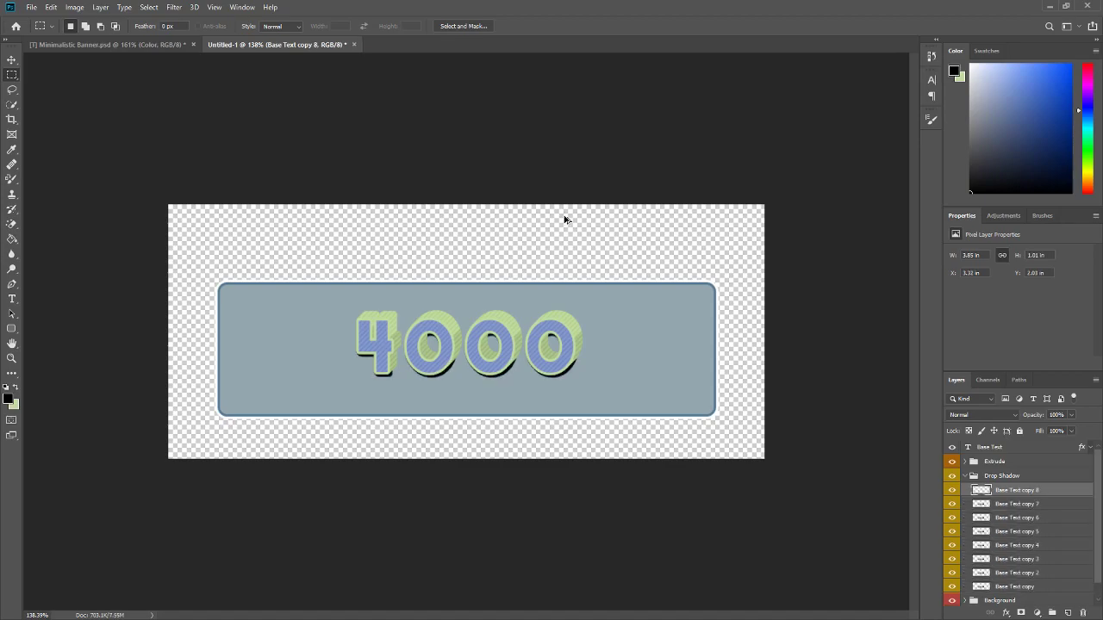
key(ctrl+alt+shift+t)
key(ctrl+alt+shift+t)
key(ctrl+alt+shift+t)
key(ctrl+alt+shift+t)
key(ctrl+alt+shift+t)
key(ctrl+alt+shift+t)
key(ctrl+alt+shift+t)
key(ctrl+alt+shift+t)
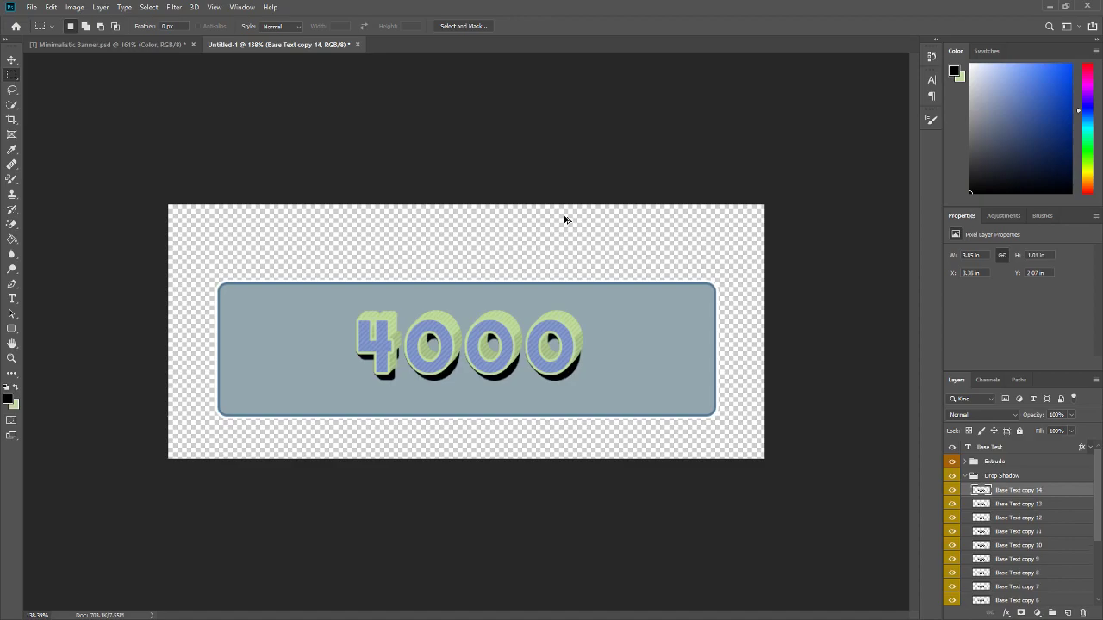
key(ctrl+alt+shift+t)
key(ctrl+alt+shift+t)
key(ctrl+alt+shift+t)
key(ctrl+alt+shift+t)
key(ctrl+alt+shift+t)
key(ctrl+alt+shift+t)
key(ctrl+alt+shift+t)
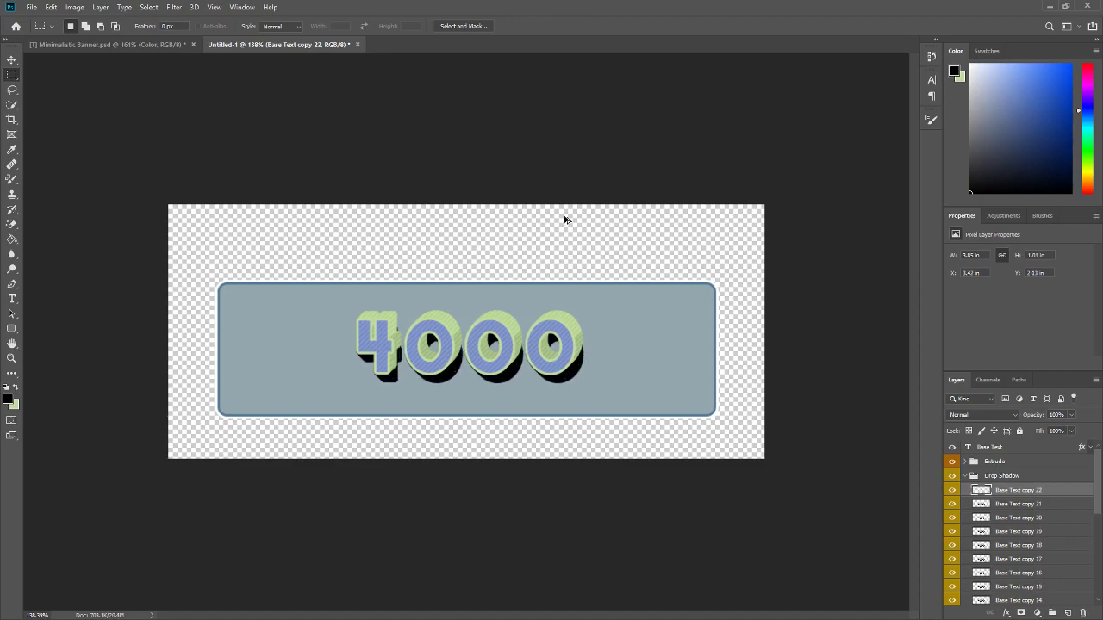
key(ctrl+alt+shift+t)
key(ctrl+alt+shift+t)
key(ctrl+alt+shift+t)
key(ctrl+alt+shift+t)
key(ctrl+alt+shift+t)
key(ctrl+alt+shift+t)
key(ctrl+alt+shift+t)
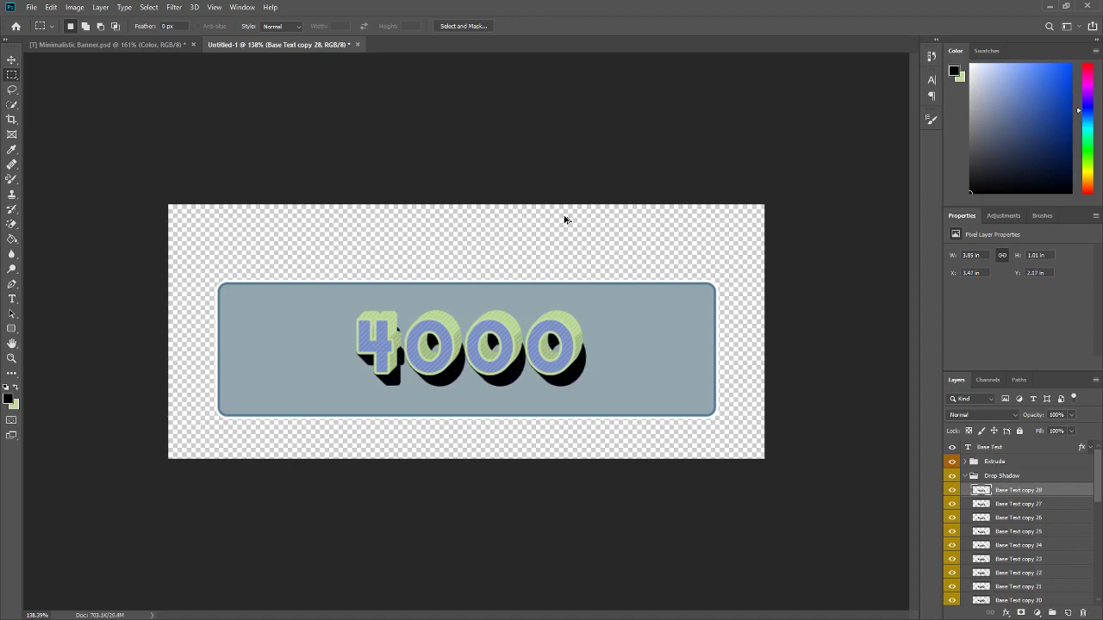
key(ctrl+alt+shift+t)
key(ctrl+alt+shift+t)
key(ctrl+alt+shift+t)
key(ctrl+alt+shift+t)
key(ctrl+alt+shift+t)
key(ctrl+alt+shift+t)
key(ctrl+alt+shift+t)
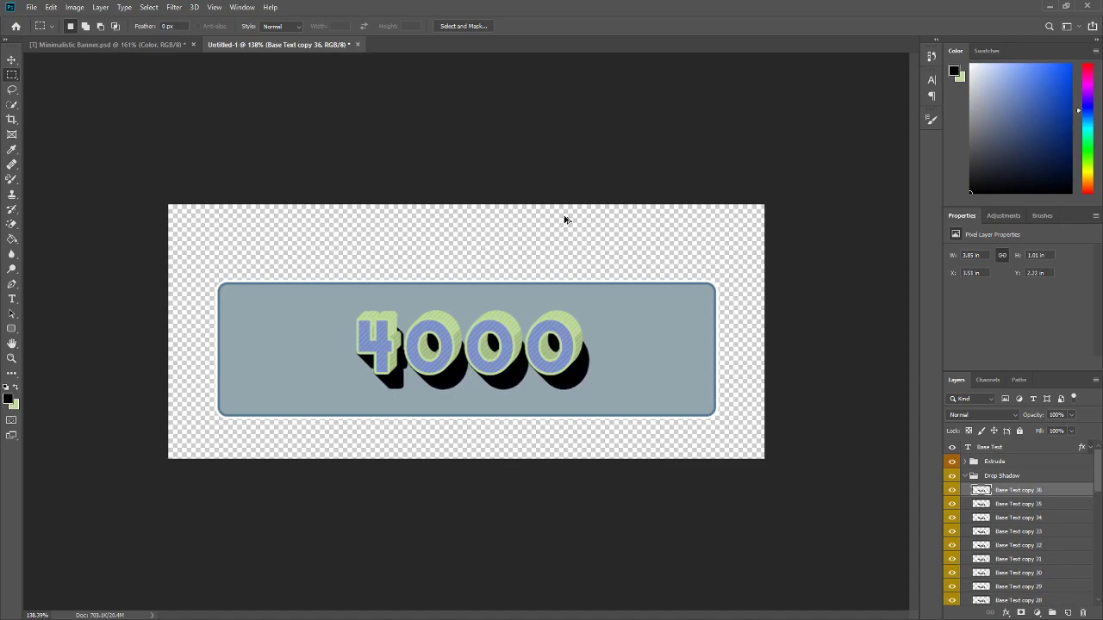
key(ctrl+alt+shift+t)
key(ctrl+alt+shift+t)
key(ctrl+alt+shift+t)
key(ctrl+alt+shift+t)
key(ctrl+alt+shift+t)
key(ctrl+alt+shift+t)
key(ctrl+alt+shift+t)
key(ctrl+alt+shift+t)
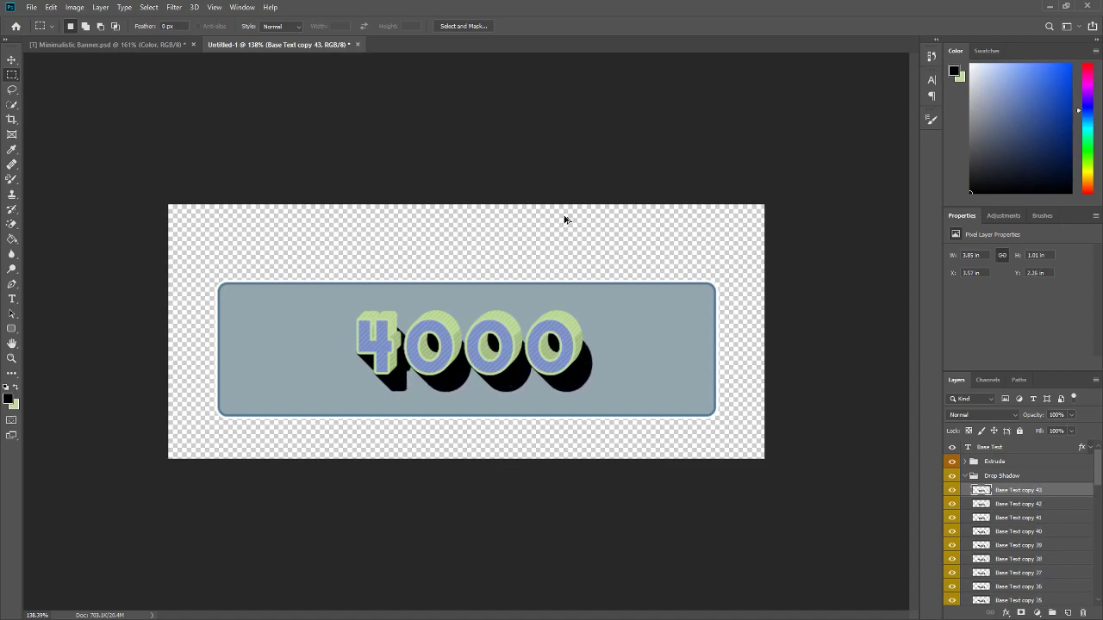
key(ctrl+alt+shift+t)
key(ctrl+alt+shift+t)
key(ctrl+alt+shift+t)
key(ctrl+alt+shift+t)
key(ctrl+alt+shift+t)
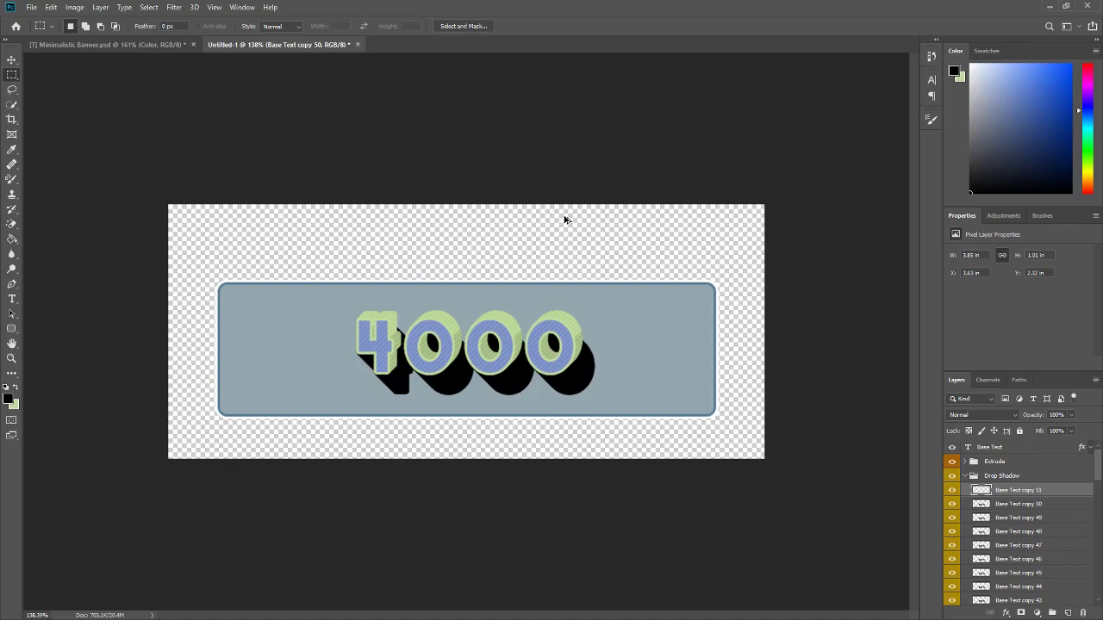
key(ctrl+alt+shift+t)
key(ctrl+alt+shift+t)
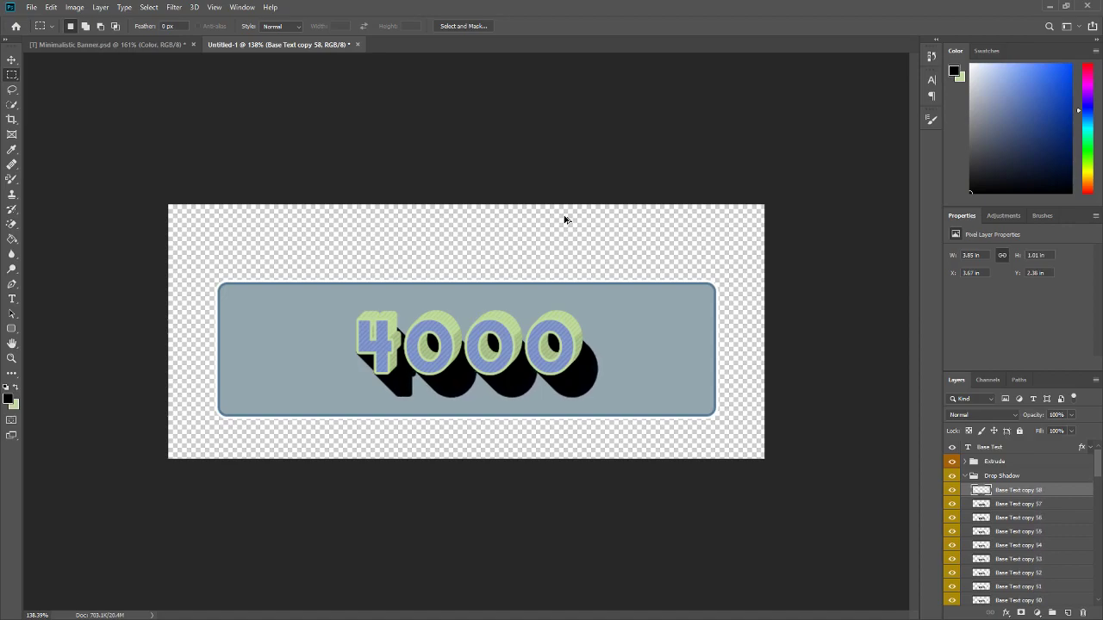
key(ctrl+alt+shift+t)
key(ctrl+alt+shift+t)
key(ctrl+alt+shift+t)
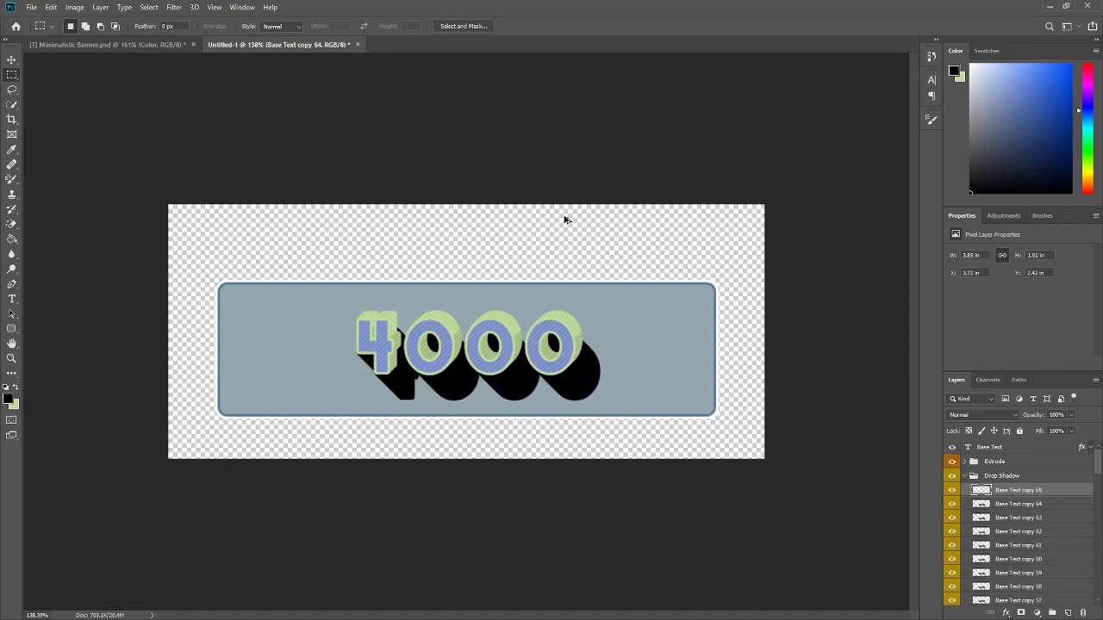
key(ctrl+alt+shift+t)
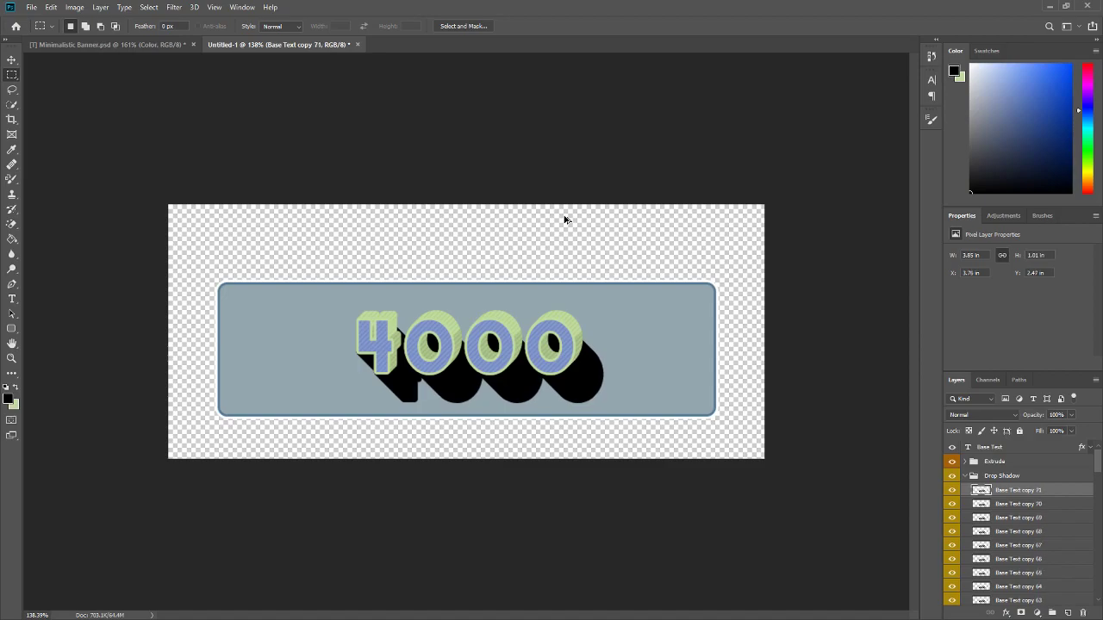
key(ctrl+alt+shift+t)
key(ctrl+alt+shift+t)
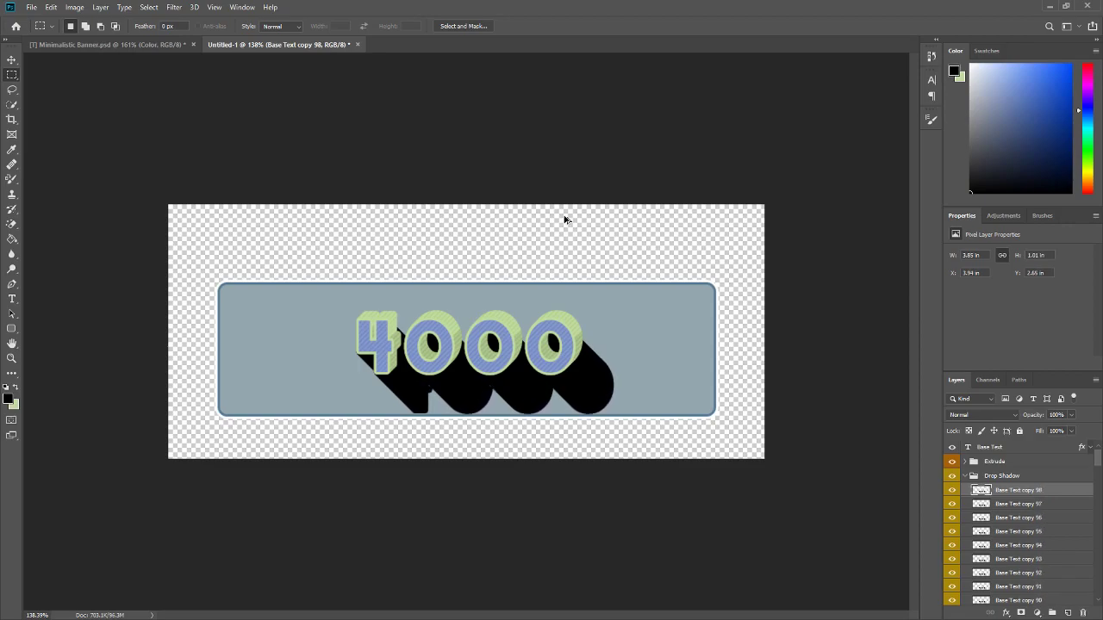
key(ctrl+alt+shift+t)
key(ctrl+alt+shift+t)
key(ctrl+alt+shift+t)
key(ctrl+alt+shift+t)
key(ctrl+alt+shift+t)
key(ctrl+alt+shift+t)
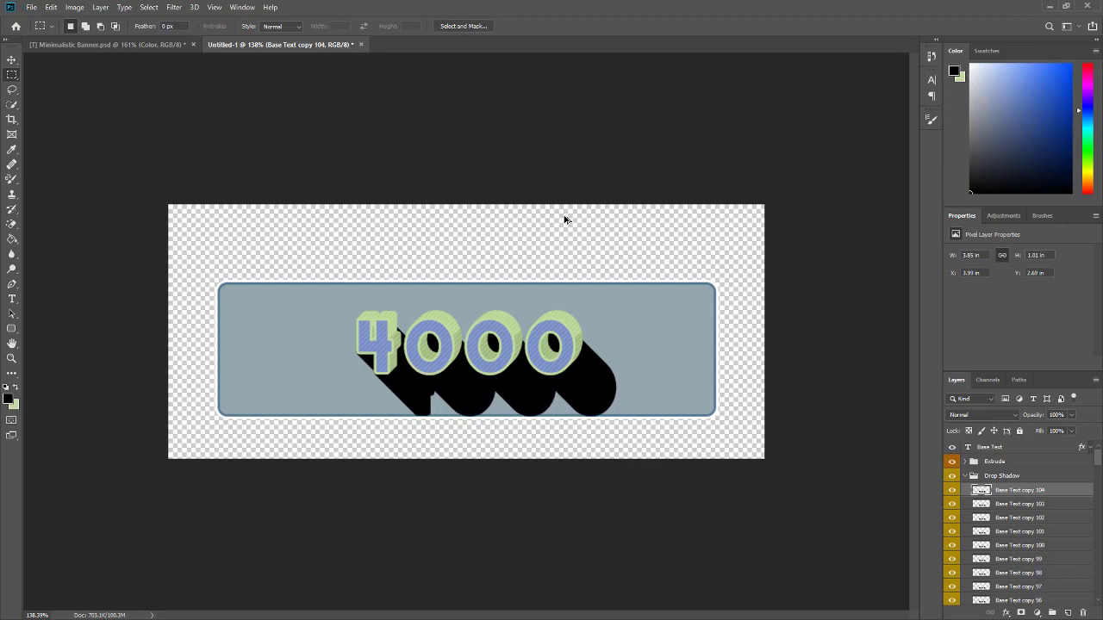
key(ctrl+alt+shift+t)
key(ctrl+alt+shift+t)
key(ctrl+alt+shift+t)
key(ctrl+alt+shift+t)
key(ctrl+alt+shift+t)
key(ctrl+alt+shift+t)
key(ctrl+alt+shift+t)
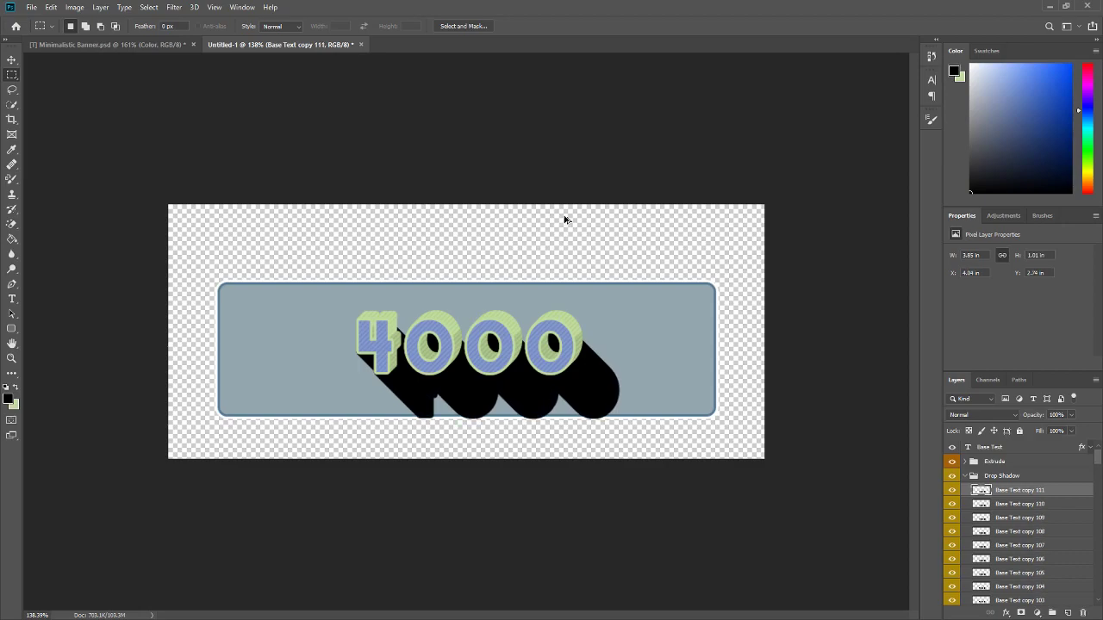
key(ctrl+alt+shift+t)
key(ctrl+alt+shift+t)
key(ctrl+alt+shift+t)
key(ctrl+alt+shift+t)
key(ctrl+alt+shift+t)
key(ctrl+alt+shift+t)
key(ctrl+alt+shift+t)
key(ctrl+alt+shift+t)
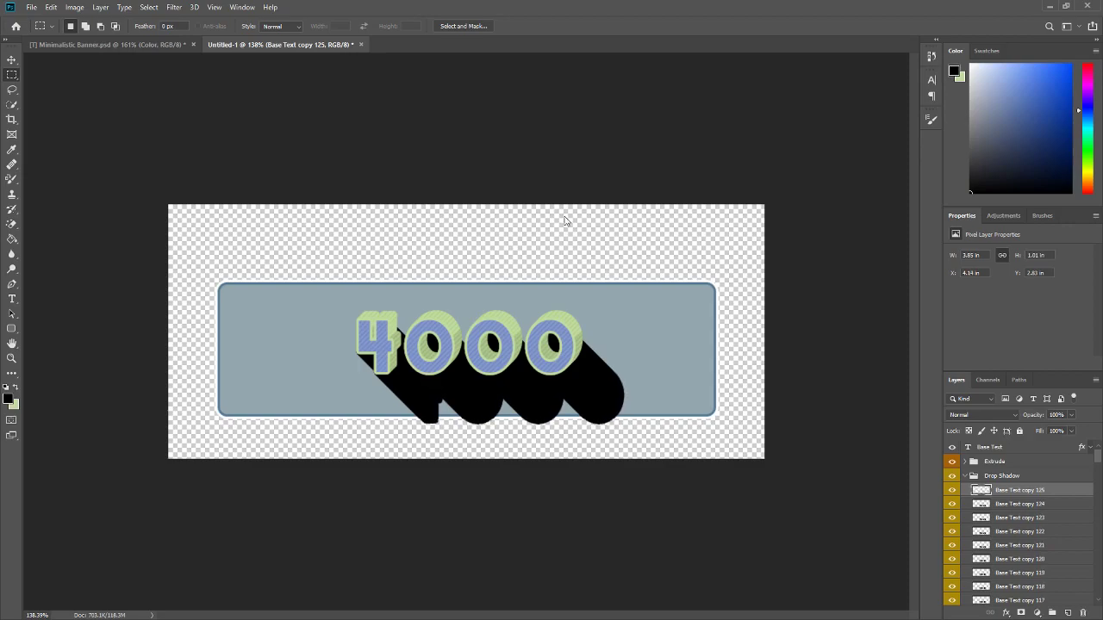
key(ctrl+alt+shift+t)
key(ctrl+alt+shift+t)
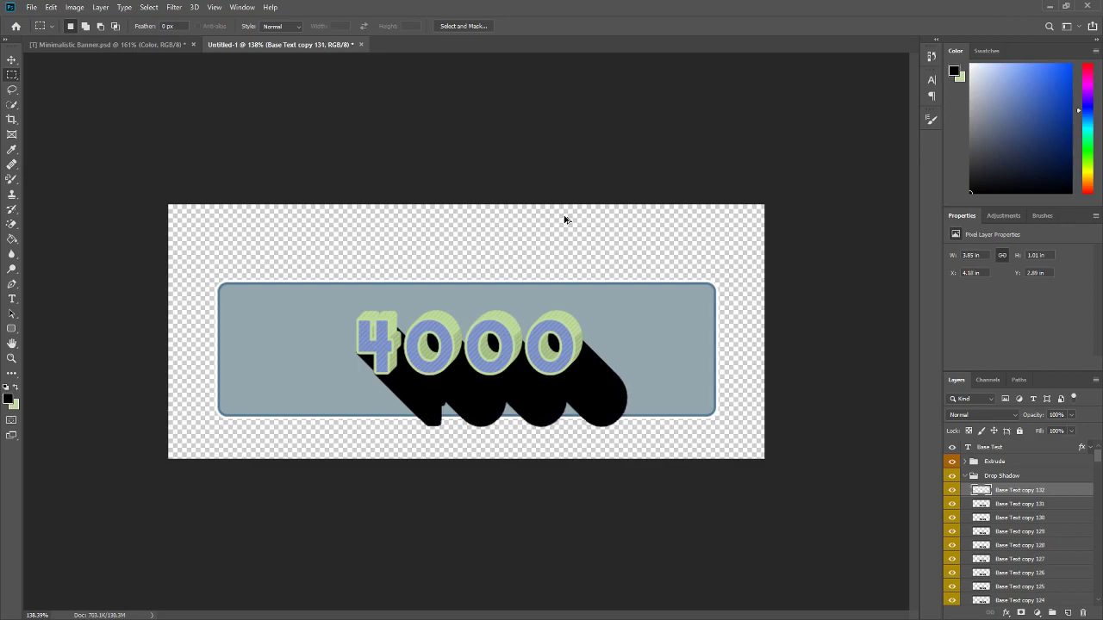
key(ctrl+alt+shift+t)
key(ctrl+alt+shift+t)
key(ctrl+alt+shift+t)
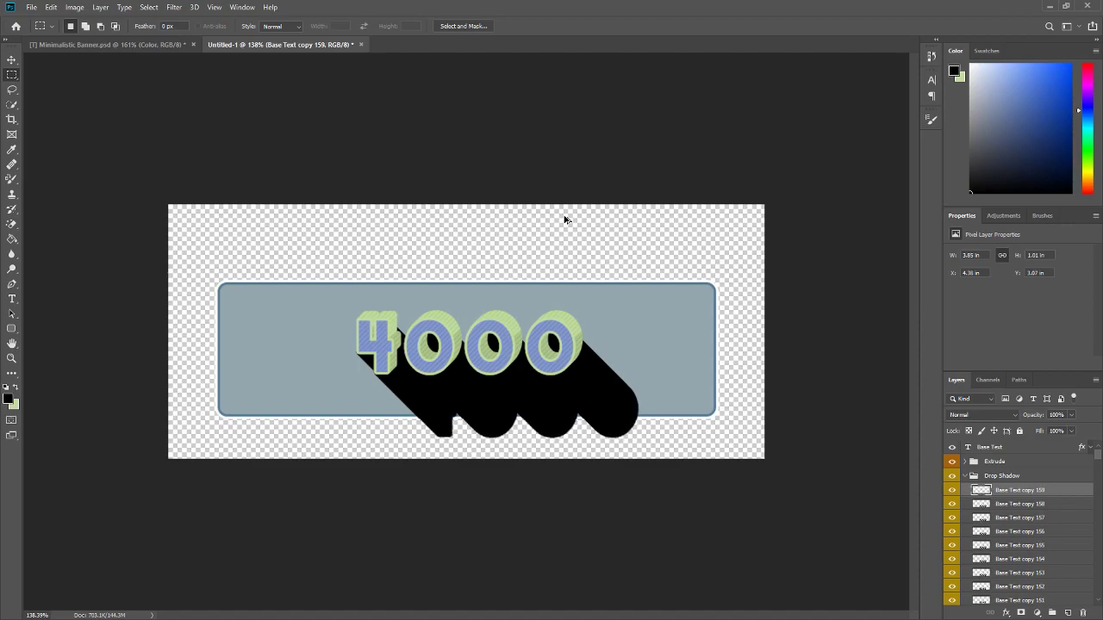
key(ctrl+alt+shift+t)
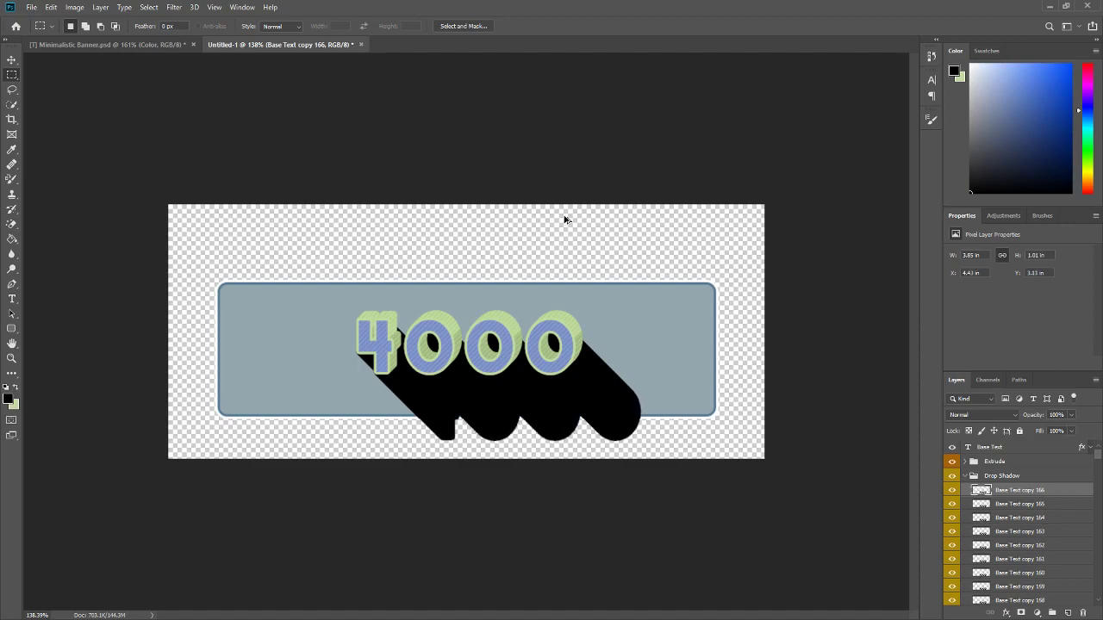
key(ctrl+alt+shift+t)
key(ctrl+alt+shift+t)
key(ctrl+alt+shift+t)
key(ctrl+alt+shift+t)
key(ctrl+alt+shift+t)
key(ctrl+alt+shift+t)
key(ctrl+alt+shift+t)
key(ctrl+alt+shift+t)
key(ctrl+alt+shift+t)
key(ctrl+alt+shift+t)
key(ctrl+alt+shift+t)
key(ctrl+alt+shift+t)
key(ctrl+alt+shift+t)
key(ctrl+alt+shift+t)
key(ctrl+alt+shift+t)
key(ctrl+alt+shift+t)
key(ctrl+alt+shift+t)
key(ctrl+alt+shift+t)
key(ctrl+alt+shift+t)
key(ctrl+alt+shift+t)
key(ctrl+alt+shift+t)
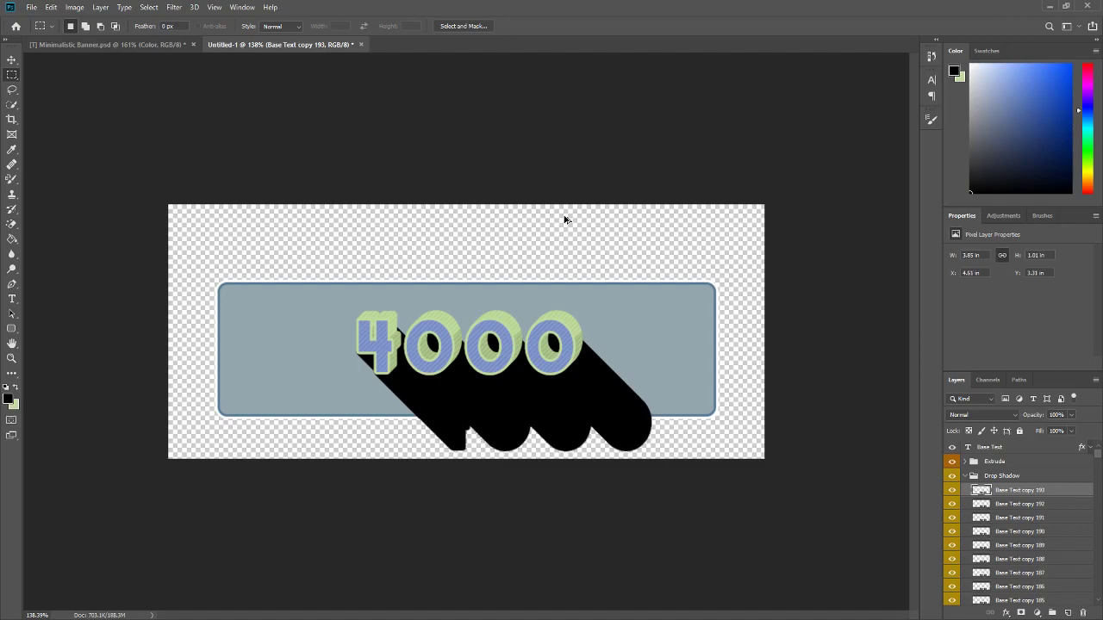
Step: Repeat the duplicate-and-offset transform on the black Base Text copy about 50 more times, extending the long shadow past the canvas's lower edge
key(ctrl+alt+shift+t)
key(ctrl+alt+shift+t)
key(ctrl+alt+shift+t)
key(ctrl+alt+shift+t)
key(ctrl+alt+shift+t)
key(ctrl+alt+shift+t)
key(ctrl+alt+shift+t)
key(ctrl+alt+shift+t)
key(ctrl+alt+shift+t)
key(ctrl+alt+shift+t)
key(ctrl+alt+shift+t)
key(ctrl+alt+shift+t)
key(ctrl+alt+shift+t)
key(ctrl+alt+shift+t)
key(ctrl+alt+shift+t)
key(ctrl+alt+shift+t)
key(ctrl+alt+shift+t)
key(ctrl+alt+shift+t)
key(ctrl+alt+shift+t)
key(ctrl+alt+shift+t)
key(ctrl+alt+shift+t)
key(ctrl+alt+shift+t)
key(ctrl+alt+shift+t)
key(ctrl+alt+shift+t)
key(ctrl+alt+shift+t)
key(ctrl+alt+shift+t)
key(ctrl+alt+shift+t)
key(ctrl+alt+shift+t)
key(ctrl+alt+shift+t)
key(ctrl+alt+shift+t)
key(ctrl+alt+shift+t)
key(ctrl+alt+shift+t)
key(ctrl+alt+shift+t)
key(ctrl+alt+shift+t)
key(ctrl+alt+shift+t)
key(ctrl+alt+shift+t)
key(ctrl+alt+shift+t)
key(ctrl+alt+shift+t)
key(ctrl+alt+shift+t)
key(ctrl+alt+shift+t)
key(ctrl+alt+shift+t)
key(ctrl+alt+shift+t)
key(ctrl+alt+shift+t)
key(ctrl+alt+shift+t)
key(ctrl+alt+shift+t)
key(ctrl+alt+shift+t)
key(ctrl+alt+shift+t)
key(ctrl+alt+shift+t)
key(ctrl+alt+shift+t)
key(ctrl+alt+shift+t)
key(ctrl+alt+shift+t)
key(ctrl+alt+shift+t)
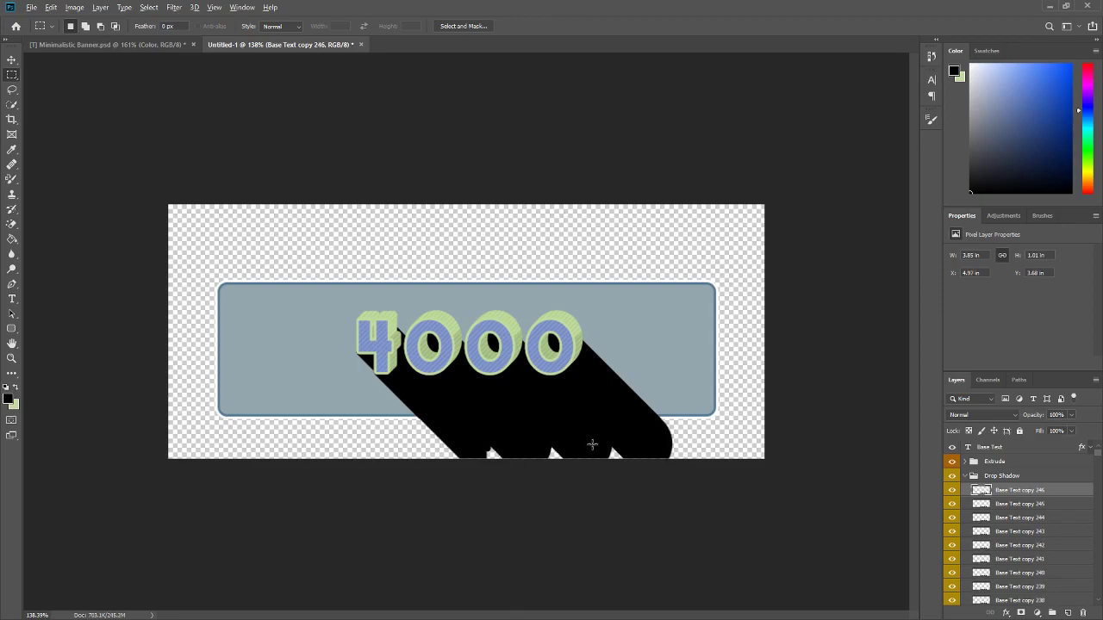
Step: Compare the long shadow with the reference in Minimalistic Banner.psd, hiding its Color layer, and return to the Untitled-1 document
scroll(633, 438, up, 5)
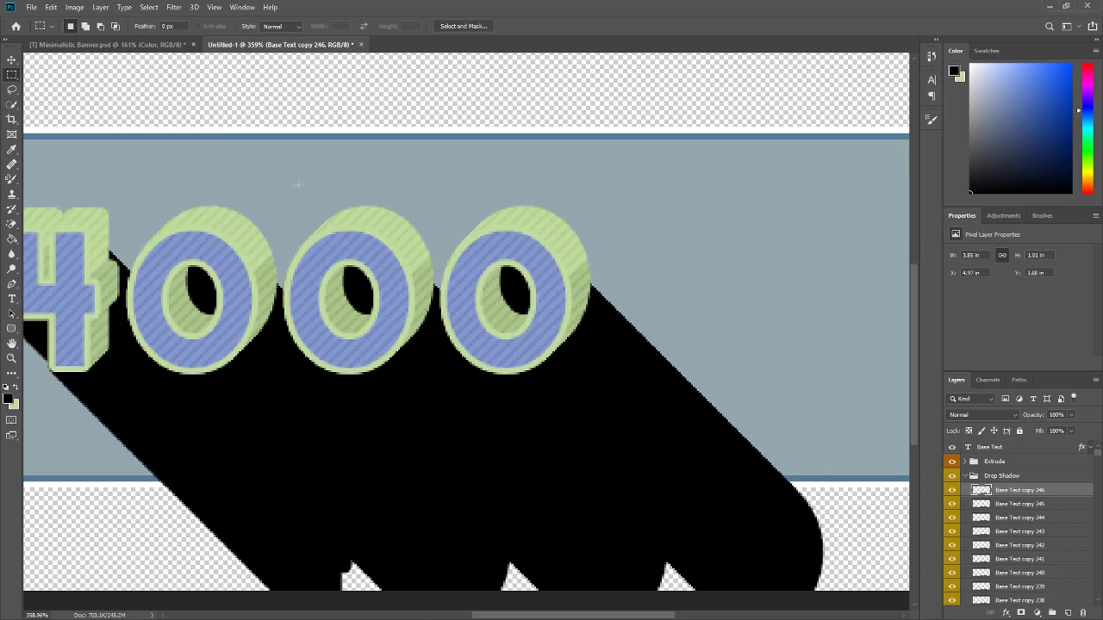
click(124, 44)
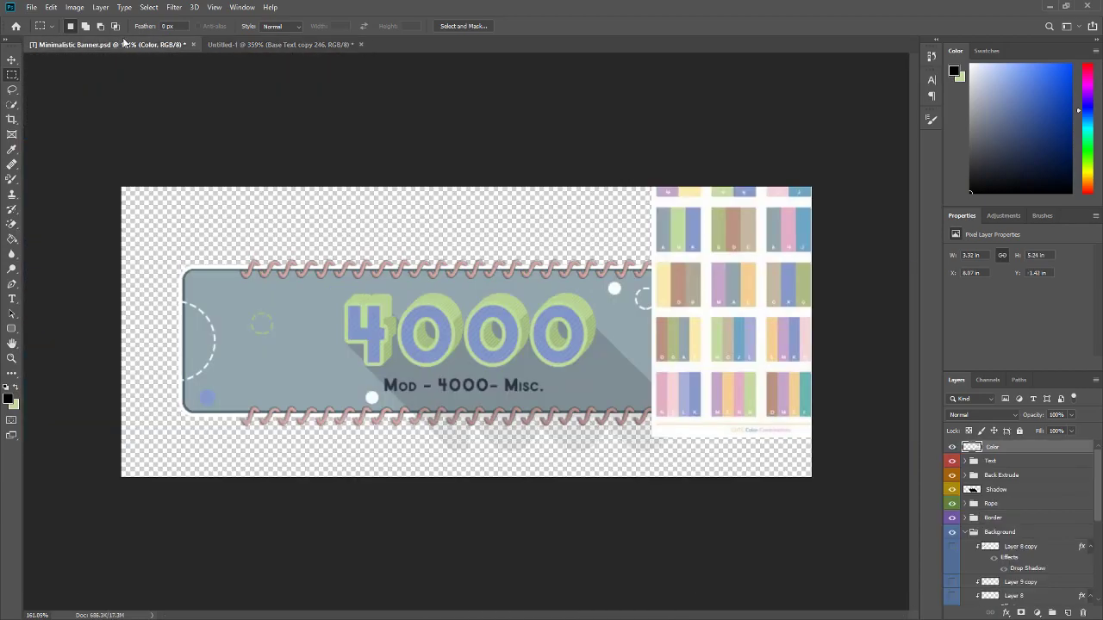
click(953, 447)
scroll(714, 426, up, 3)
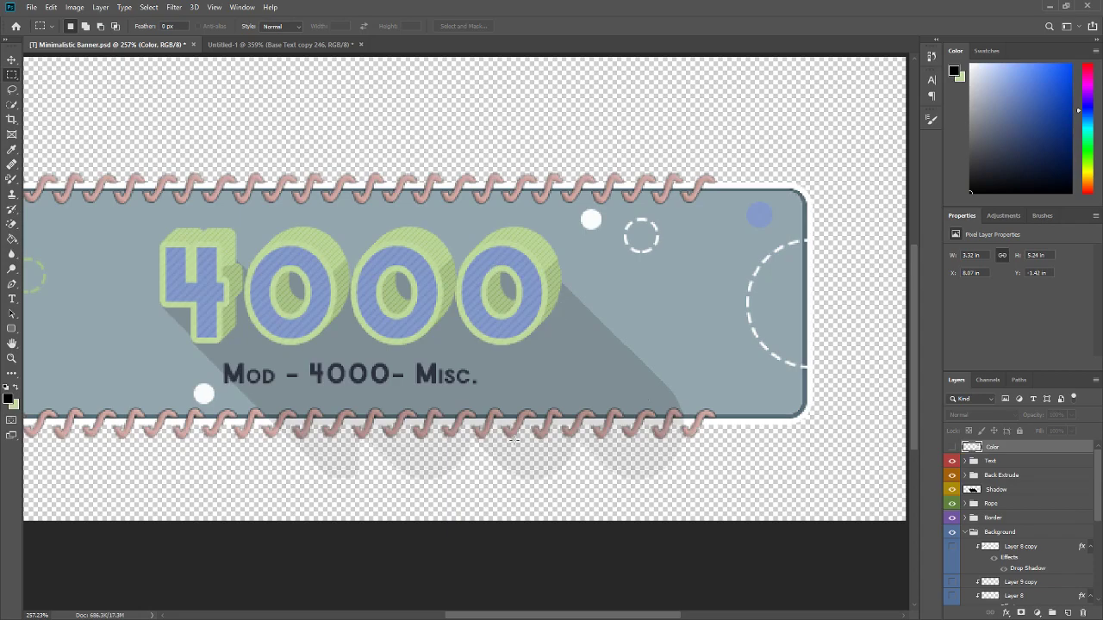
click(253, 44)
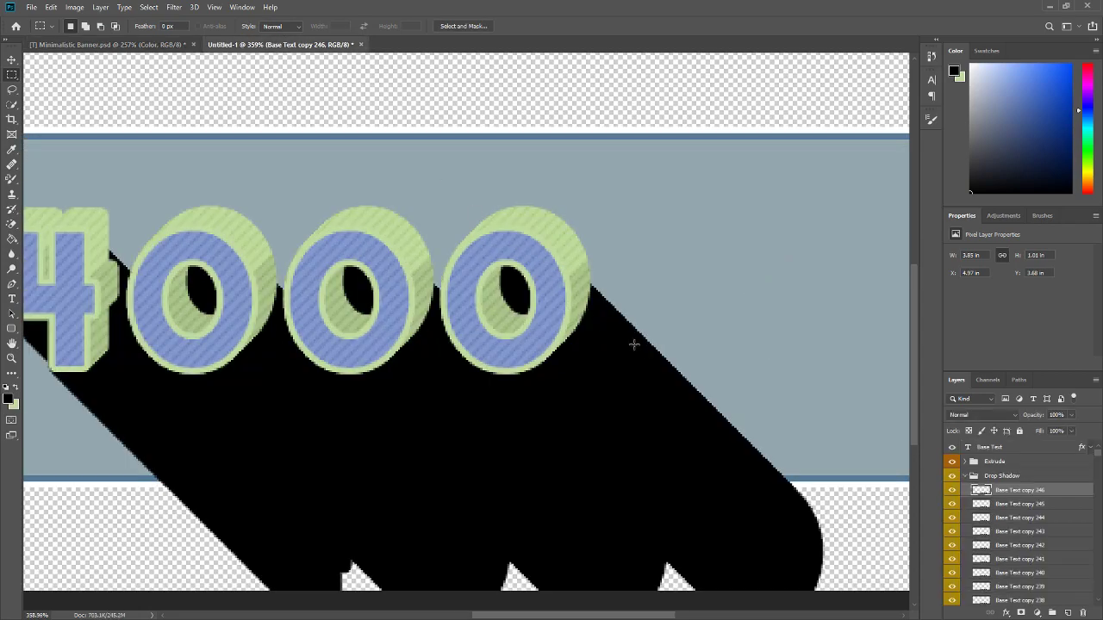
key(ctrl+0)
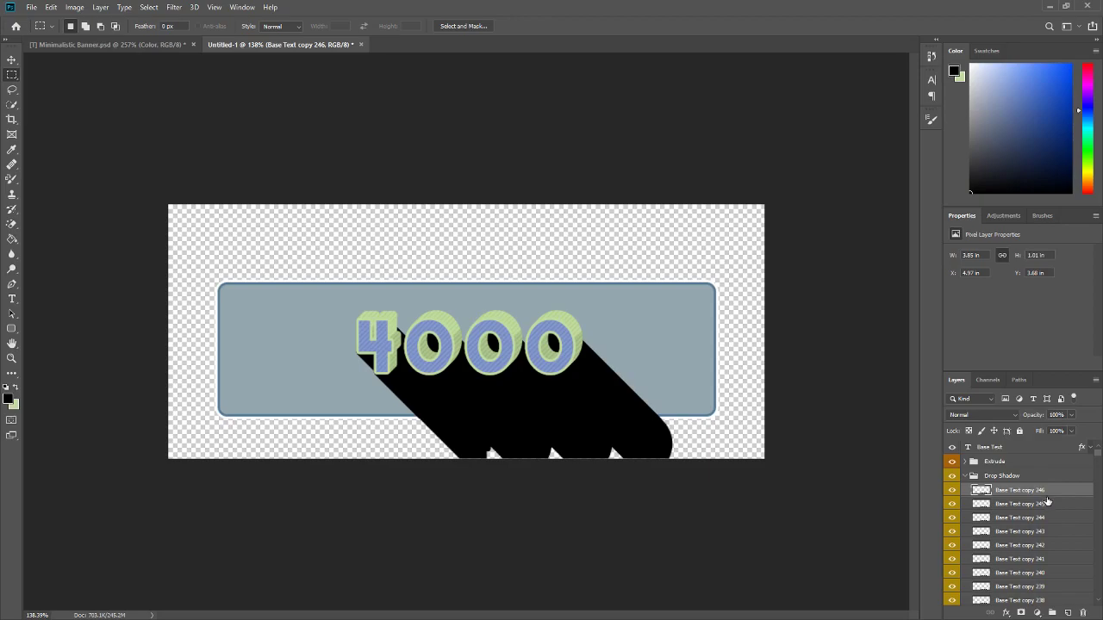
Step: Merge the Drop Shadow group into a single layer
click(987, 477)
right_click(987, 477)
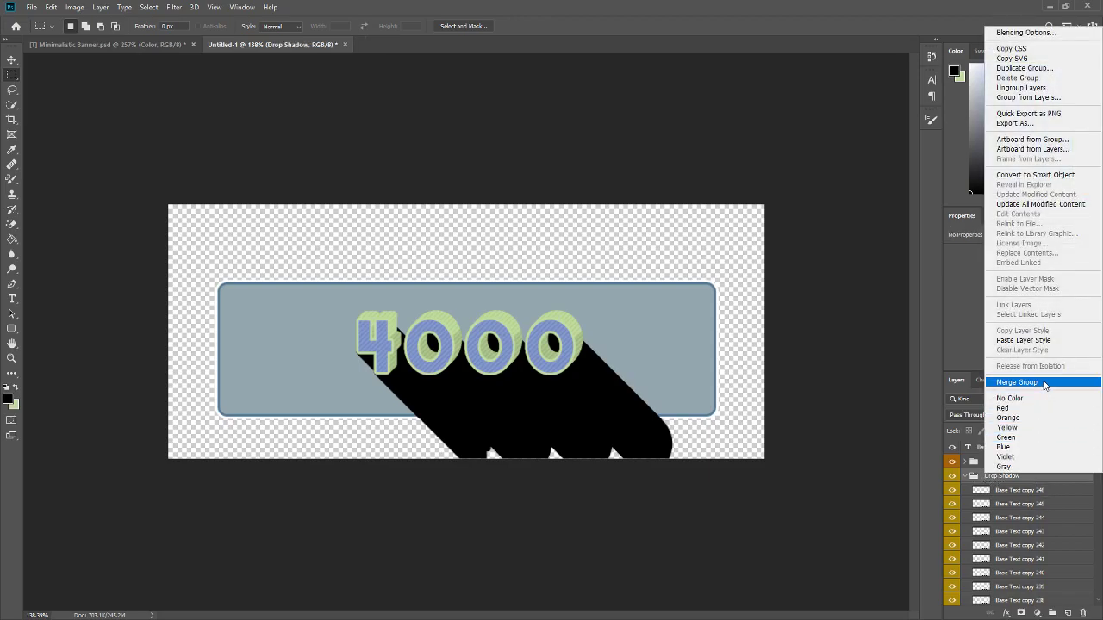
click(1044, 382)
Step: Place the Drop Shadow layer between Shadow Edge and Base Layer in the Background group, and clip it to Base Layer
drag(994, 478, 992, 491)
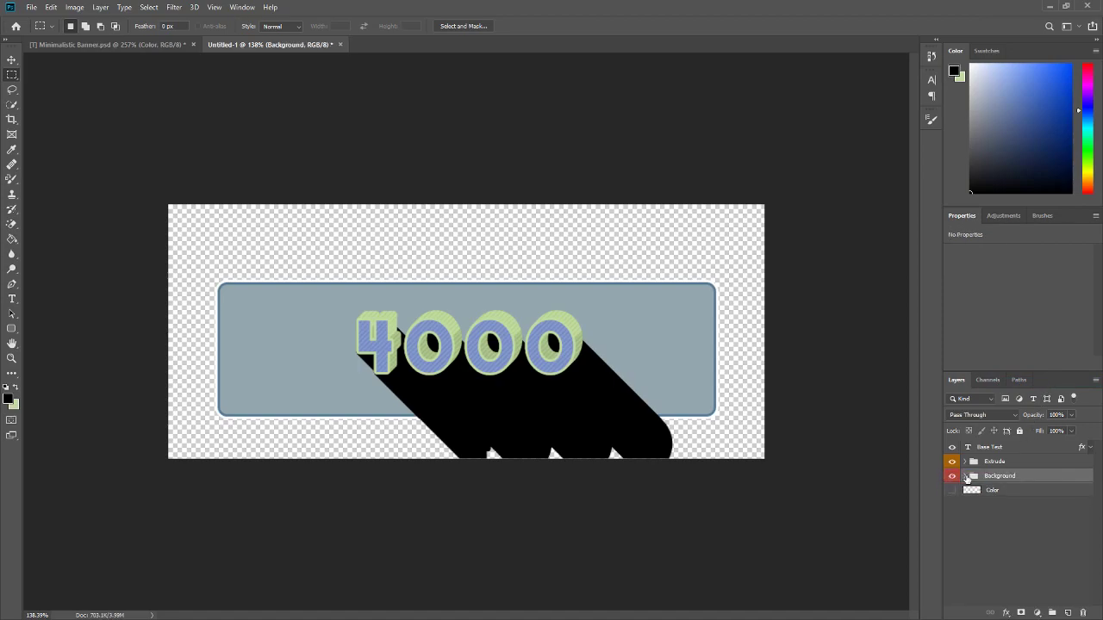
click(965, 477)
click(1013, 491)
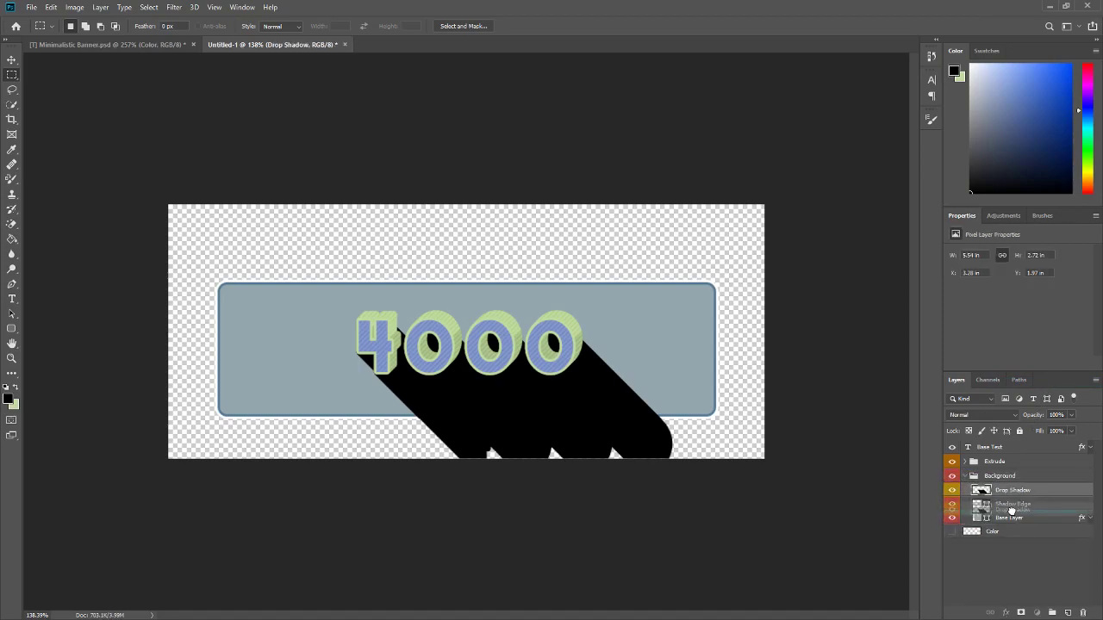
right_click(1009, 493)
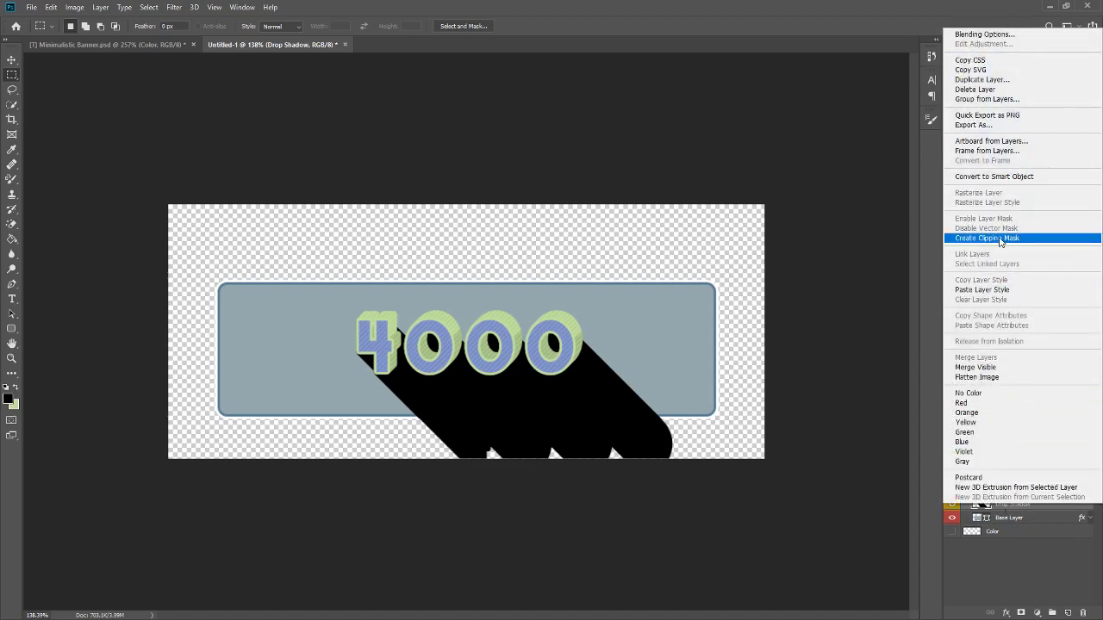
click(991, 238)
key(ctrl+minus)
key(ctrl+plus)
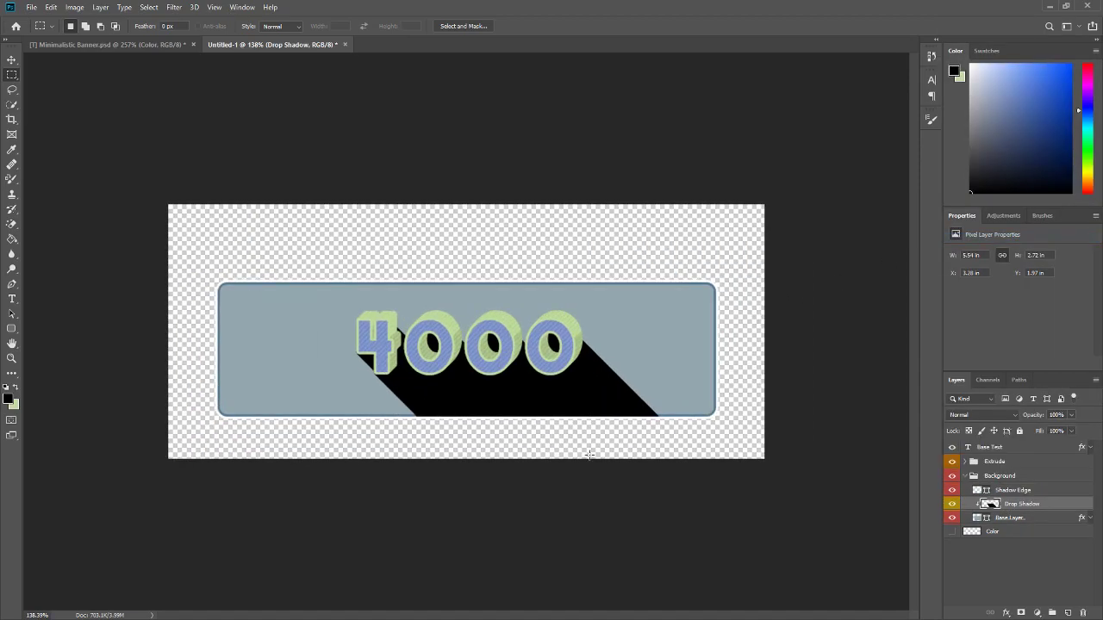
Step: Lower the Drop Shadow layer's opacity to 10%
key(ctrl+plus)
click(1072, 416)
drag(1074, 428, 1028, 429)
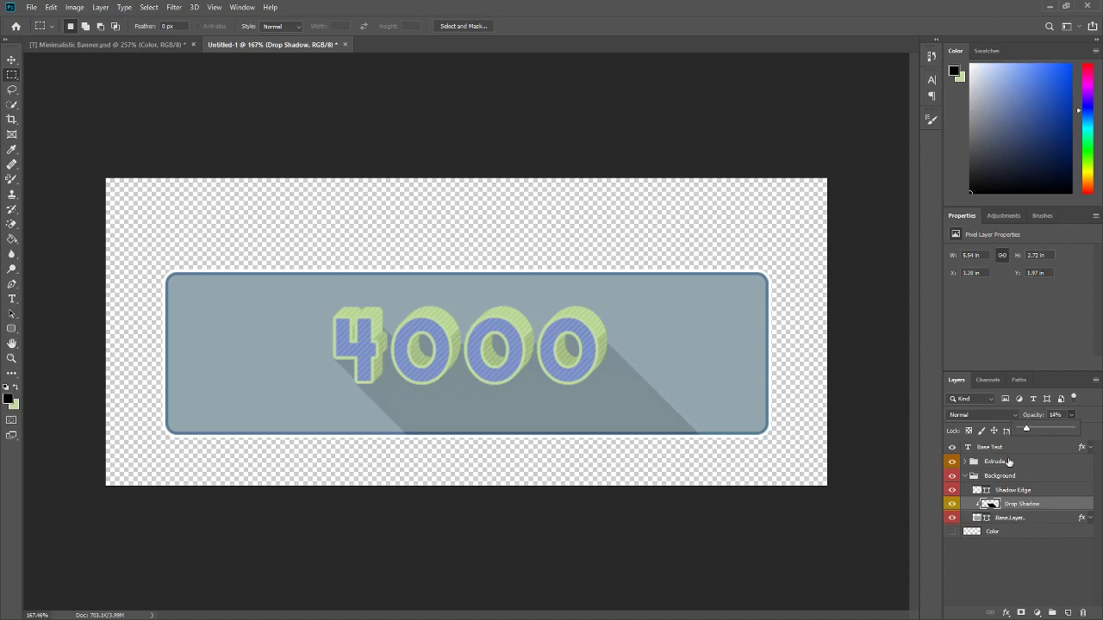
drag(1026, 430, 1024, 430)
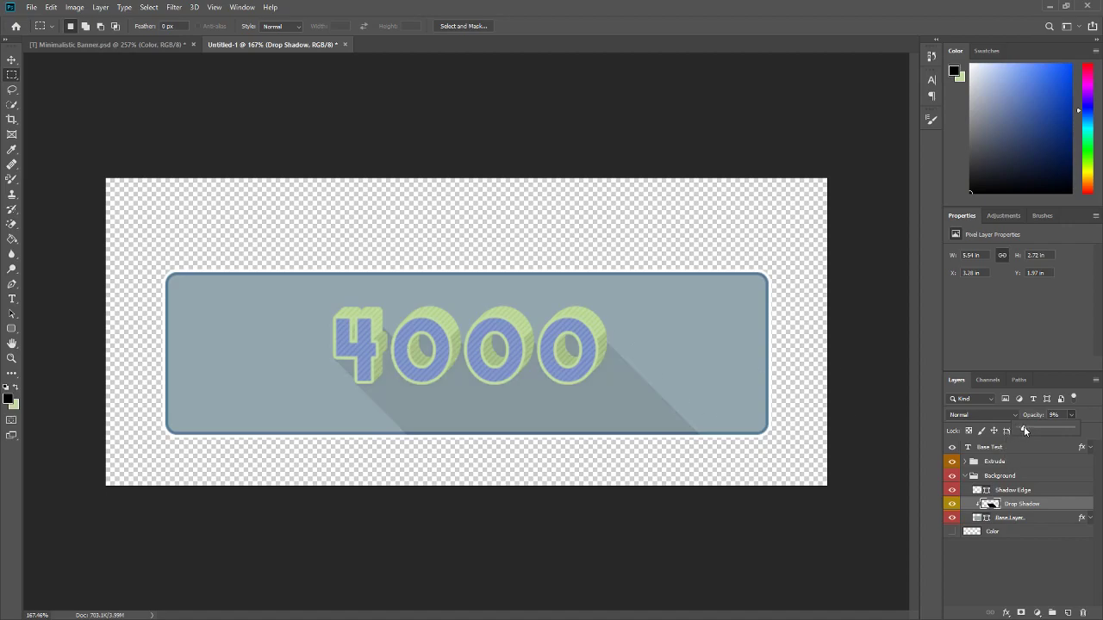
click(1083, 417)
scroll(340, 340, down, 3)
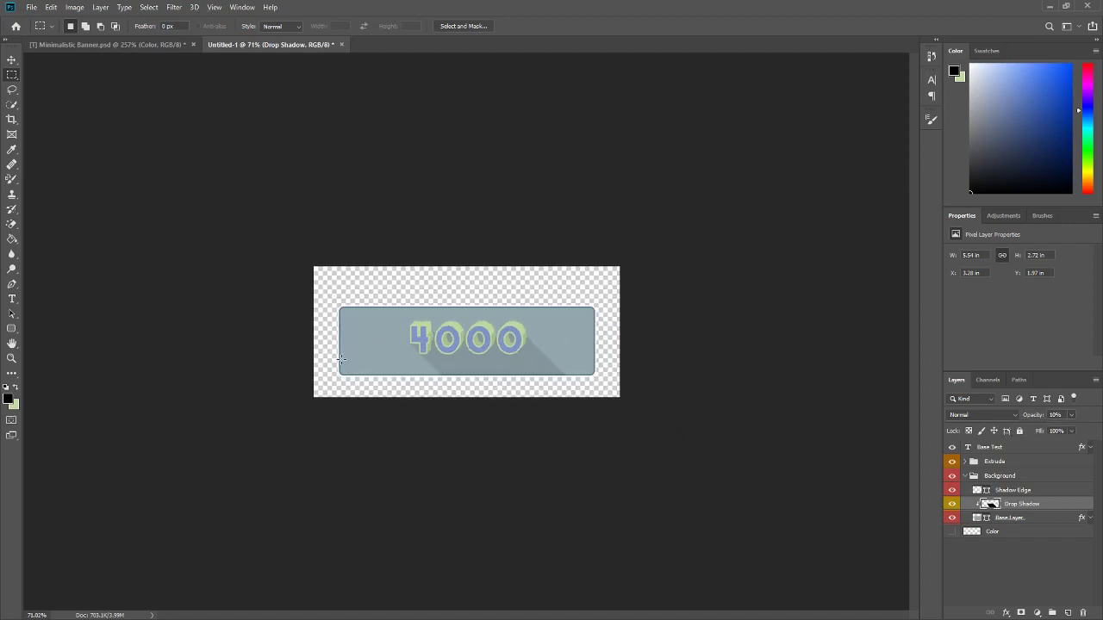
scroll(371, 374, up, 4)
scroll(371, 374, down, 2)
scroll(371, 374, down, 2)
scroll(374, 376, up, 3)
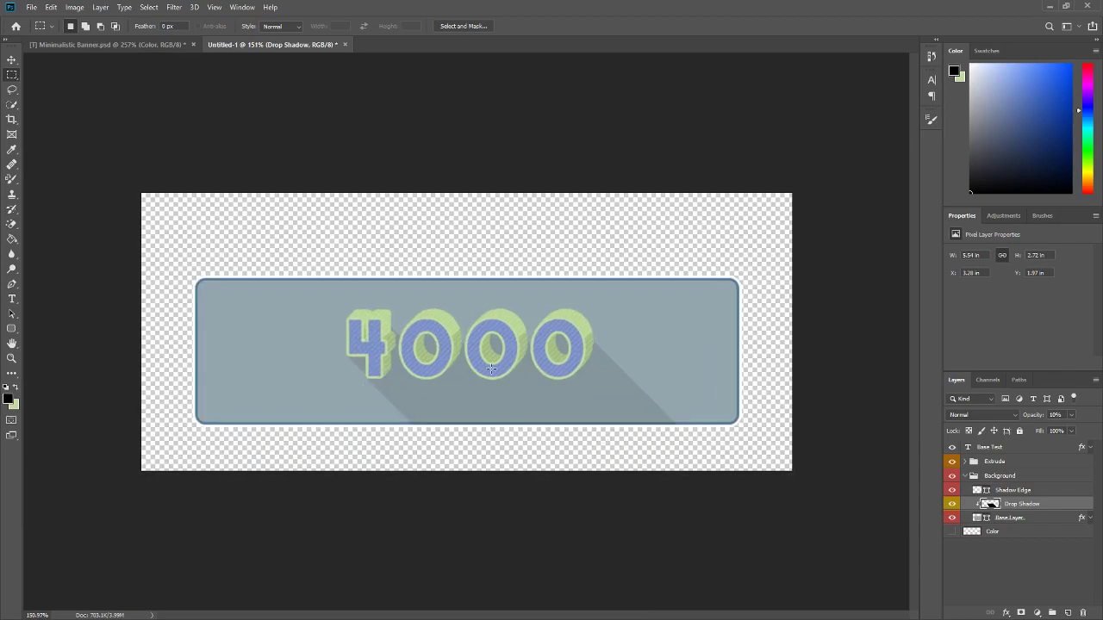
scroll(430, 414, down, 2)
scroll(408, 309, up, 1)
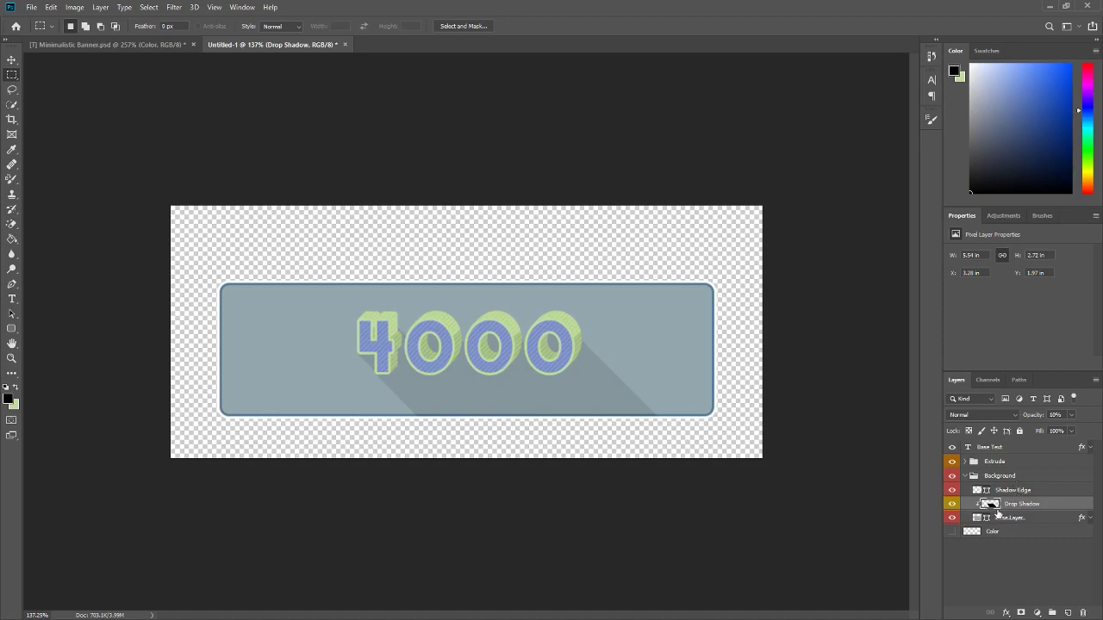
Step: Move Base Text, the Extrude group and the Drop Shadow layer together straight down by about 0.07 in
ctrl+click(998, 465)
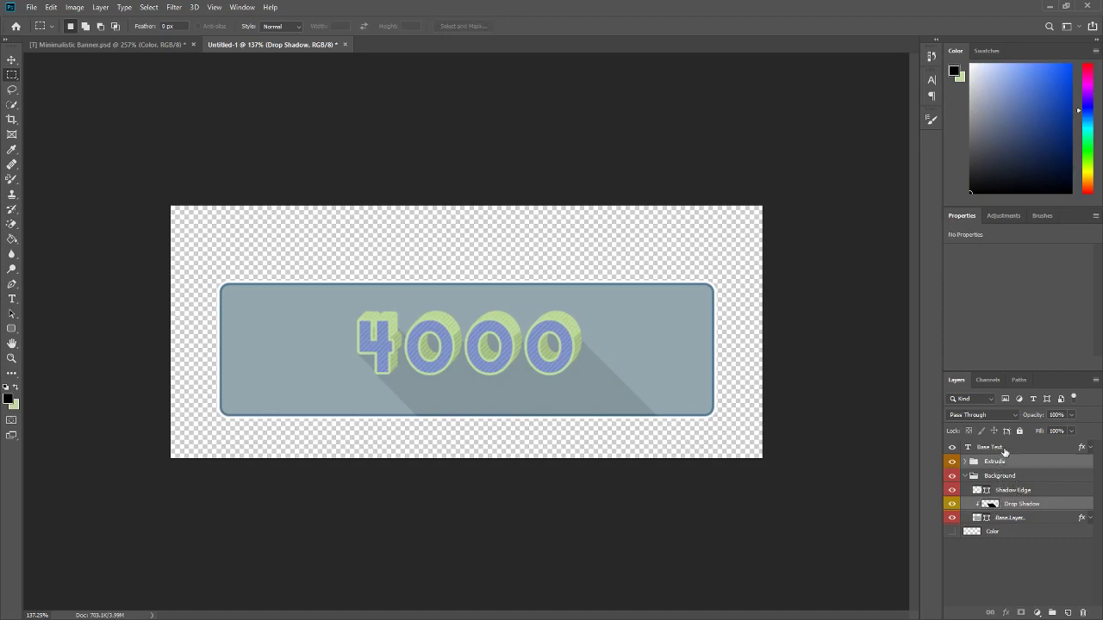
key(v)
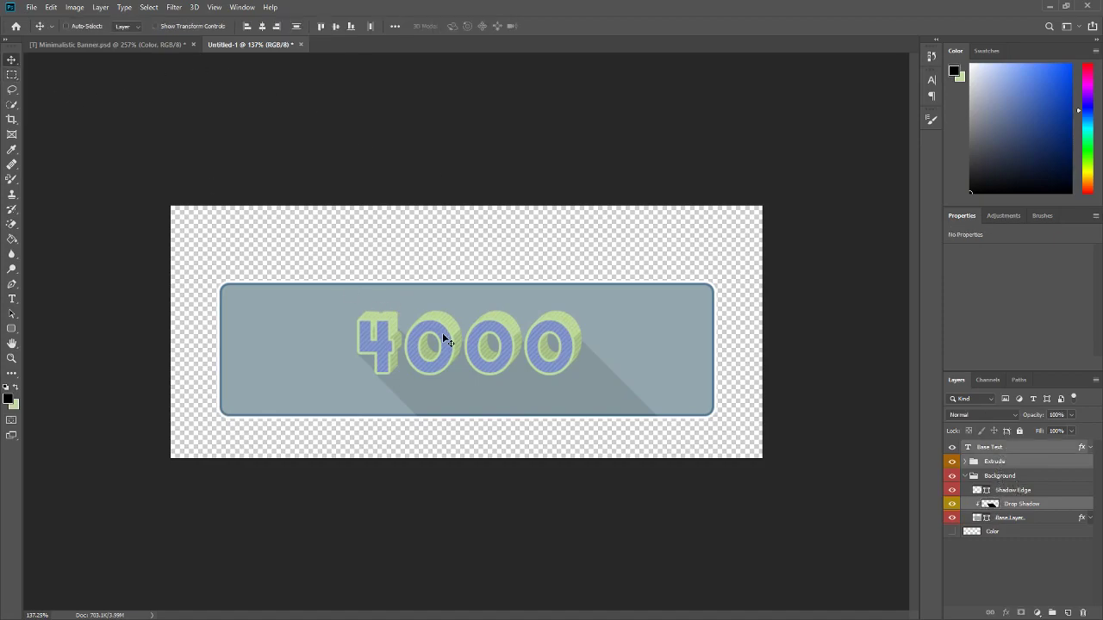
drag(442, 341, 445, 345)
scroll(490, 414, down, 5)
scroll(491, 412, up, 4)
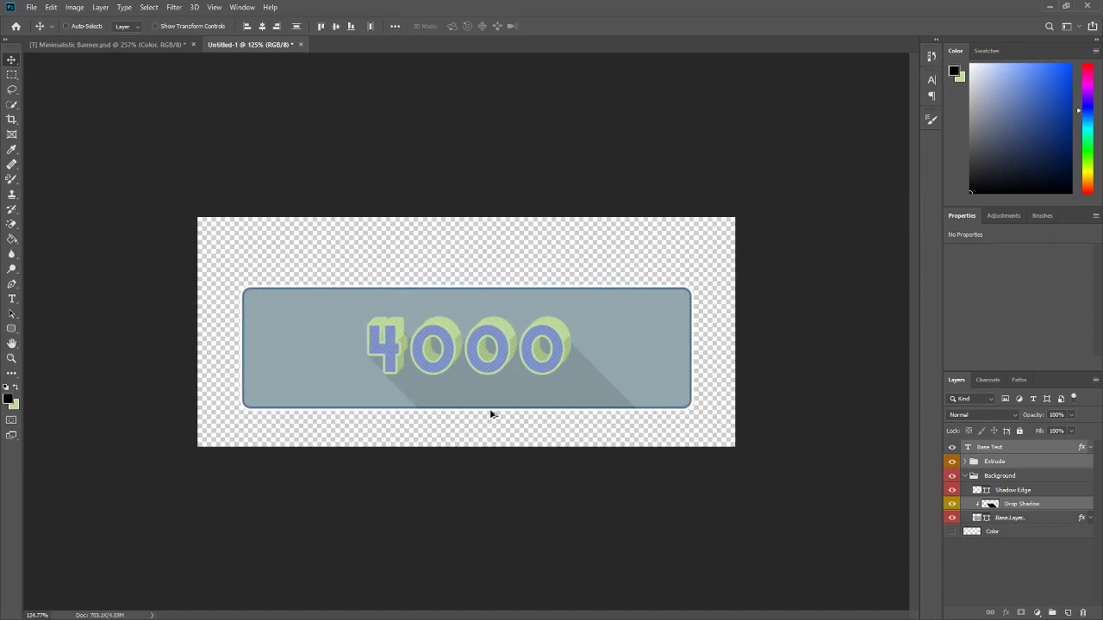
scroll(328, 350, down, 1)
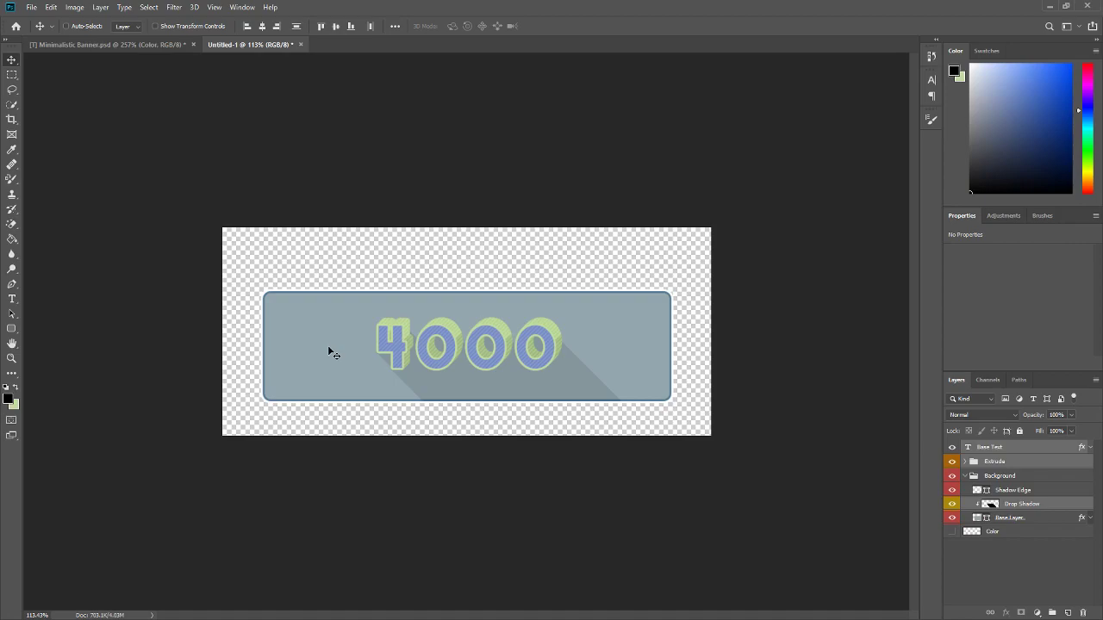
Step: Add a new empty layer directly above Drop Shadow and make it a clipping mask
click(998, 463)
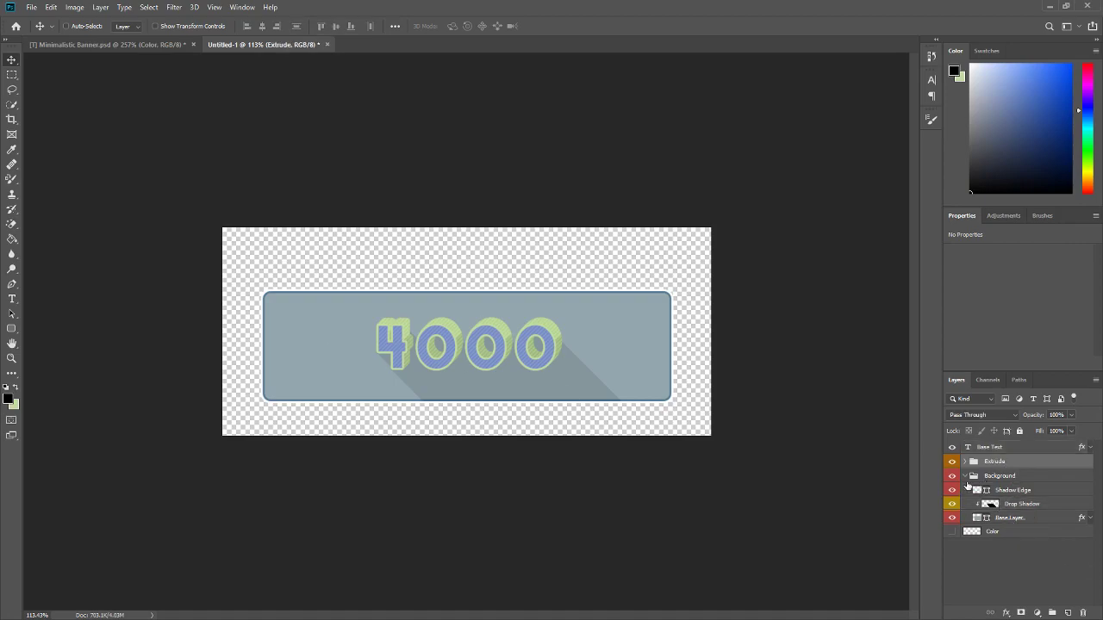
click(1007, 505)
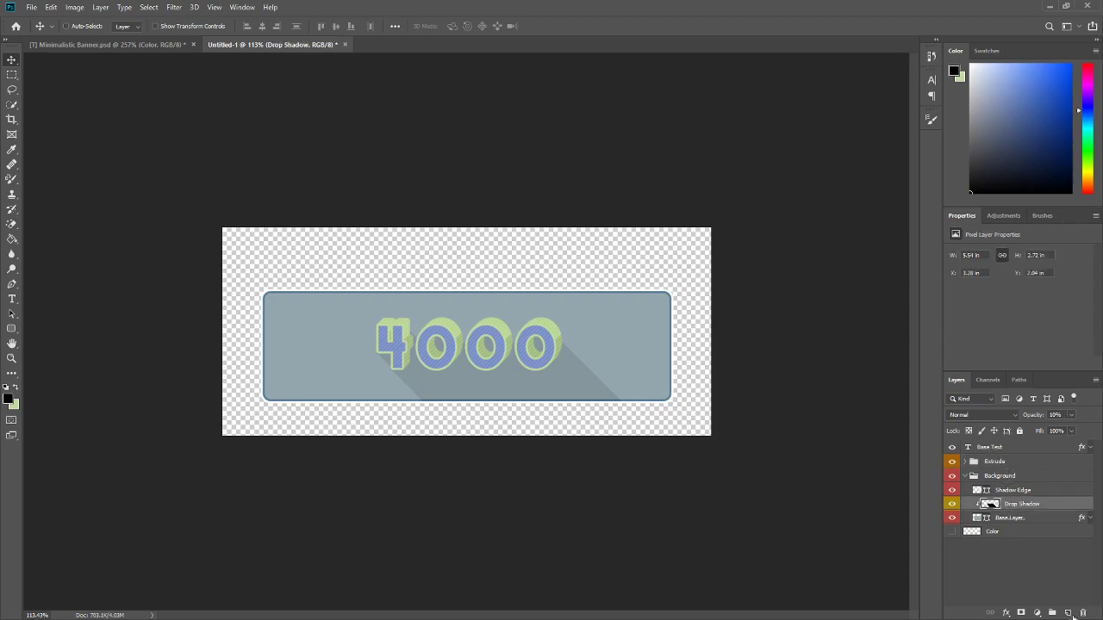
click(1070, 613)
right_click(1015, 508)
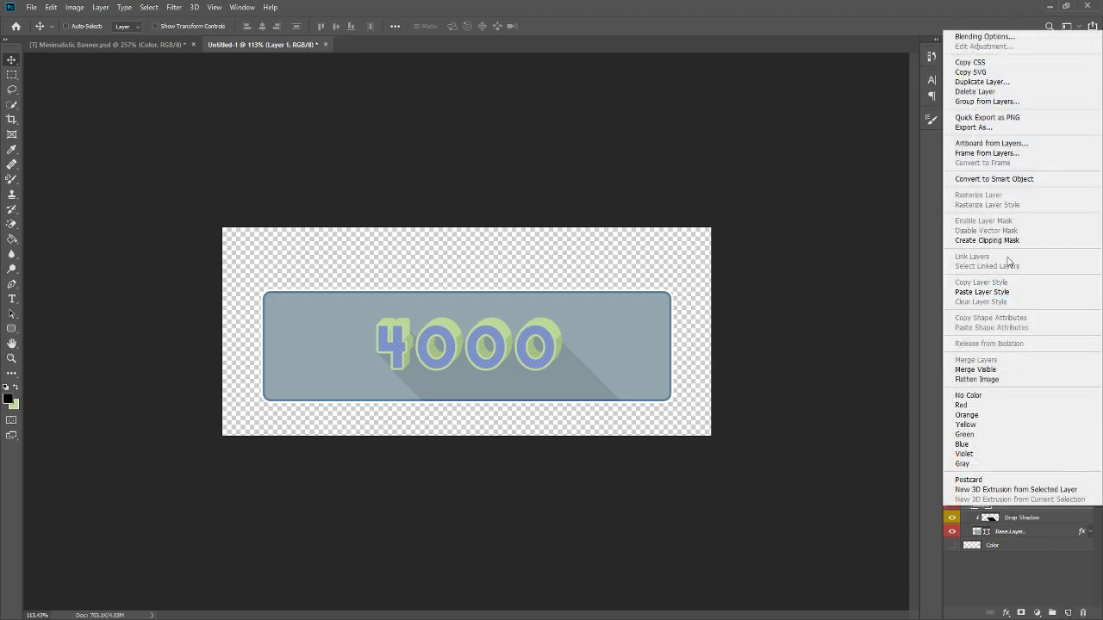
click(999, 241)
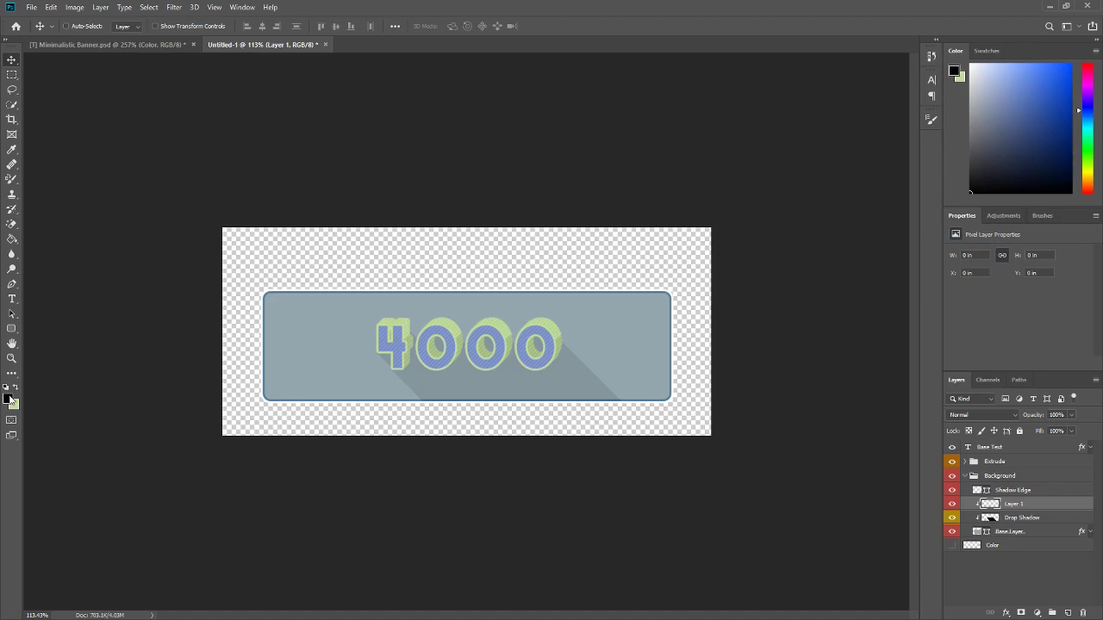
Step: Set the foreground color to white, ffffff
click(10, 399)
text(ffffff)
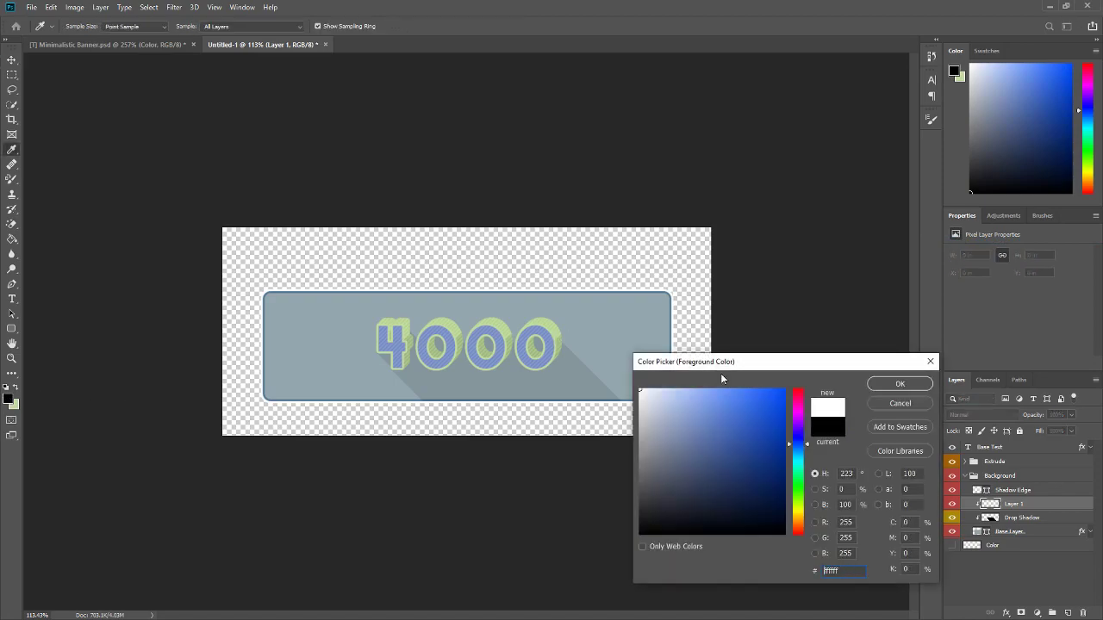
click(905, 384)
Step: Set up the Ellipse tool in Shape mode with no fill and a white dashed stroke
click(12, 330)
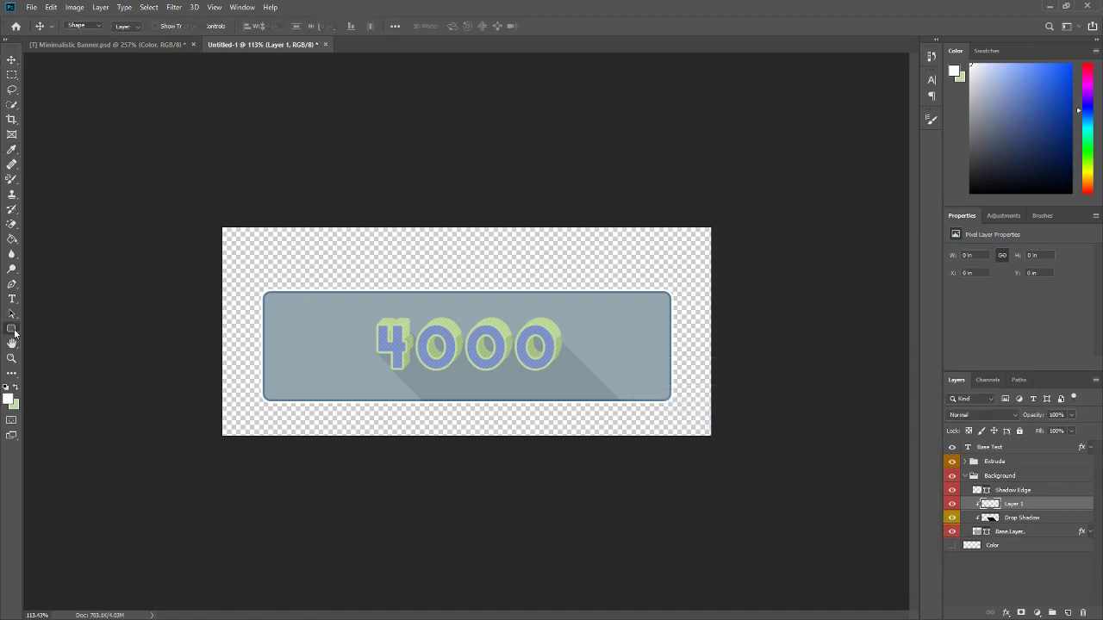
right_click(12, 330)
click(61, 357)
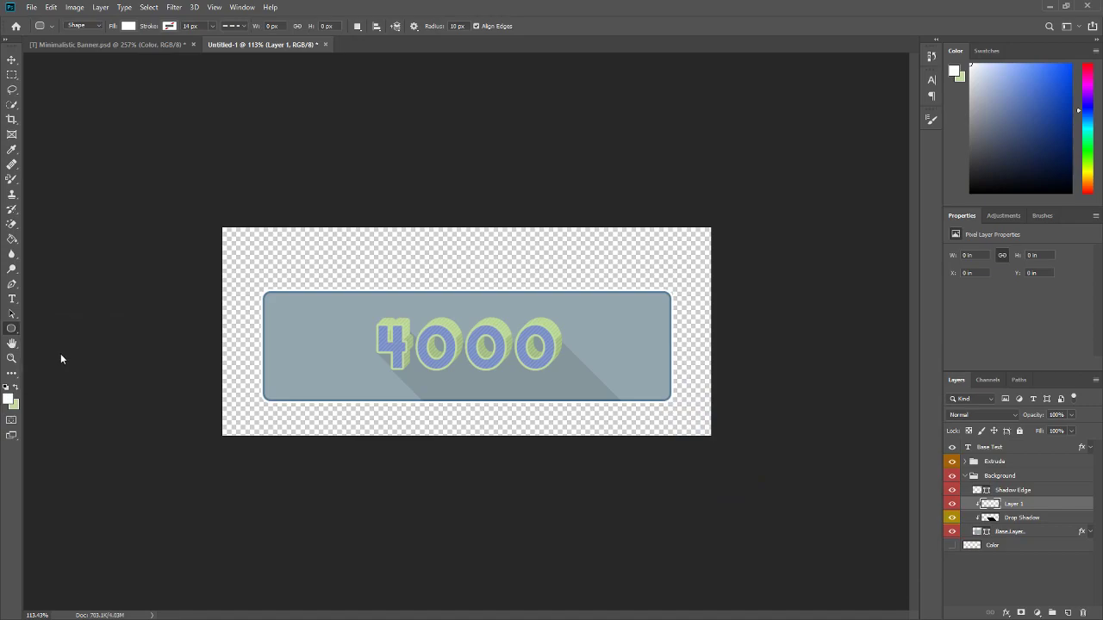
click(128, 26)
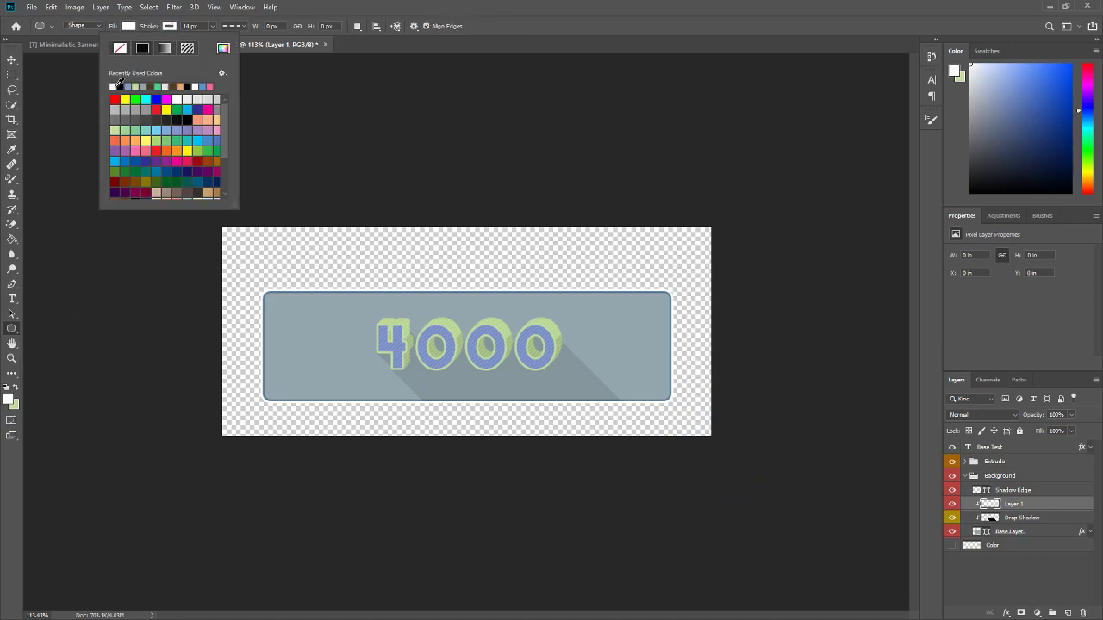
click(133, 27)
click(130, 28)
click(78, 49)
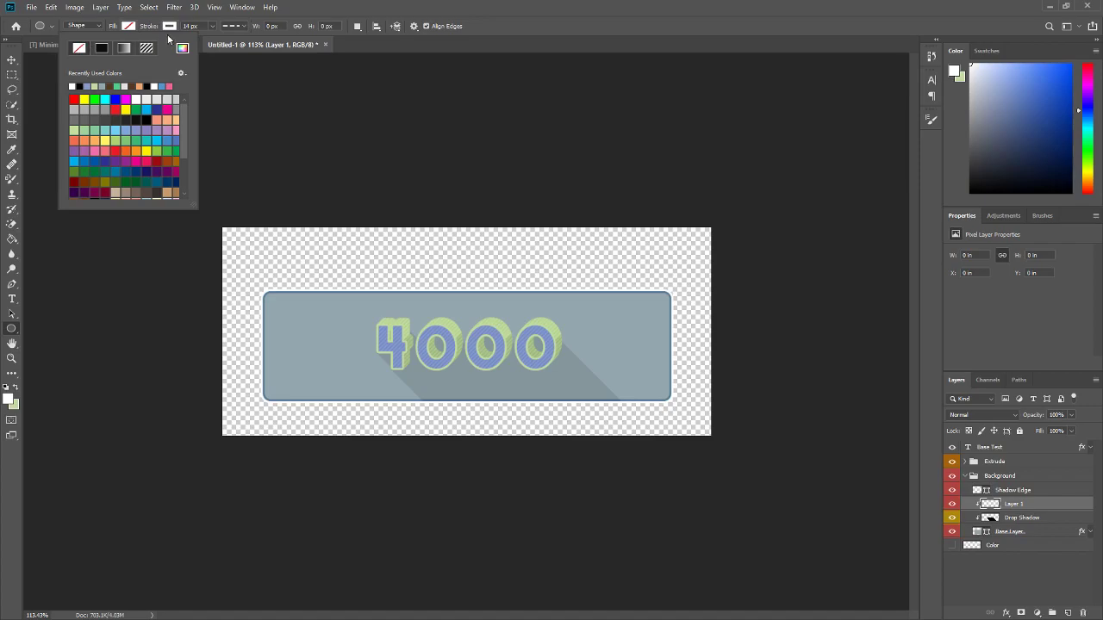
click(237, 26)
click(245, 59)
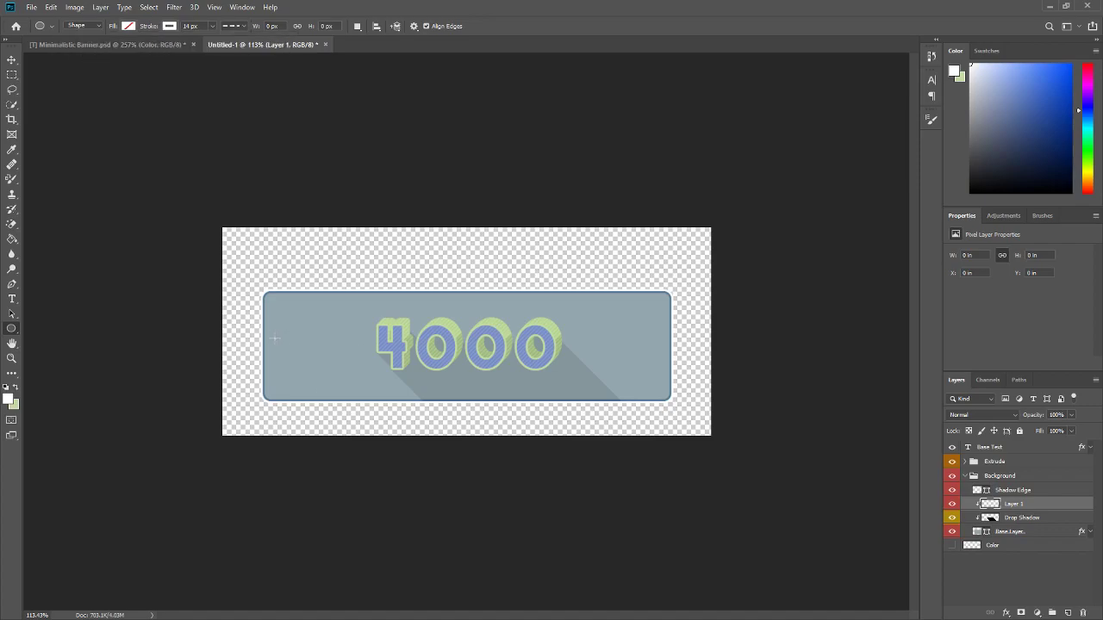
Step: Draw a dashed circle about 138 px wide, set its stroke to 3 px, and centre it vertically over the base's left edge
drag(251, 323, 296, 428)
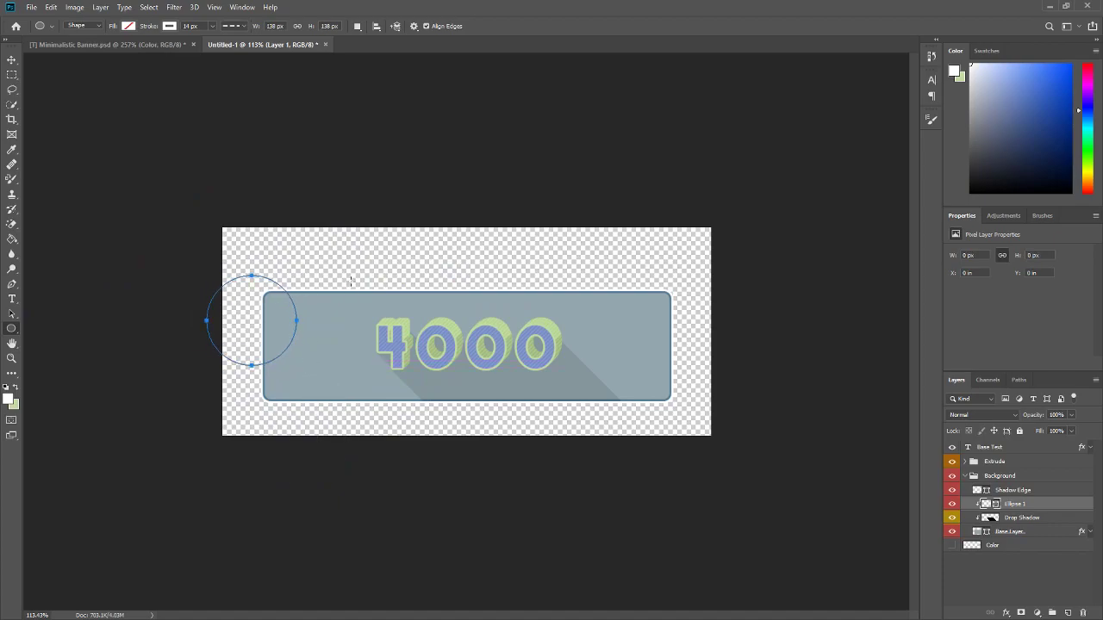
click(188, 25)
scroll(189, 26, down, 3)
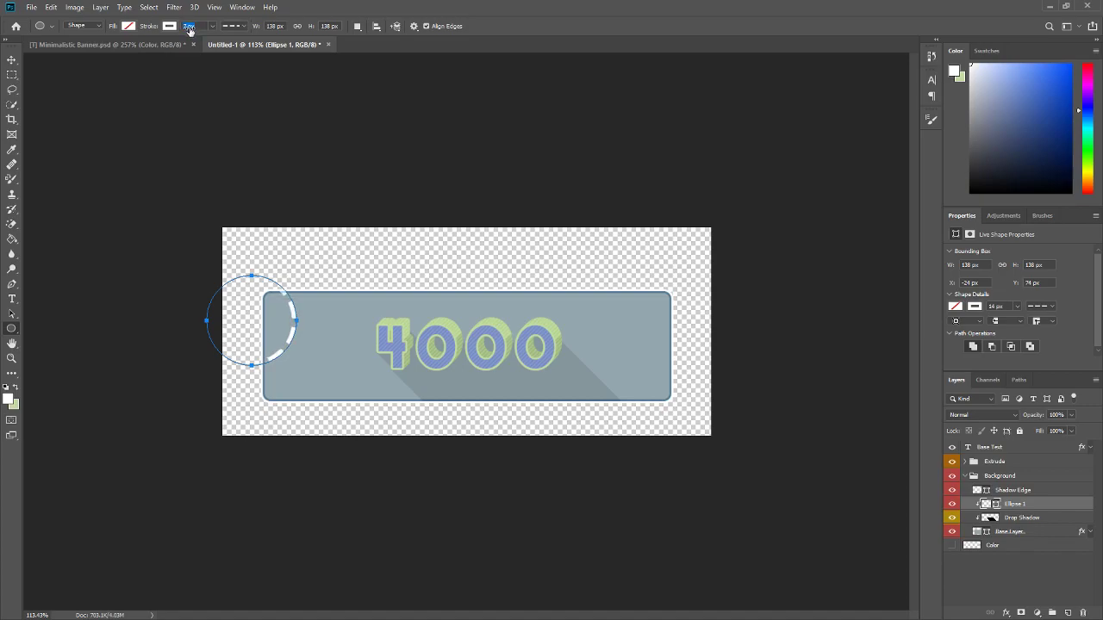
scroll(190, 30, down, 4)
click(12, 59)
drag(296, 324, 287, 347)
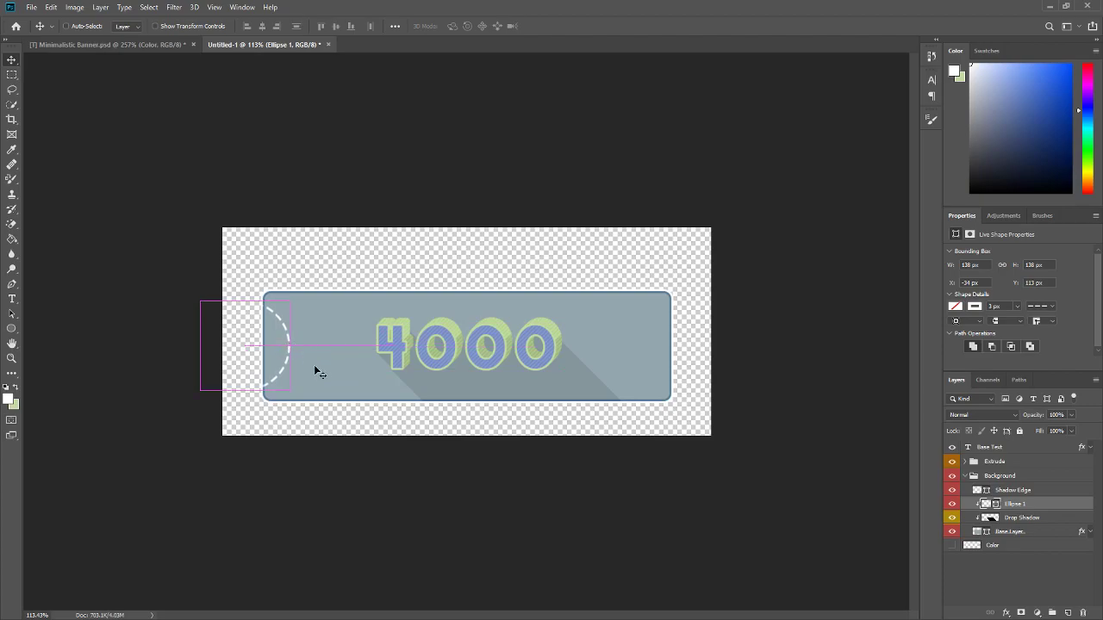
Step: Scale the dashed circle down to about 114 px and keep it vertically centred over the base's left edge
key(ctrl+plus)
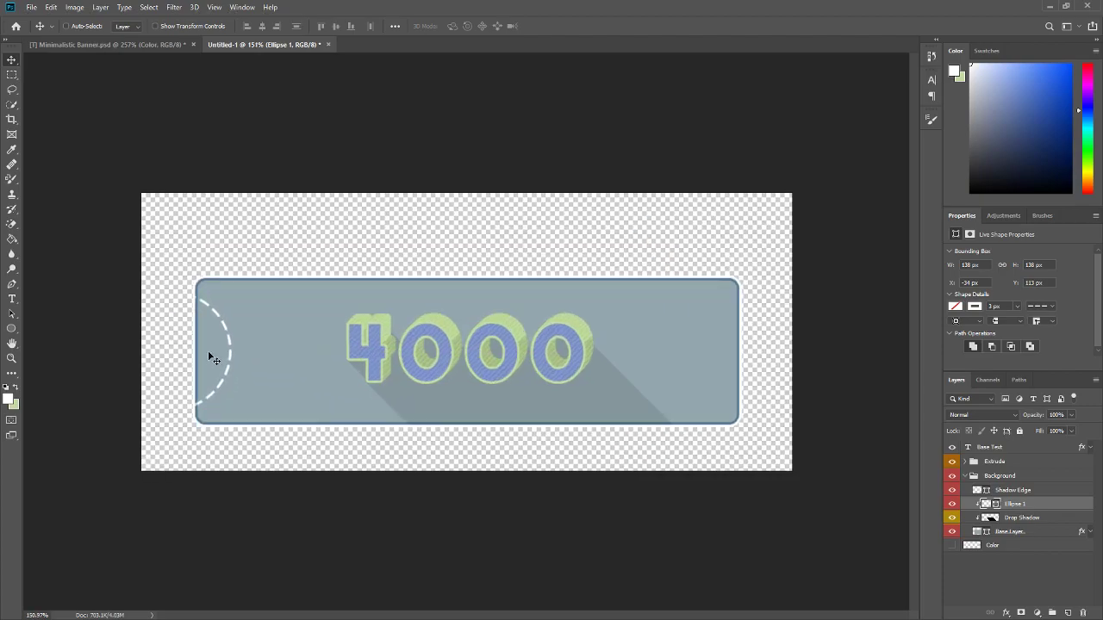
key(ctrl+plus)
key(ctrl+t)
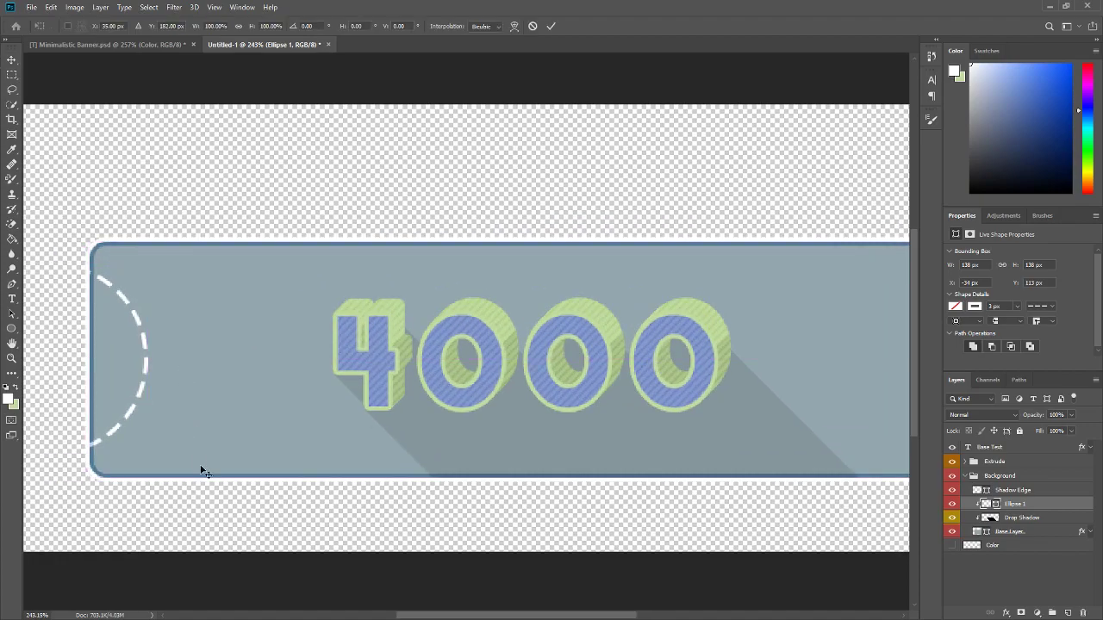
drag(146, 455, 116, 414)
click(550, 26)
drag(130, 367, 148, 381)
key(ctrl+0)
scroll(318, 524, up, 2)
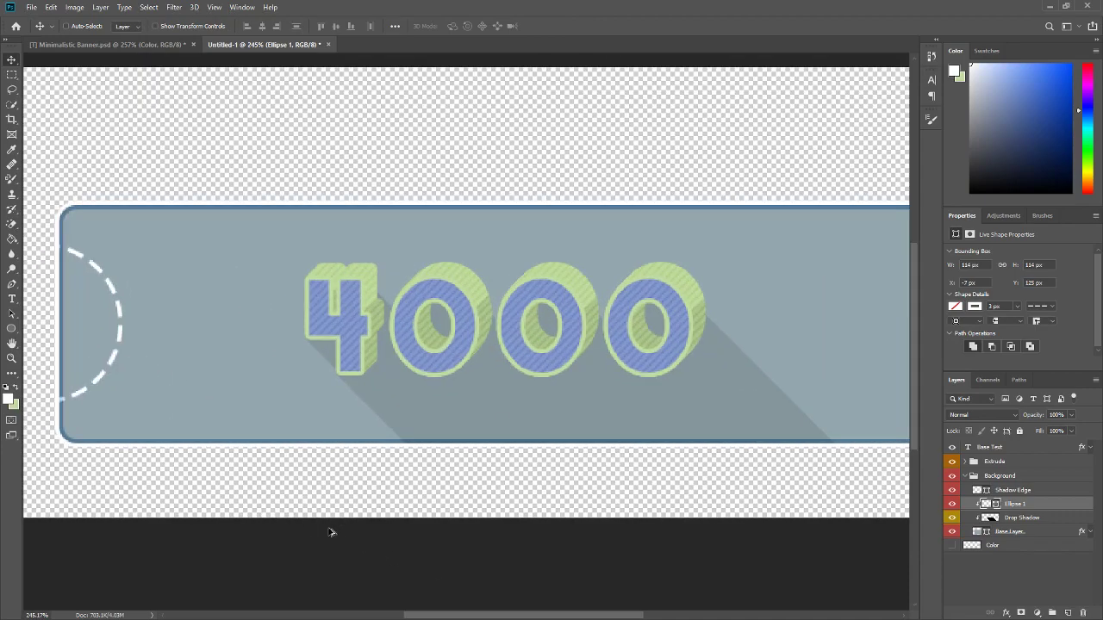
drag(430, 613, 405, 612)
drag(228, 316, 223, 318)
scroll(246, 361, down, 6)
scroll(278, 402, up, 3)
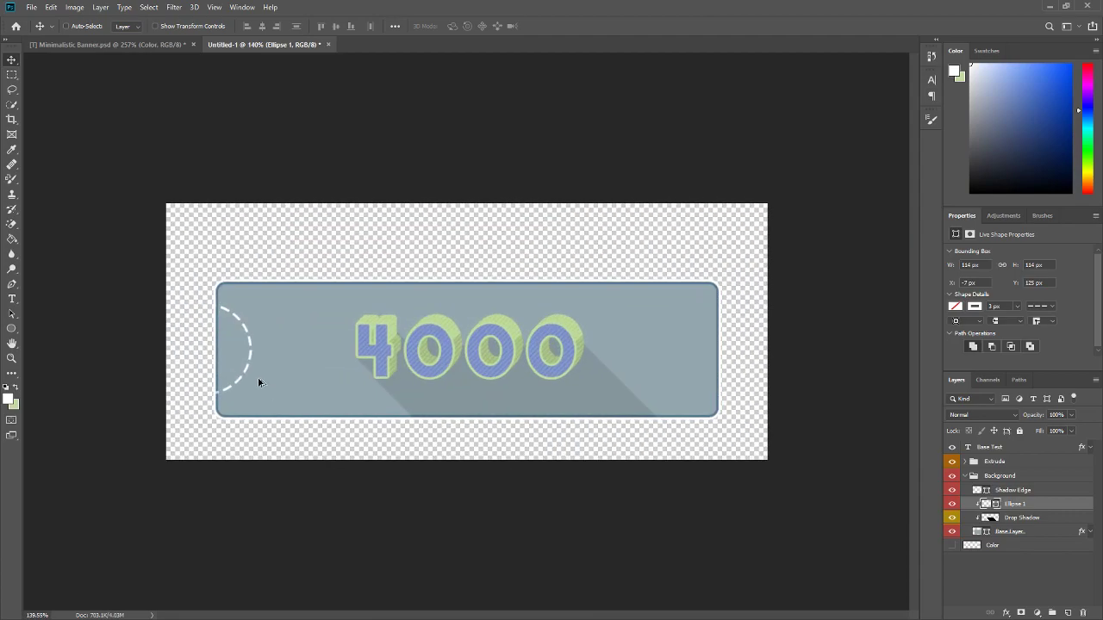
Step: Set the dashed circle's stroke width to 2 px
click(11, 329)
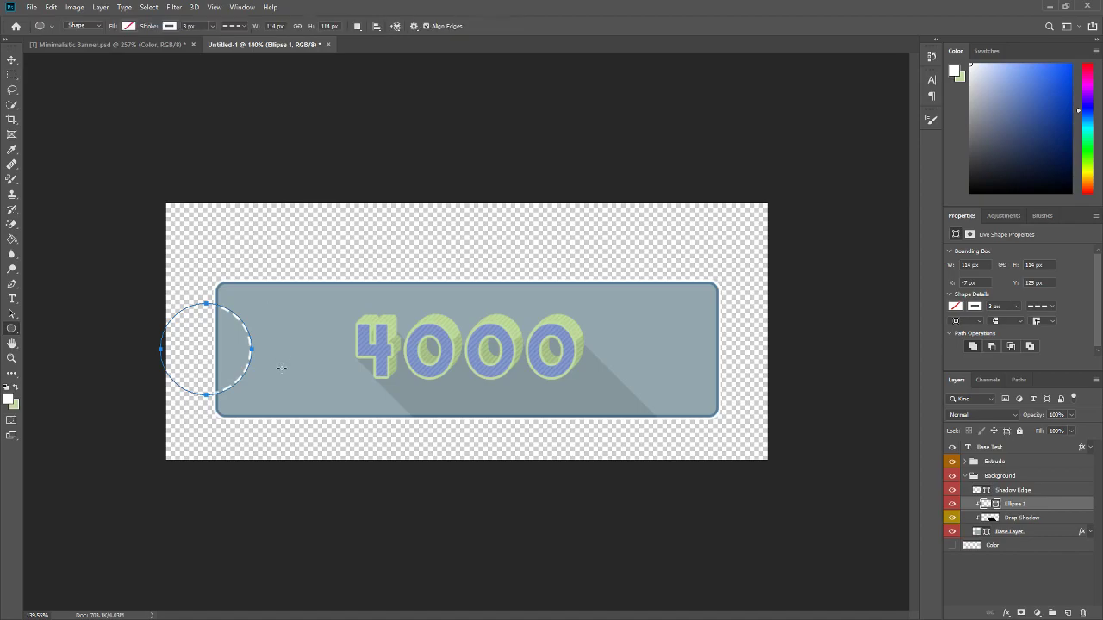
scroll(281, 367, up, 1)
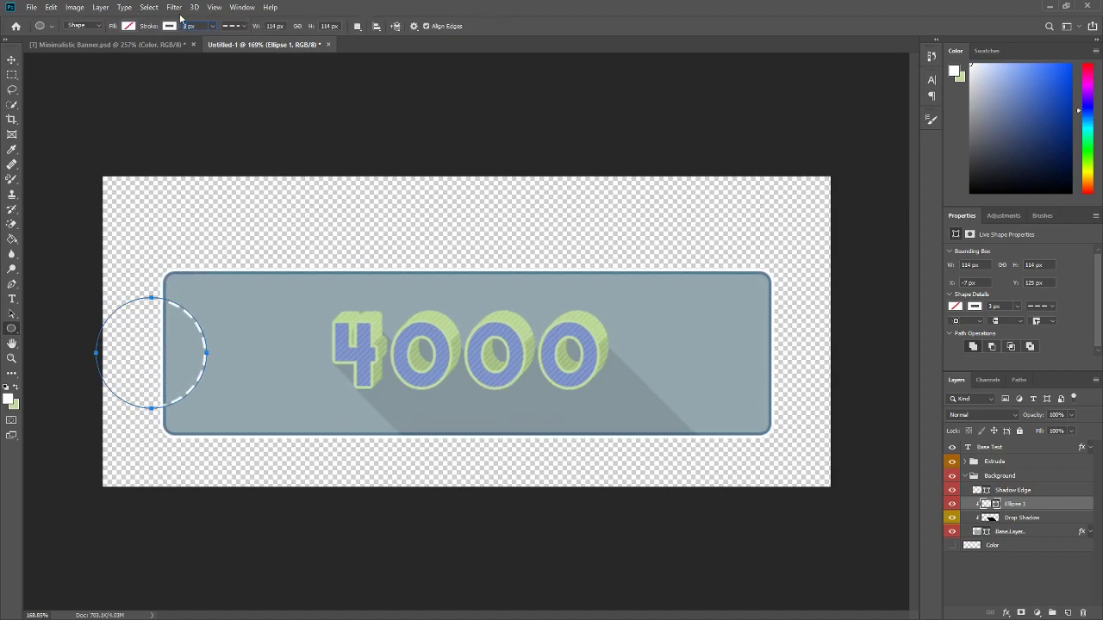
key(Return)
click(11, 60)
key(ctrl+0)
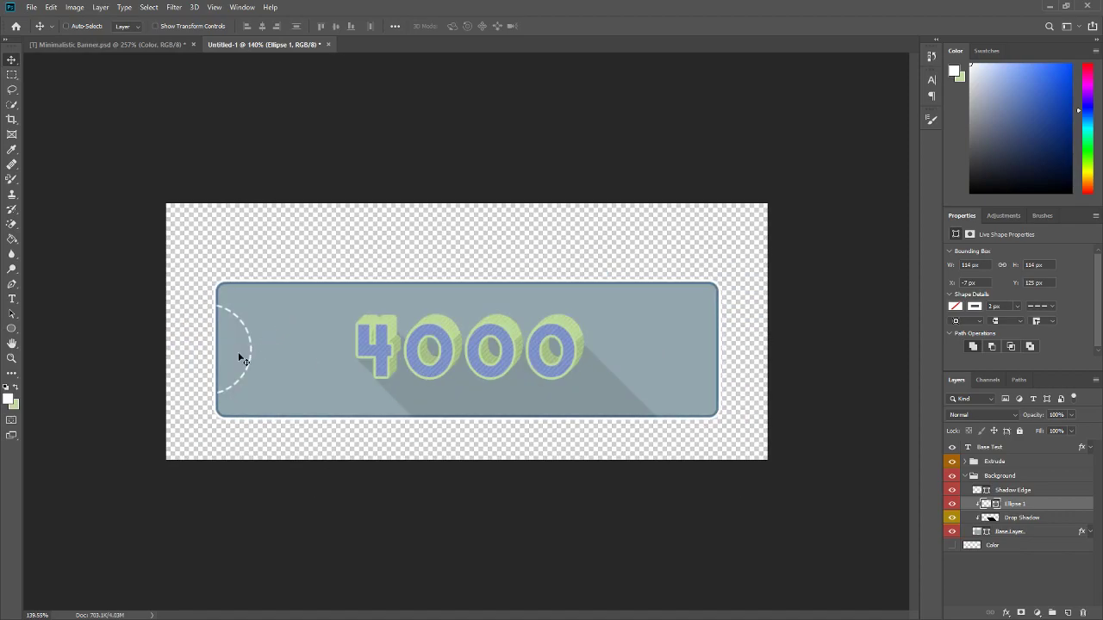
scroll(195, 369, up, 1)
scroll(216, 354, up, 4)
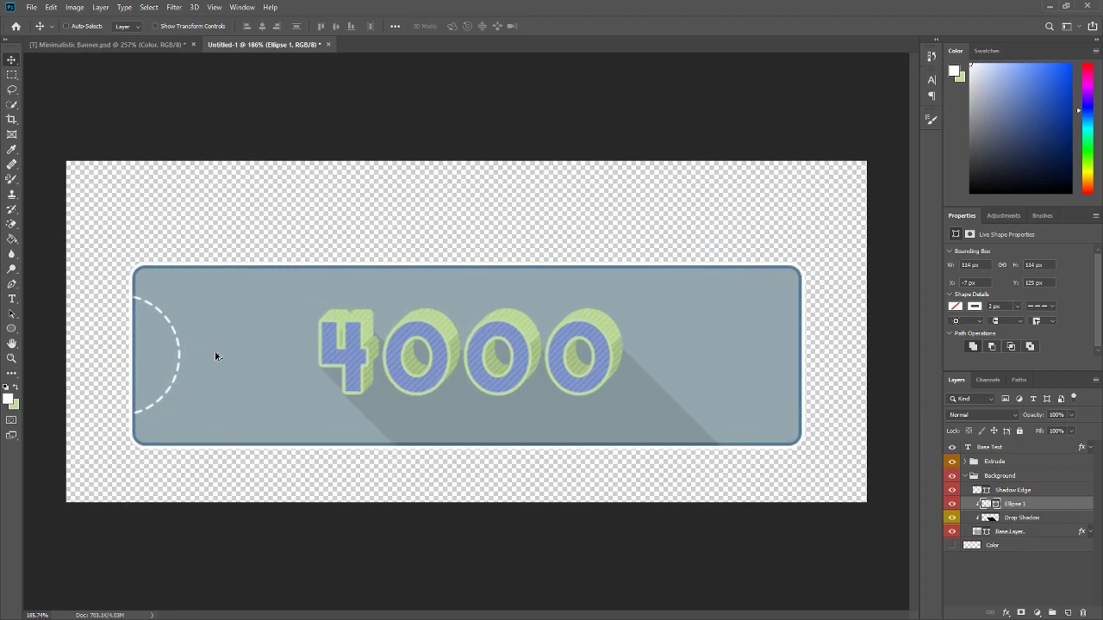
scroll(149, 359, down, 3)
Step: Rasterize the Ellipse 1 layer
key(m)
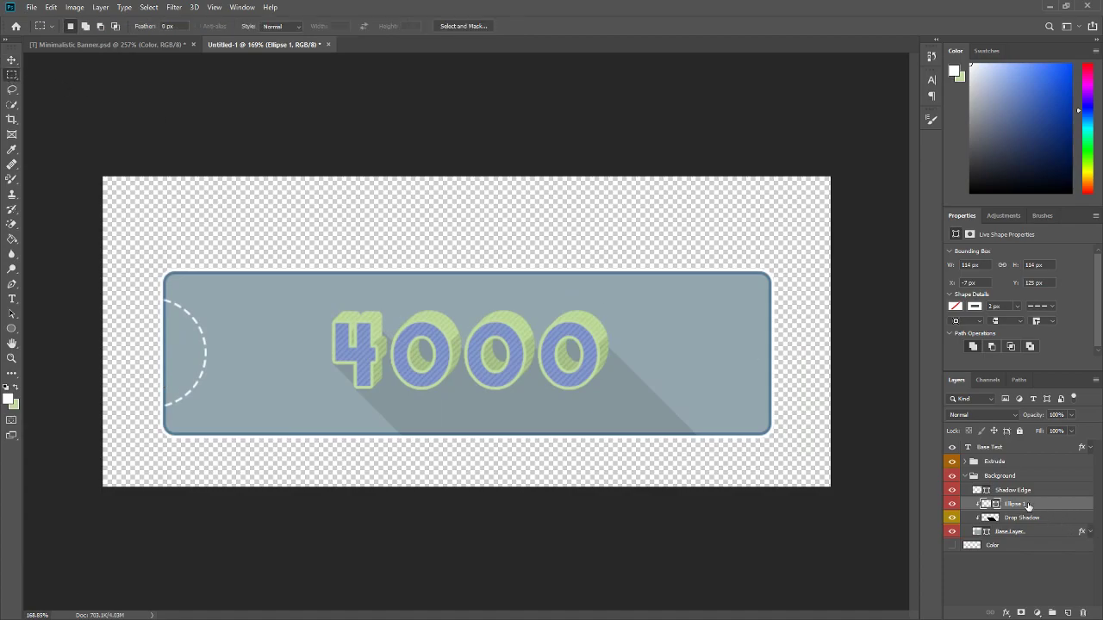
right_click(1028, 506)
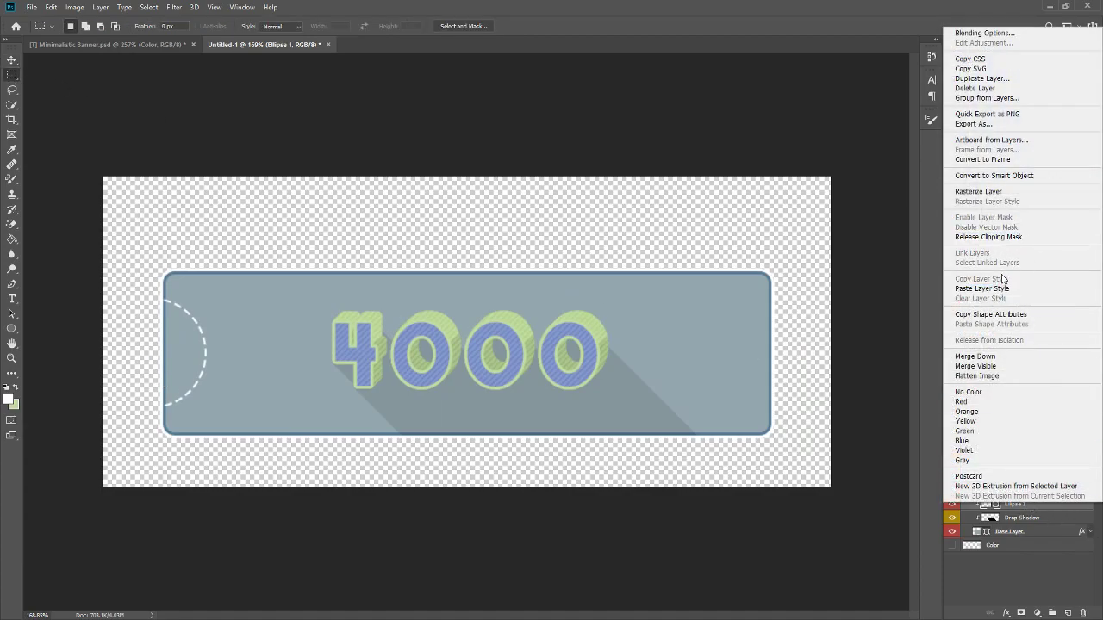
click(1002, 197)
Step: Copy the part of the dashed circle inside the base to a new layer and make that layer a clipping mask
scroll(201, 294, up, 2)
drag(156, 252, 79, 473)
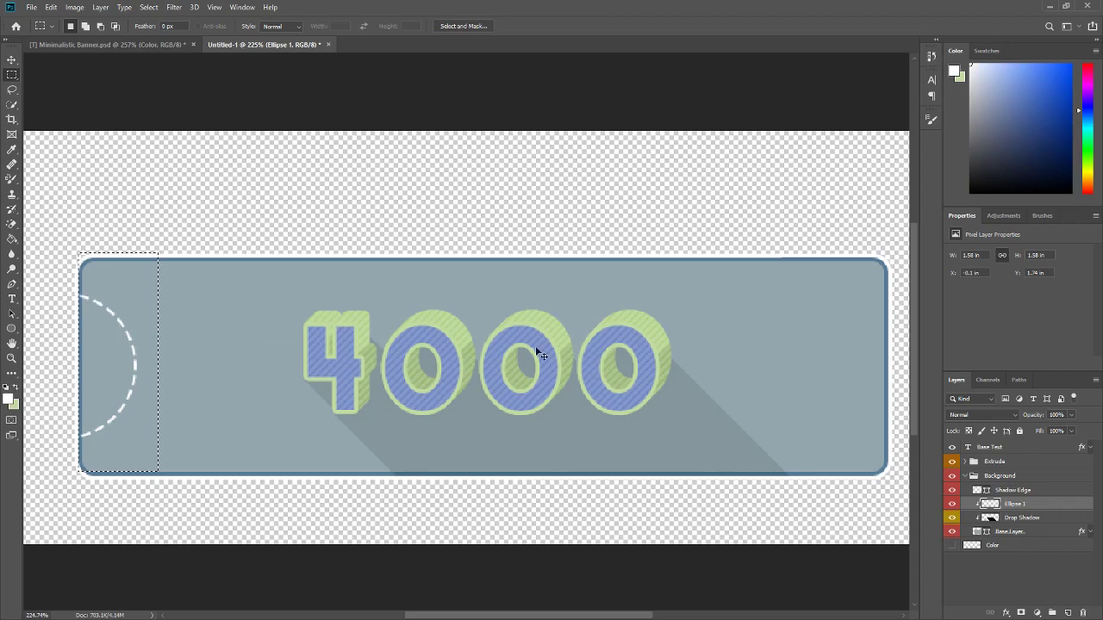
key(ctrl+j)
right_click(1021, 504)
click(1020, 234)
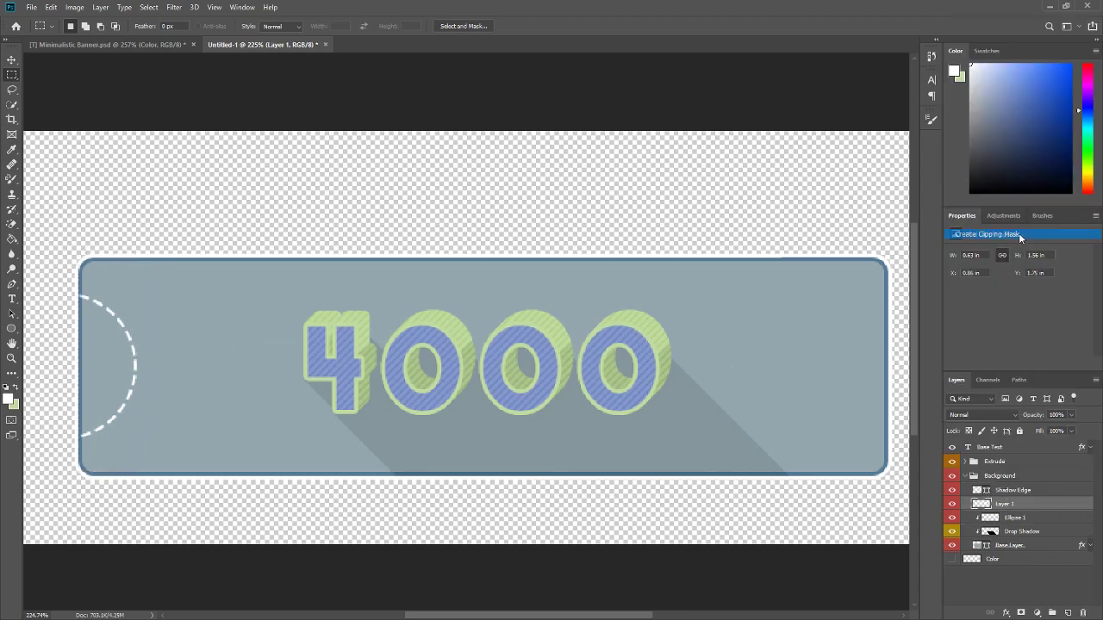
Step: Flip the copied dashed arc horizontally with a width of -100% and place it against the base's right edge at the same height
key(ctrl+t)
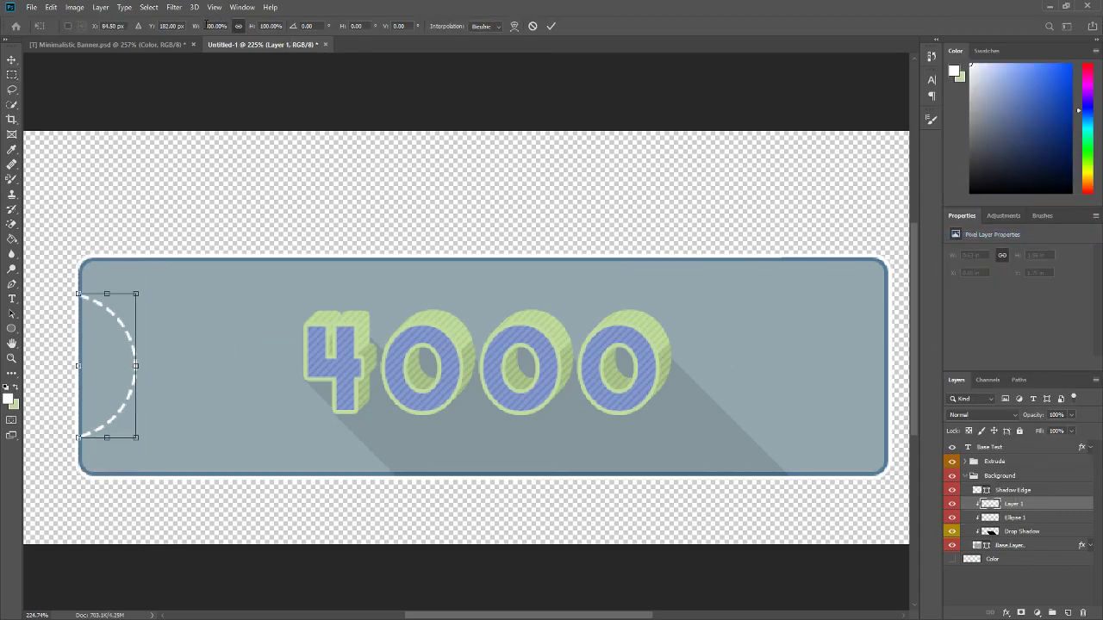
text(-100)
key(Return)
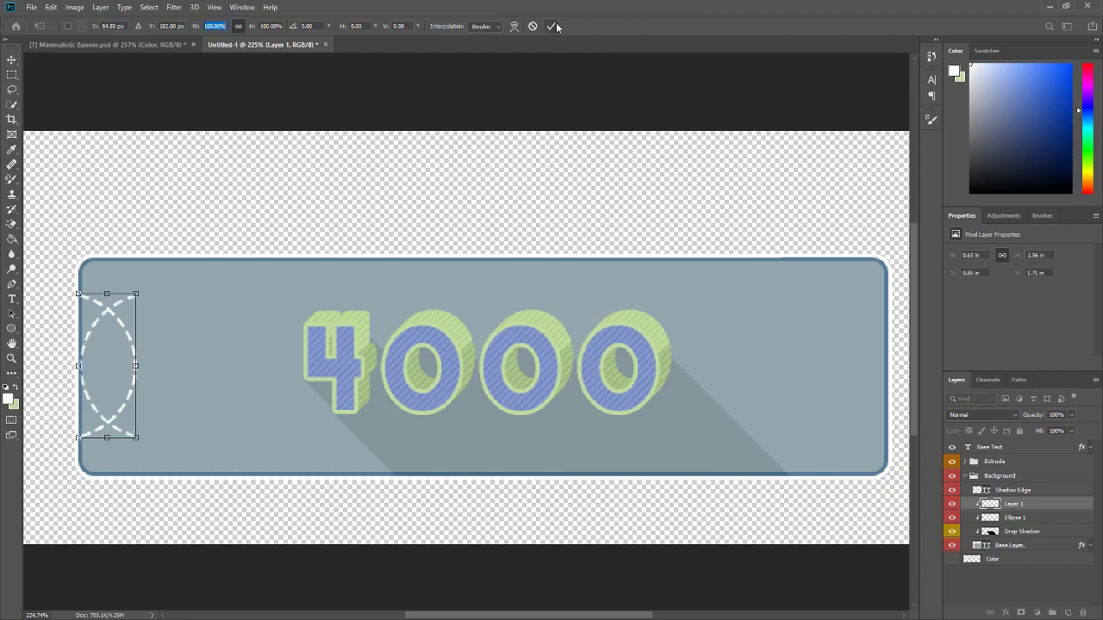
click(551, 26)
click(12, 61)
drag(124, 327, 521, 368)
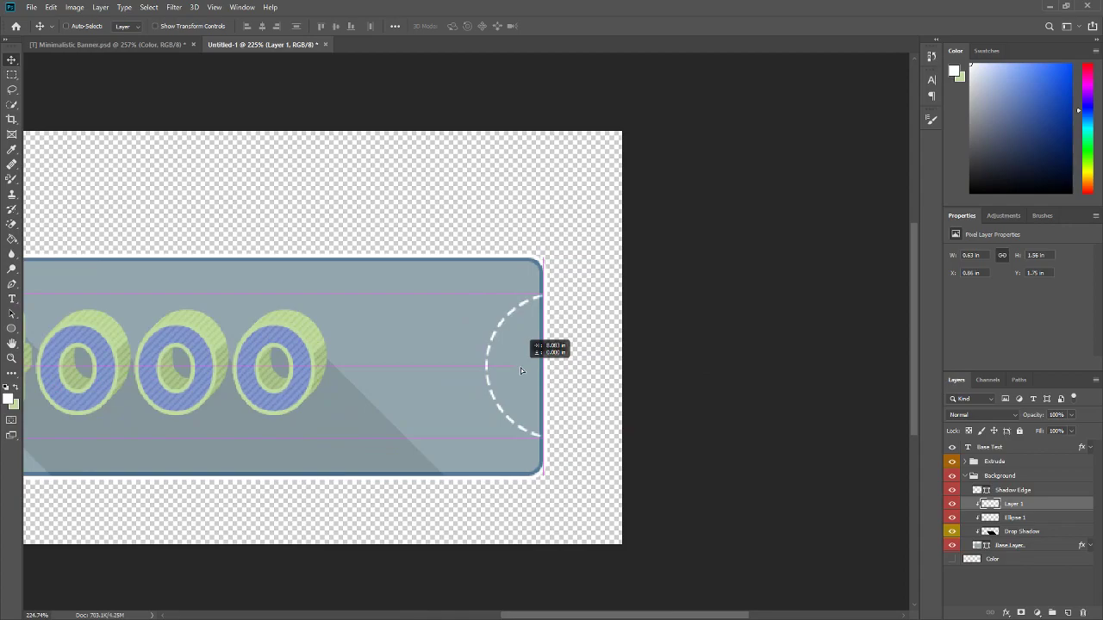
key(ctrl+0)
scroll(463, 374, down, 2)
scroll(462, 374, up, 1)
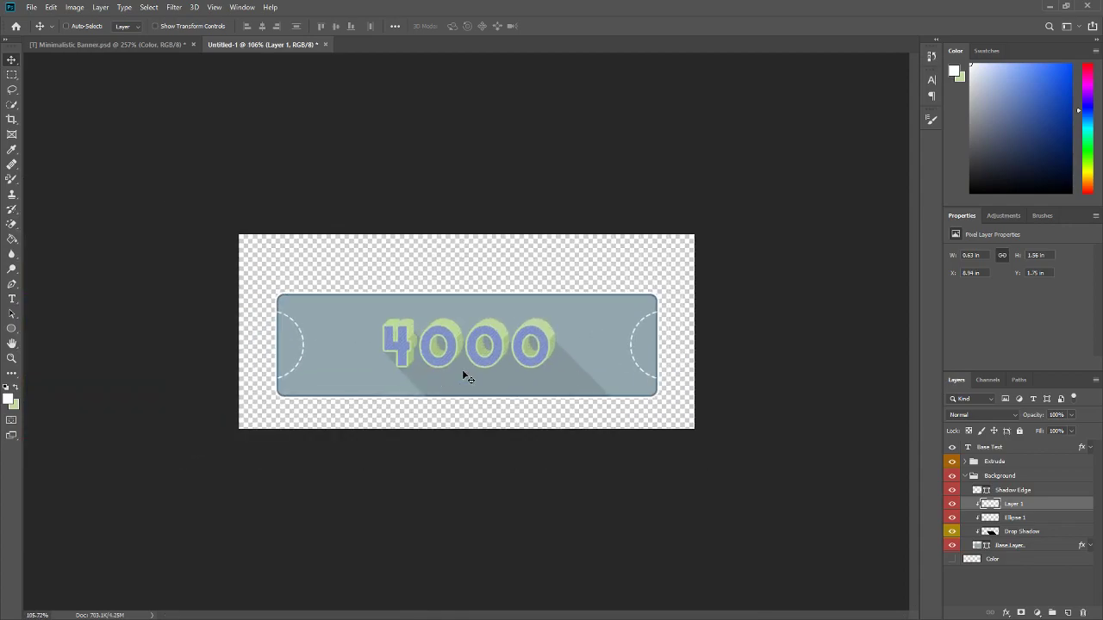
Step: Draw a small dashed circle about 16 px wide with a 2 px white stroke between the left arc and the 4
click(11, 329)
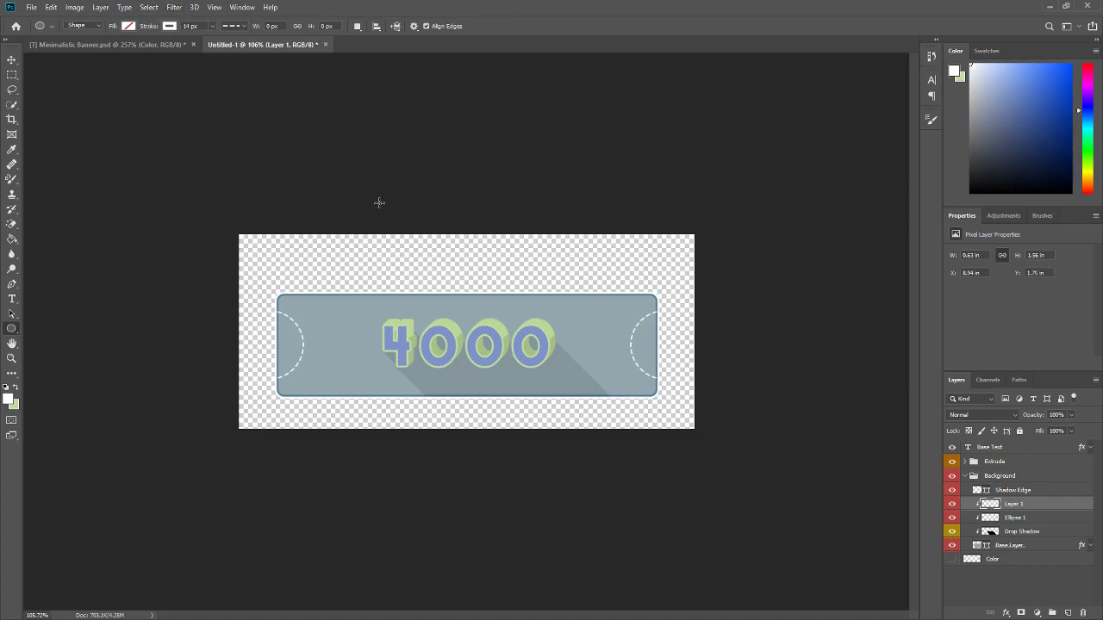
key(ctrl+plus)
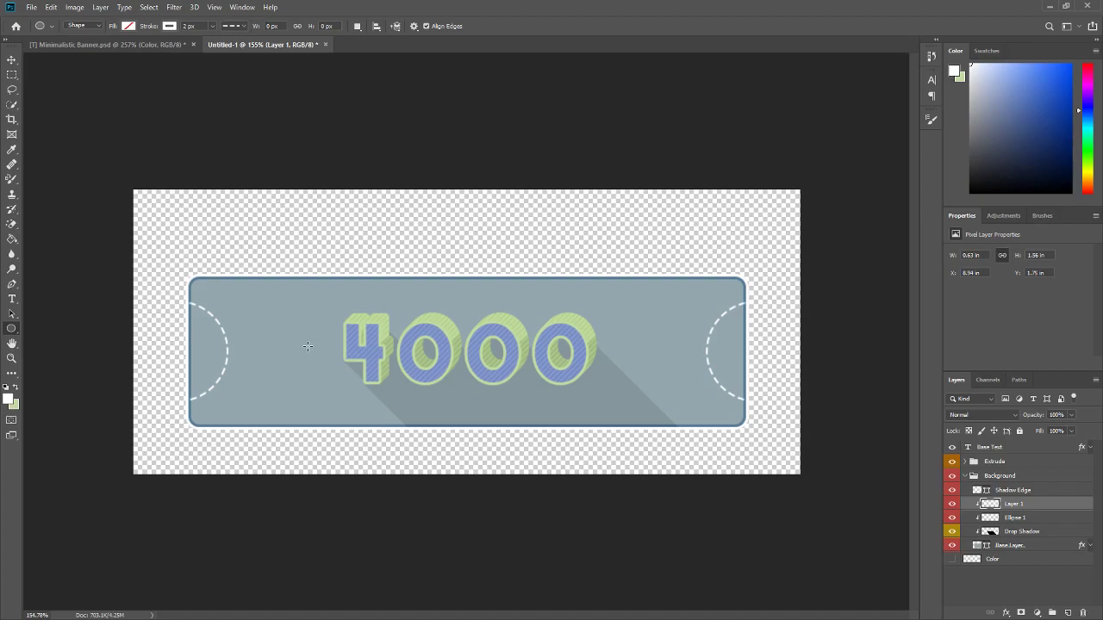
drag(296, 342, 303, 350)
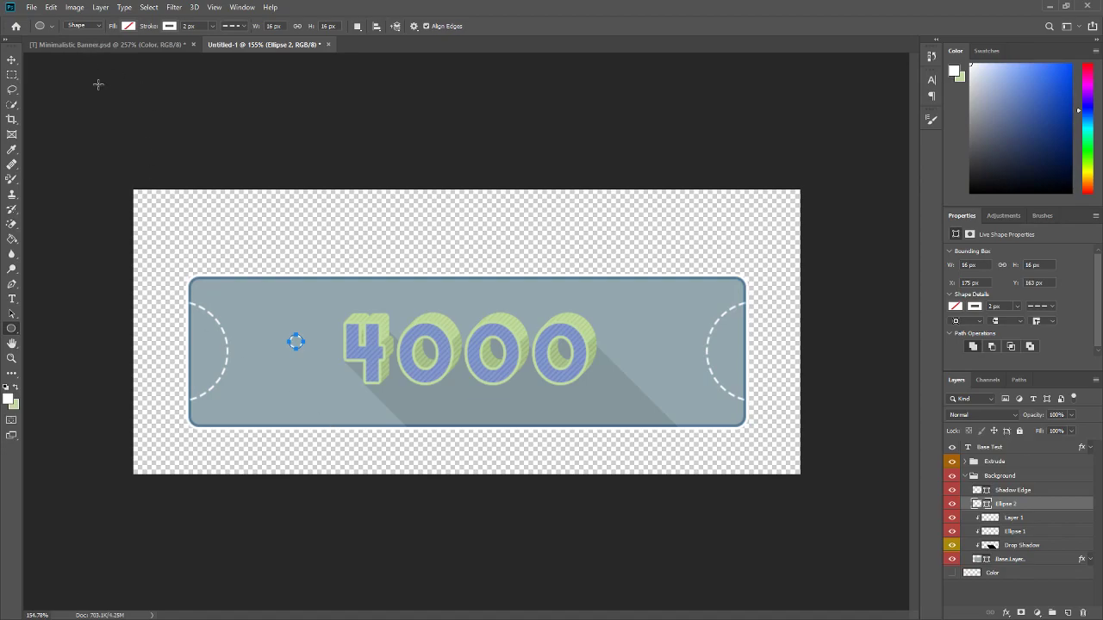
Step: Duplicate the small dashed circle and place one on each side of the text near the base's lower edge
click(12, 59)
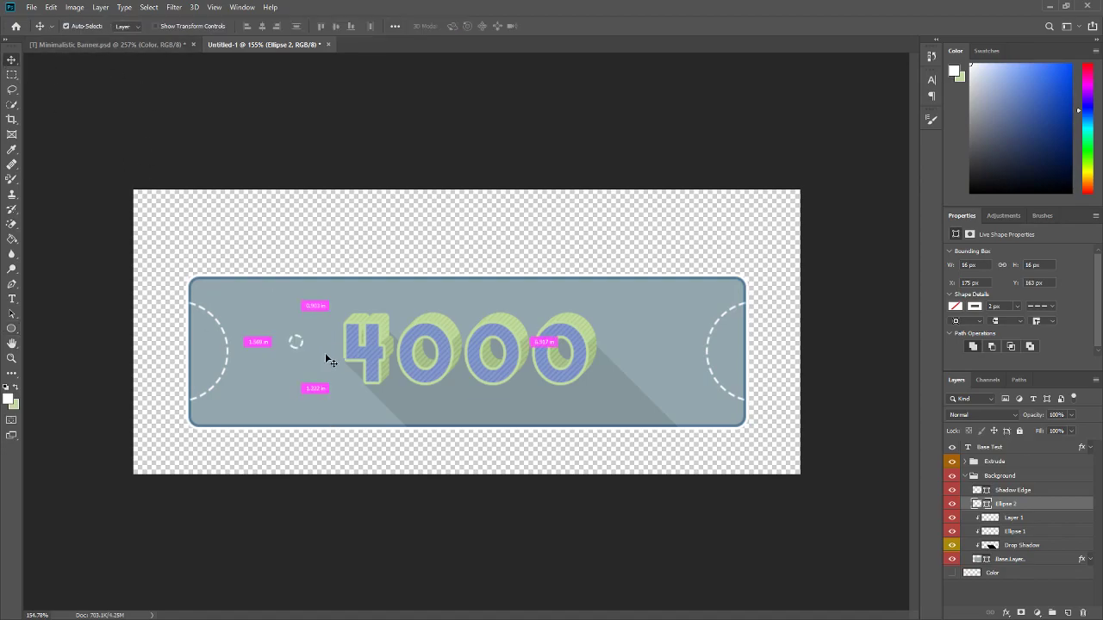
drag(299, 342, 289, 406)
scroll(361, 448, down, 2)
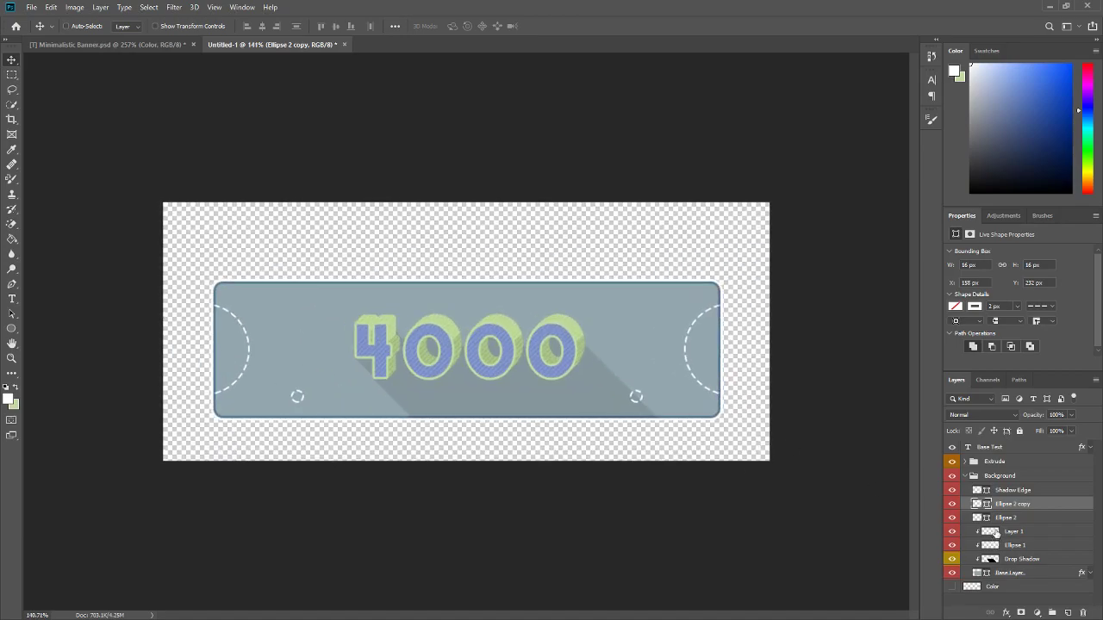
Step: Draw a circle about 18 px wide above the left dashed circle and give it a white fill with no stroke
click(11, 328)
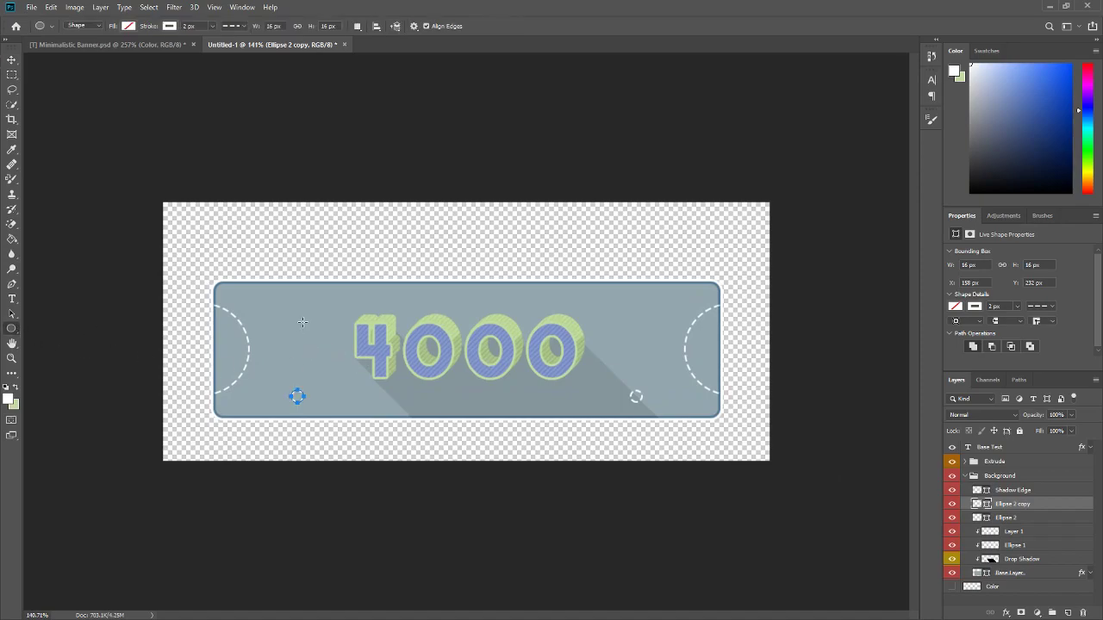
drag(301, 320, 317, 327)
click(171, 26)
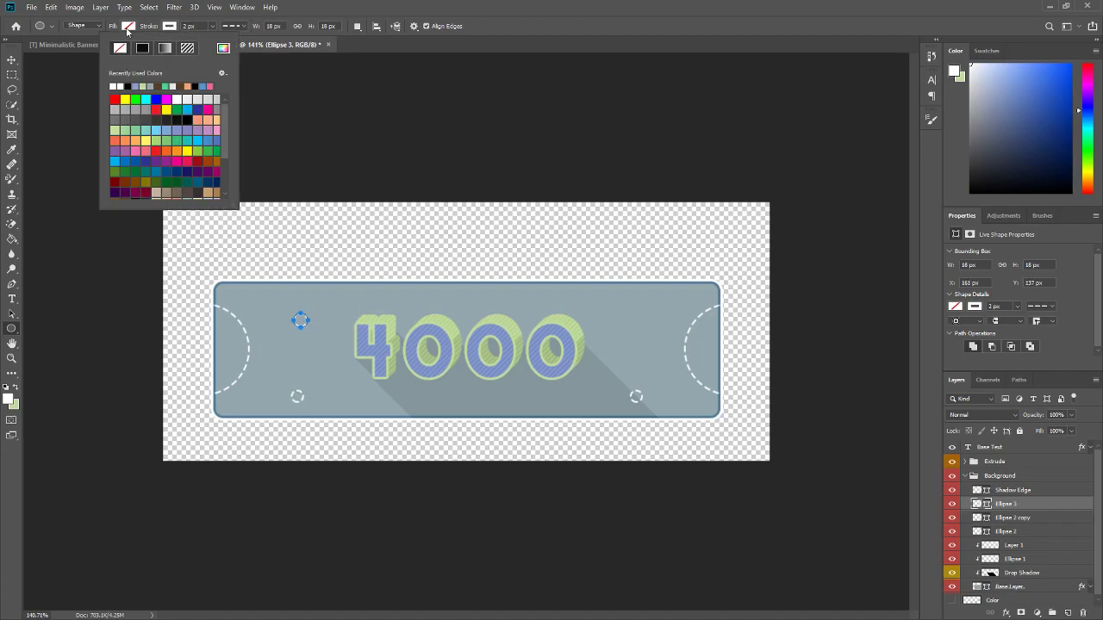
click(129, 26)
click(75, 86)
Step: Move the solid white circle to the base's upper left corner and scale it down to about 15 px
click(11, 59)
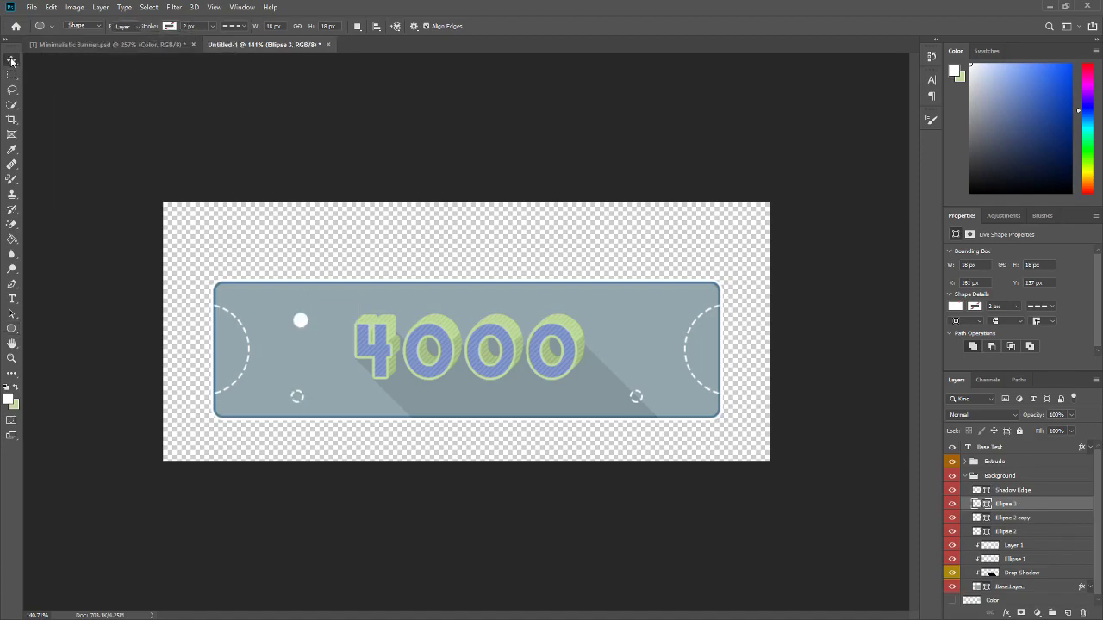
drag(298, 315, 250, 299)
key(ctrl+plus)
key(ctrl+plus)
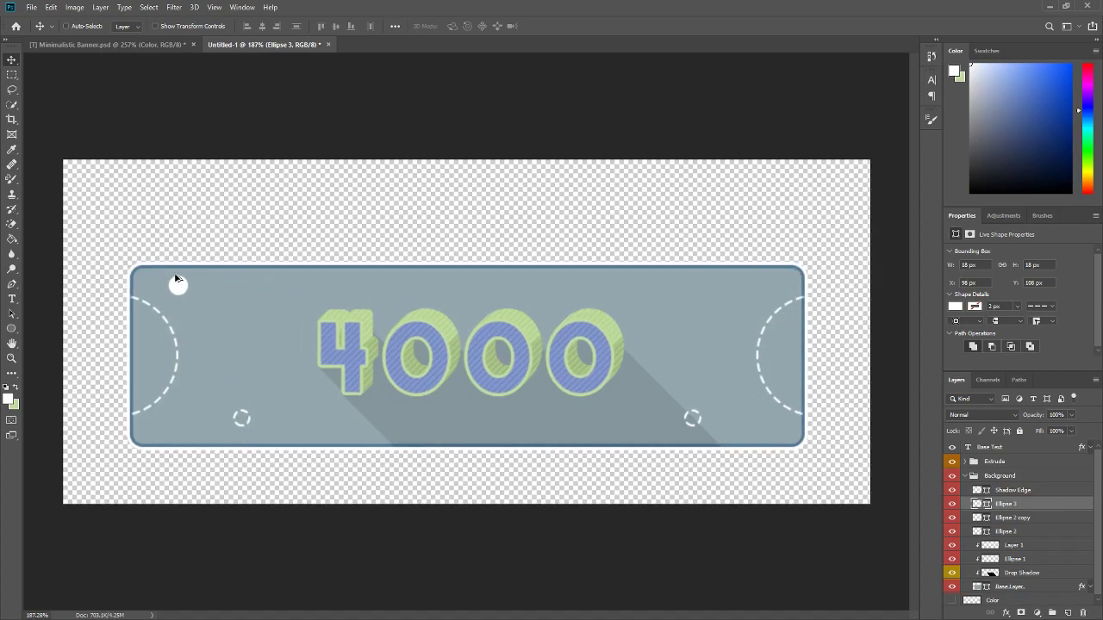
key(ctrl+t)
drag(190, 296, 187, 294)
click(552, 26)
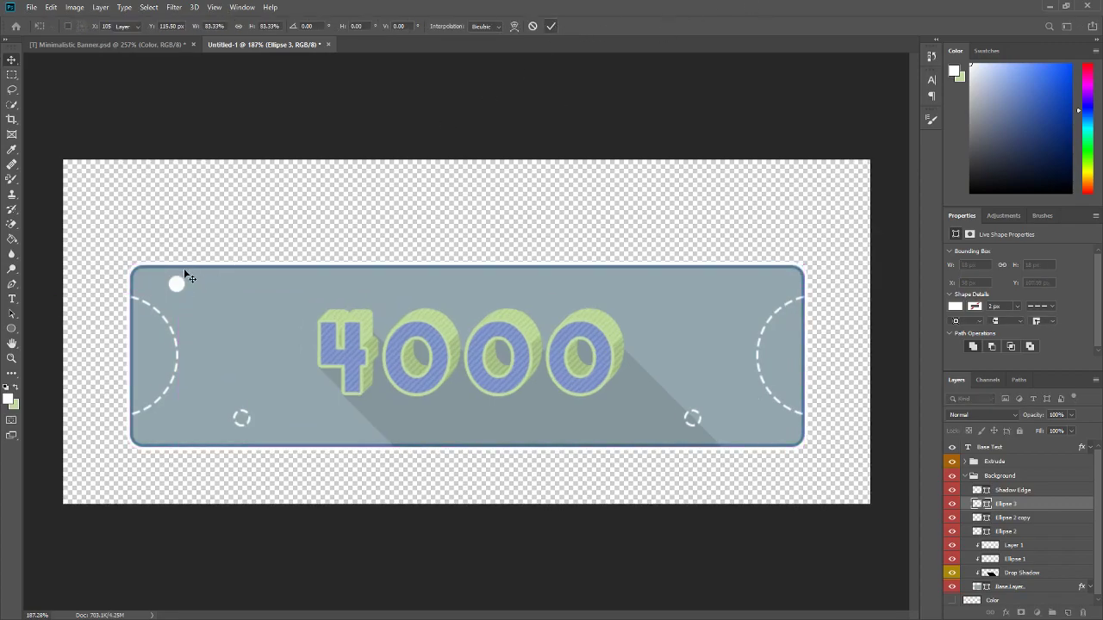
Step: Duplicate the solid white circle and place the copy at the same height in the base's upper right corner
drag(176, 285, 760, 290)
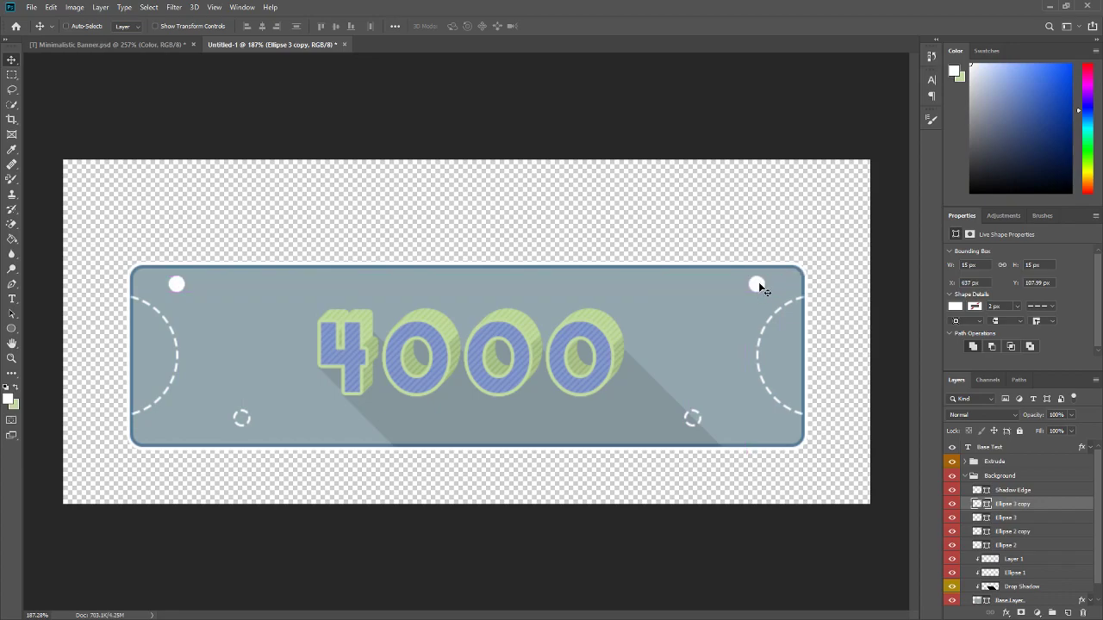
drag(758, 282, 756, 283)
scroll(691, 323, down, 3)
scroll(690, 323, down, 2)
scroll(685, 323, up, 2)
scroll(623, 337, up, 1)
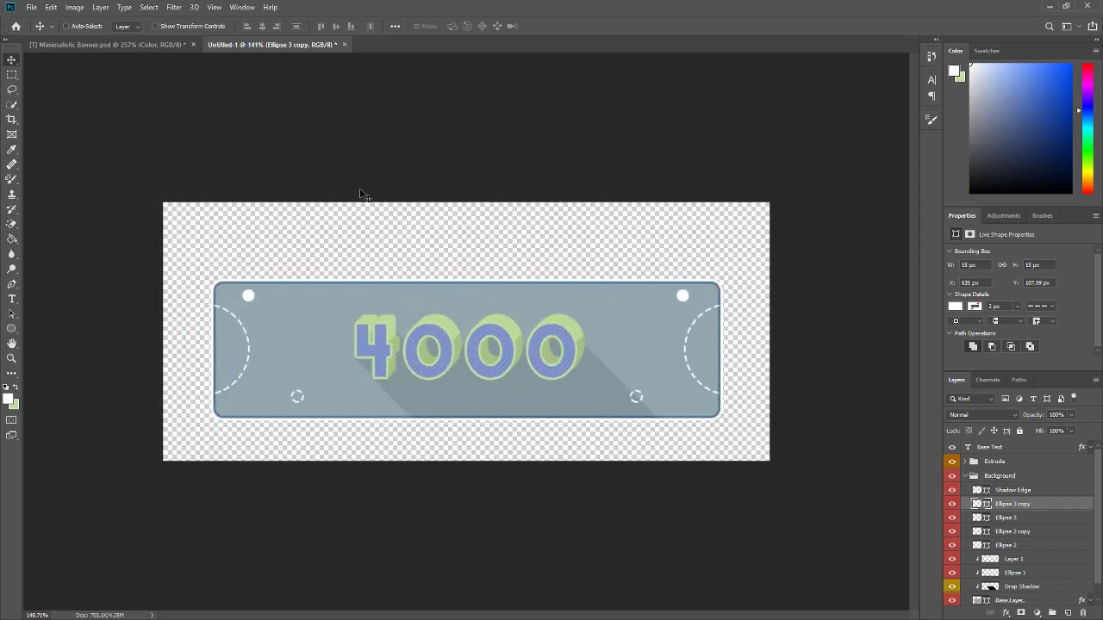
Step: Switch to Minimalistic Banner.psd and show the hidden red hanging ornament layers in its Background group
click(149, 45)
scroll(537, 366, down, 2)
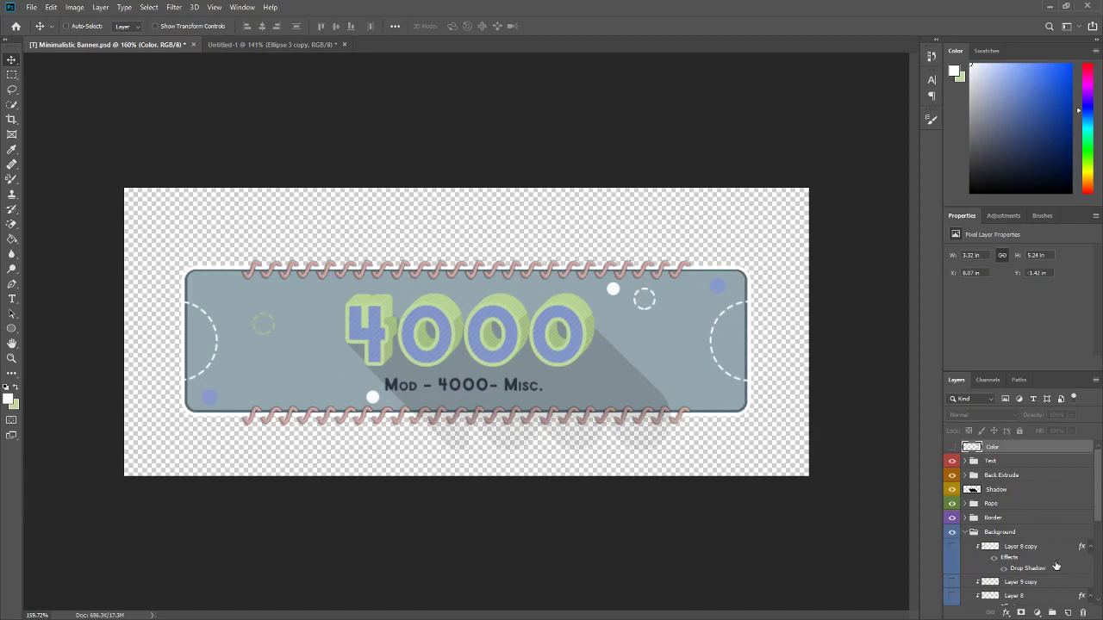
scroll(1062, 566, down, 1)
drag(956, 477, 954, 555)
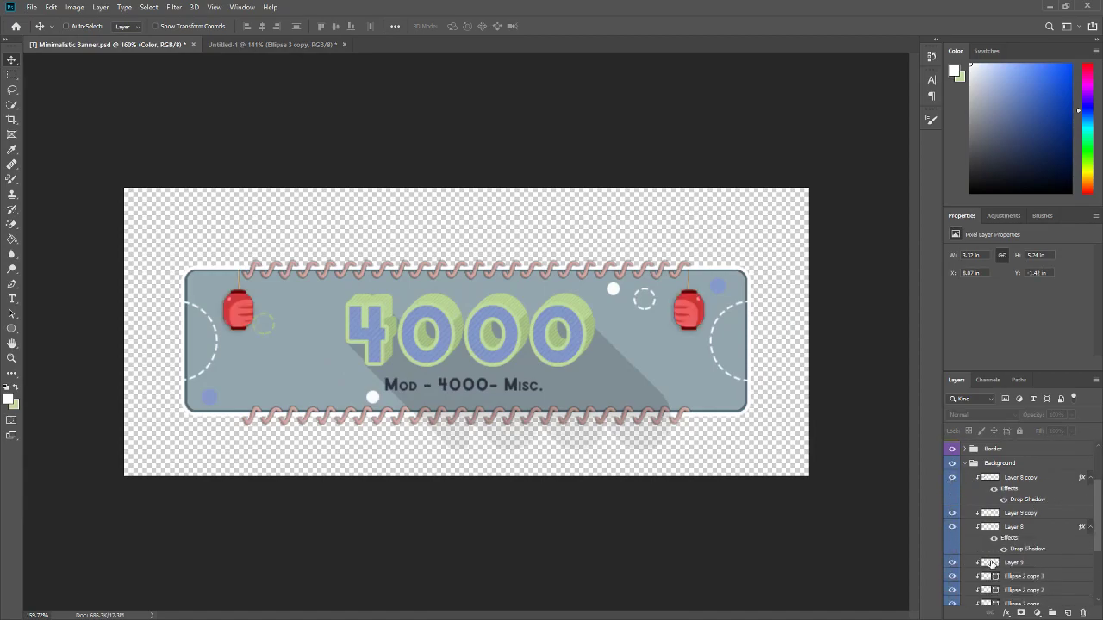
Step: Copy the four ornament layers, from Layer 9 up to Layer 8 copy, into the Untitled-1 document
click(1034, 562)
shift+click(1030, 482)
drag(1030, 483, 481, 369)
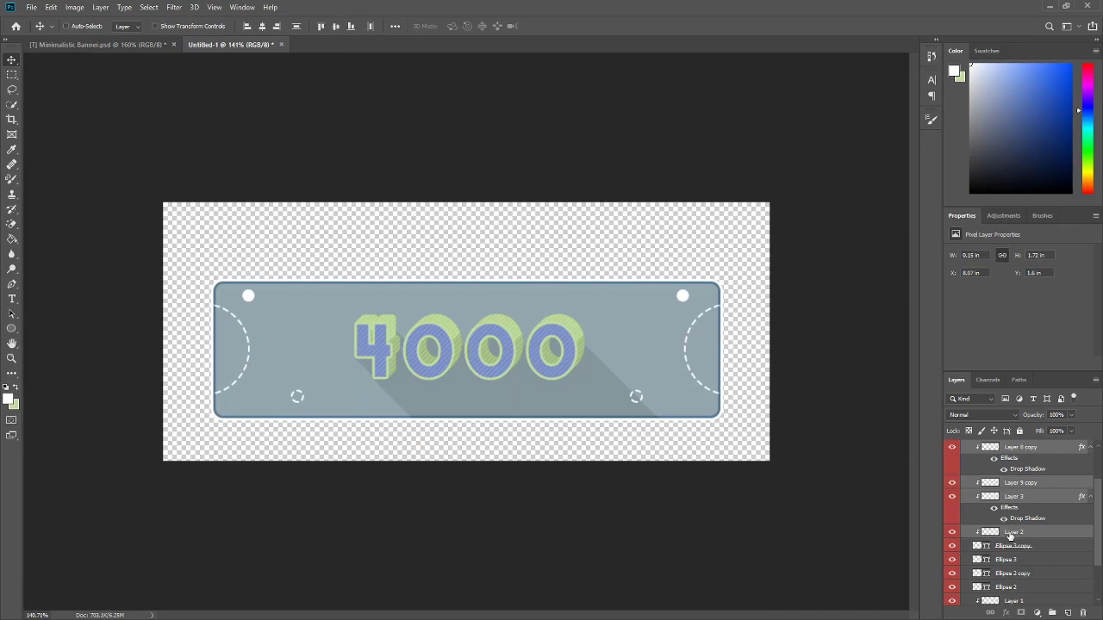
Step: Make the four small circle layers, Ellipse 2 through Ellipse 3 copy, clipping masks on the base
scroll(1010, 535, down, 2)
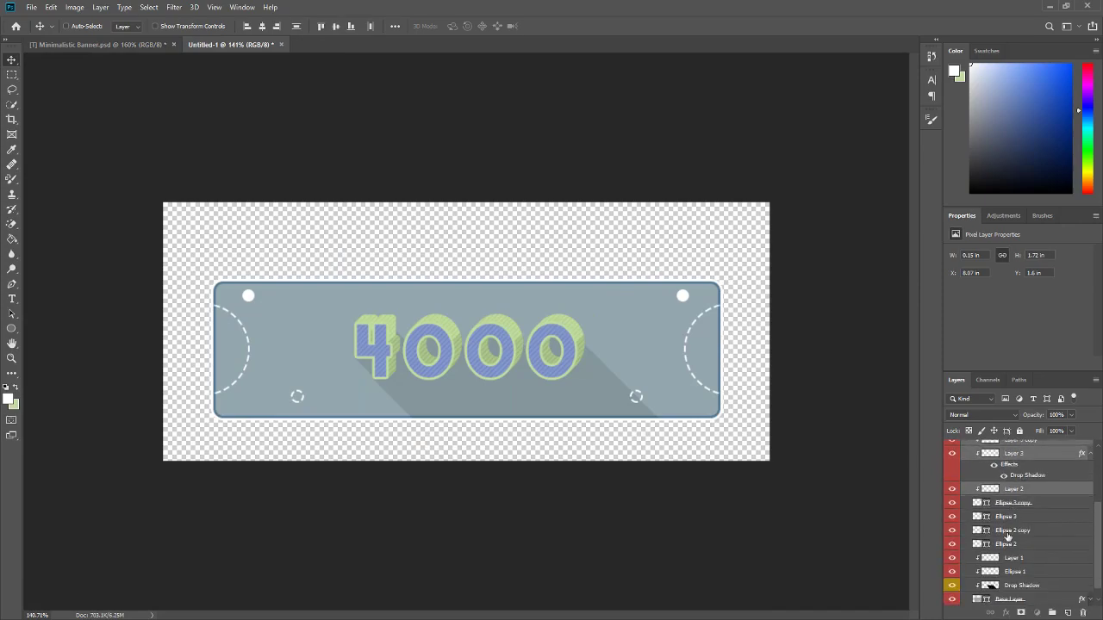
click(1015, 505)
right_click(1010, 545)
click(1010, 544)
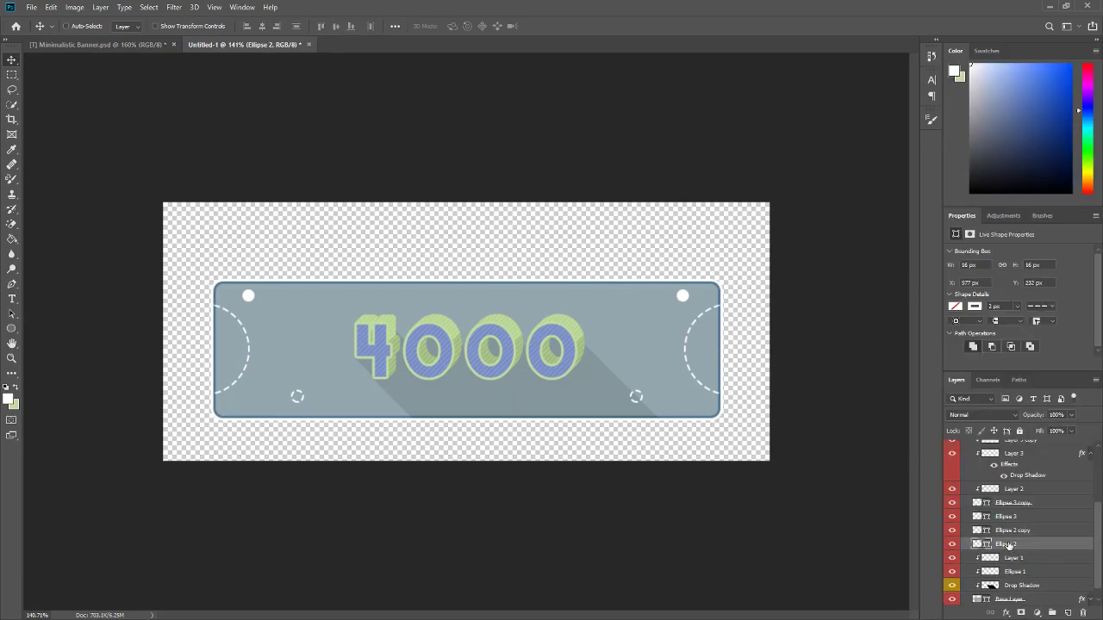
shift+click(1010, 505)
right_click(1013, 509)
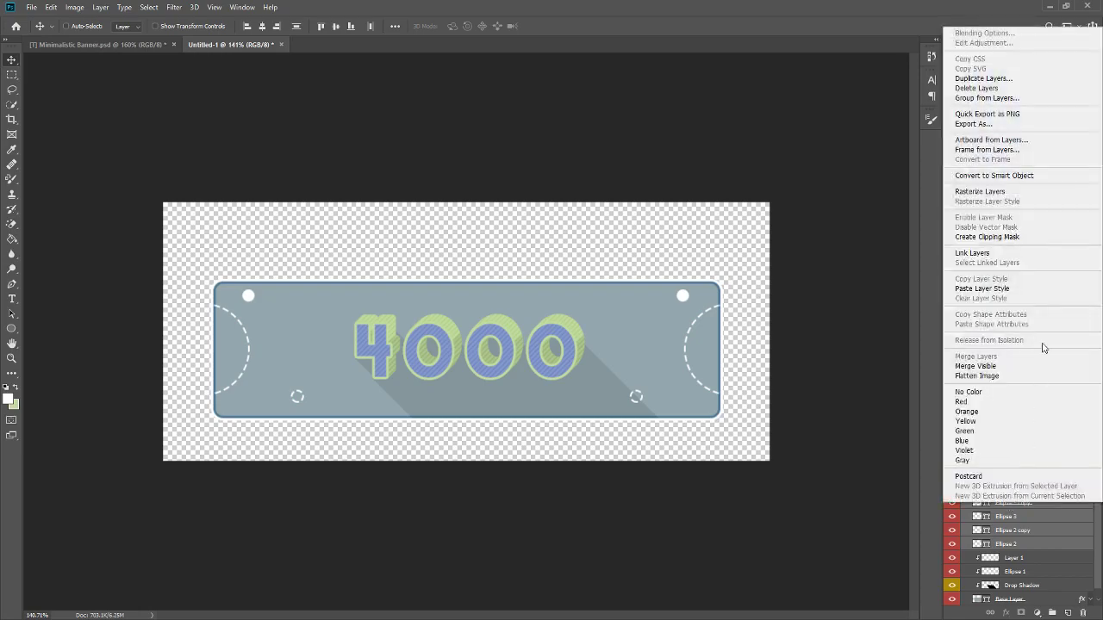
click(1026, 238)
Step: Move the four red ornament layers, Layer 2 through Layer 8 copy, up so both ornaments hang from the base's upper edge
scroll(1028, 546, up, 2)
click(1025, 533)
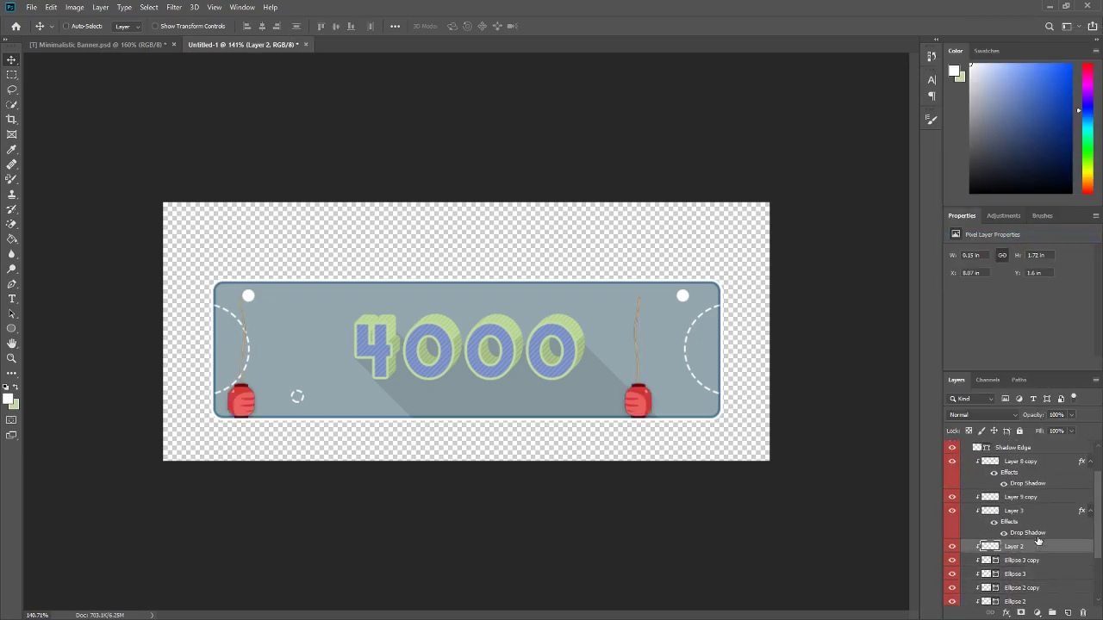
scroll(1025, 533, up, 3)
shift+click(1024, 507)
drag(640, 409, 660, 332)
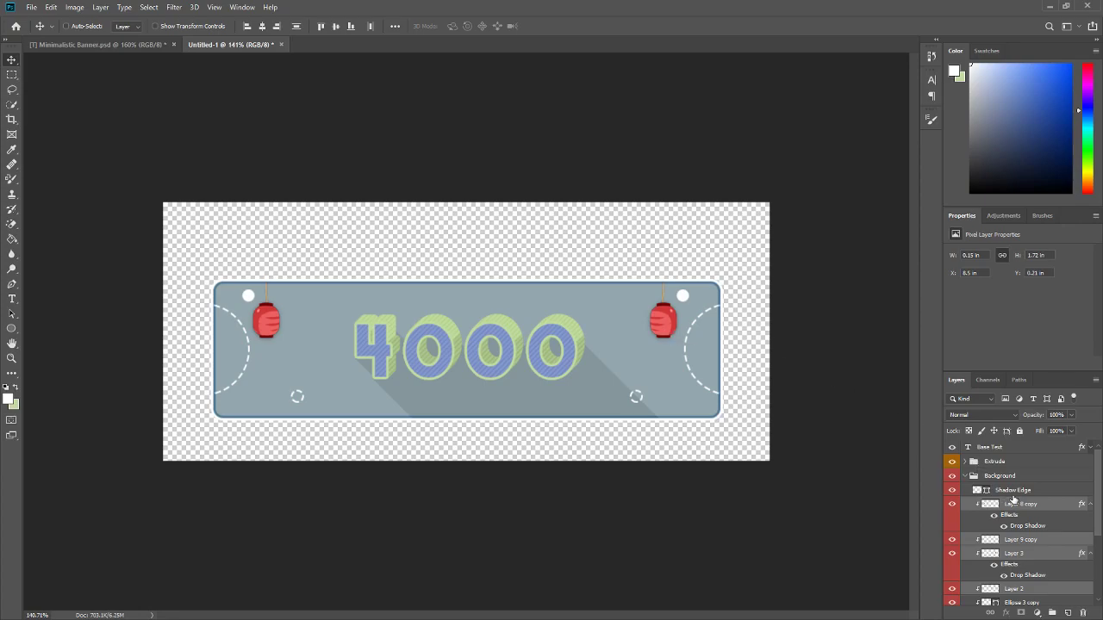
click(1009, 500)
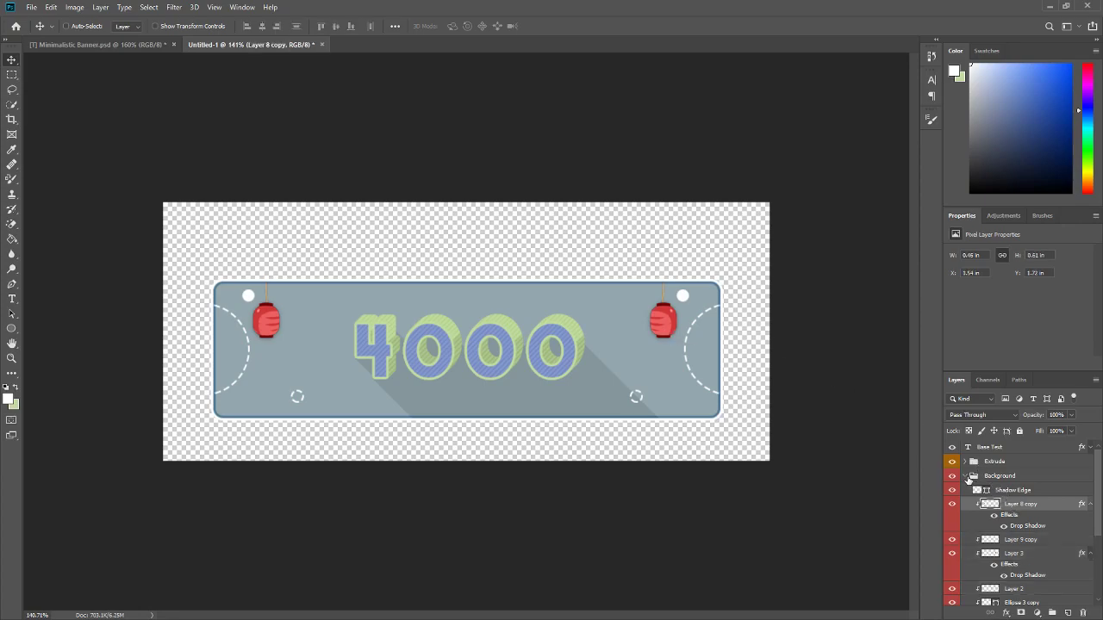
Step: Collapse the Background group, add a new layer above it inside a new group, and label that group green
click(967, 476)
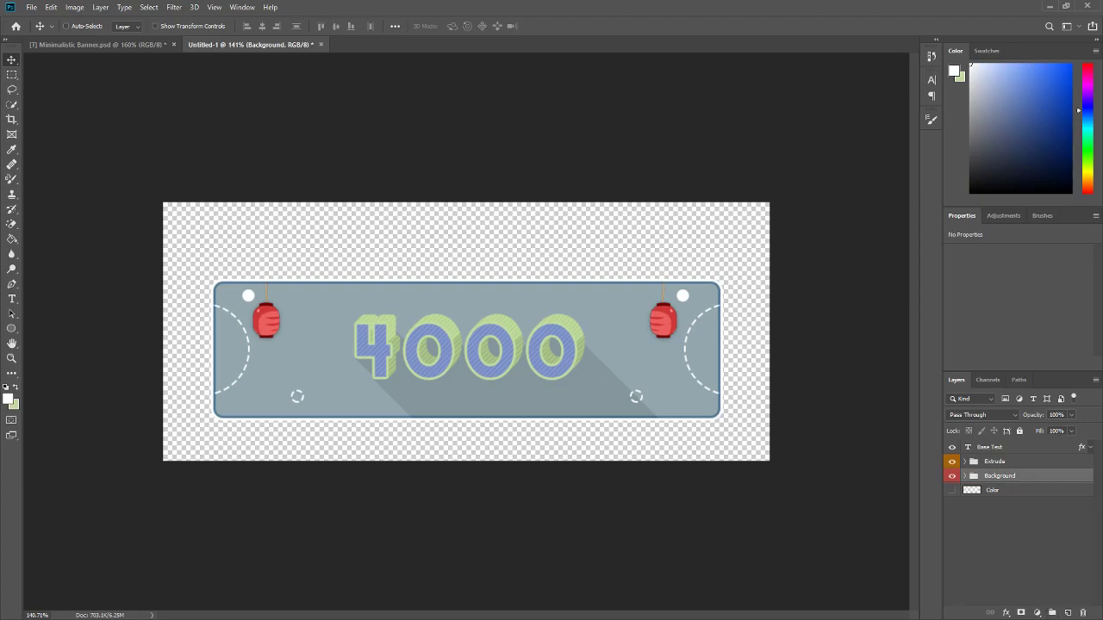
click(1068, 612)
key(ctrl+g)
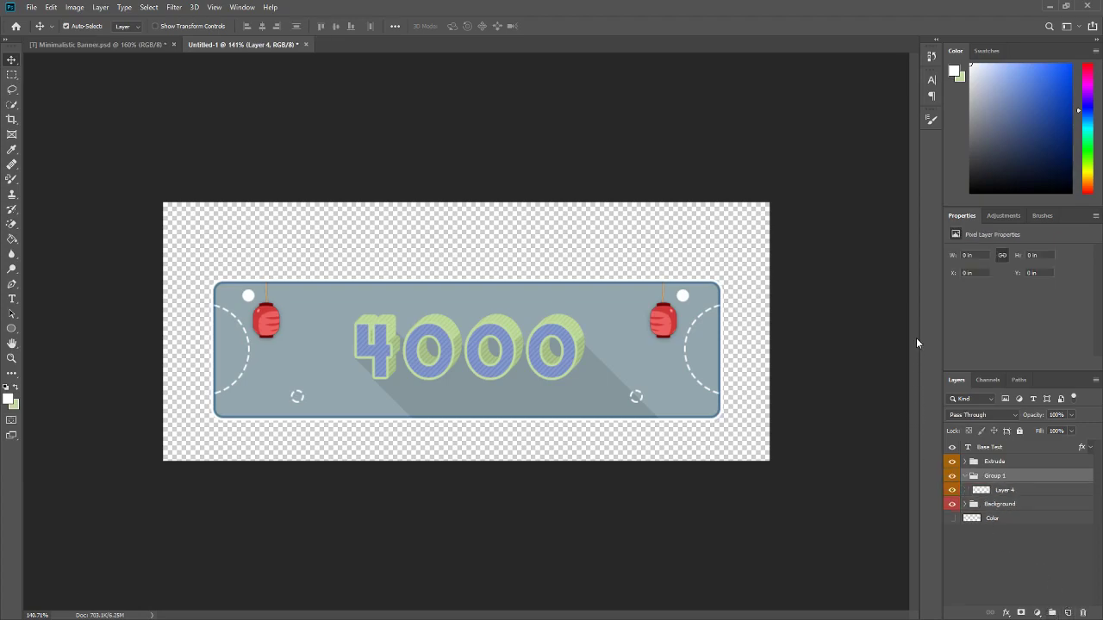
right_click(953, 477)
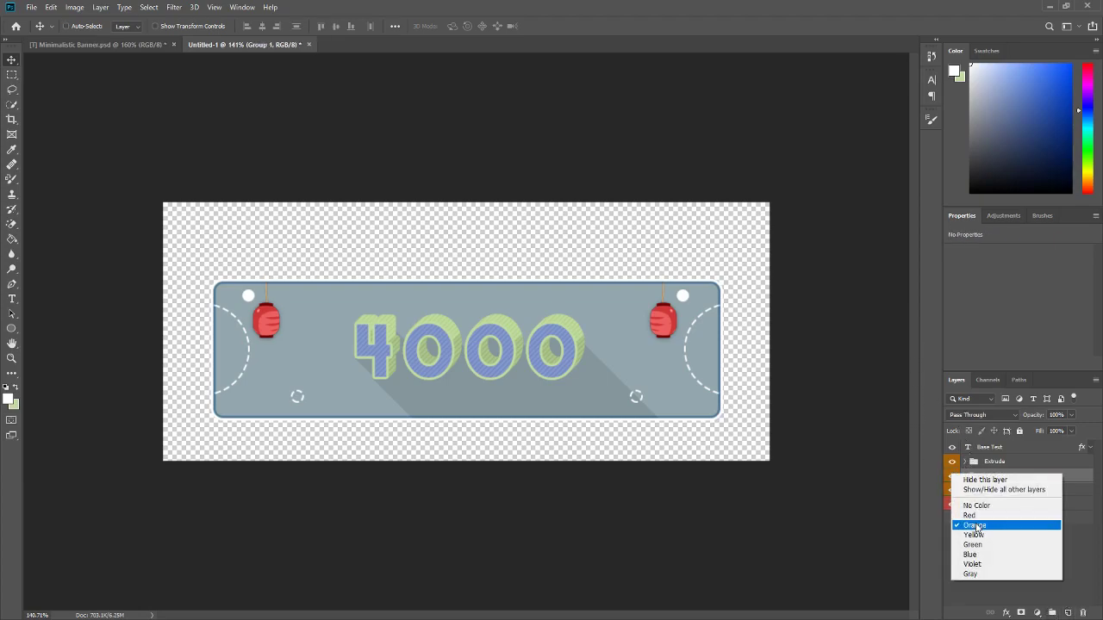
click(984, 541)
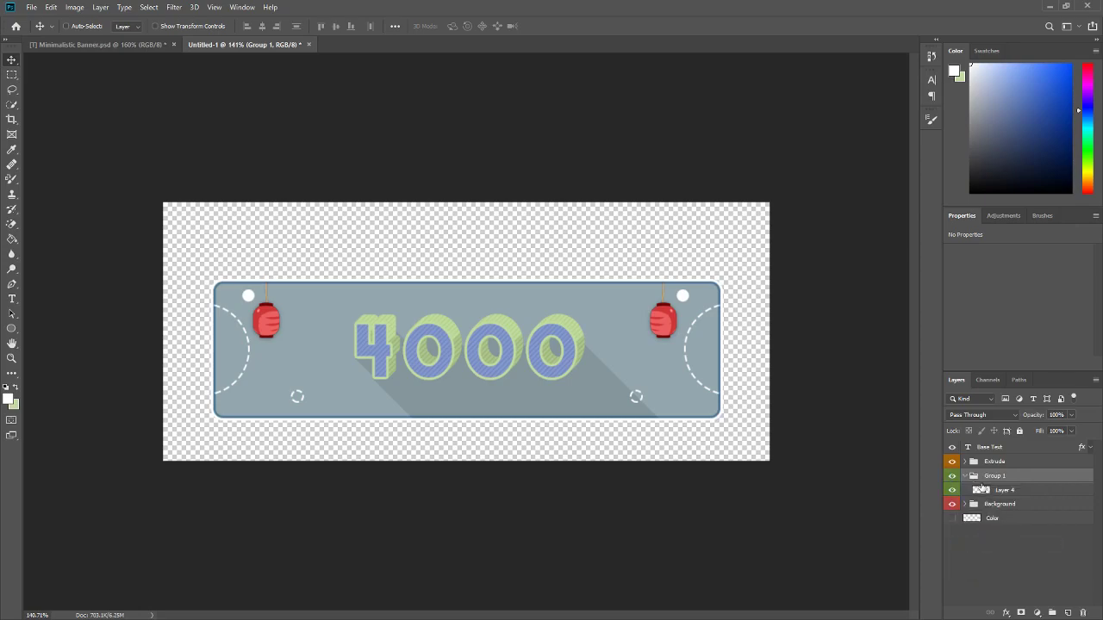
click(1002, 491)
Step: Set up the Pen tool to draw shapes without fill and with a solid 2 px stroke coloured ebbab4
scroll(138, 241, up, 5)
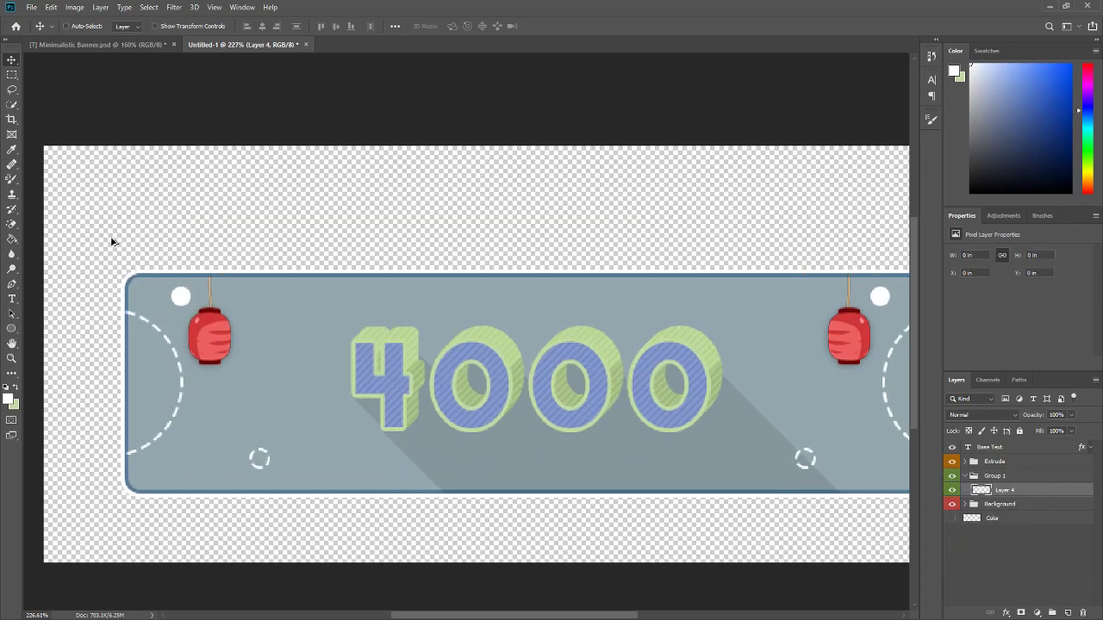
click(13, 287)
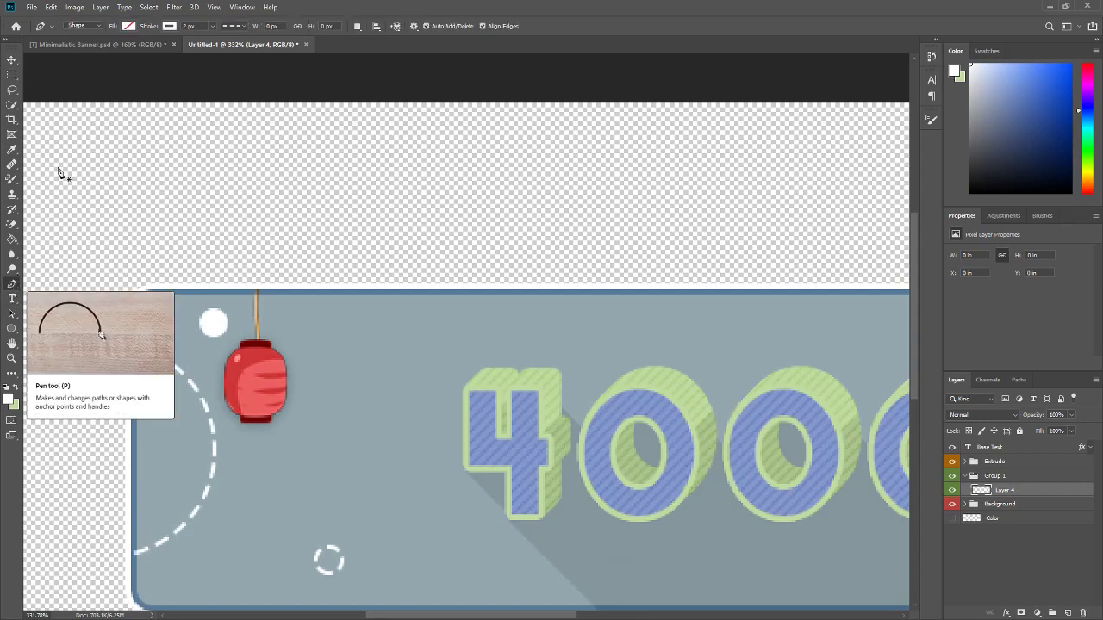
click(170, 27)
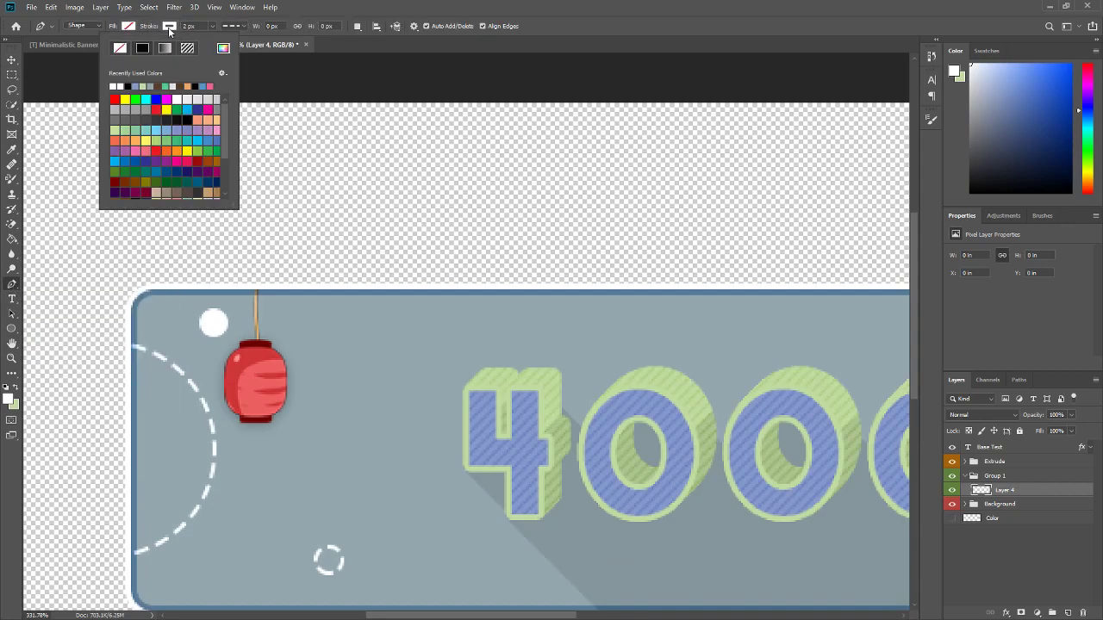
key(Escape)
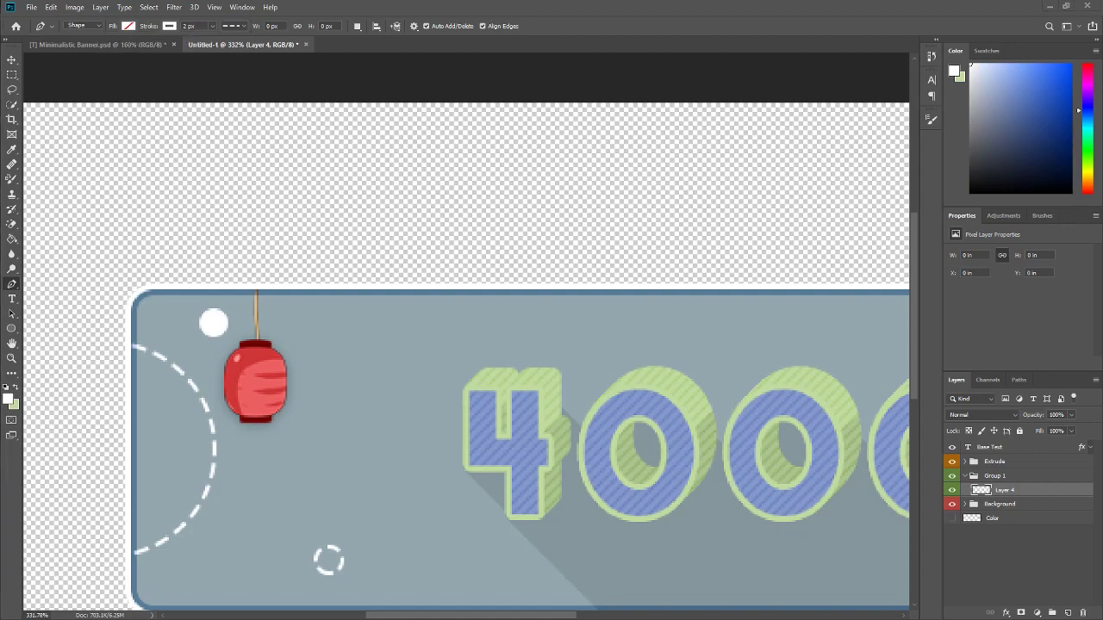
click(171, 28)
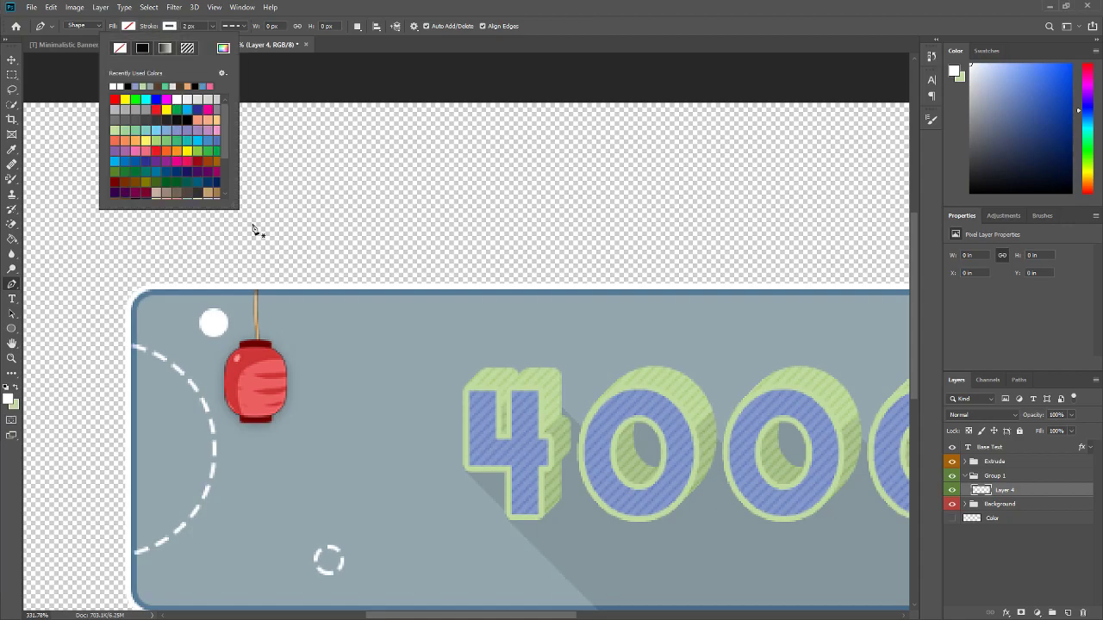
click(223, 51)
text(ebbab4)
click(904, 385)
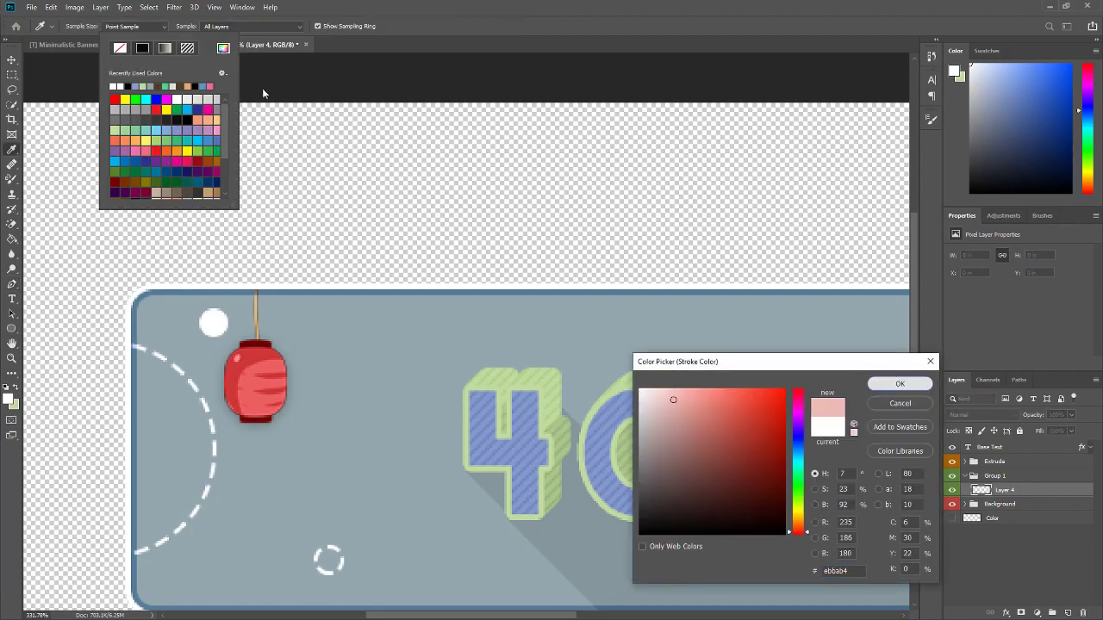
click(224, 27)
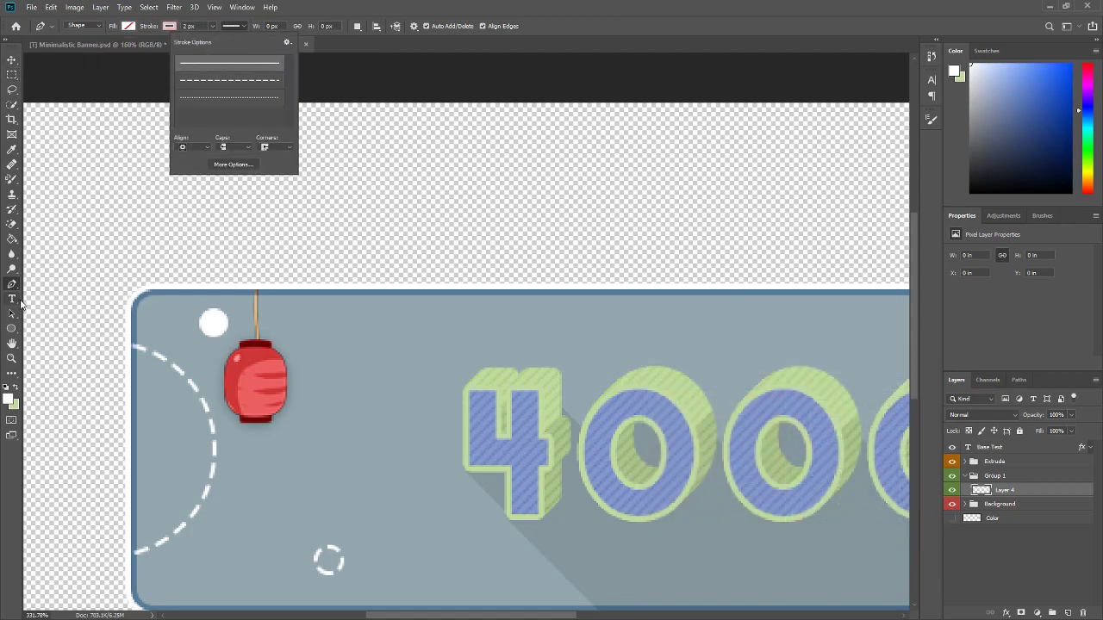
click(527, 5)
Step: Start a curved Pen path on the base's upper edge, just beside the left ornament's string
scroll(421, 410, down, 3)
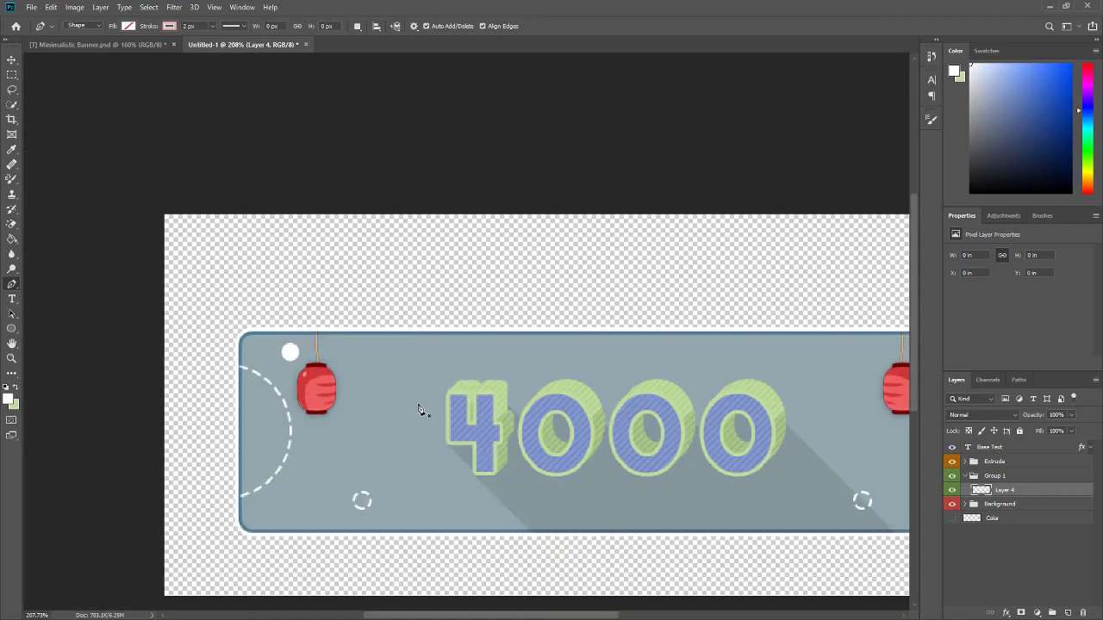
scroll(422, 354, up, 2)
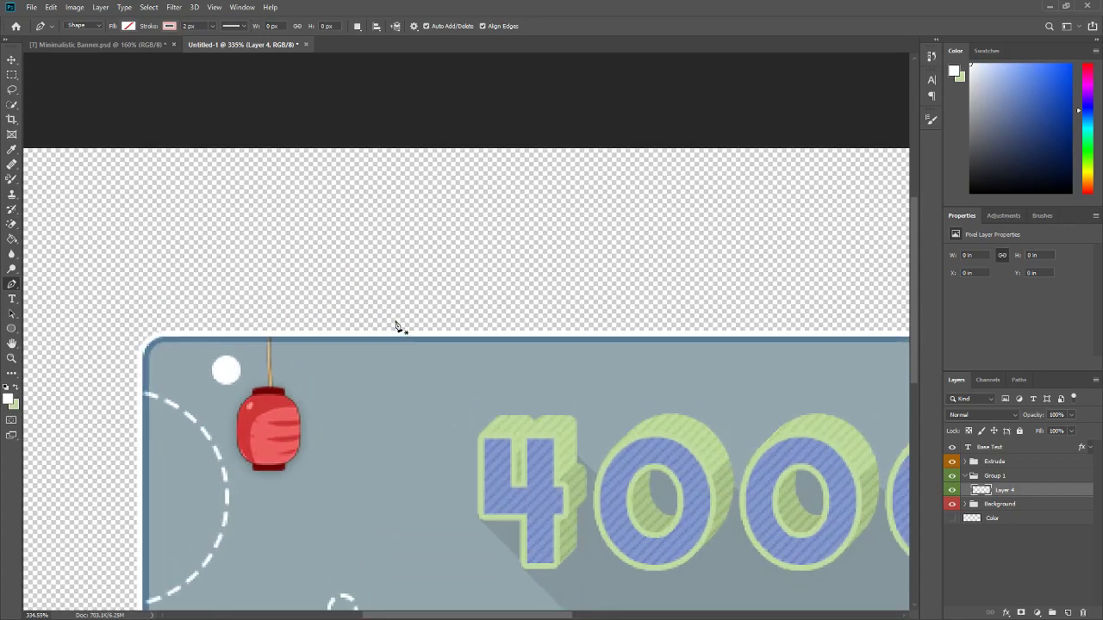
scroll(271, 350, up, 2)
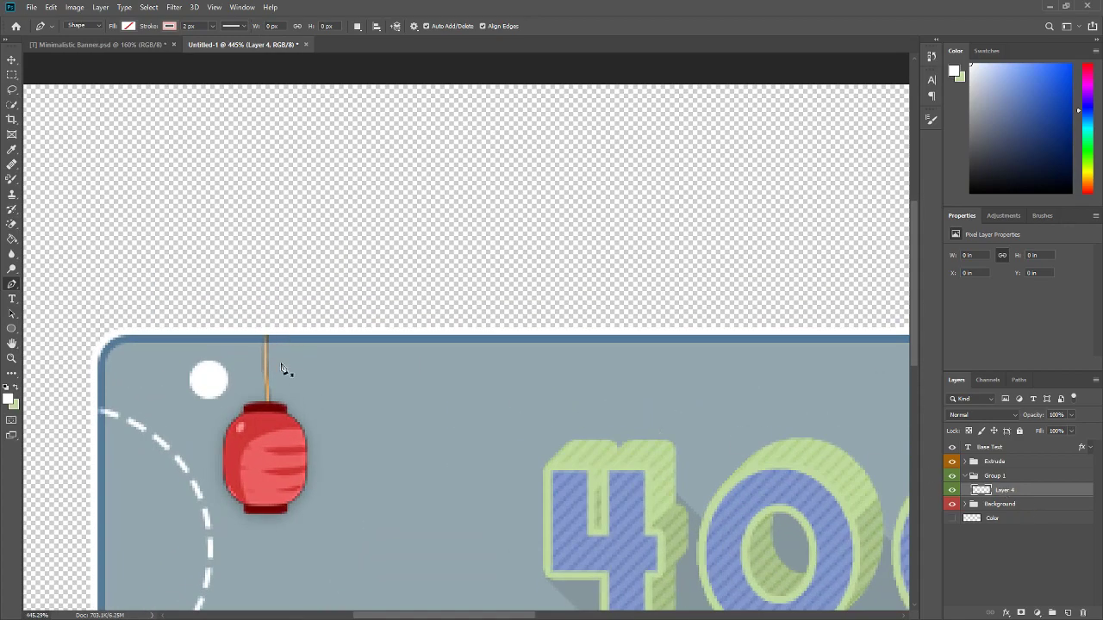
click(278, 333)
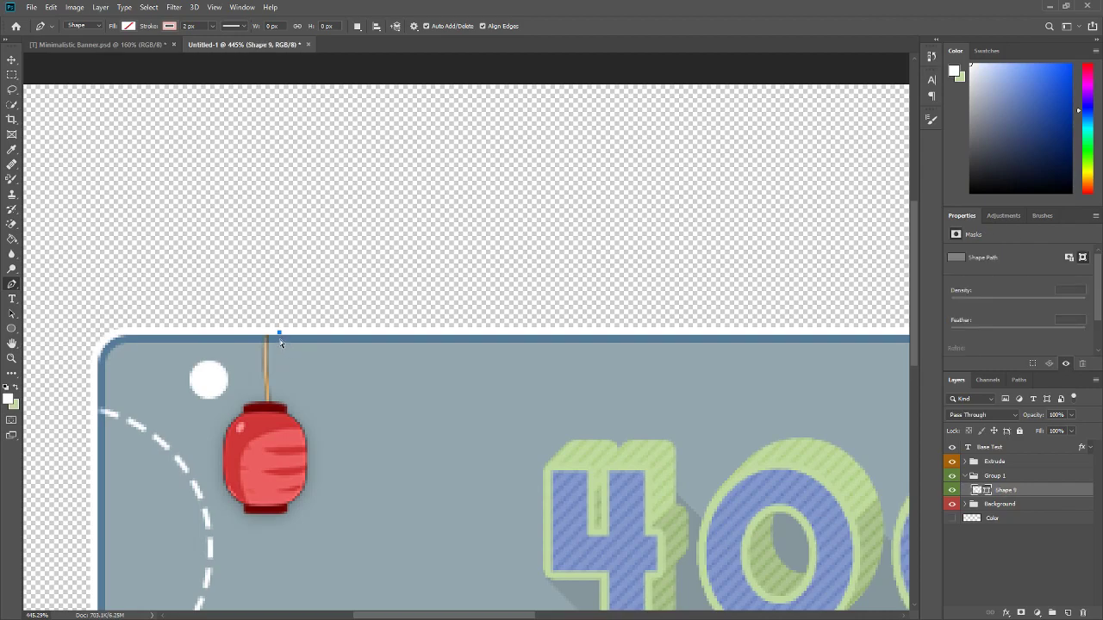
key(ctrl+z)
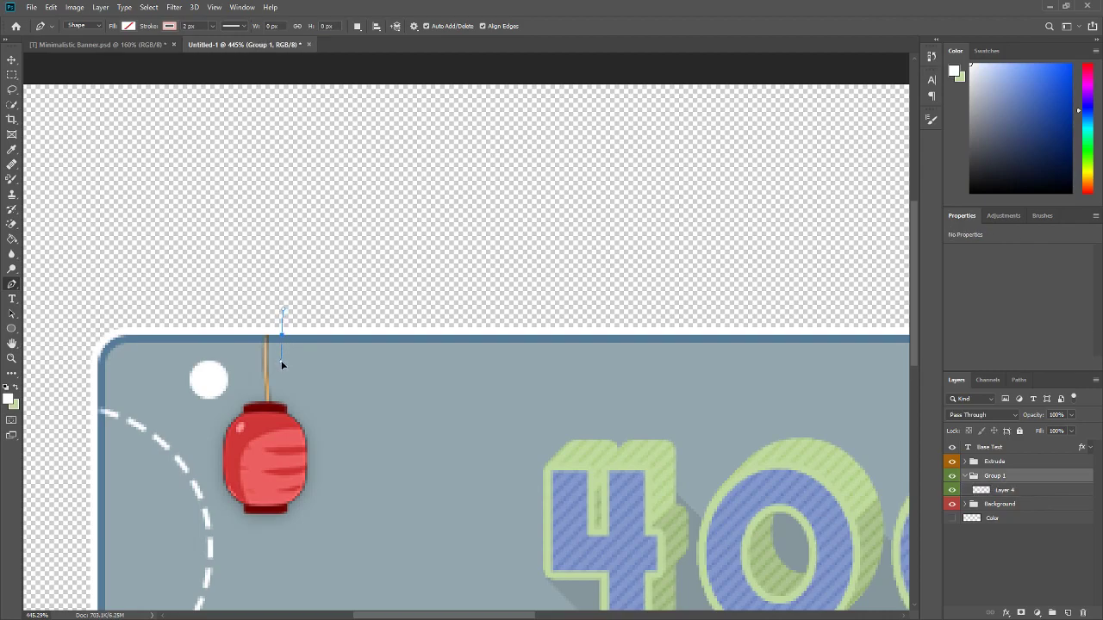
drag(317, 334, 339, 364)
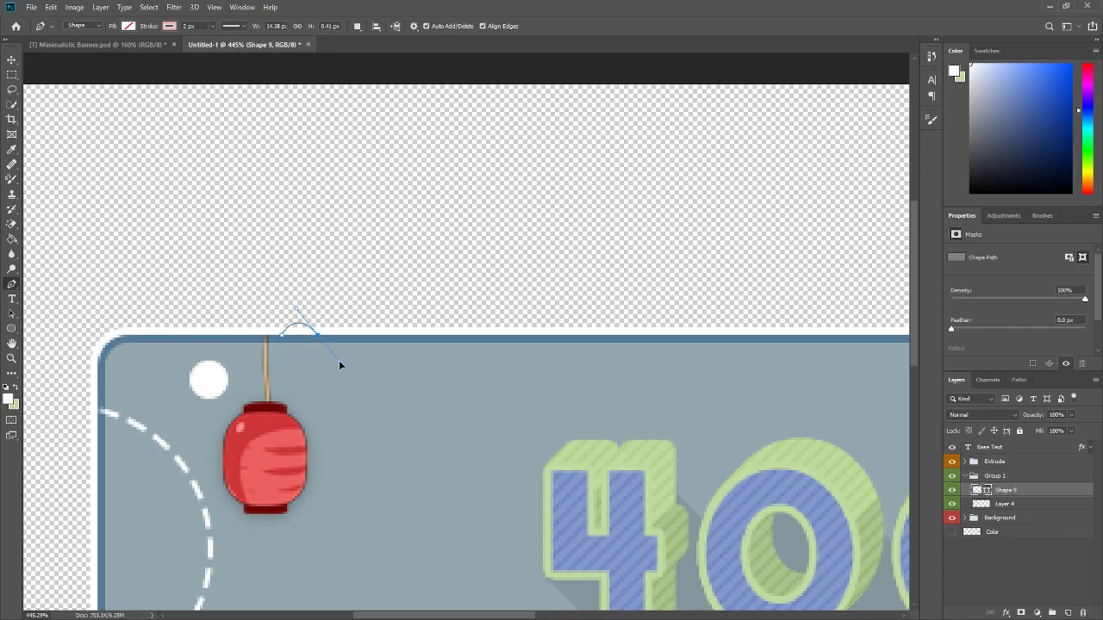
drag(340, 366, 339, 378)
drag(322, 352, 336, 427)
click(321, 351)
drag(355, 320, 347, 254)
key(ctrl+z)
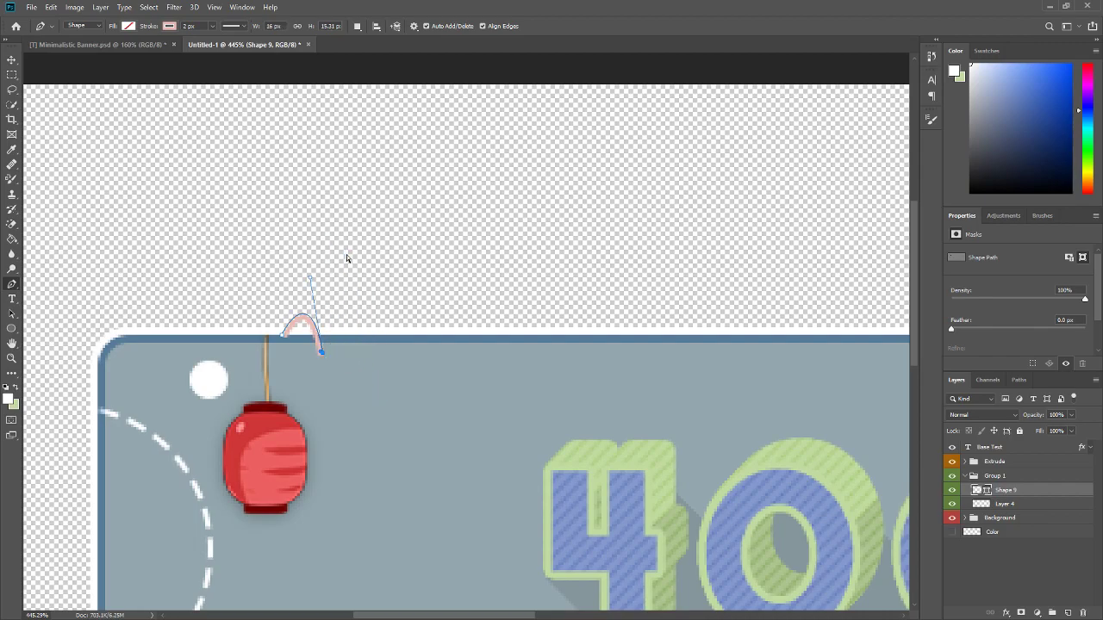
drag(363, 322, 369, 238)
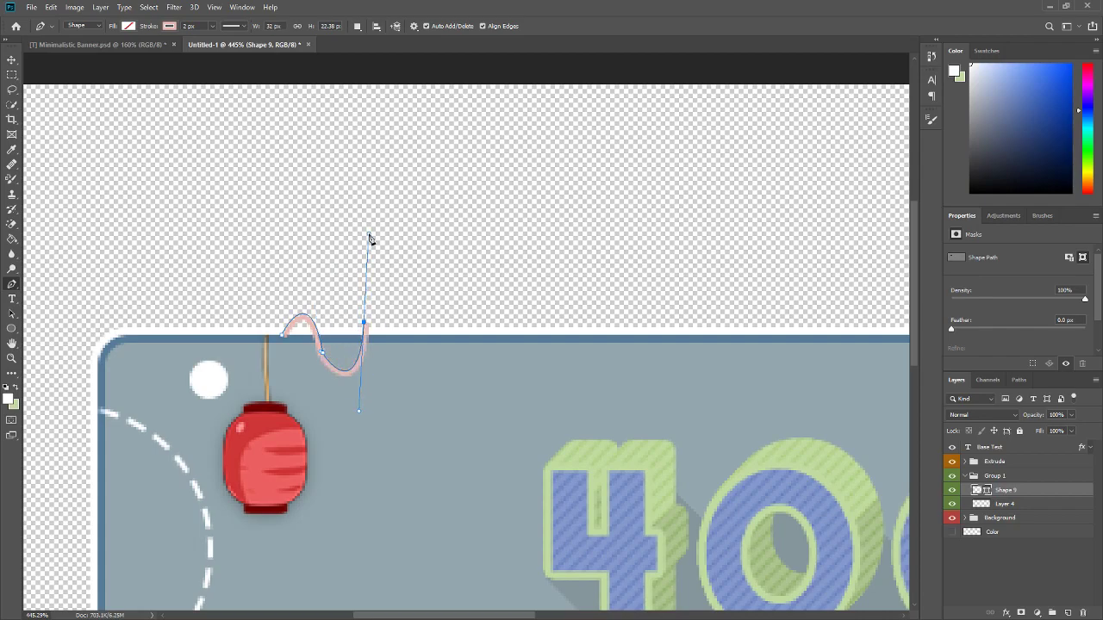
key(ctrl+z)
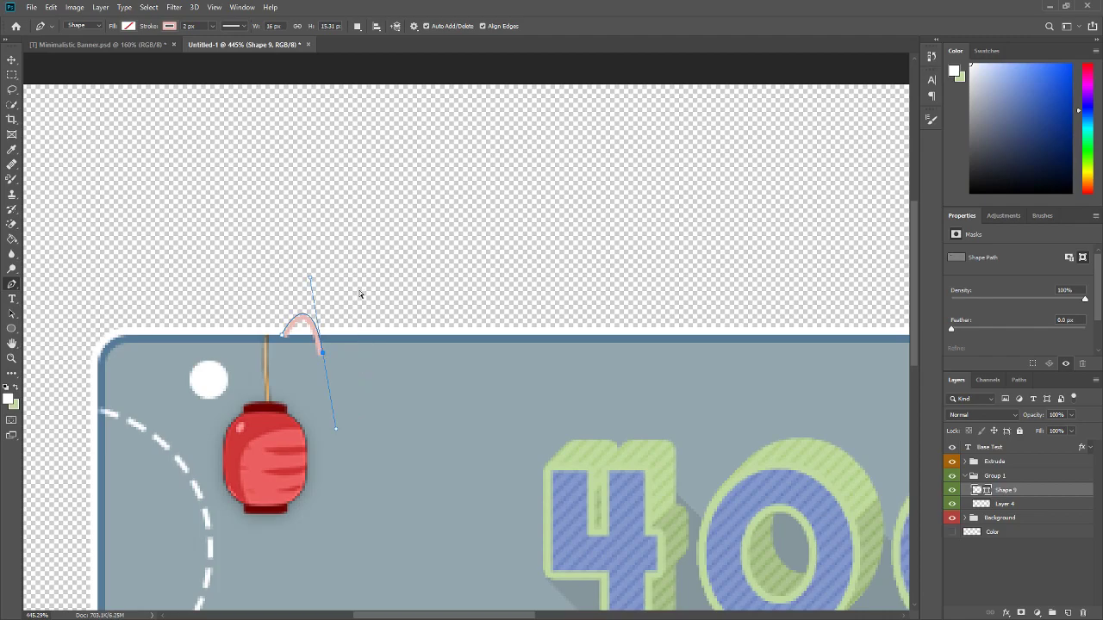
drag(316, 334, 334, 409)
key(ctrl+z)
drag(319, 333, 343, 371)
key(ctrl+z)
Step: Draw alternating arches and troughs along the base's upper edge to form a wavy rope line about 97 px wide
drag(325, 332, 349, 388)
drag(363, 335, 383, 302)
drag(383, 300, 433, 380)
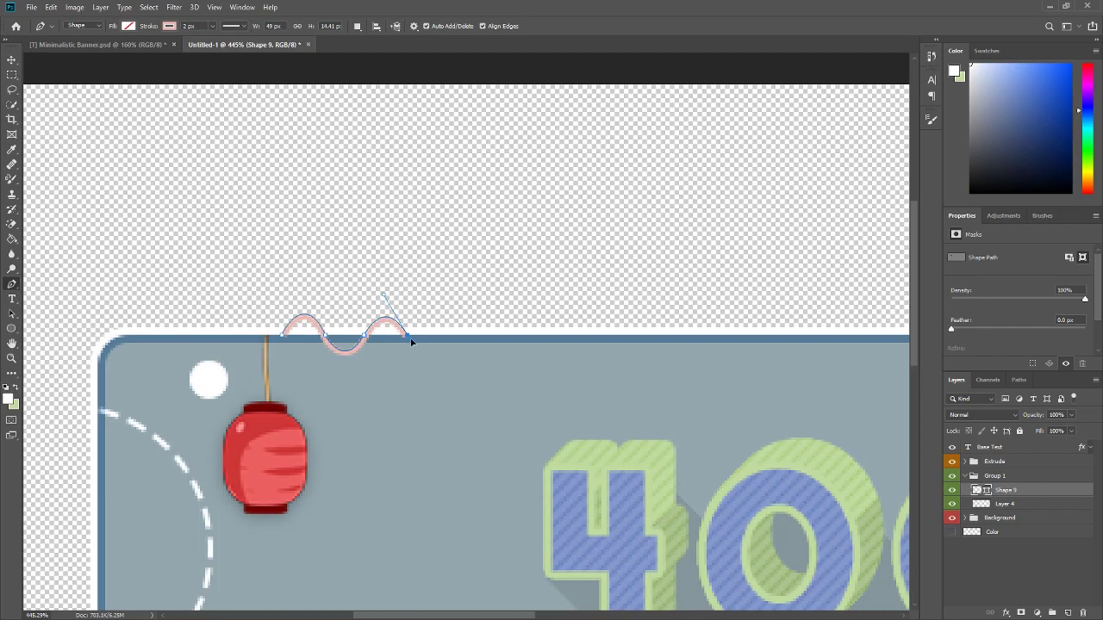
click(446, 335)
mouse_move(462, 336)
mouse_down()
mouse_move(461, 303)
mouse_move(445, 335)
mouse_move(503, 358)
mouse_move(503, 374)
mouse_move(500, 362)
mouse_move(538, 346)
mouse_move(546, 297)
mouse_up()
drag(573, 335, 590, 381)
key(ctrl+z)
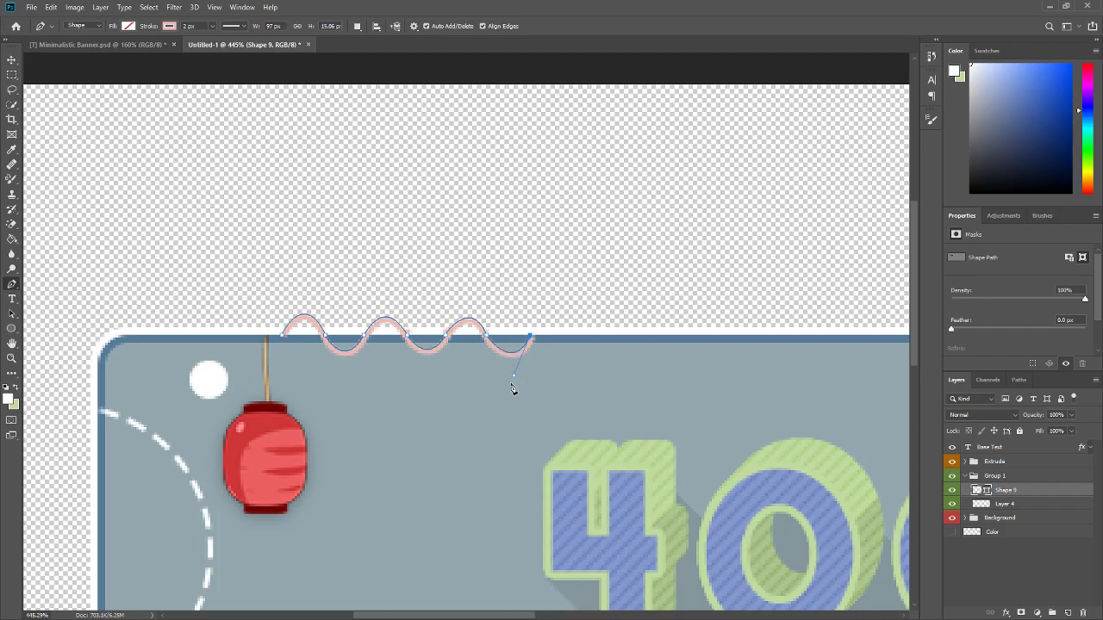
alt+click(531, 336)
click(587, 336)
drag(589, 342, 616, 394)
drag(568, 292, 586, 339)
key(ctrl+z)
key(ctrl+z)
key(ctrl+z)
key(ctrl+z)
Step: Redraw the last trough and extend the wavy line with another arch and trough to about 148 px wide
drag(537, 334, 557, 301)
alt+click(538, 335)
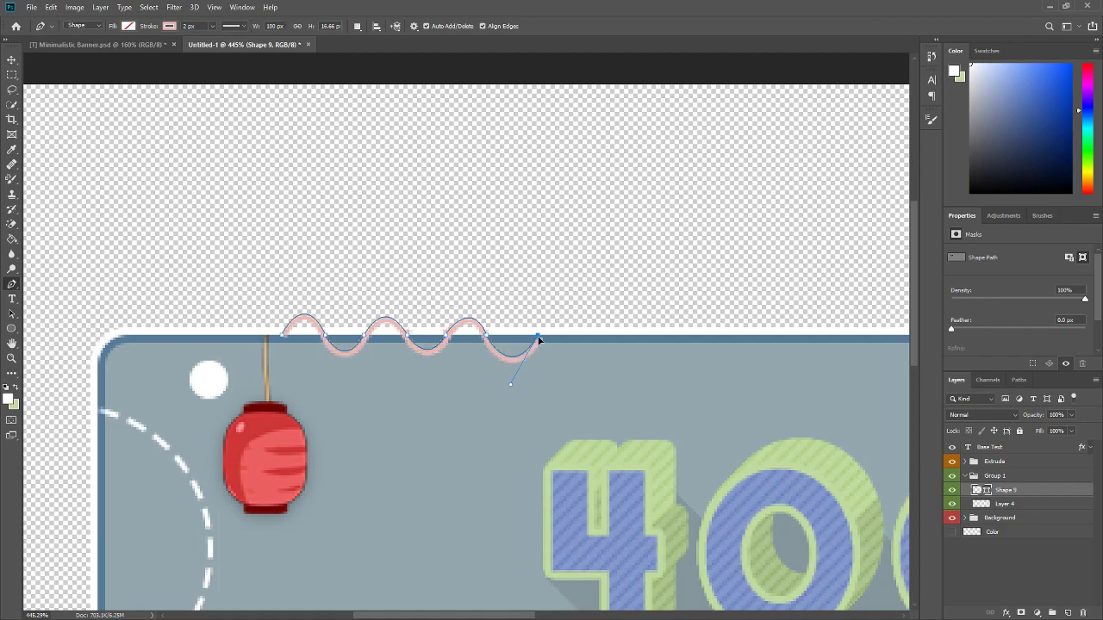
click(594, 334)
drag(600, 339, 619, 401)
alt+click(594, 333)
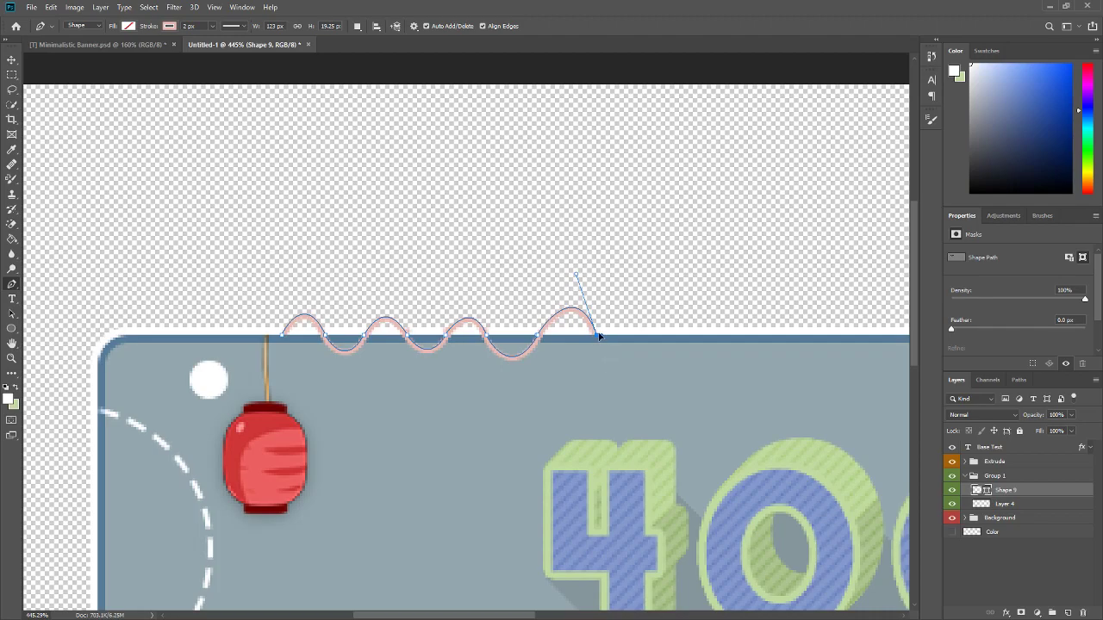
drag(661, 337, 700, 289)
alt+click(661, 336)
key(ctrl+0)
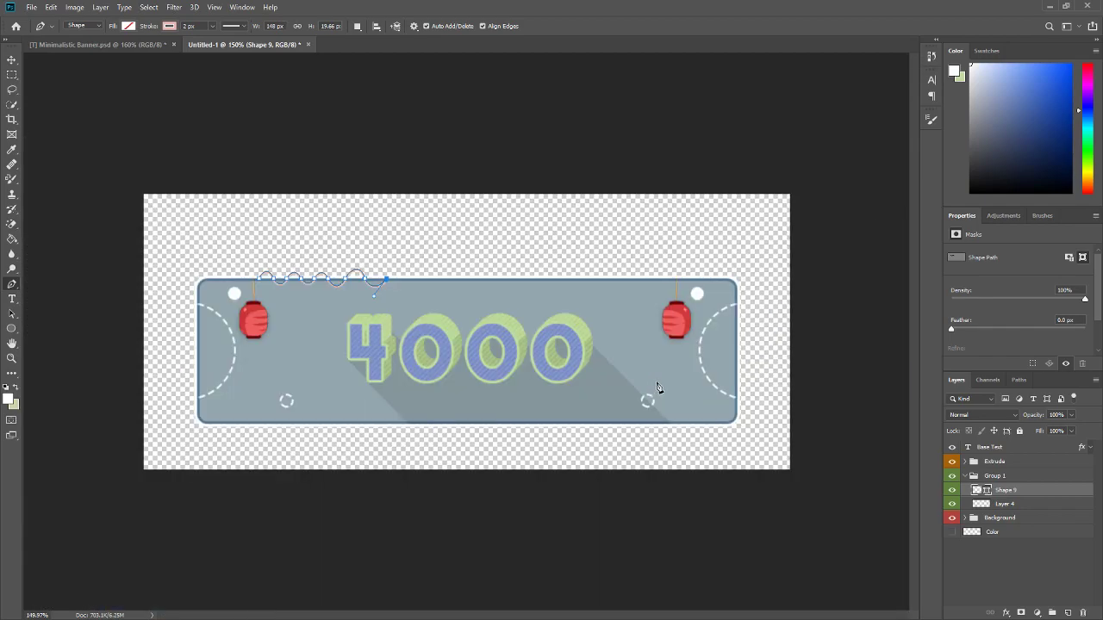
Step: Copy the Rope group from Minimalistic Banner.psd into the green group of the Untitled-1 document
click(13, 60)
scroll(269, 288, up, 3)
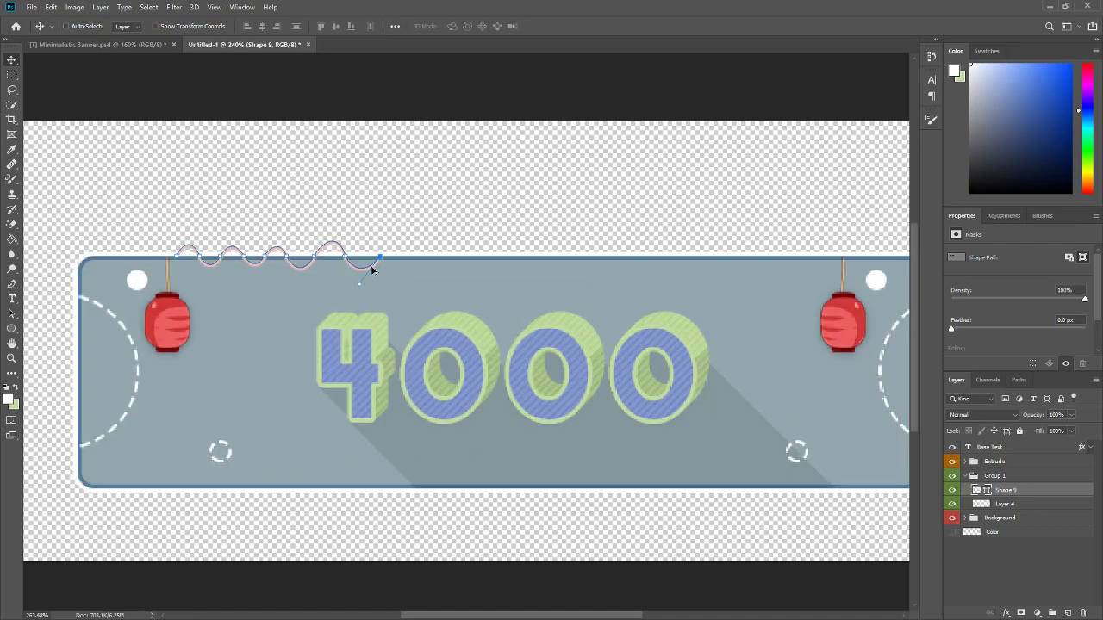
click(138, 47)
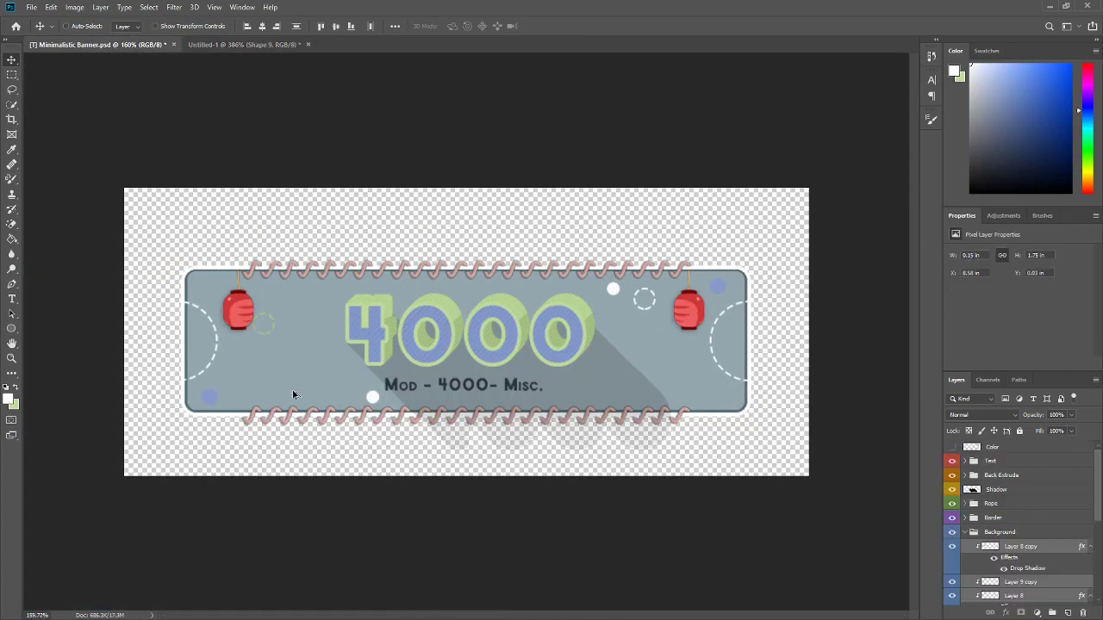
scroll(294, 422, up, 6)
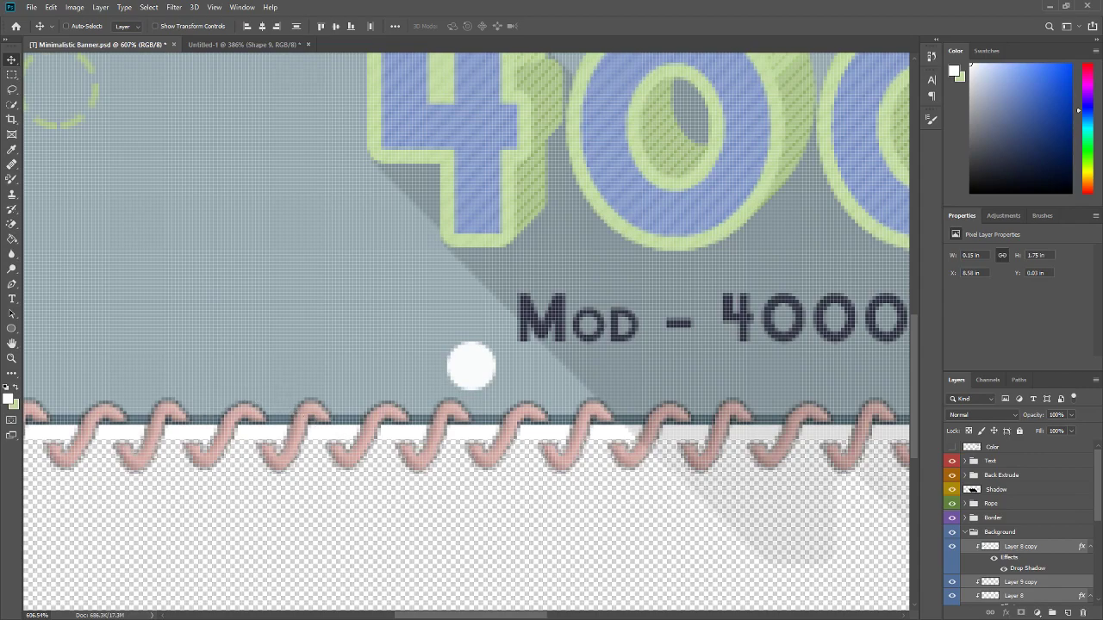
click(988, 507)
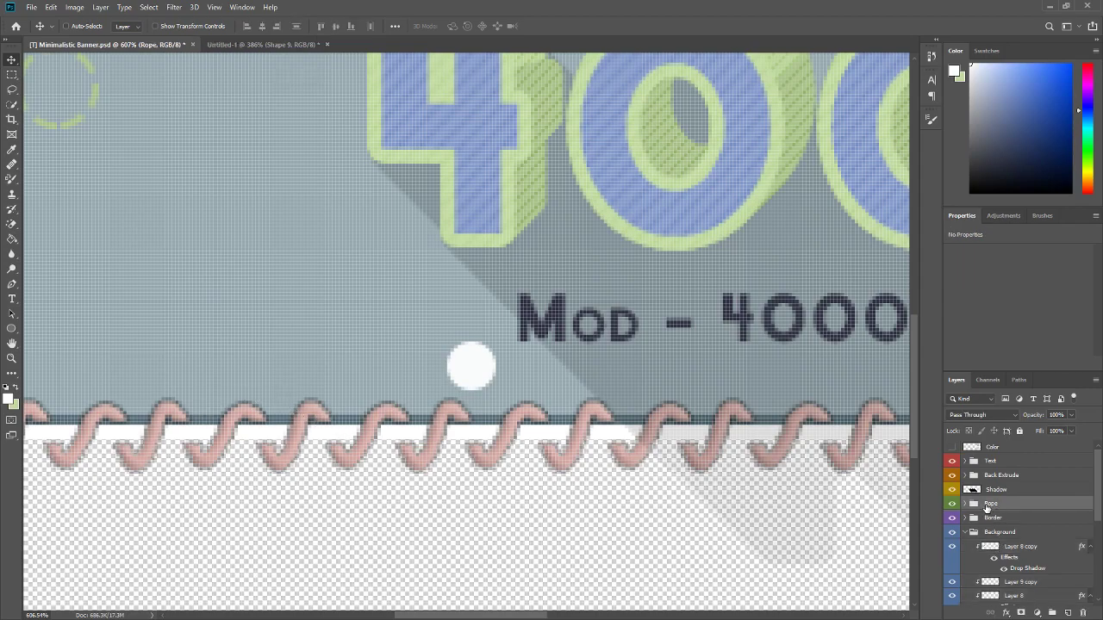
click(261, 44)
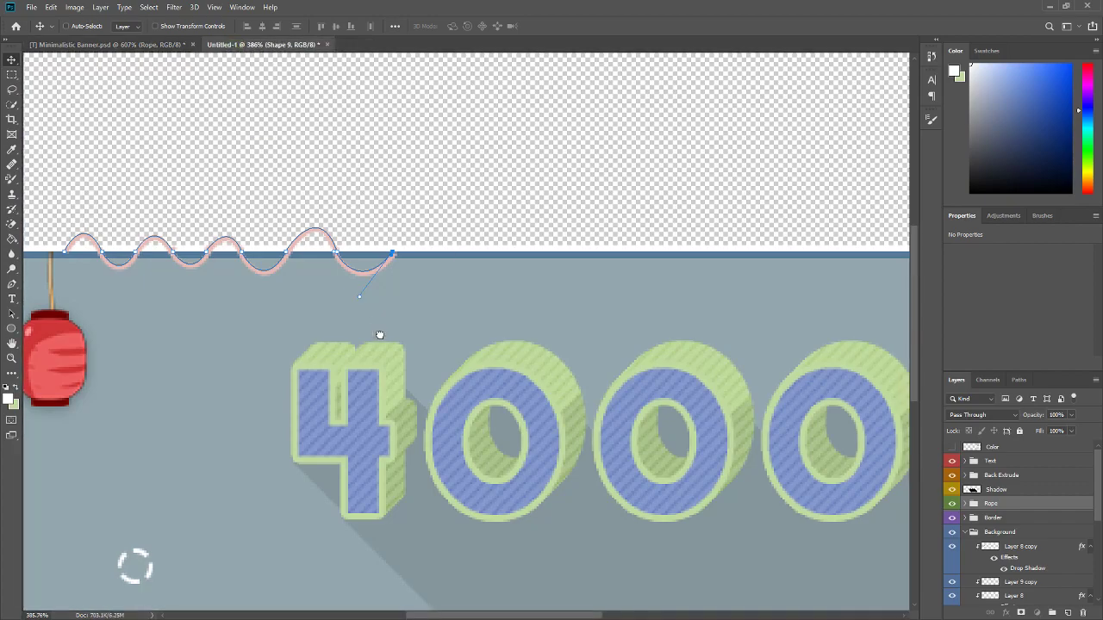
scroll(379, 336, down, 5)
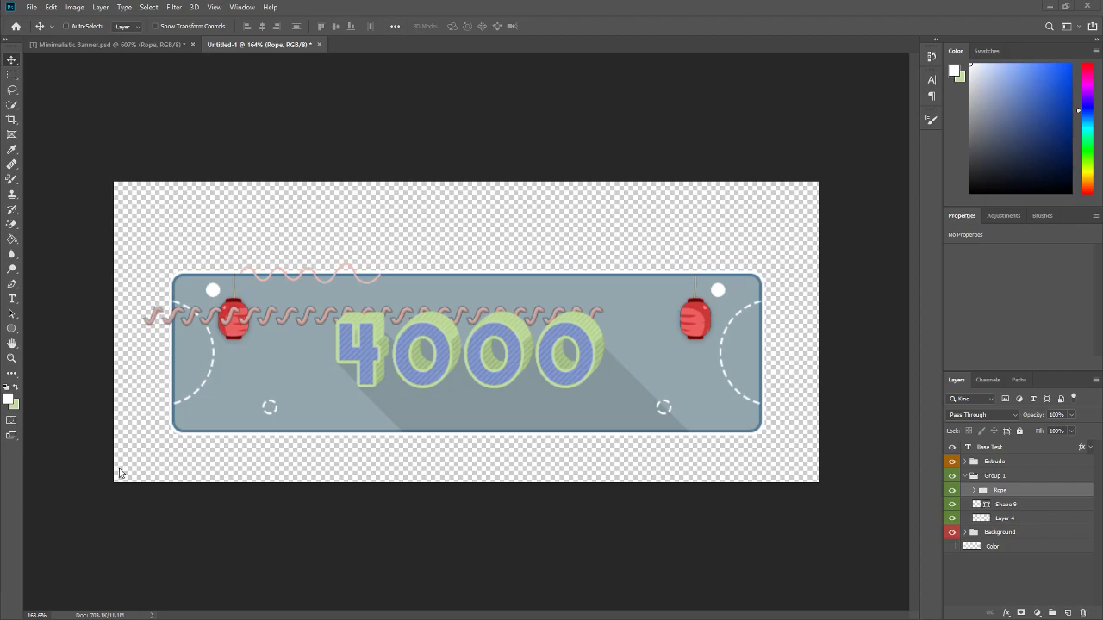
click(10, 400)
text(2e3141)
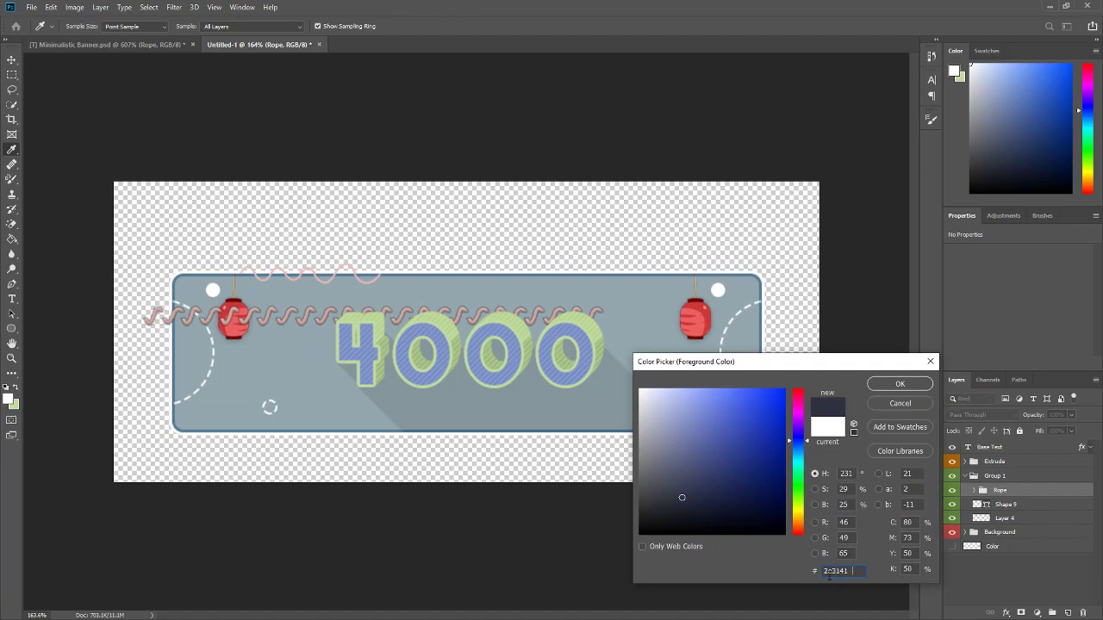
click(894, 402)
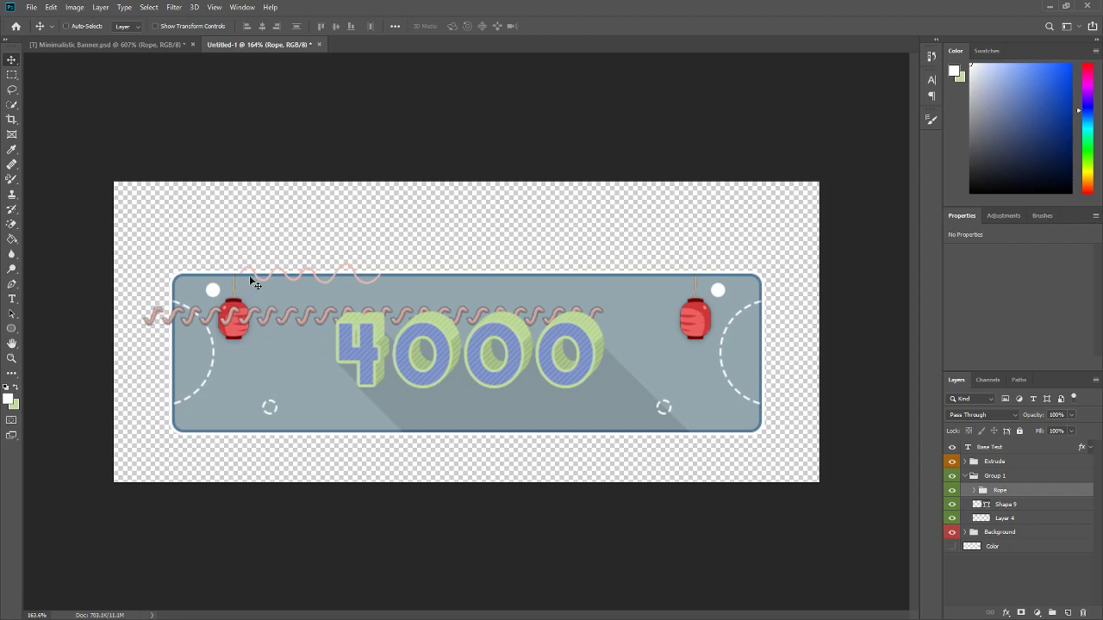
Step: Take the Rope group out of Group 1 and remove Group 1 with its hand-drawn wavy line
drag(998, 498, 1000, 532)
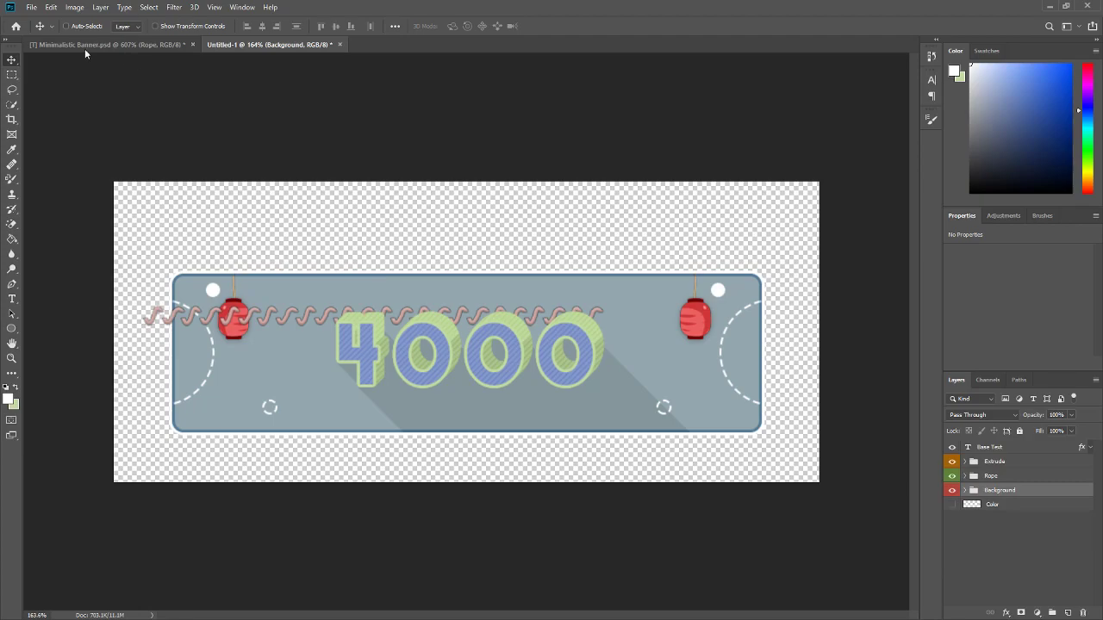
drag(373, 319, 427, 319)
key(ctrl+z)
Step: Position the Rope group so its upper rope straddles the base's upper edge, centred between the two red ornaments
ctrl+click(205, 312)
drag(204, 310, 293, 417)
scroll(223, 436, up, 5)
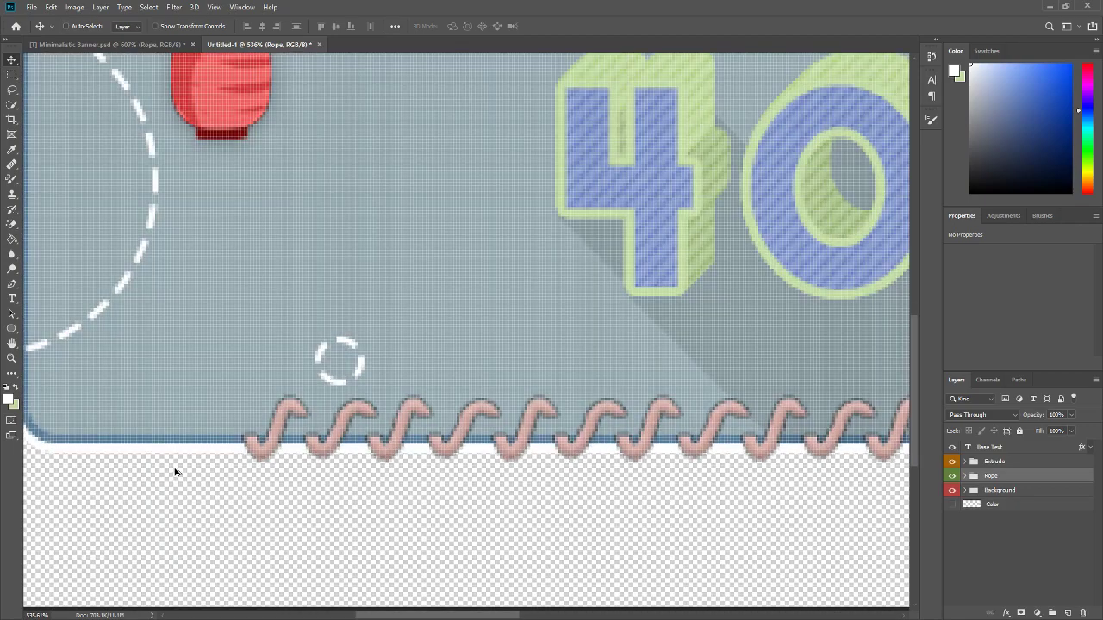
mouse_move(301, 456)
mouse_down()
mouse_move(301, 481)
mouse_move(323, 465)
mouse_move(311, 463)
mouse_up()
scroll(311, 462, down, 5)
scroll(347, 235, up, 1)
drag(346, 236, 342, 232)
scroll(319, 222, up, 2)
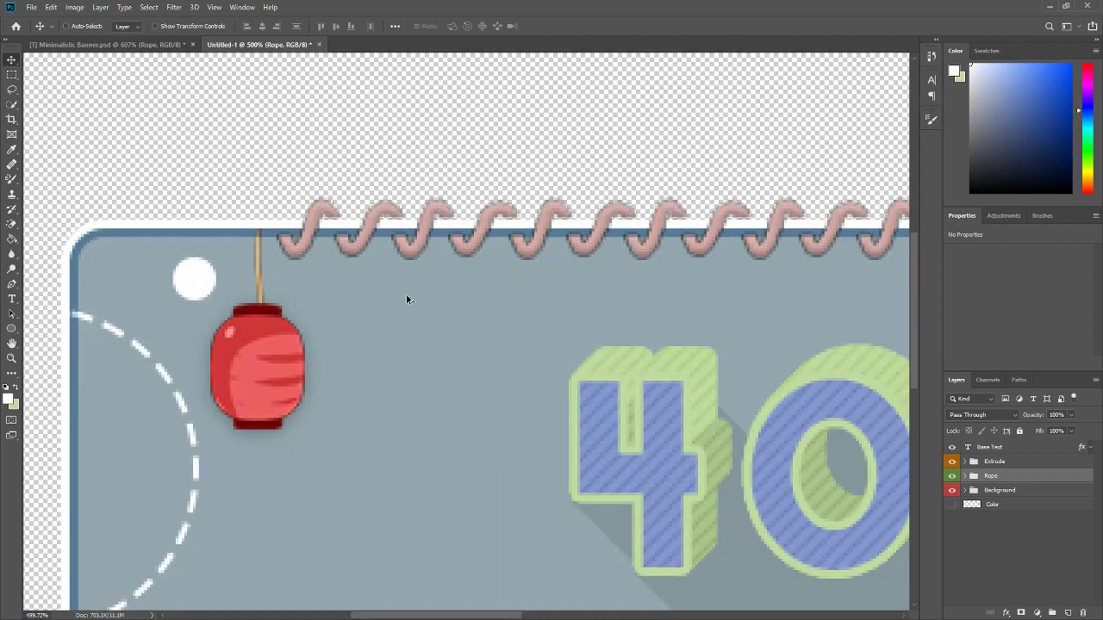
Step: Move the lower rope together with its clipped color layer, Layer 3 copy, down so it straddles the base's lower edge
scroll(414, 328, down, 5)
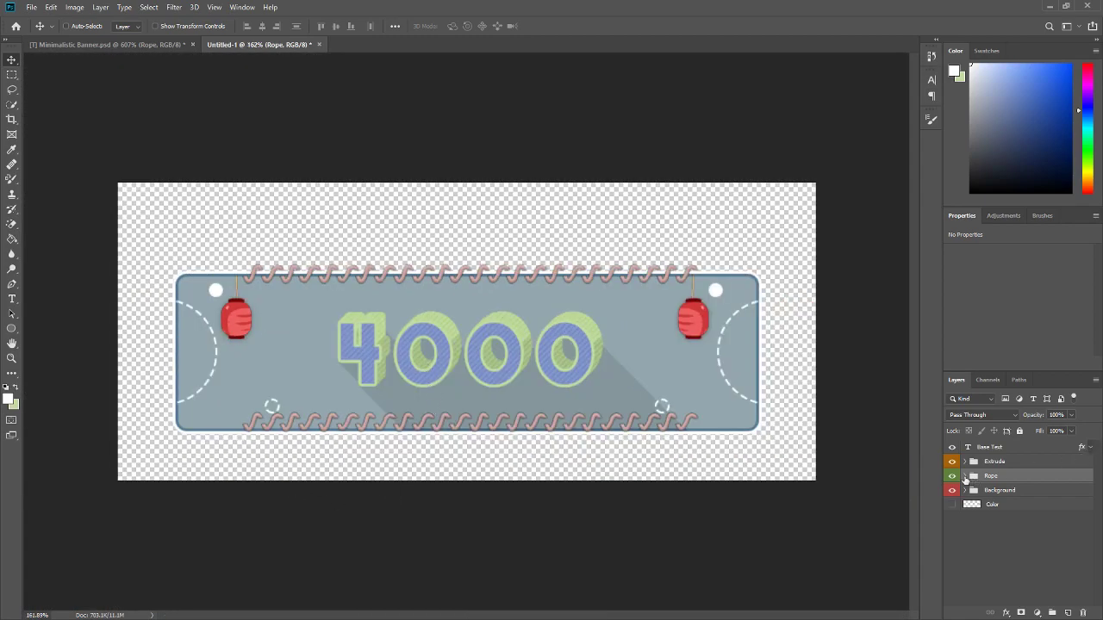
click(964, 476)
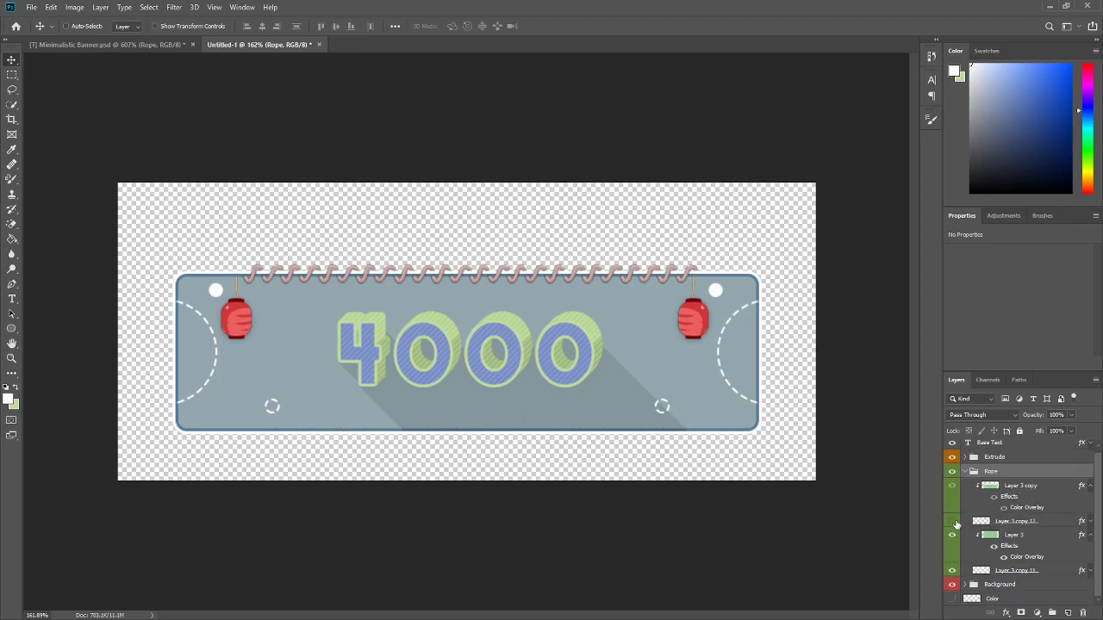
click(1010, 521)
ctrl+click(1008, 487)
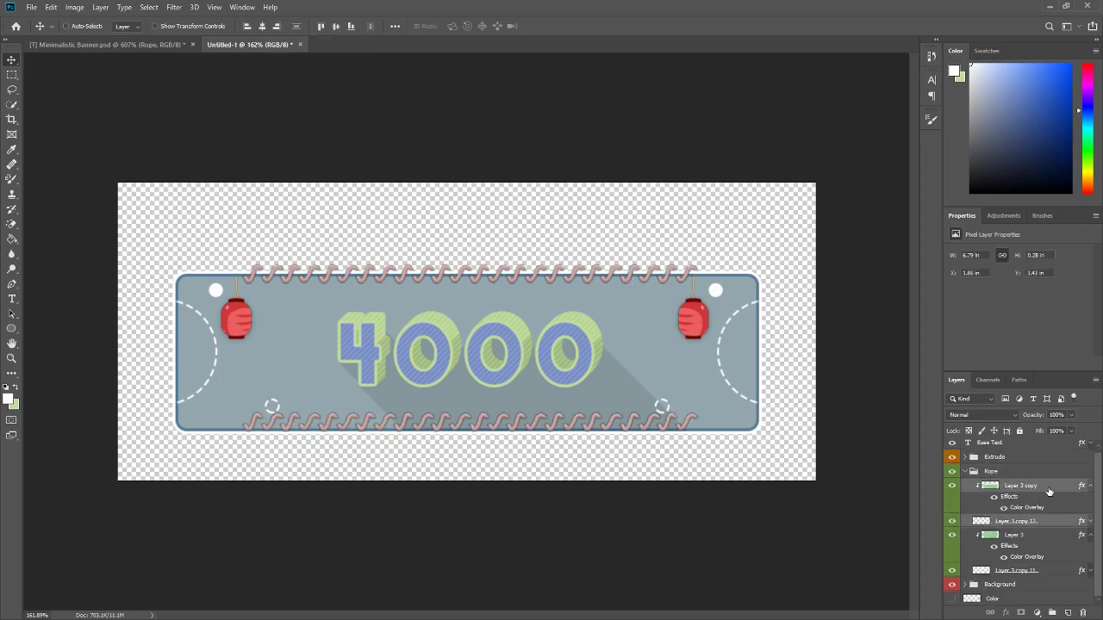
scroll(327, 428, up, 5)
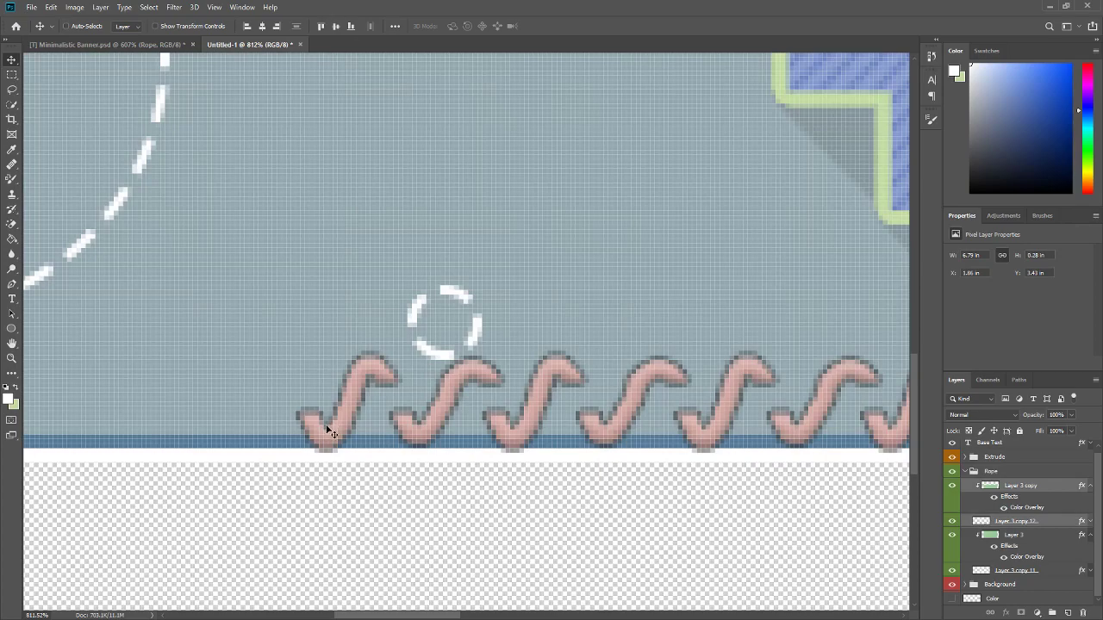
drag(326, 427, 319, 481)
key(ctrl+0)
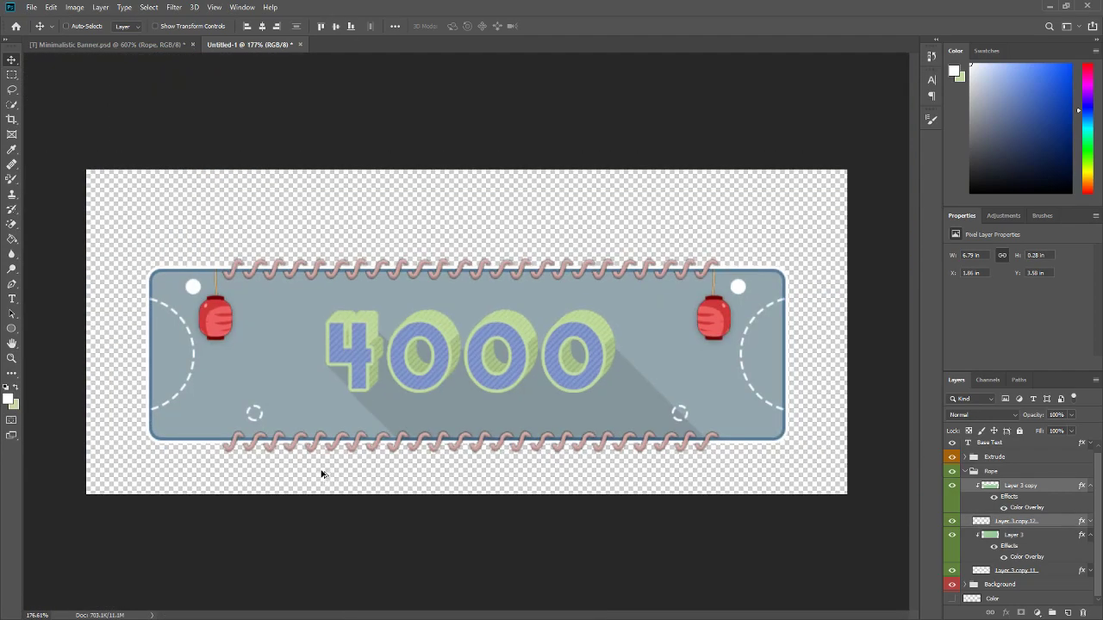
scroll(321, 474, down, 3)
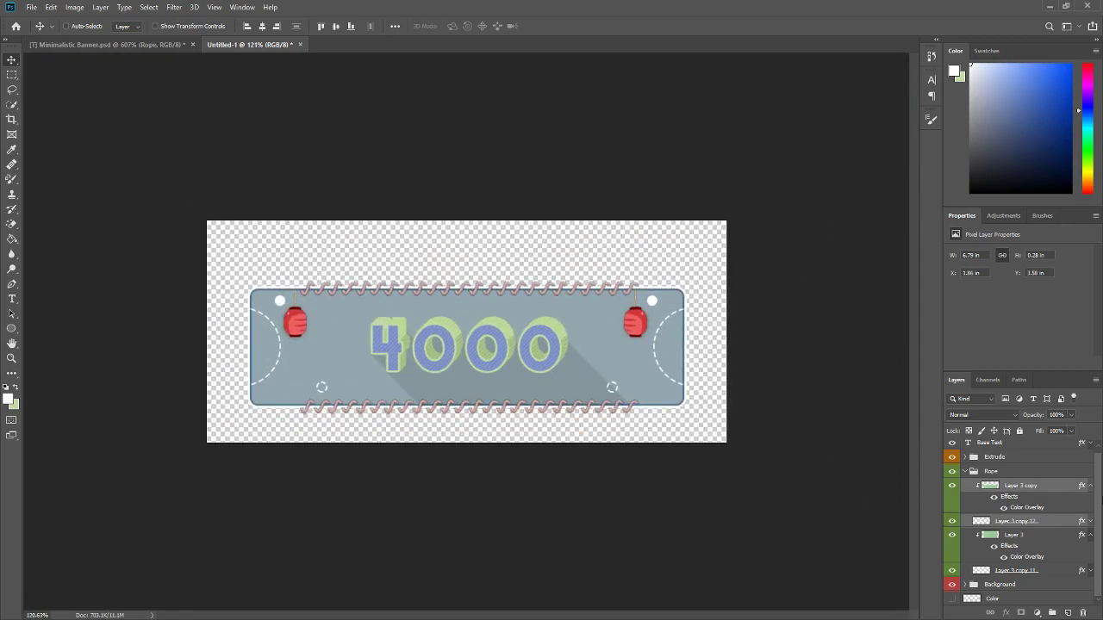
Step: Hide and show the lower rope's clipped color layer to compare the rope with and without its tint
click(954, 487)
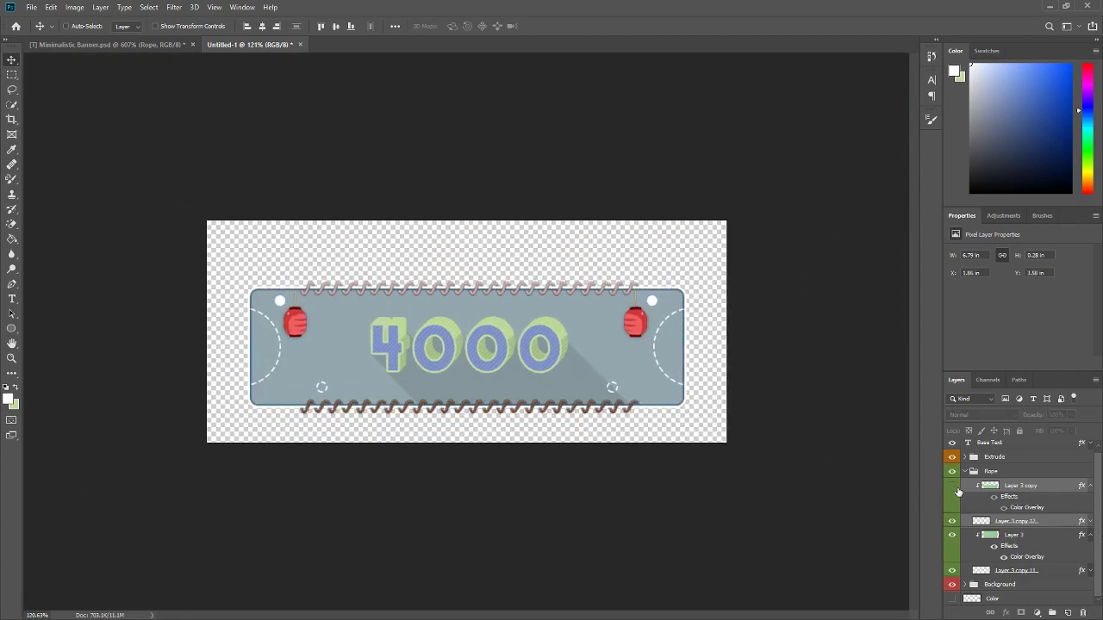
scroll(336, 448, up, 4)
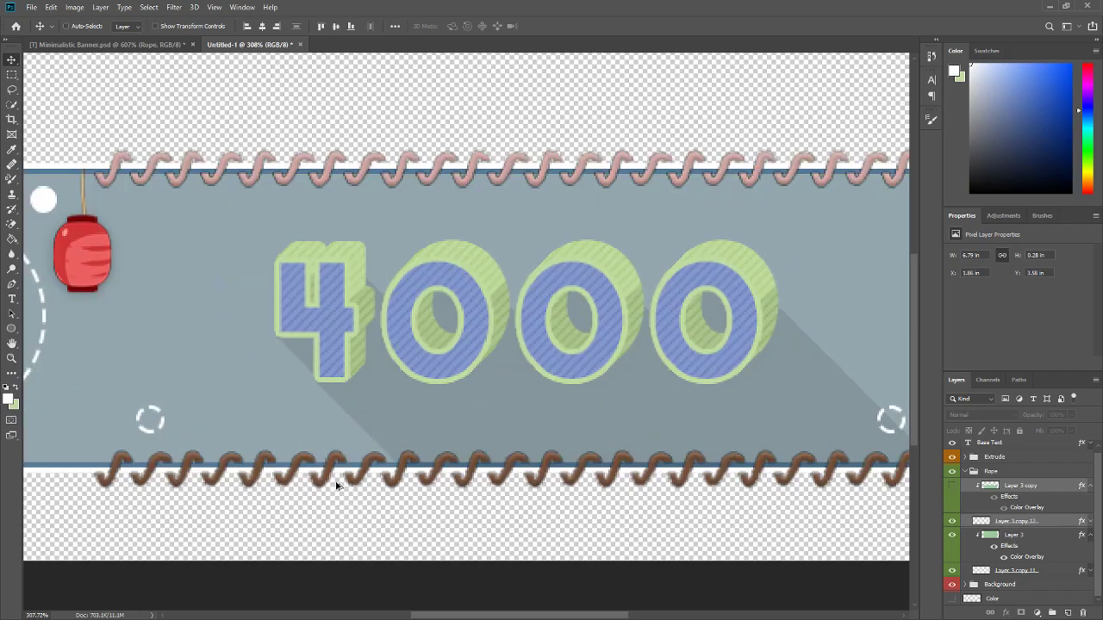
scroll(327, 479, up, 1)
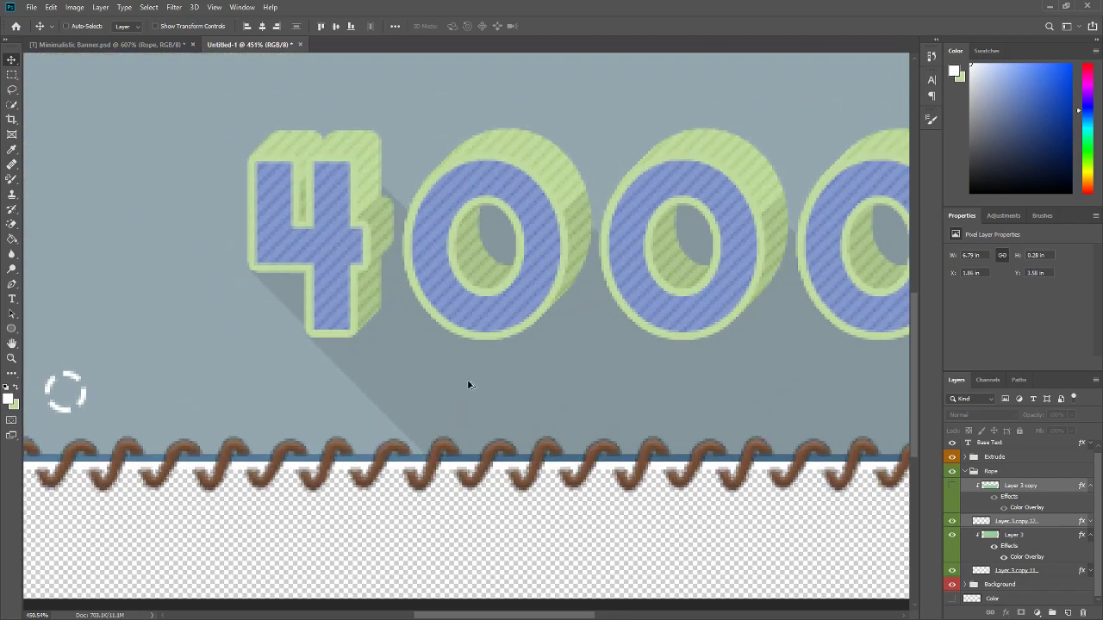
scroll(443, 362, down, 4)
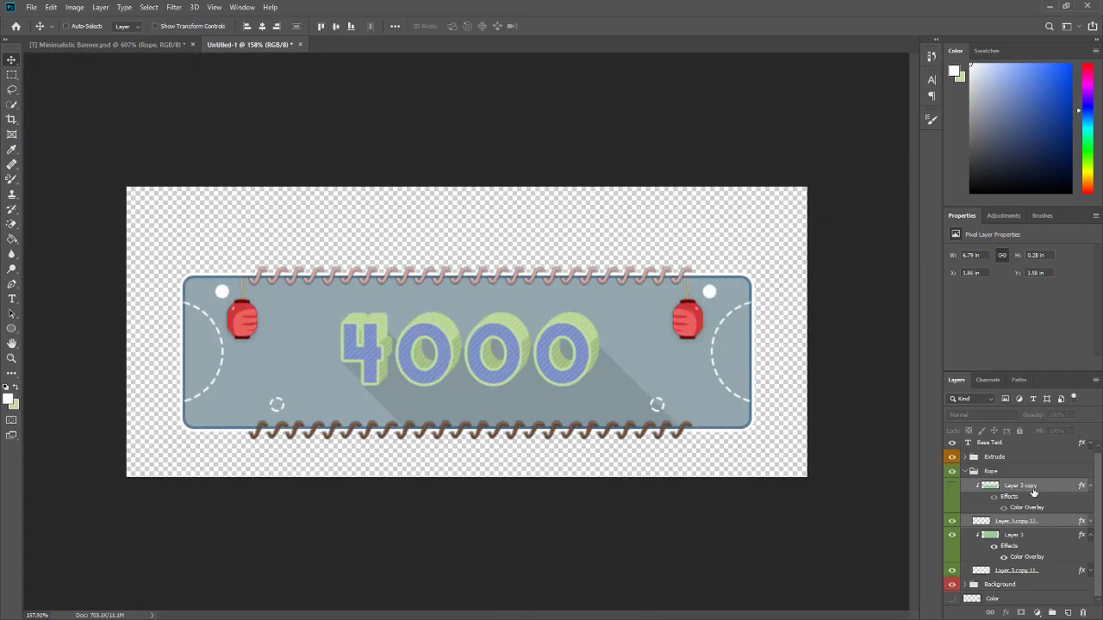
click(952, 485)
Step: Inspect the Color Overlay colour in the layer style of Layer 3 copy, then collapse the Rope group
right_click(983, 492)
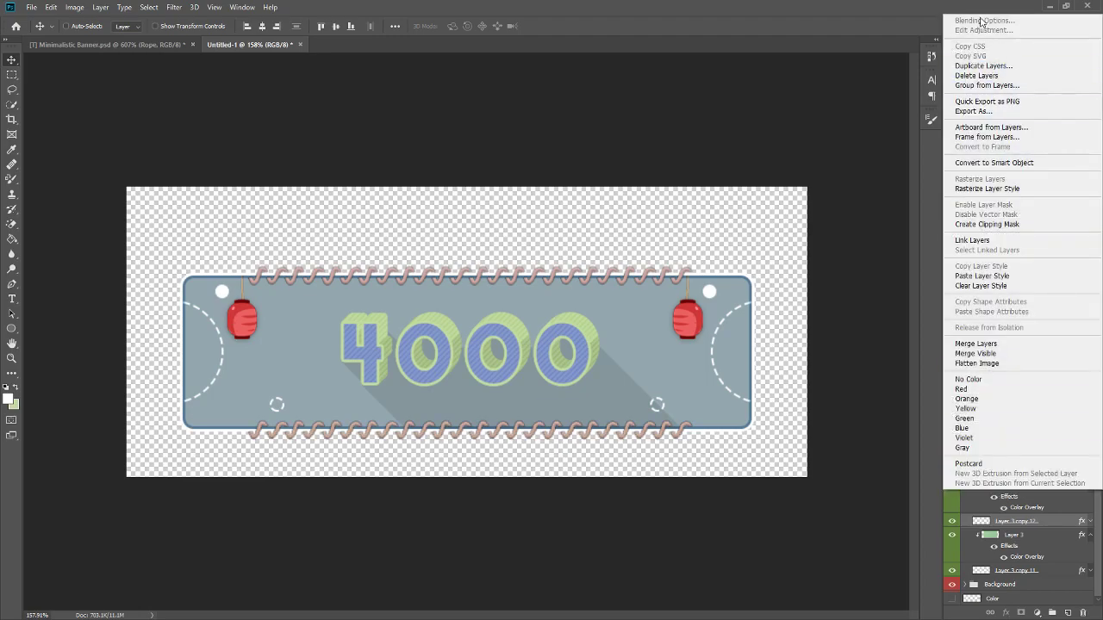
click(1024, 506)
right_click(1023, 492)
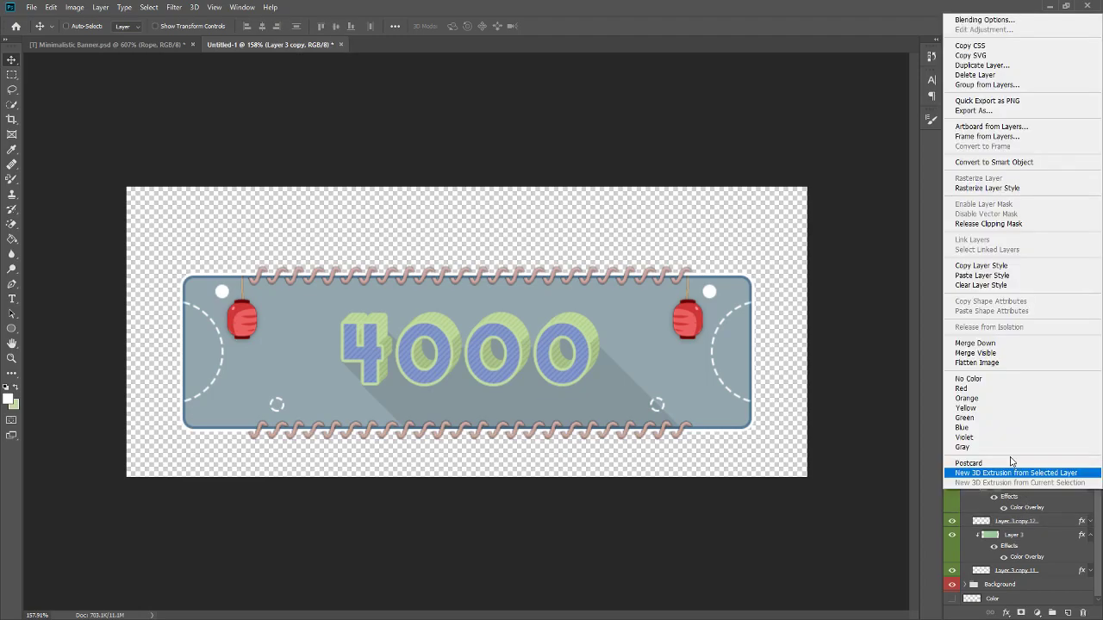
click(974, 20)
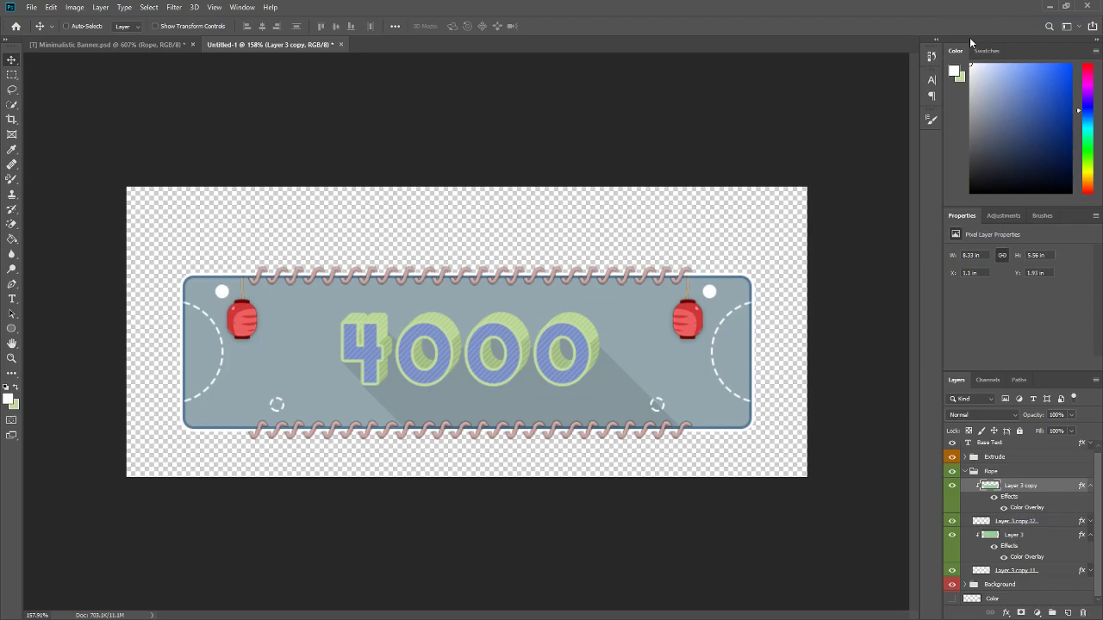
click(703, 281)
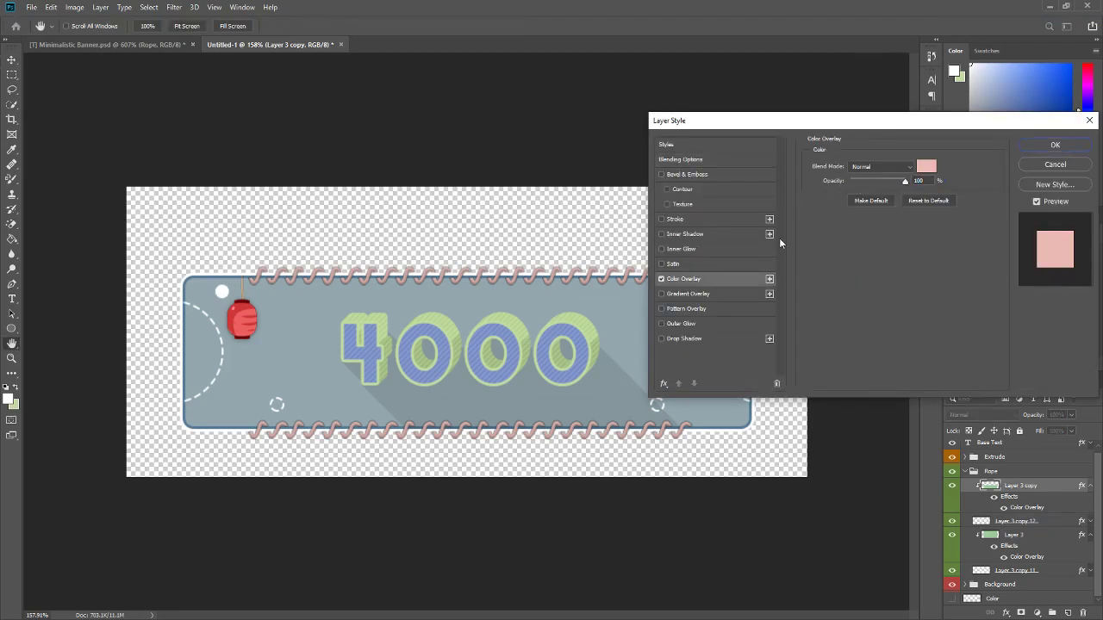
click(924, 167)
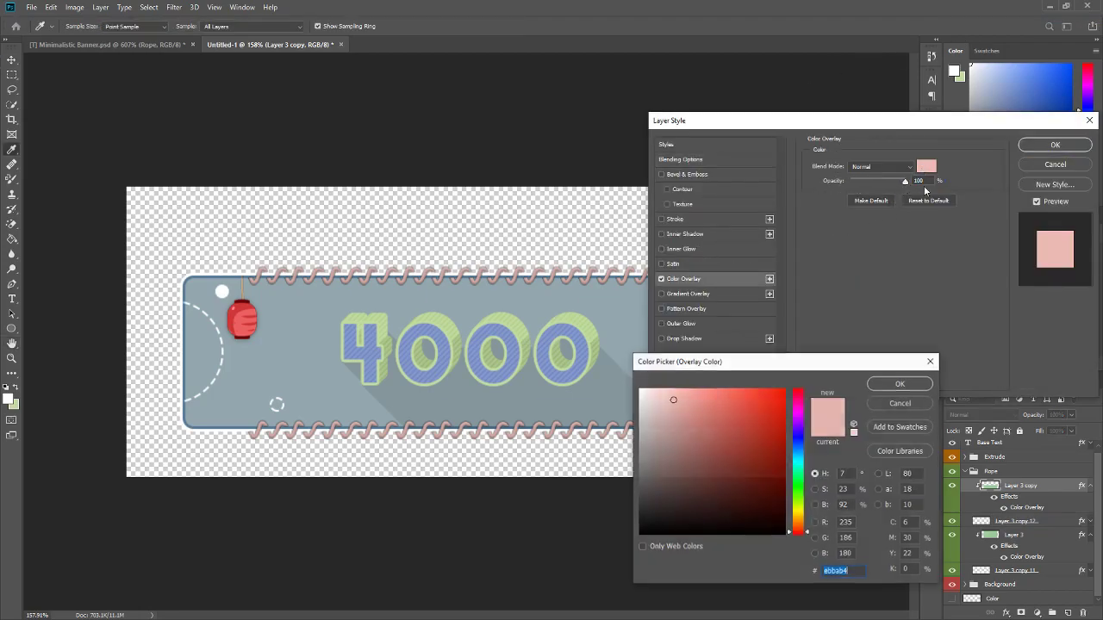
click(873, 406)
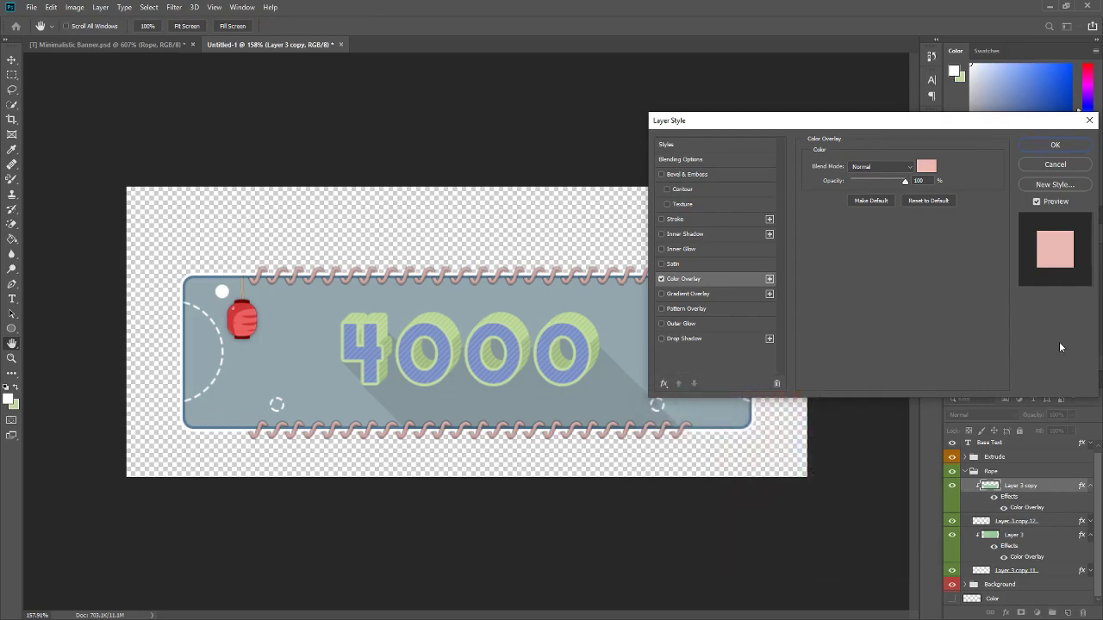
click(1055, 145)
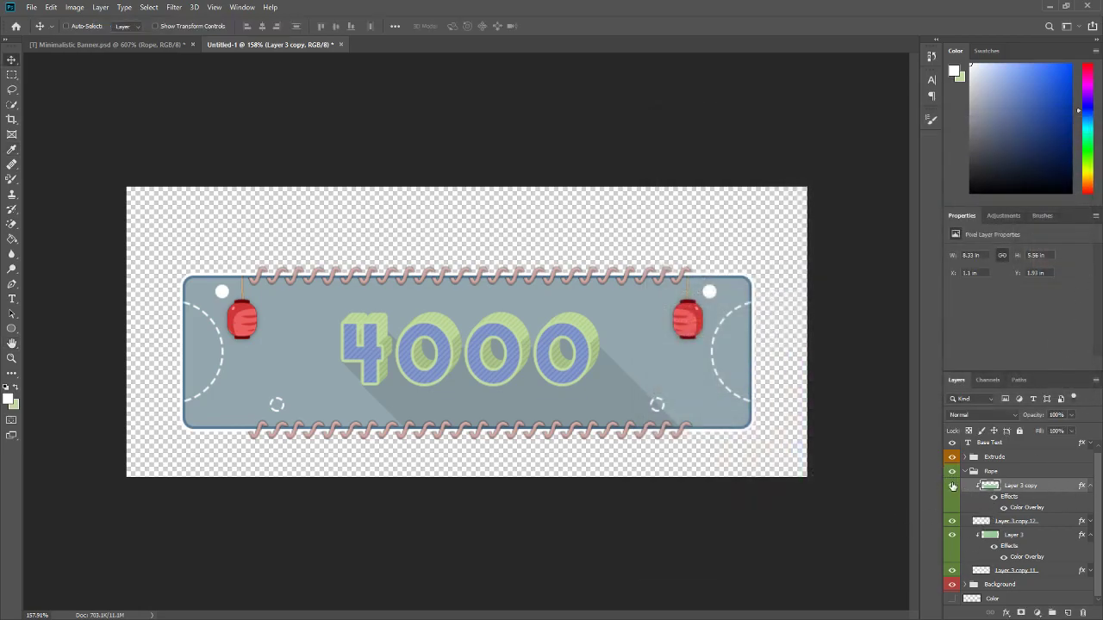
click(963, 472)
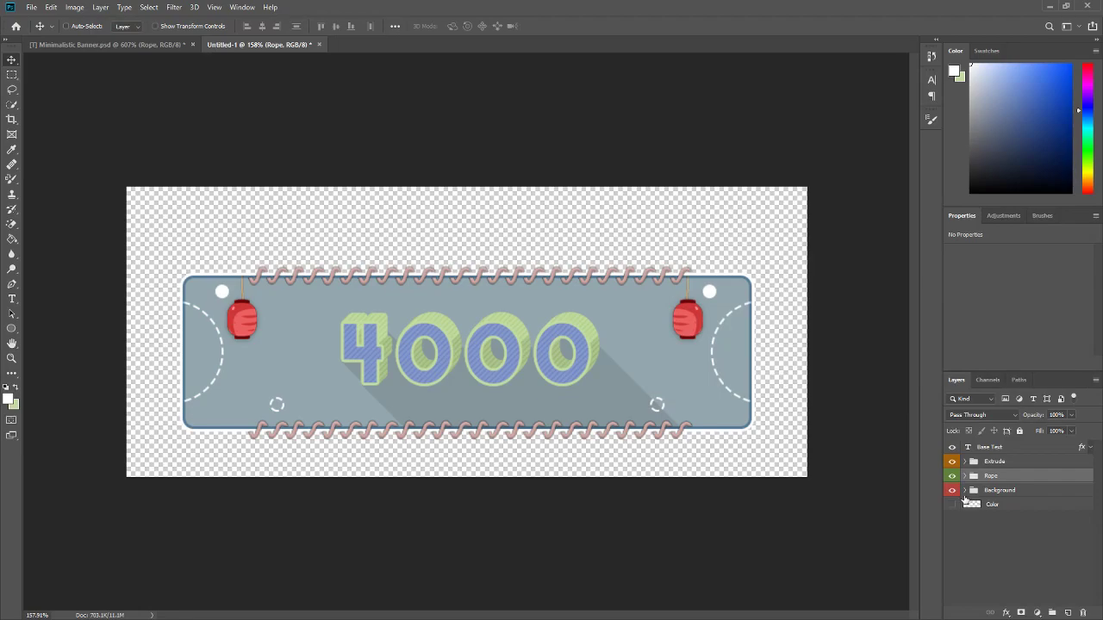
scroll(396, 373, down, 1)
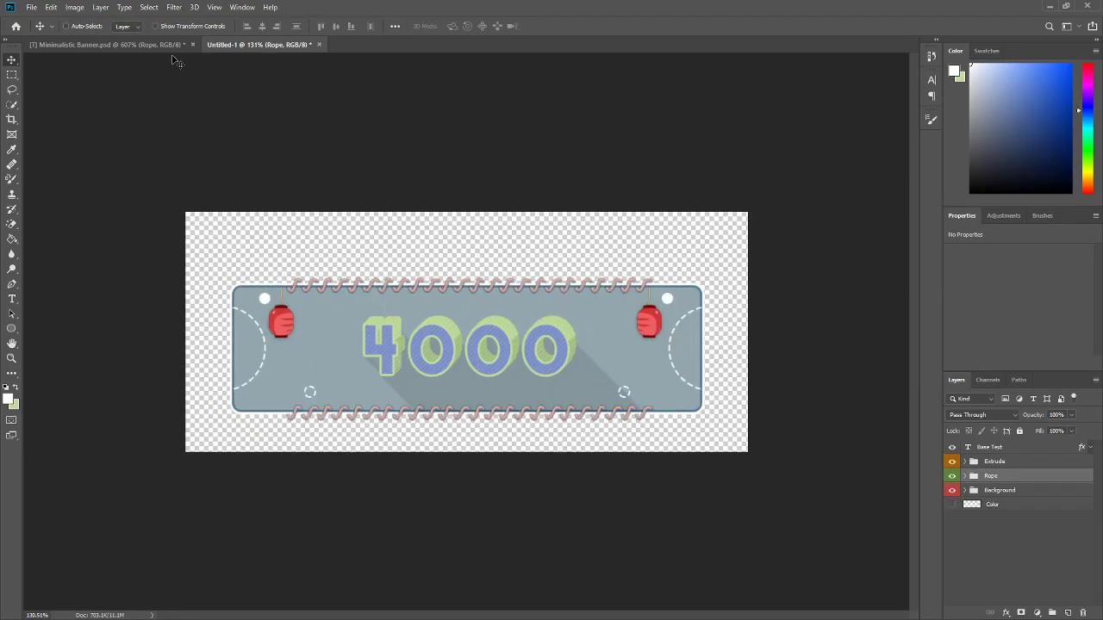
Step: Start a new text layer directly above the Extrude group and set its text color to #2e3141
click(11, 299)
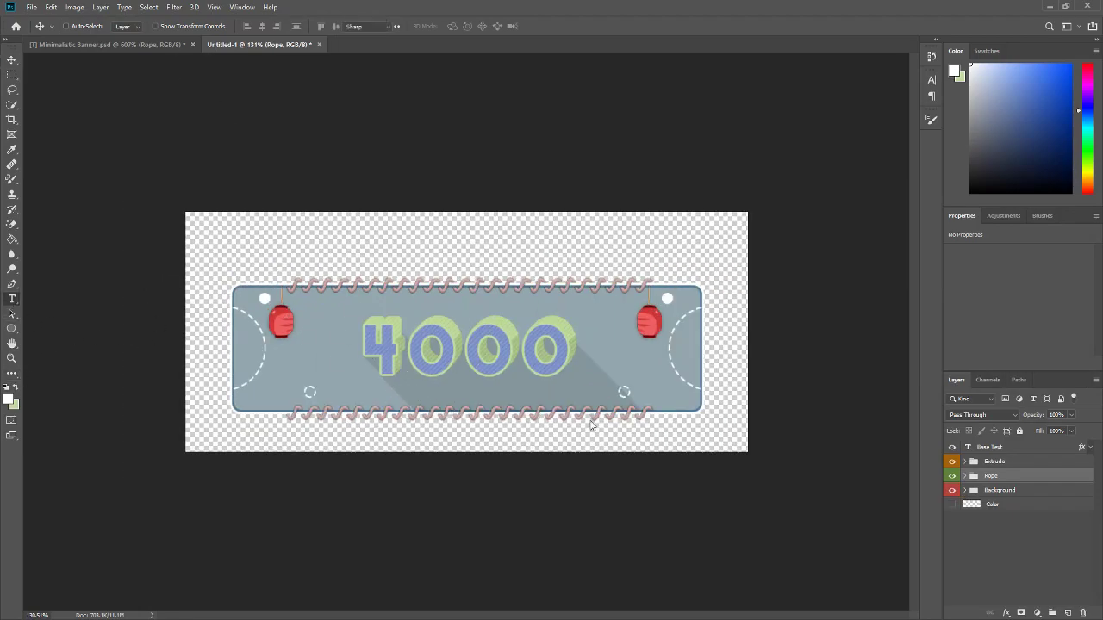
scroll(551, 399, up, 1)
click(1000, 462)
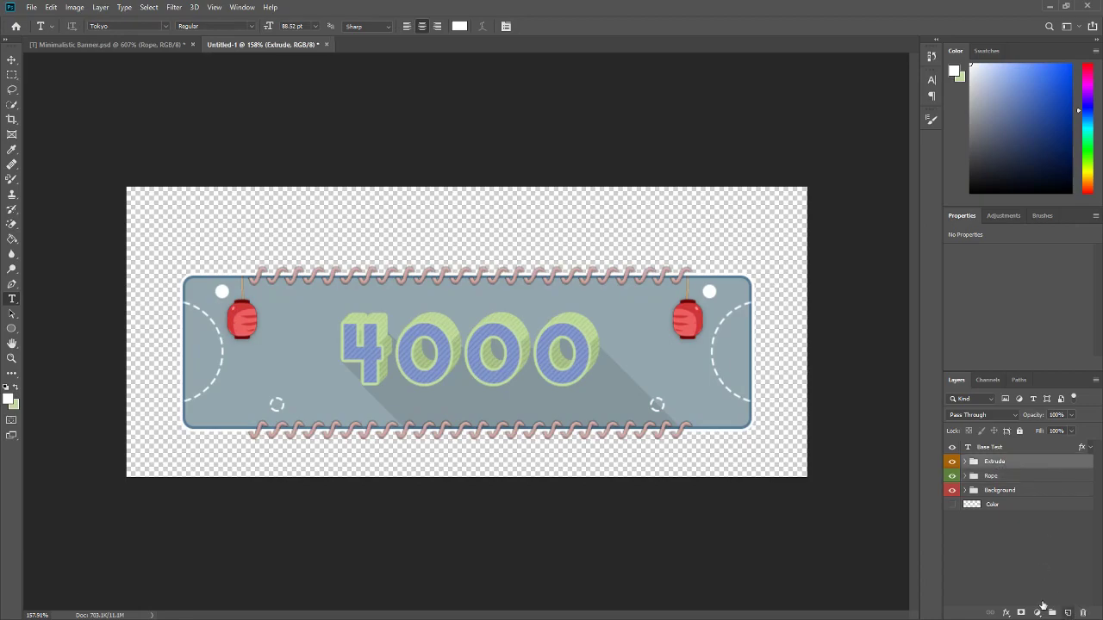
click(1068, 613)
scroll(378, 421, up, 1)
click(416, 413)
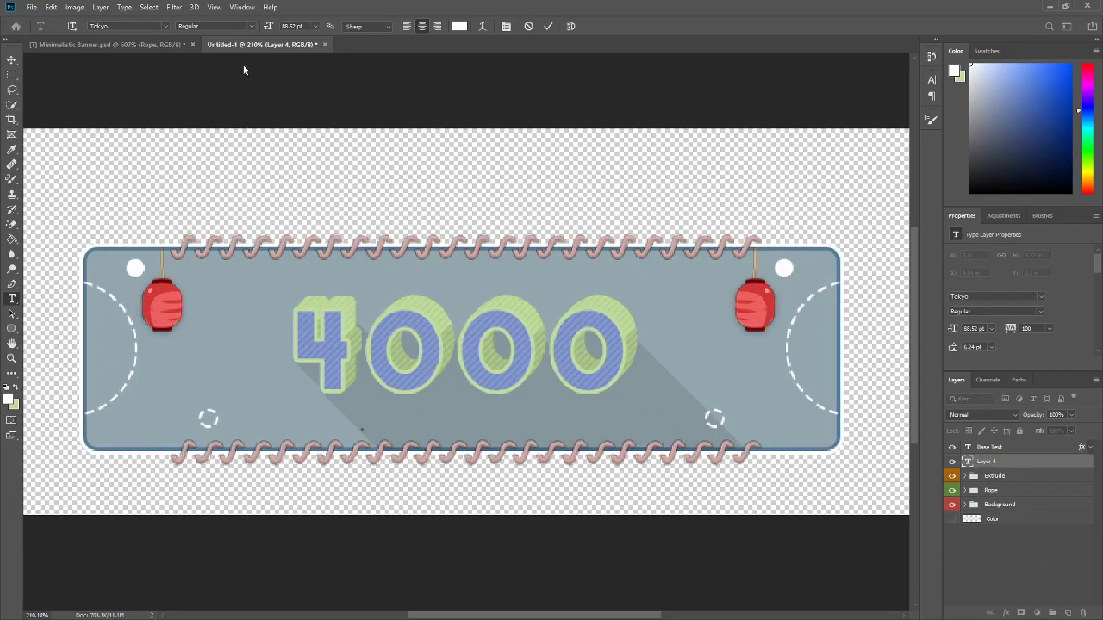
click(459, 26)
text(34495e)
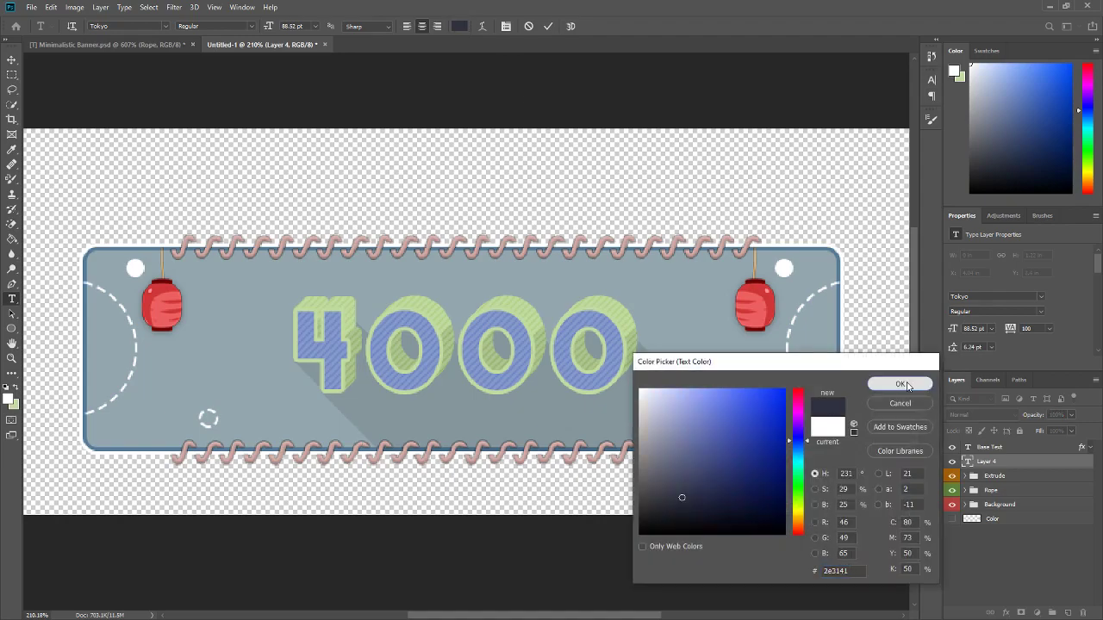
click(900, 385)
Step: Enter the caption YAY WE DID IT and set its font size to 19.01 pt
text(YAY )
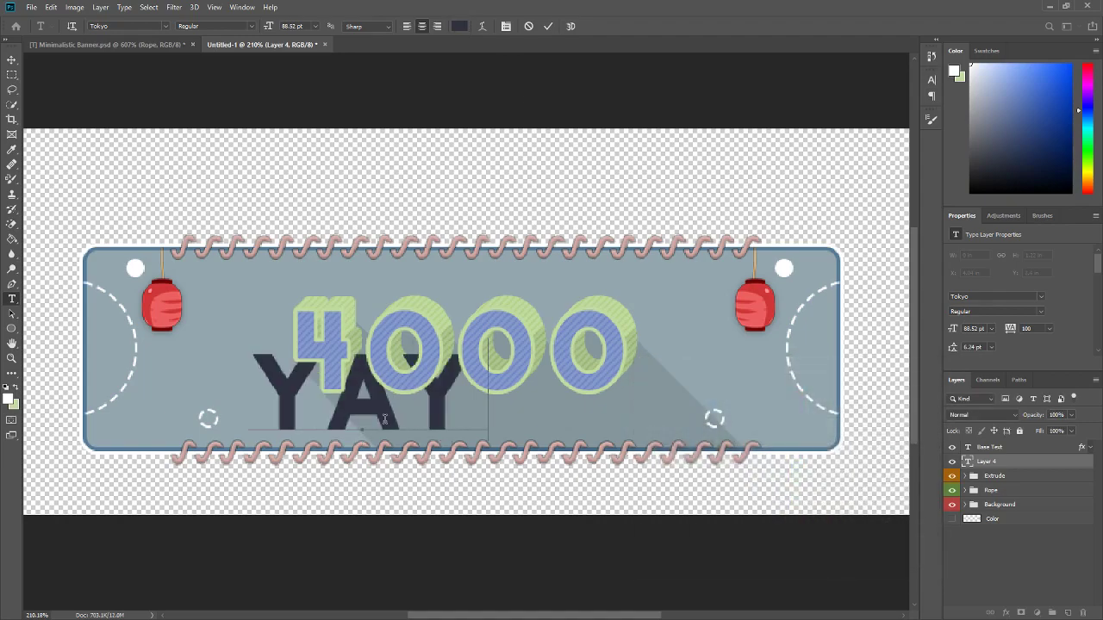
text(WE DID IT)
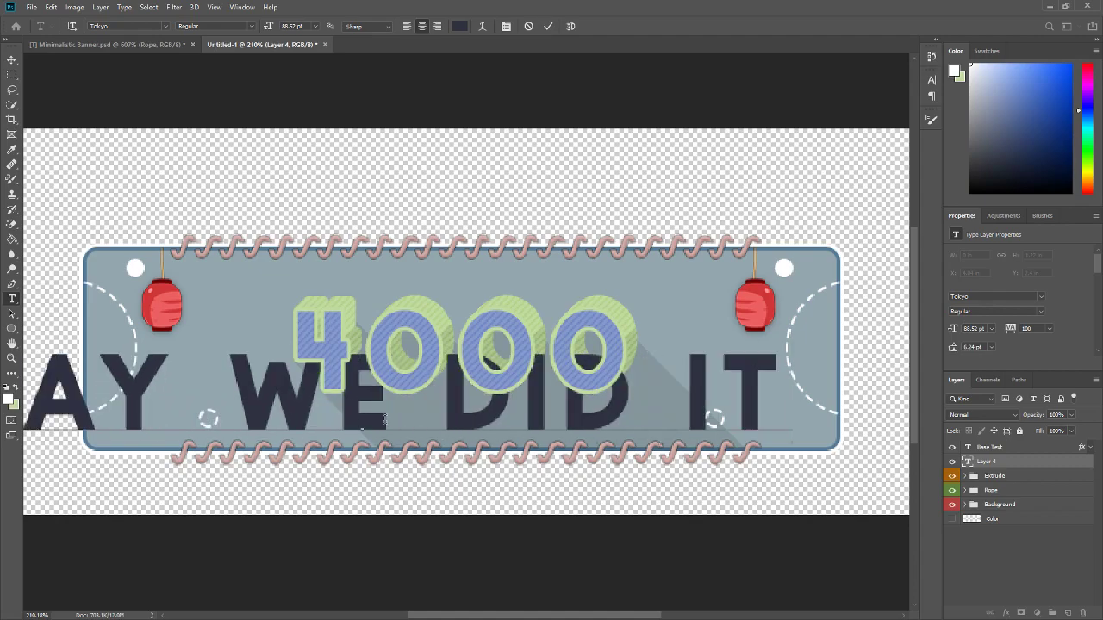
key(ctrl+a)
drag(268, 26, 256, 26)
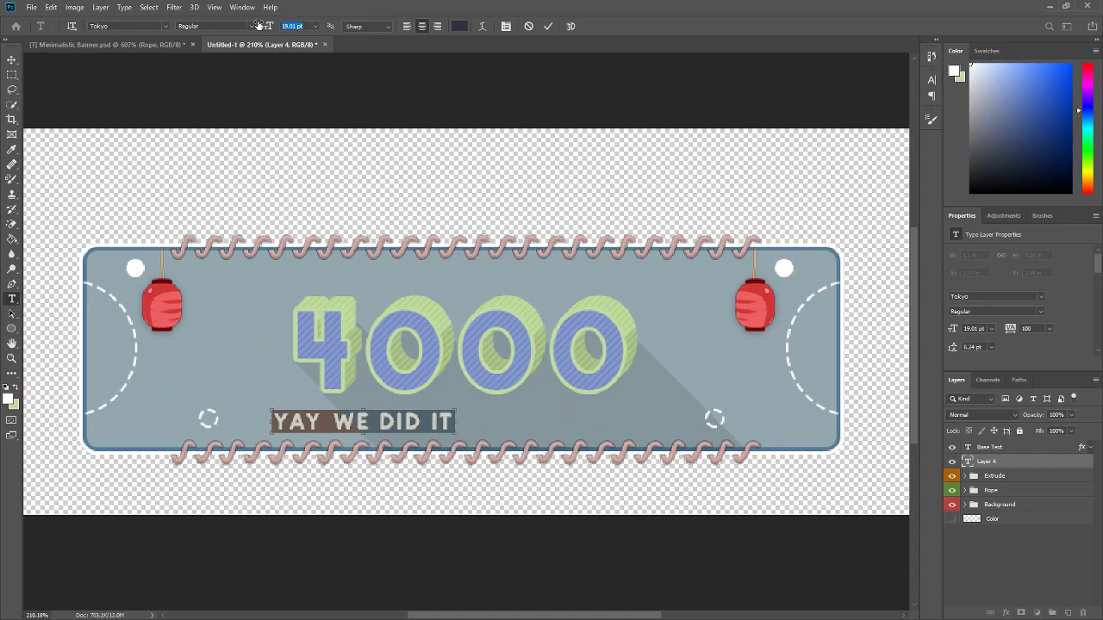
click(550, 26)
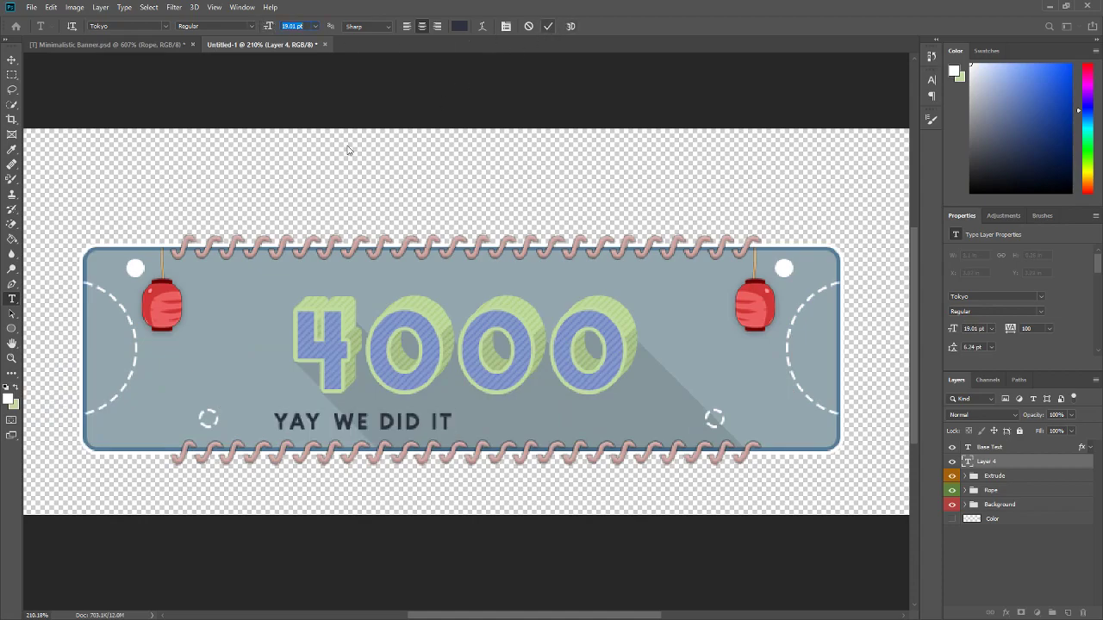
Step: Move the YAY WE DID IT caption to the horizontal centre of the base, just beneath the 4000 text
click(12, 60)
drag(402, 417, 508, 428)
key(ctrl+0)
key(ctrl+minus)
key(ctrl+plus)
key(ctrl+minus)
key(ctrl+0)
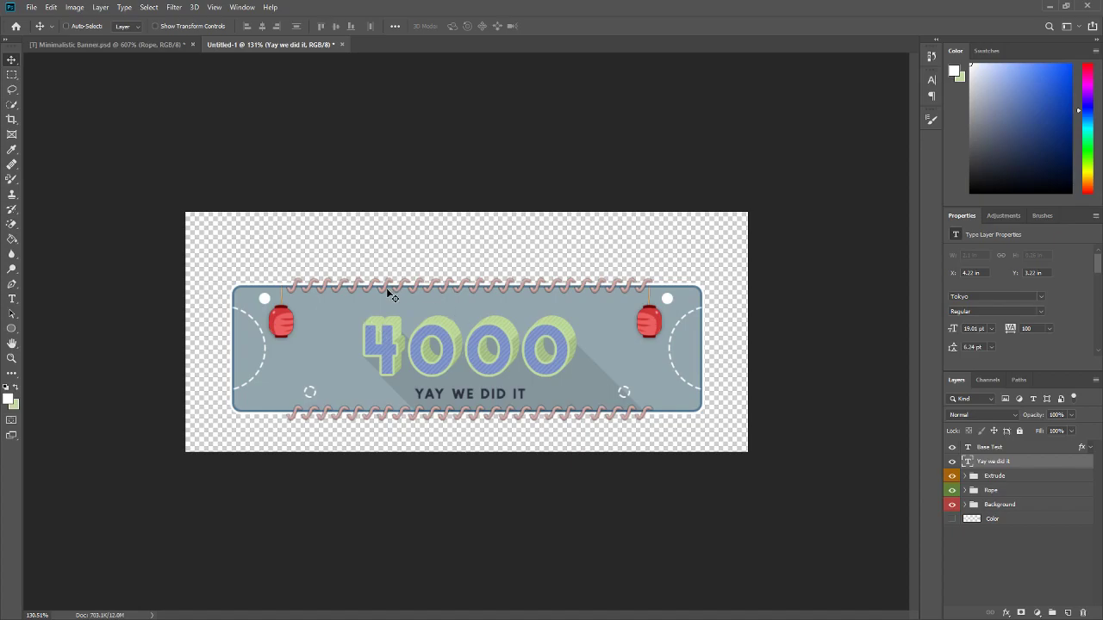
Step: Show and hide the Color layer to compare the banner with and without it
click(953, 521)
click(952, 521)
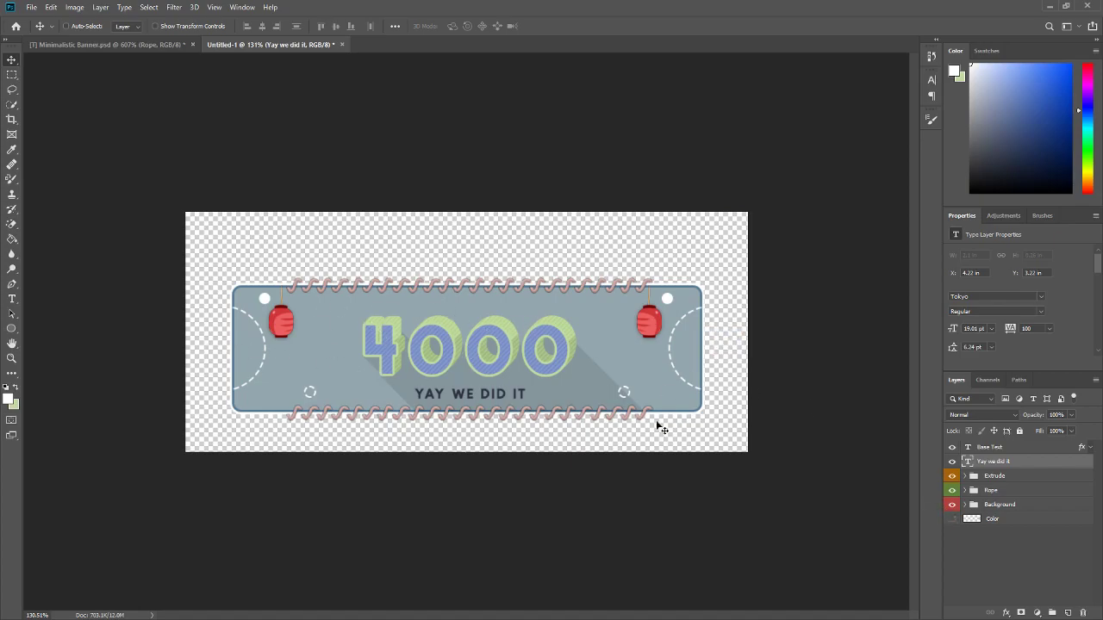